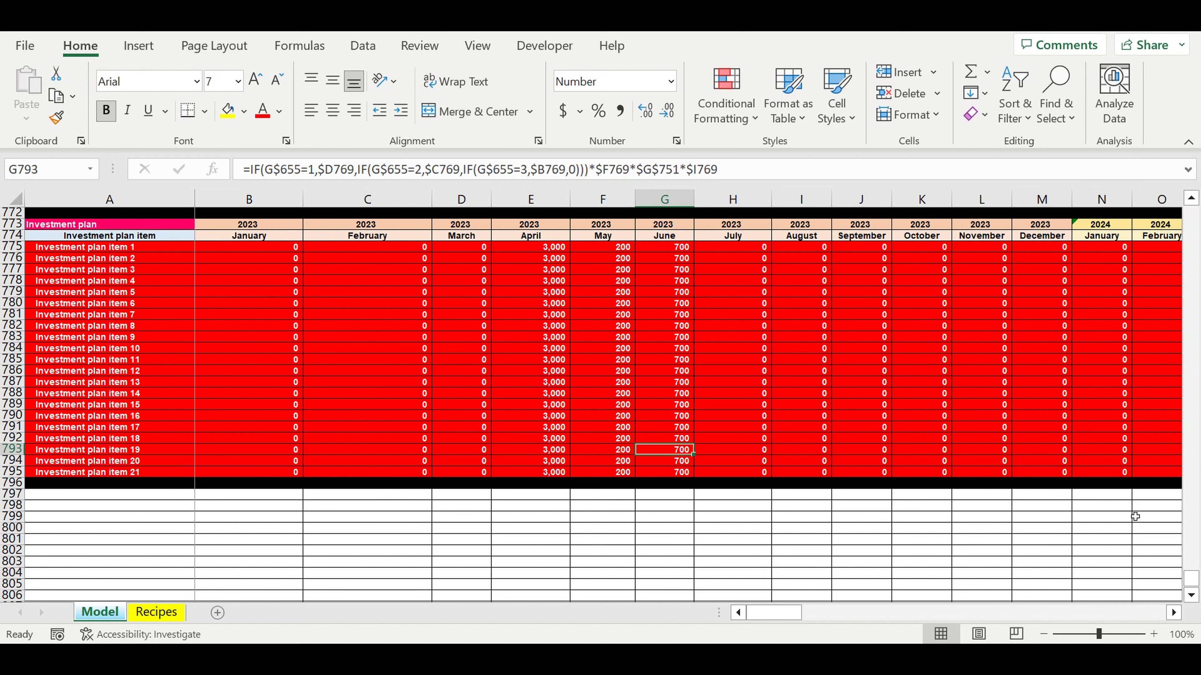
Inspect the starting year cell B1 and the formulas in column C of the product list on the Model sheet
{"action": "left_click_drag", "start_coordinate": [1191, 580], "coordinate": [1160, 143]}
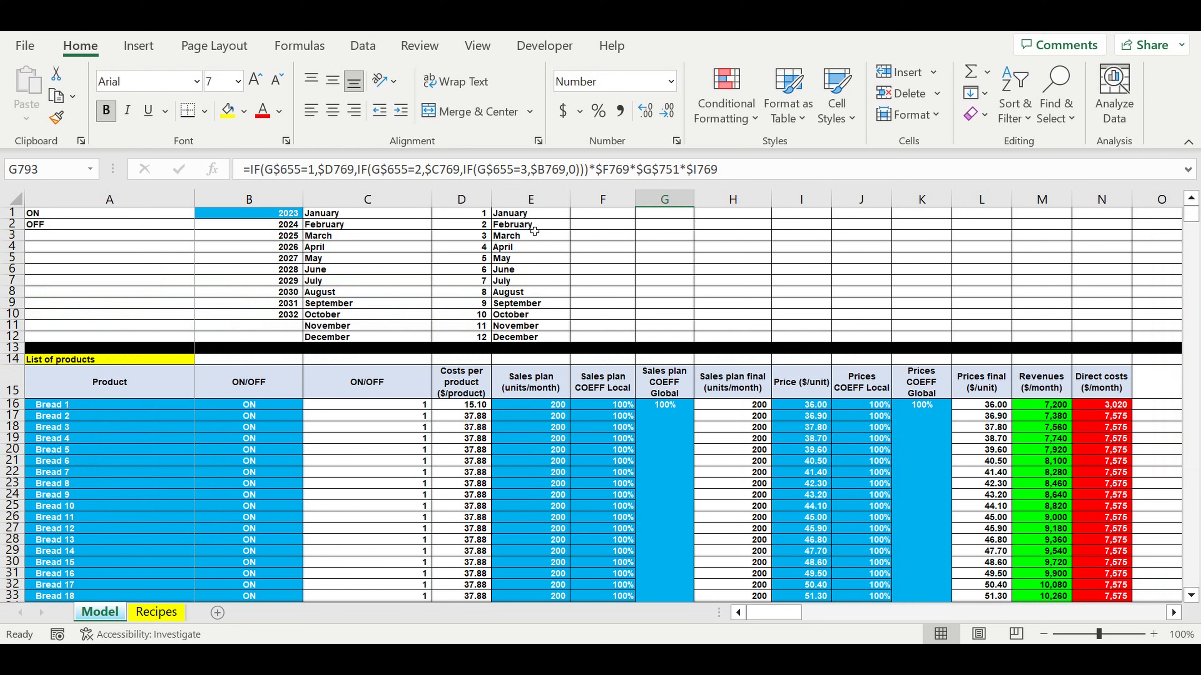
{"action": "left_click", "coordinate": [259, 218]}
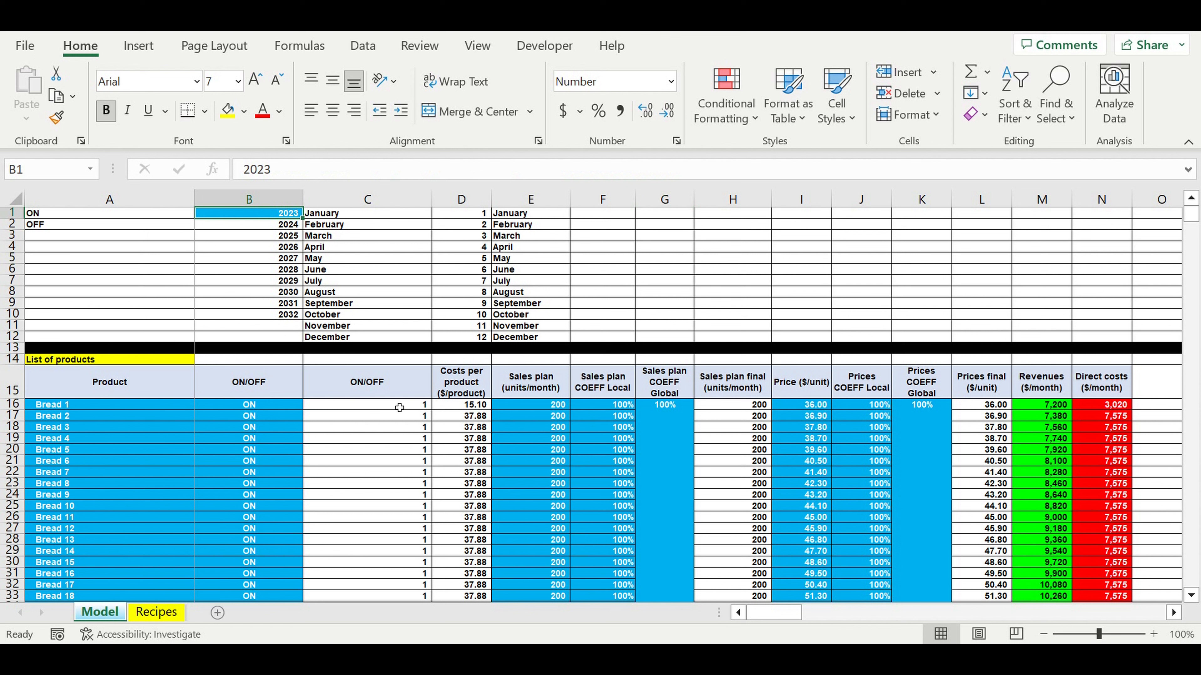
{"action": "left_click_drag", "start_coordinate": [401, 405], "coordinate": [458, 540]}
{"action": "left_click", "coordinate": [456, 486]}
{"action": "left_click", "coordinate": [401, 483]}
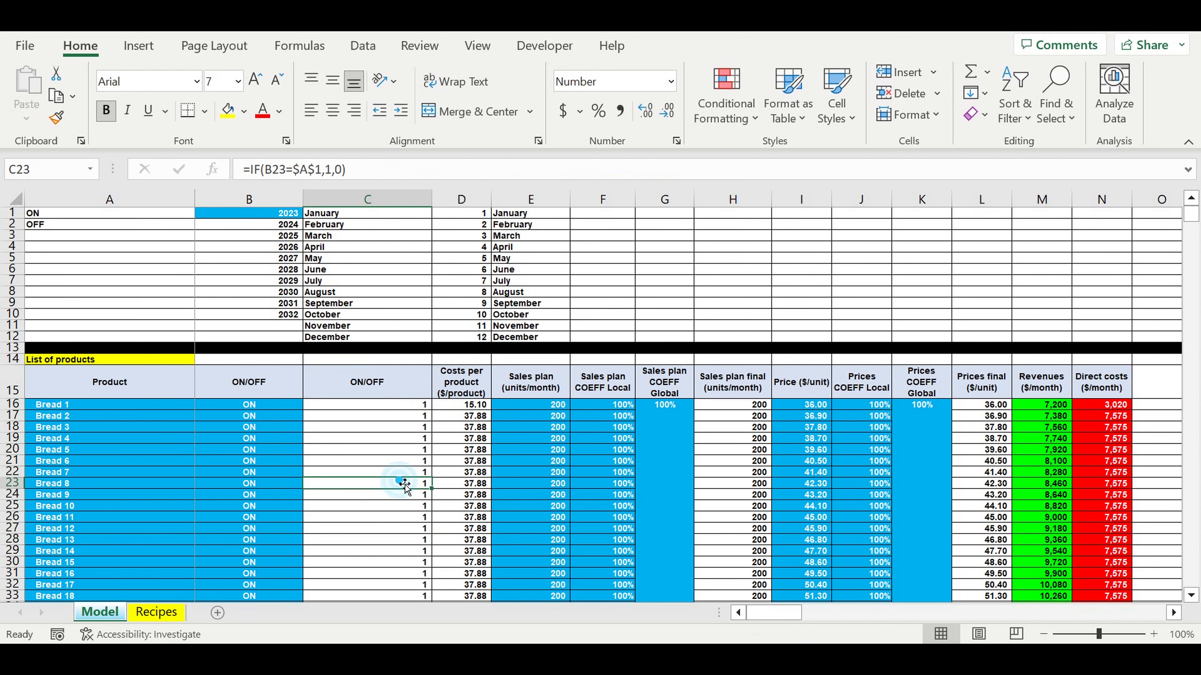
{"action": "left_click", "coordinate": [463, 440]}
{"action": "left_click", "coordinate": [409, 444]}
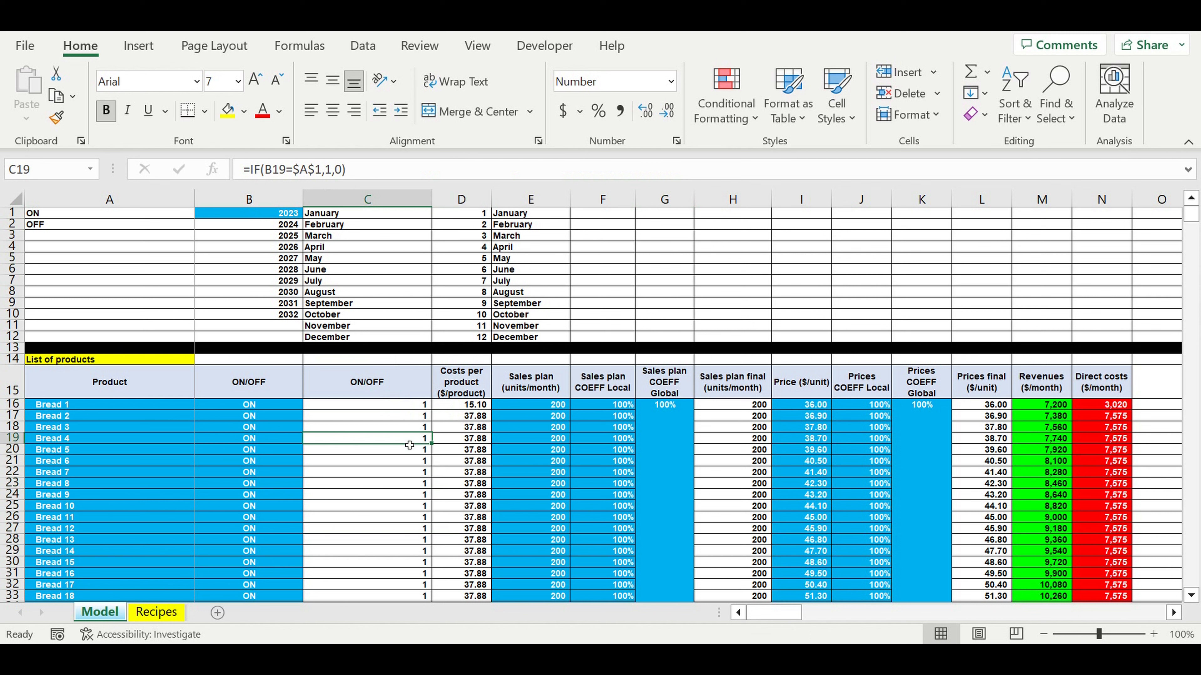
{"action": "left_click", "coordinate": [279, 215]}
Review the blue input areas of the product list, covering product names, sales plan and price columns, plus the starting year cell
{"action": "left_click_drag", "start_coordinate": [133, 410], "coordinate": [388, 493]}
{"action": "left_click_drag", "start_coordinate": [544, 404], "coordinate": [683, 601]}
{"action": "left_click_drag", "start_coordinate": [810, 405], "coordinate": [923, 544]}
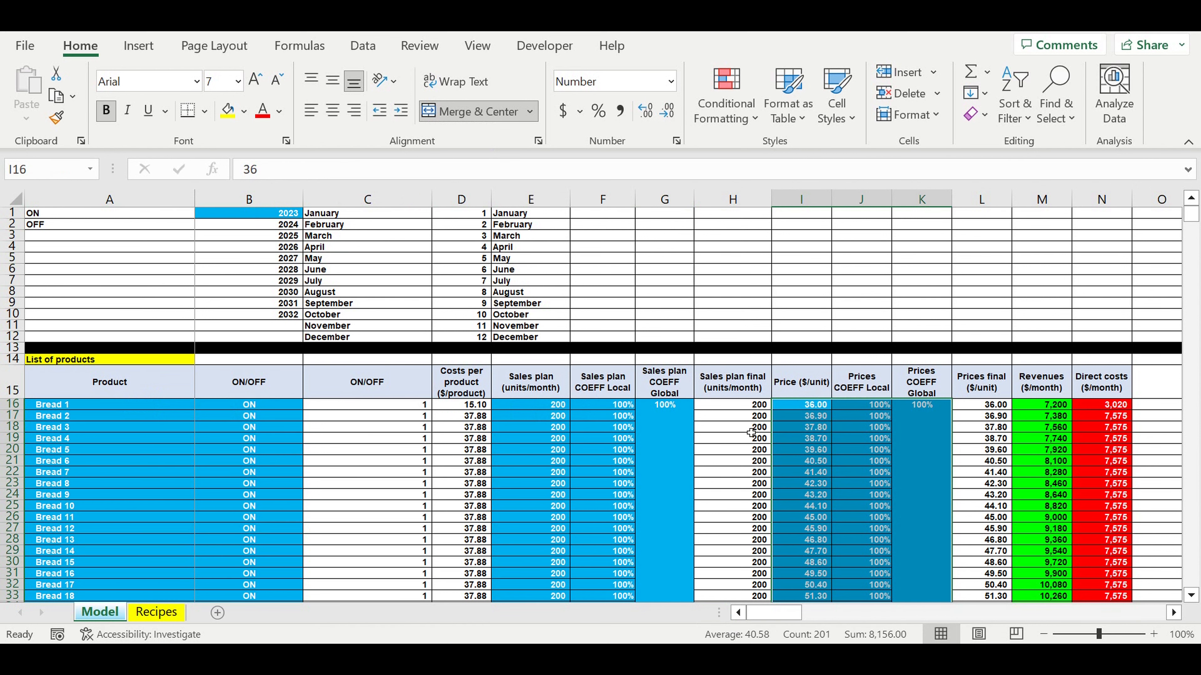
{"action": "scroll", "coordinate": [627, 389], "scroll_direction": "down", "scroll_amount": 1}
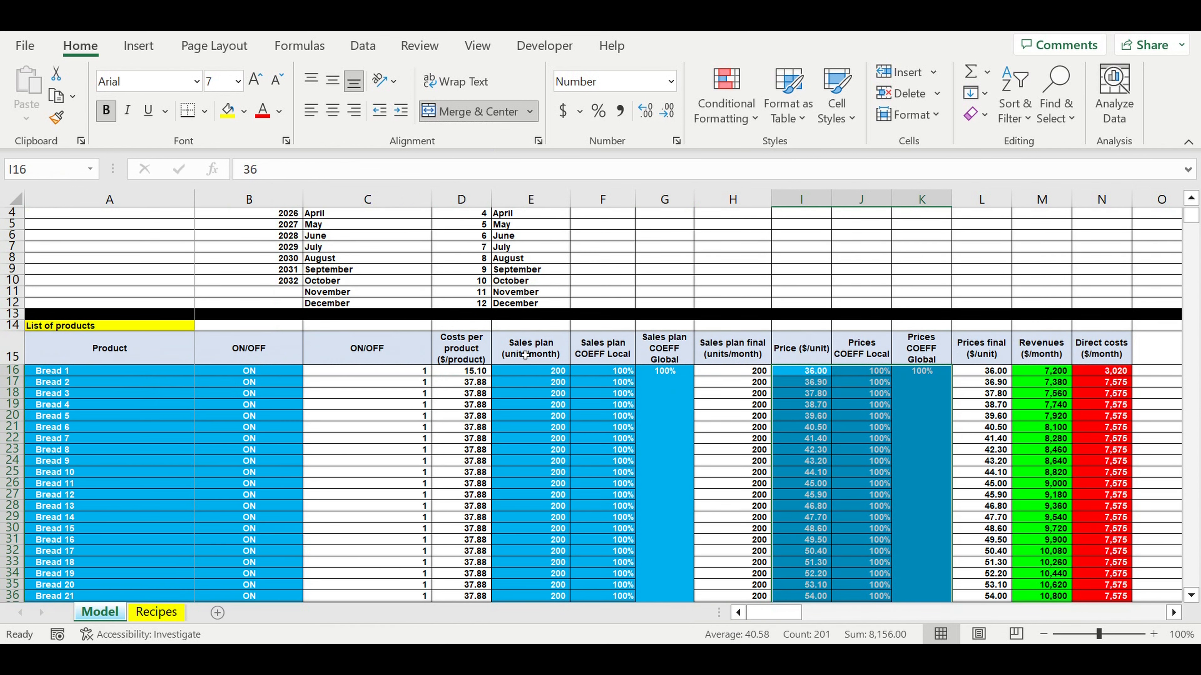
{"action": "scroll", "coordinate": [526, 355], "scroll_direction": "up", "scroll_amount": 1}
{"action": "left_click", "coordinate": [257, 217]}
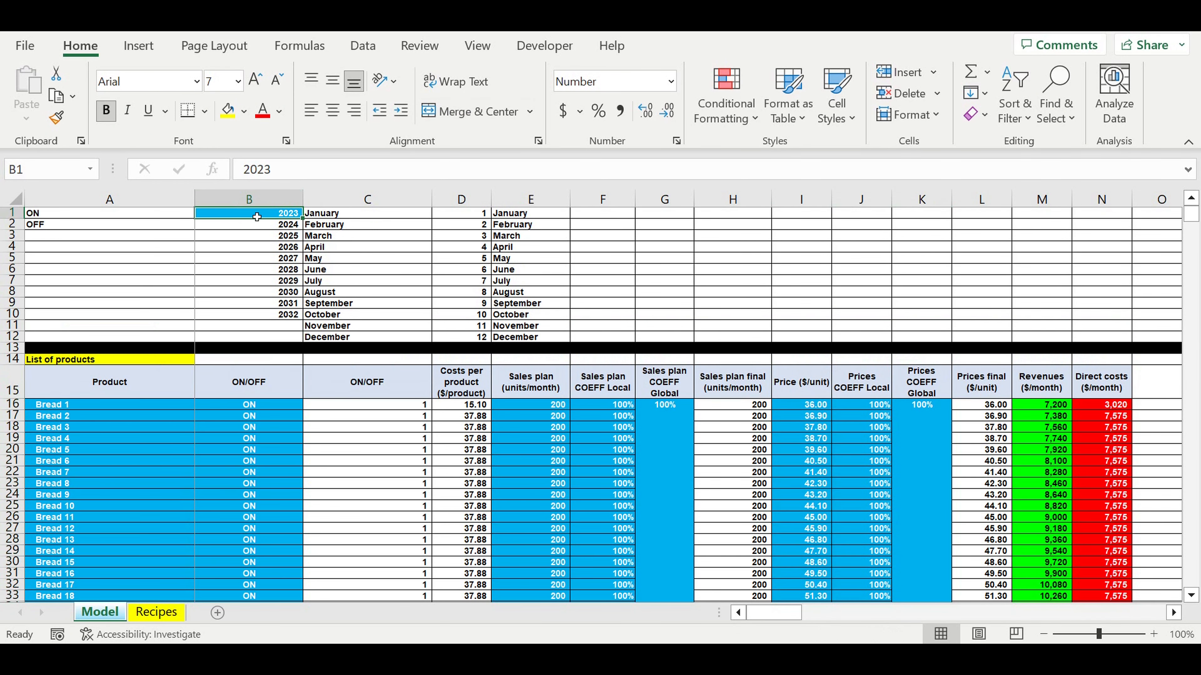
Examine the product names, their ON/OFF switches and the monthly sales plan inputs for the bread products
{"action": "scroll", "coordinate": [406, 331], "scroll_direction": "down", "scroll_amount": 2}
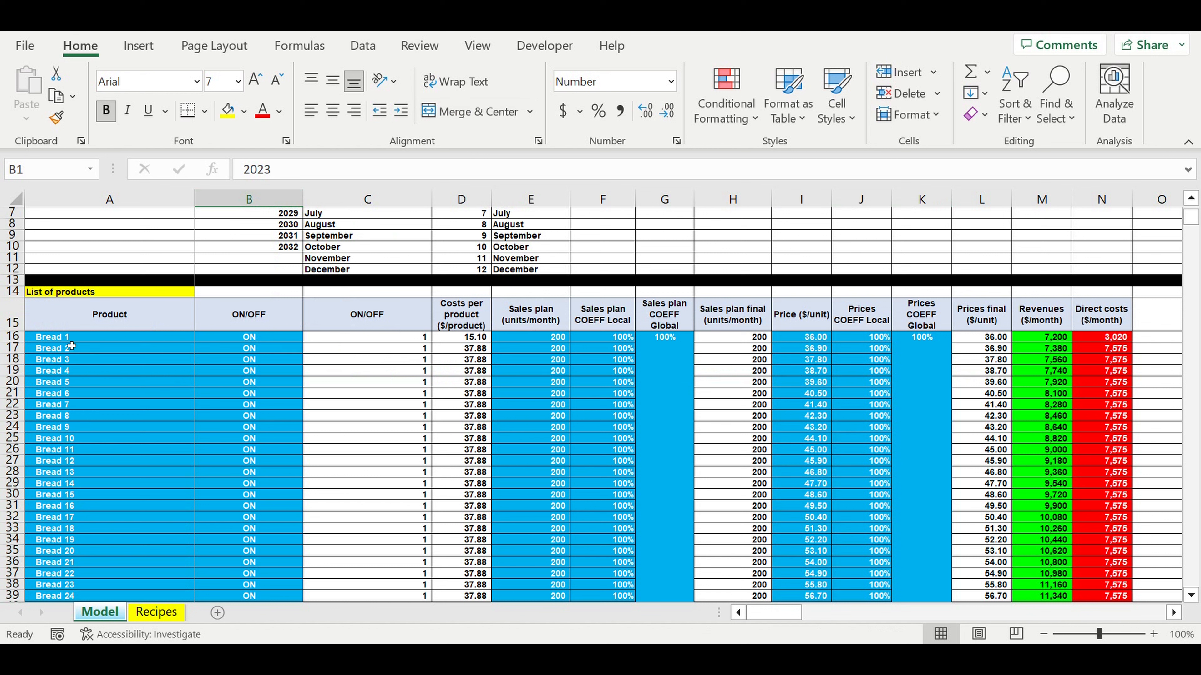
{"action": "left_click_drag", "start_coordinate": [71, 336], "coordinate": [107, 575]}
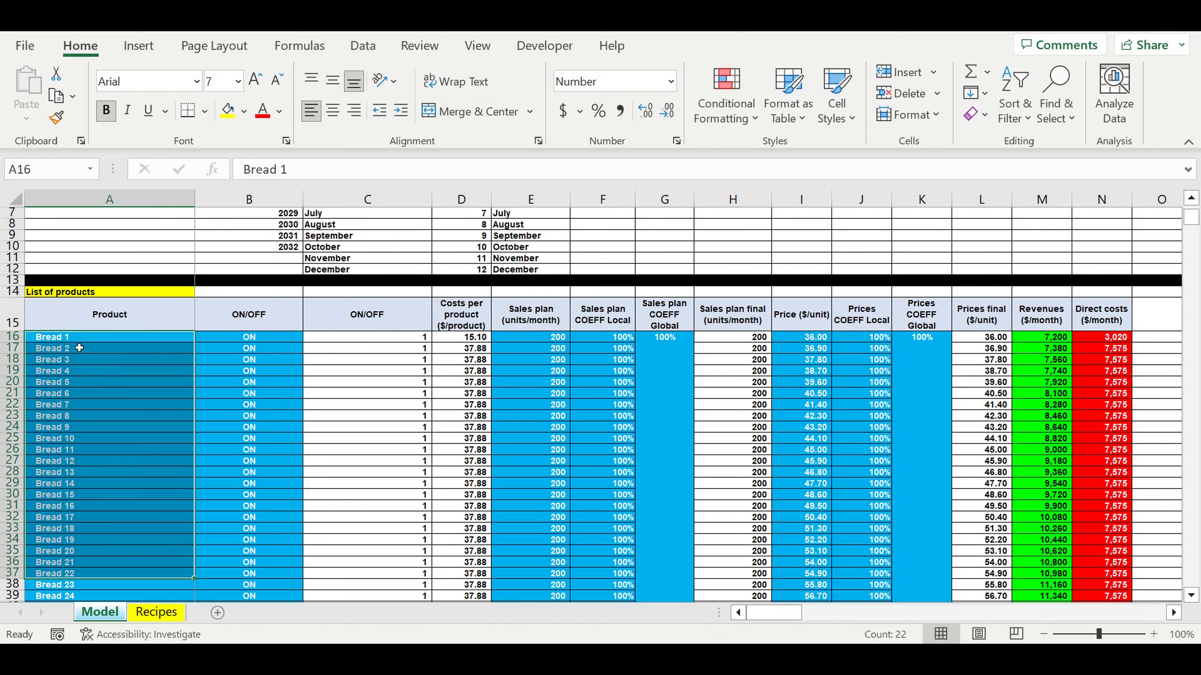
{"action": "left_click_drag", "start_coordinate": [77, 337], "coordinate": [93, 577]}
{"action": "left_click_drag", "start_coordinate": [246, 338], "coordinate": [236, 604]}
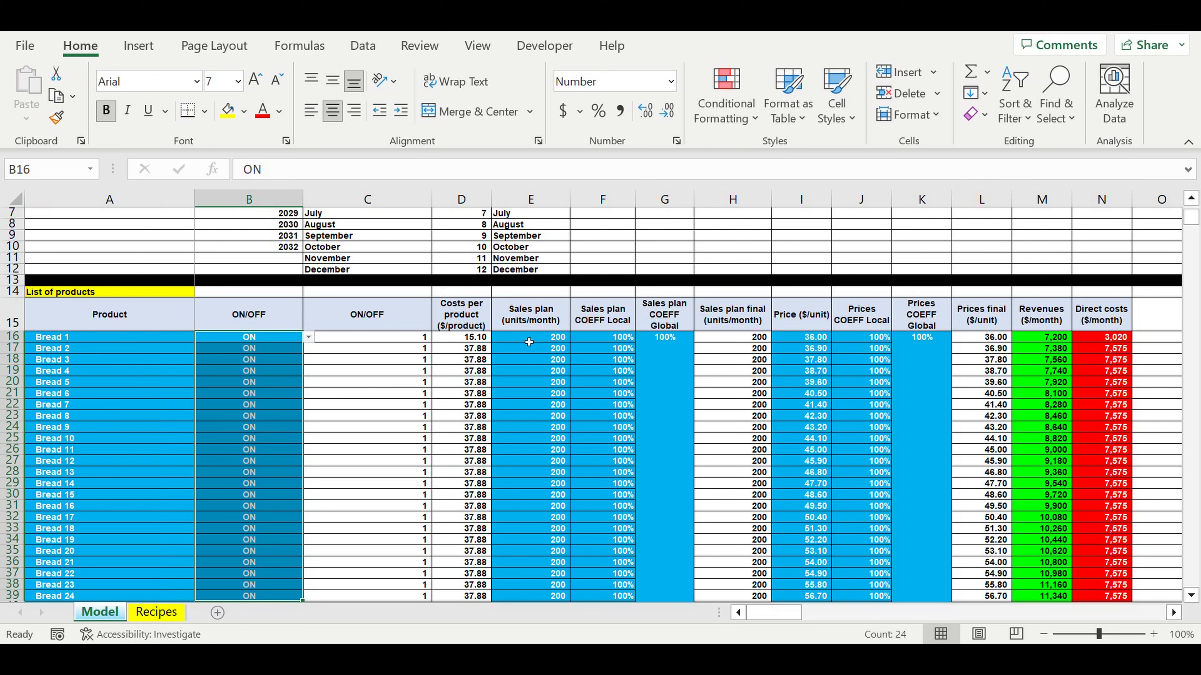
{"action": "left_click_drag", "start_coordinate": [529, 342], "coordinate": [530, 540]}
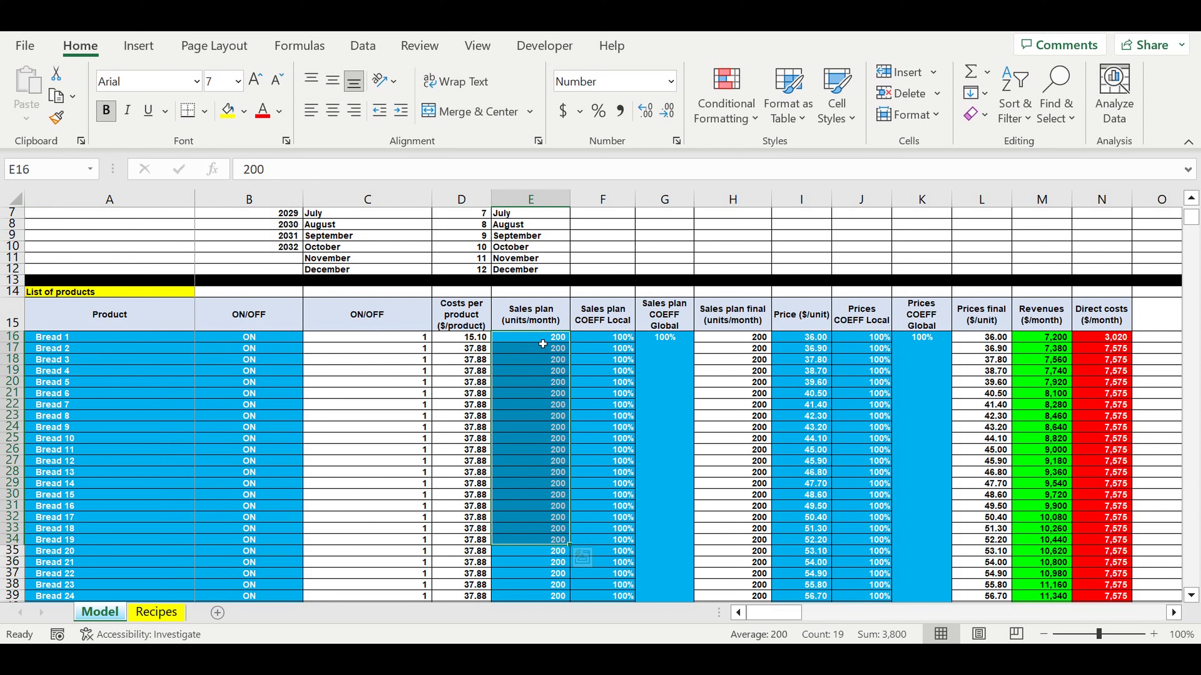
{"action": "left_click_drag", "start_coordinate": [109, 337], "coordinate": [142, 562]}
{"action": "left_click_drag", "start_coordinate": [548, 339], "coordinate": [619, 444]}
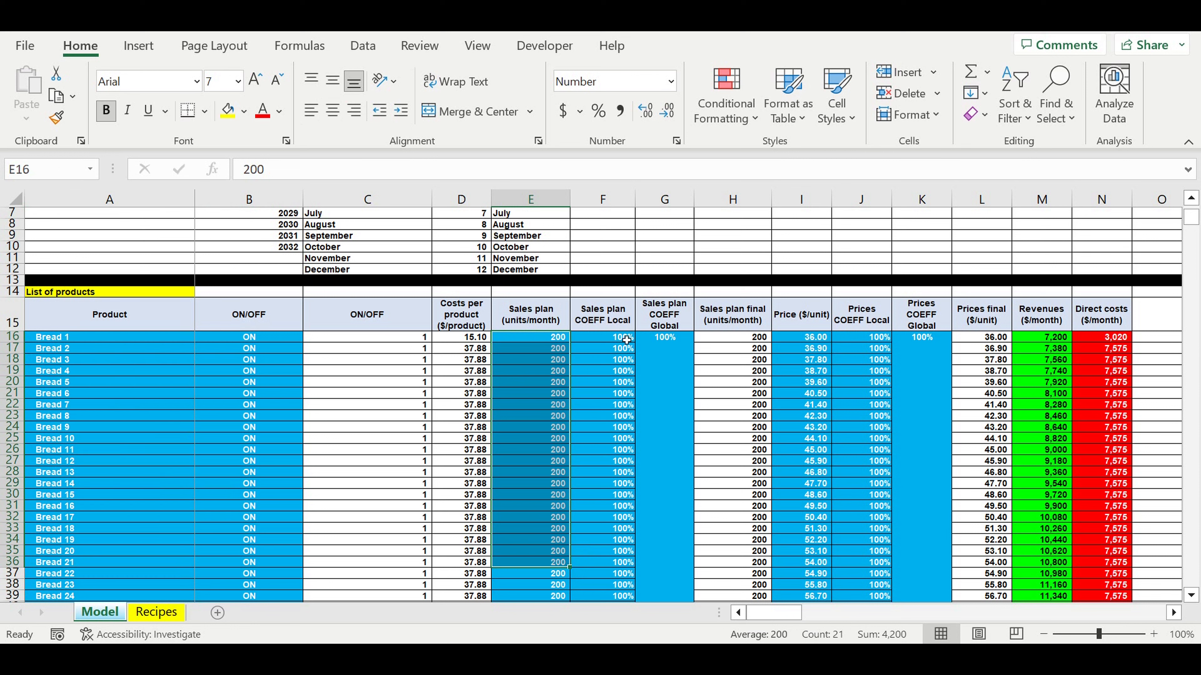
Compare the sales plan's local coefficients in column F with the merged global coefficient in G16
{"action": "left_click_drag", "start_coordinate": [626, 339], "coordinate": [657, 357]}
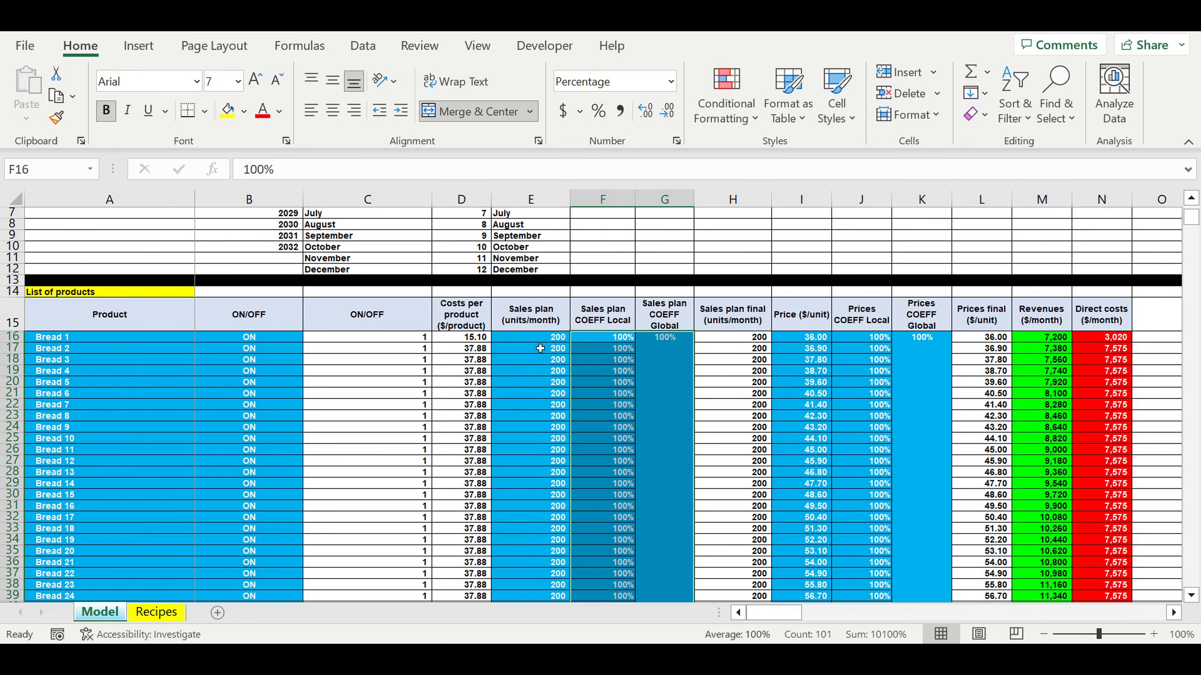
{"action": "left_click_drag", "start_coordinate": [536, 345], "coordinate": [539, 472]}
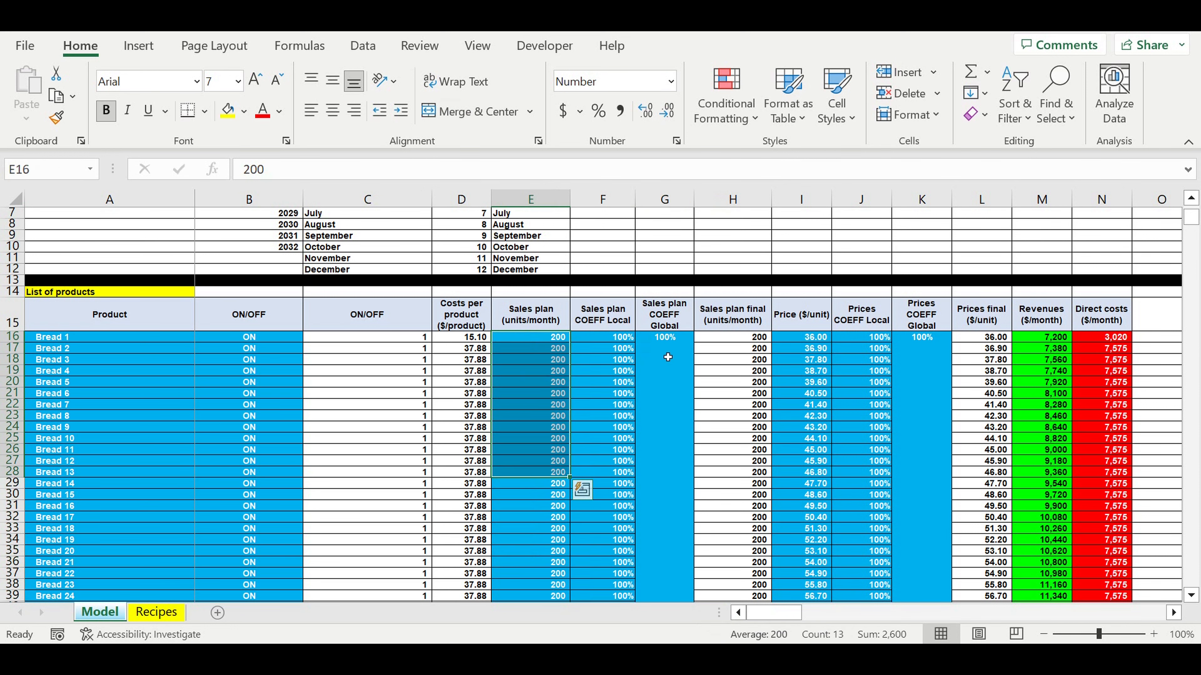
{"action": "left_click", "coordinate": [678, 364]}
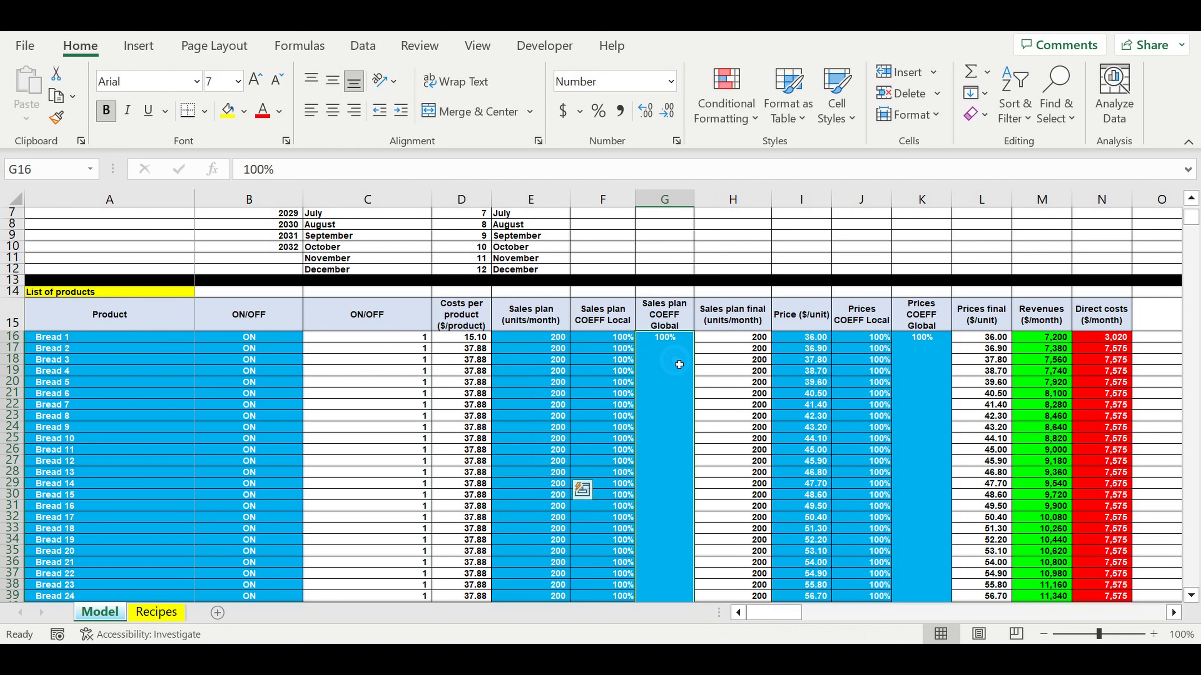
{"action": "left_click_drag", "start_coordinate": [612, 341], "coordinate": [607, 516]}
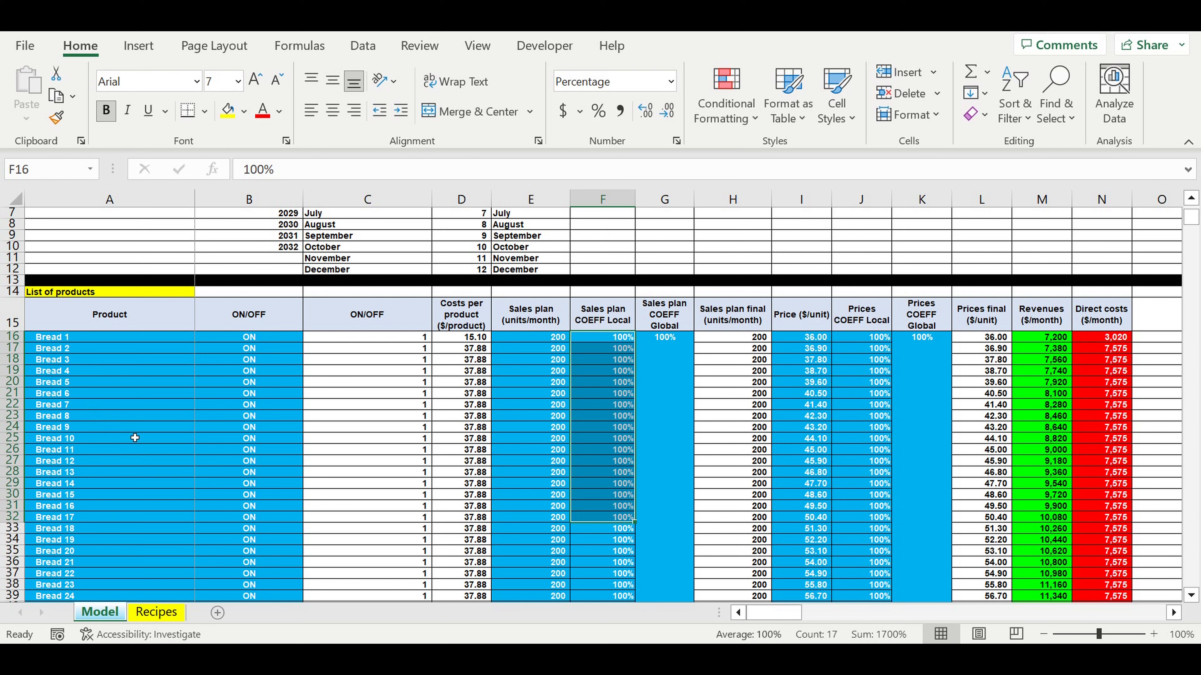
{"action": "left_click_drag", "start_coordinate": [616, 338], "coordinate": [614, 540]}
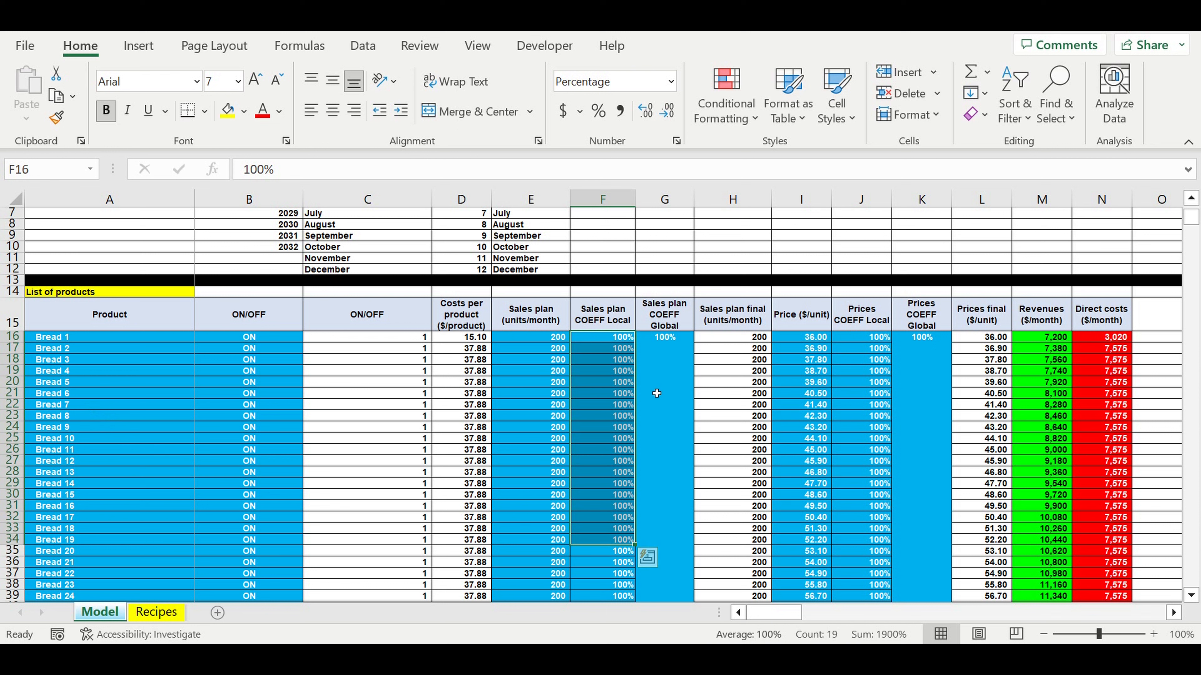
{"action": "left_click", "coordinate": [656, 394]}
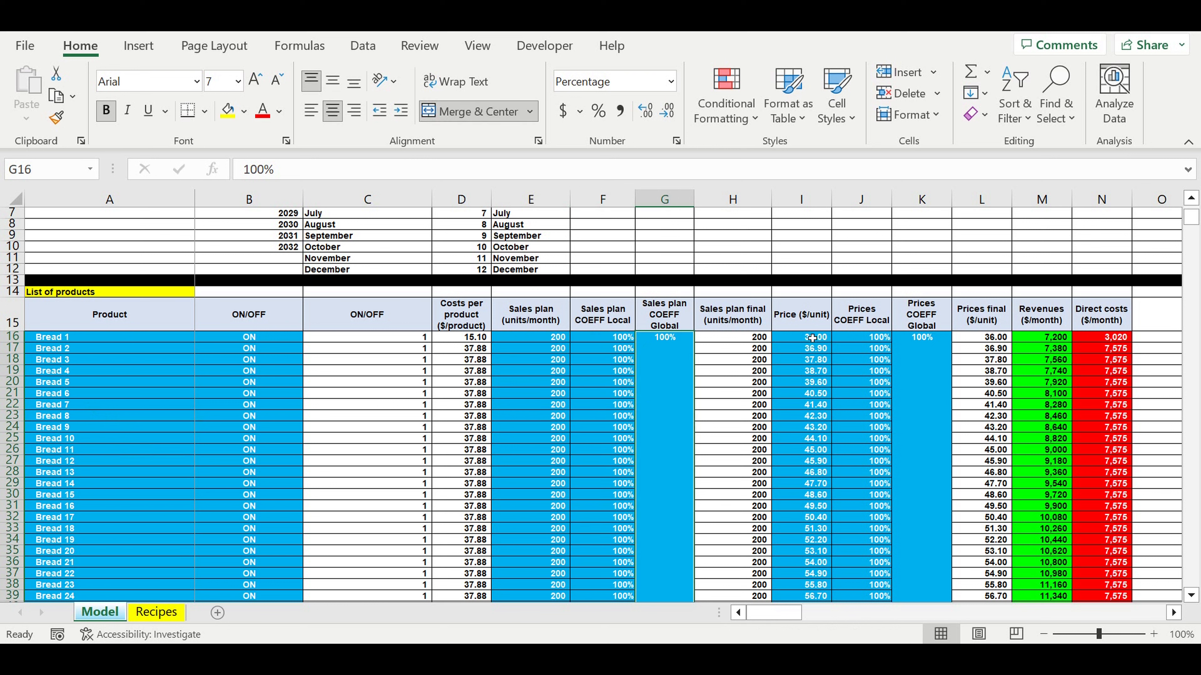
Examine the unit prices in column I together with the local price coefficients and the global price coefficient in K16
{"action": "left_click_drag", "start_coordinate": [812, 338], "coordinate": [830, 551]}
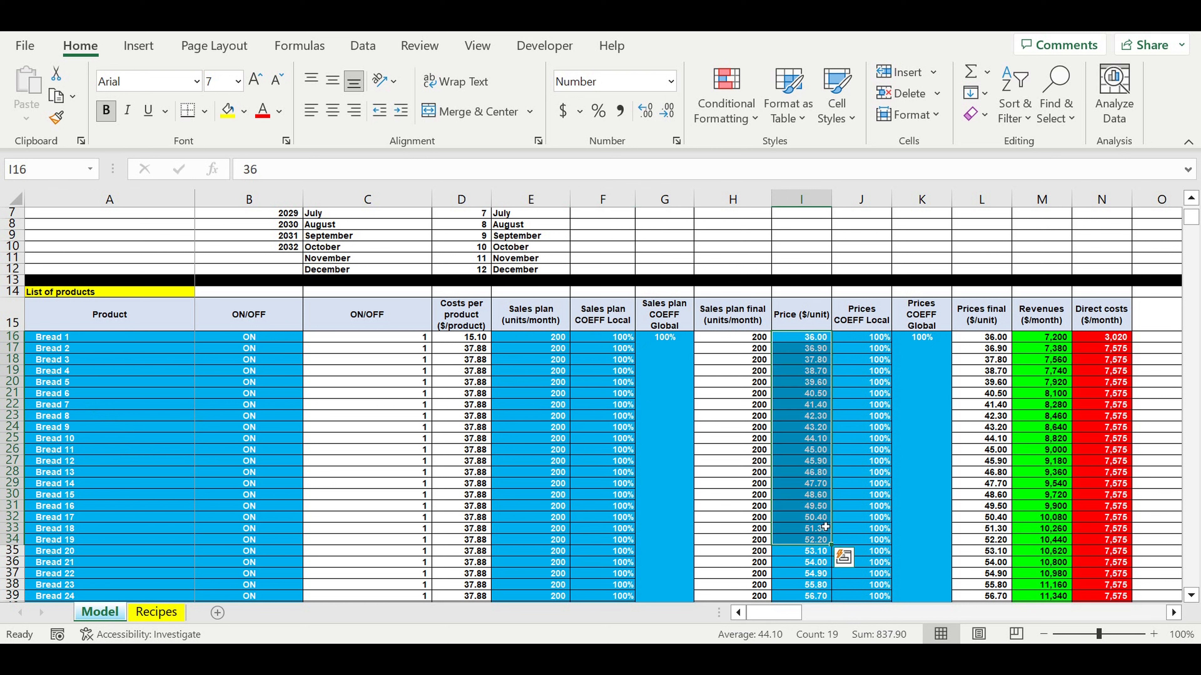
{"action": "left_click", "coordinate": [907, 352]}
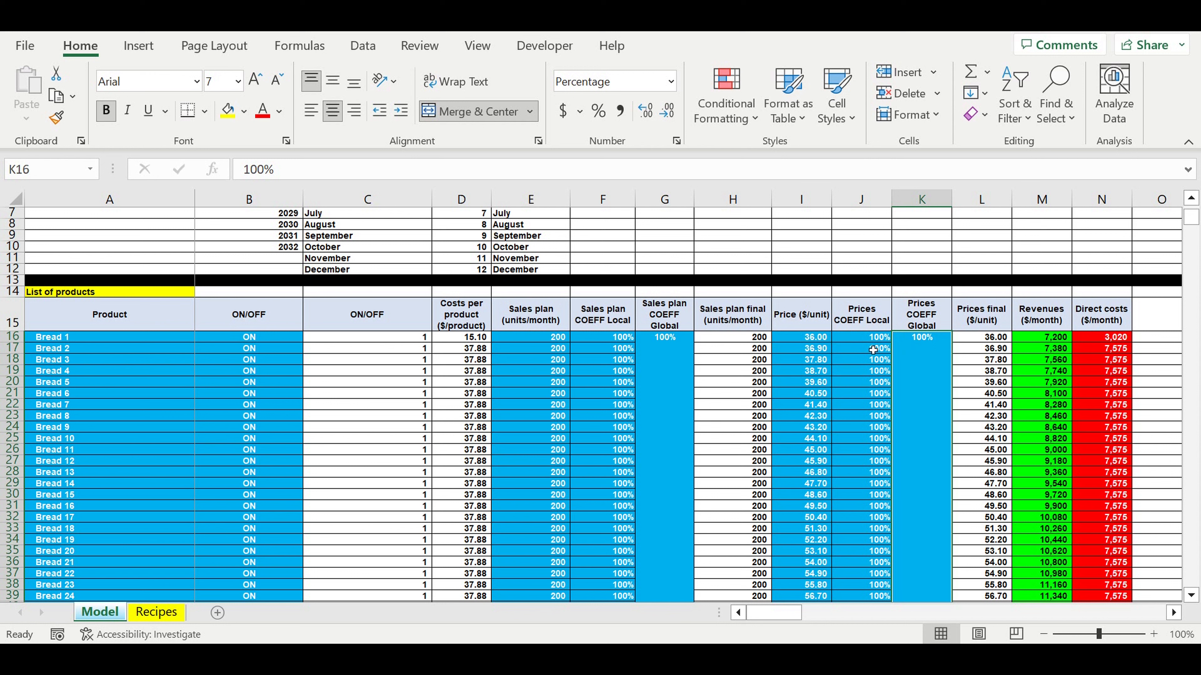
{"action": "left_click_drag", "start_coordinate": [869, 338], "coordinate": [867, 438]}
{"action": "left_click_drag", "start_coordinate": [809, 337], "coordinate": [832, 551]}
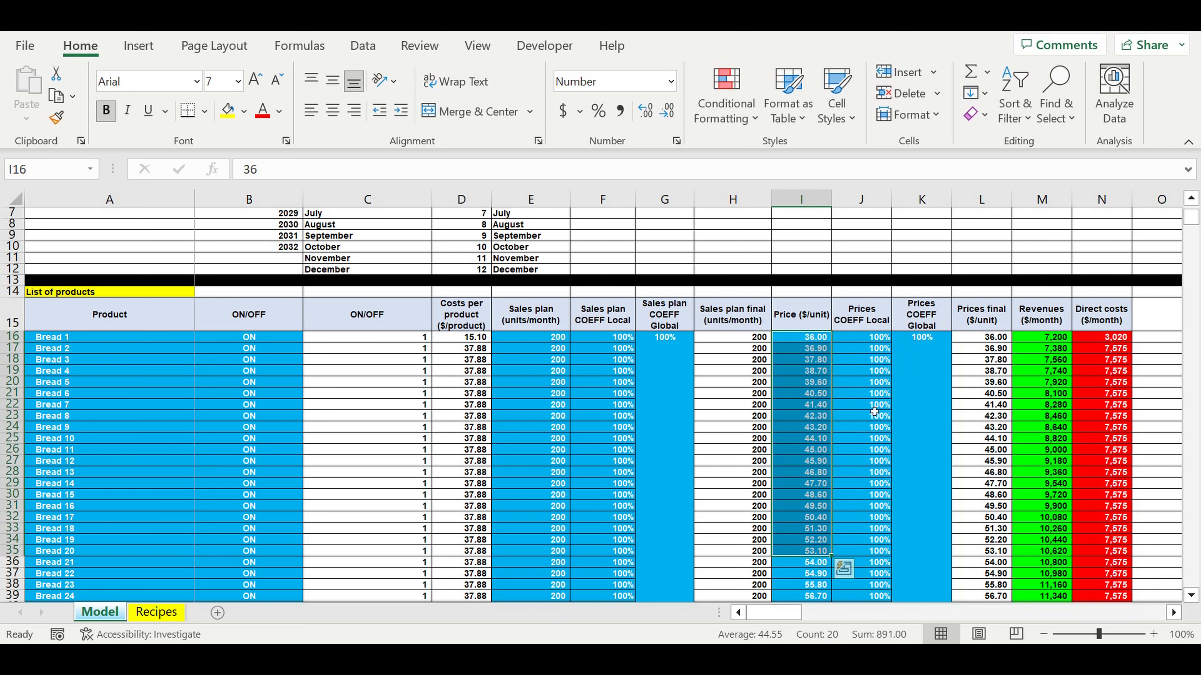
{"action": "left_click", "coordinate": [926, 366]}
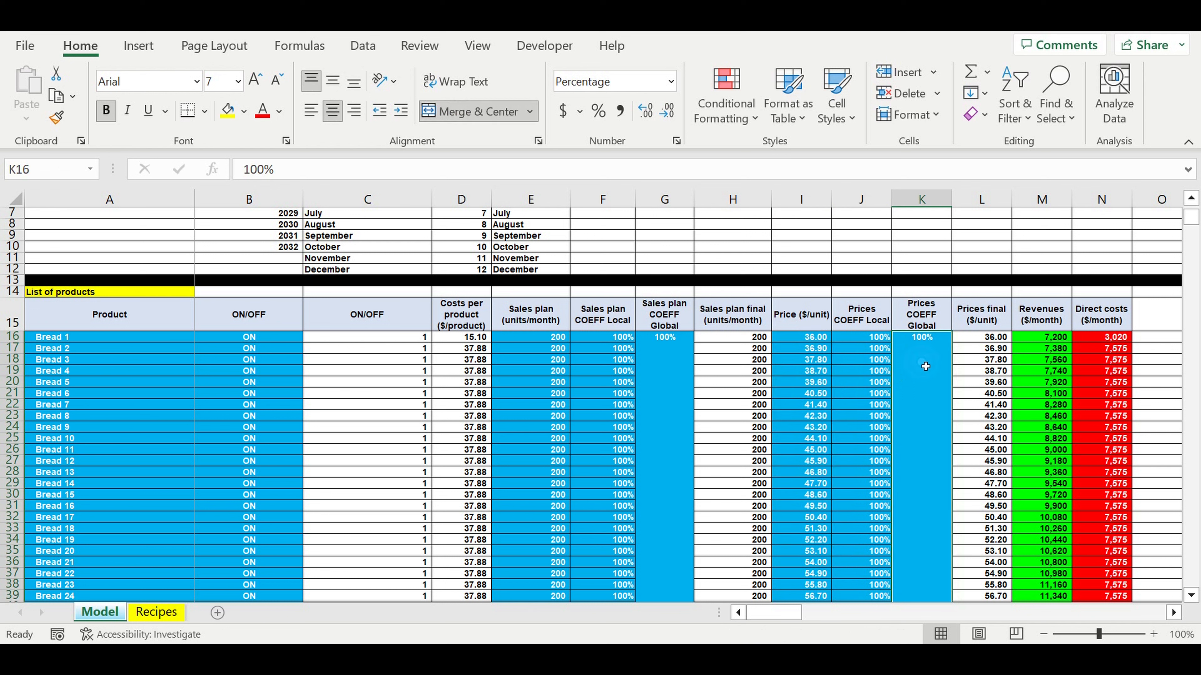
{"action": "left_click_drag", "start_coordinate": [867, 337], "coordinate": [867, 509]}
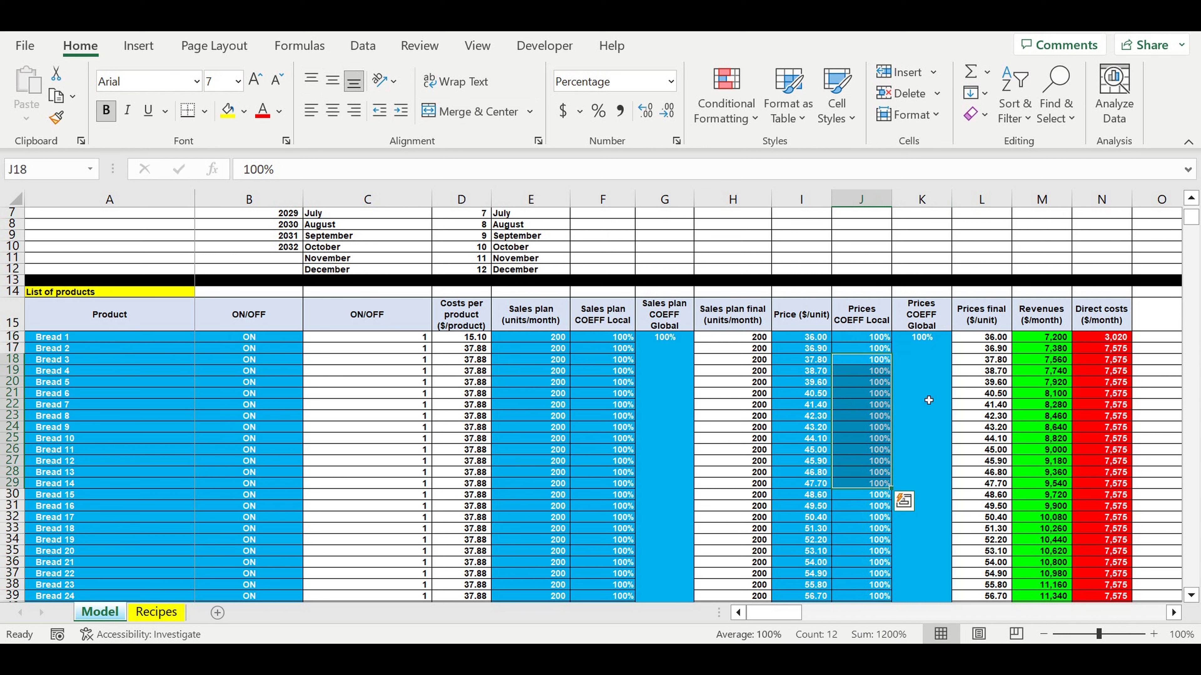
{"action": "left_click", "coordinate": [929, 396]}
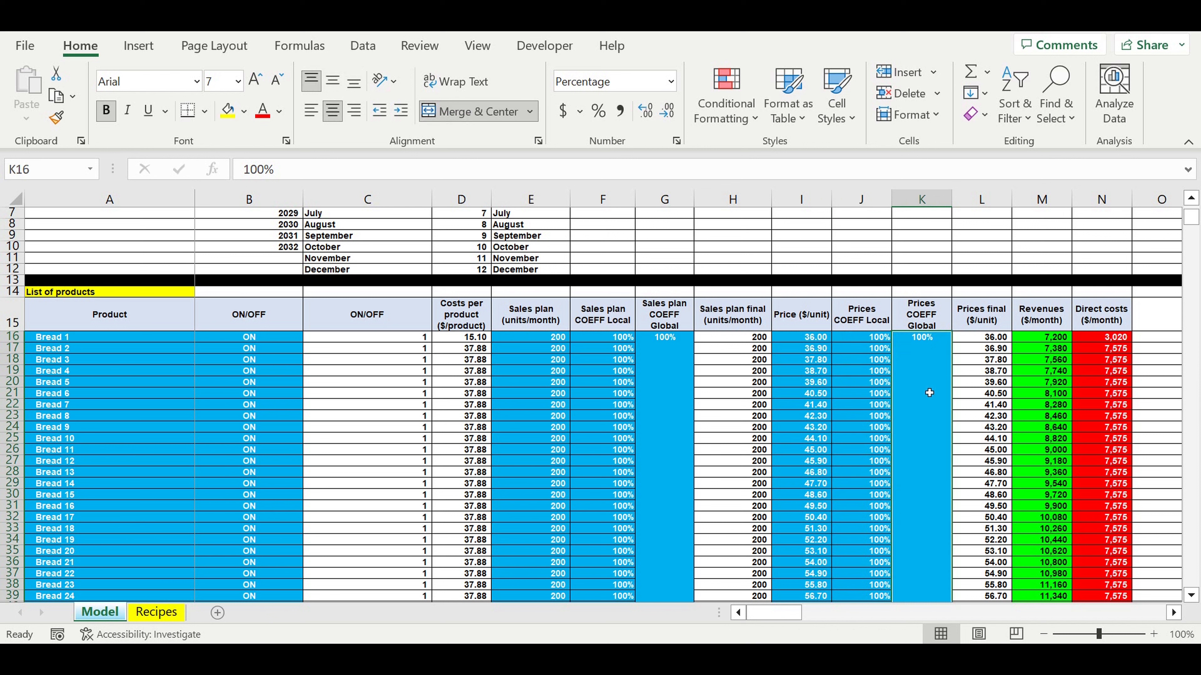
{"action": "left_click", "coordinate": [928, 363]}
Look through the remaining bread and cake products down to the monthly revenue and direct cost summary and the Customers table
{"action": "scroll", "coordinate": [928, 362], "scroll_direction": "down", "scroll_amount": 5}
{"action": "scroll", "coordinate": [928, 365], "scroll_direction": "down", "scroll_amount": 4}
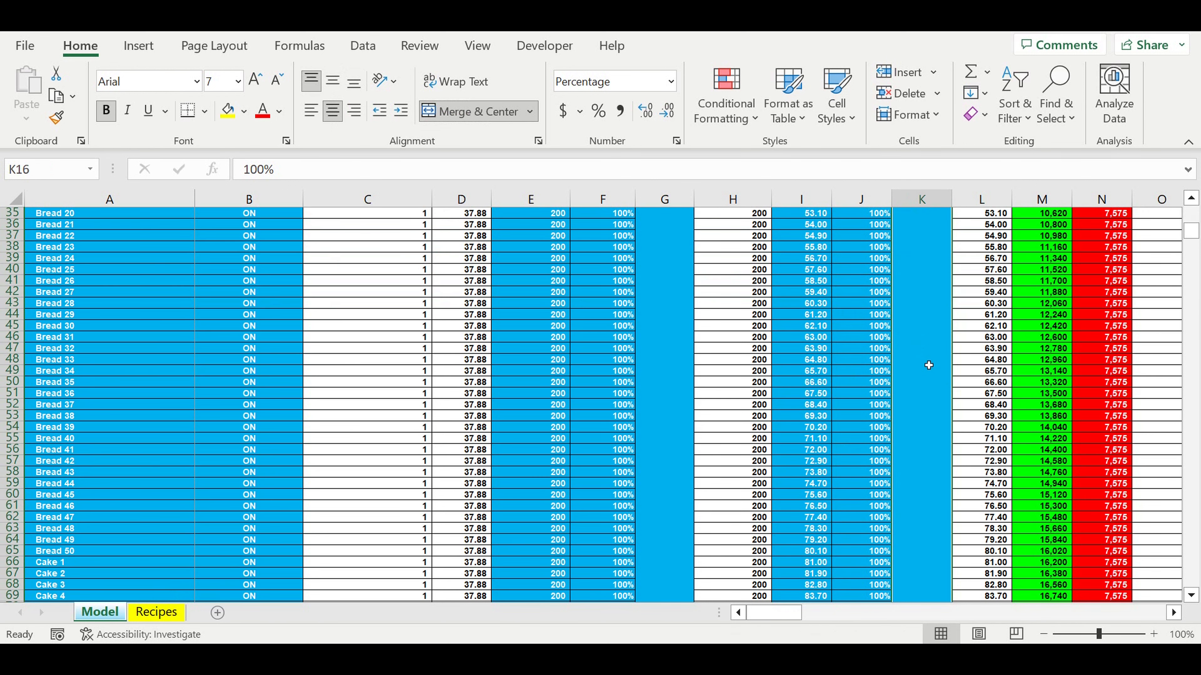
{"action": "scroll", "coordinate": [929, 365], "scroll_direction": "down", "scroll_amount": 3}
{"action": "scroll", "coordinate": [929, 365], "scroll_direction": "down", "scroll_amount": 4}
{"action": "scroll", "coordinate": [929, 365], "scroll_direction": "down", "scroll_amount": 9}
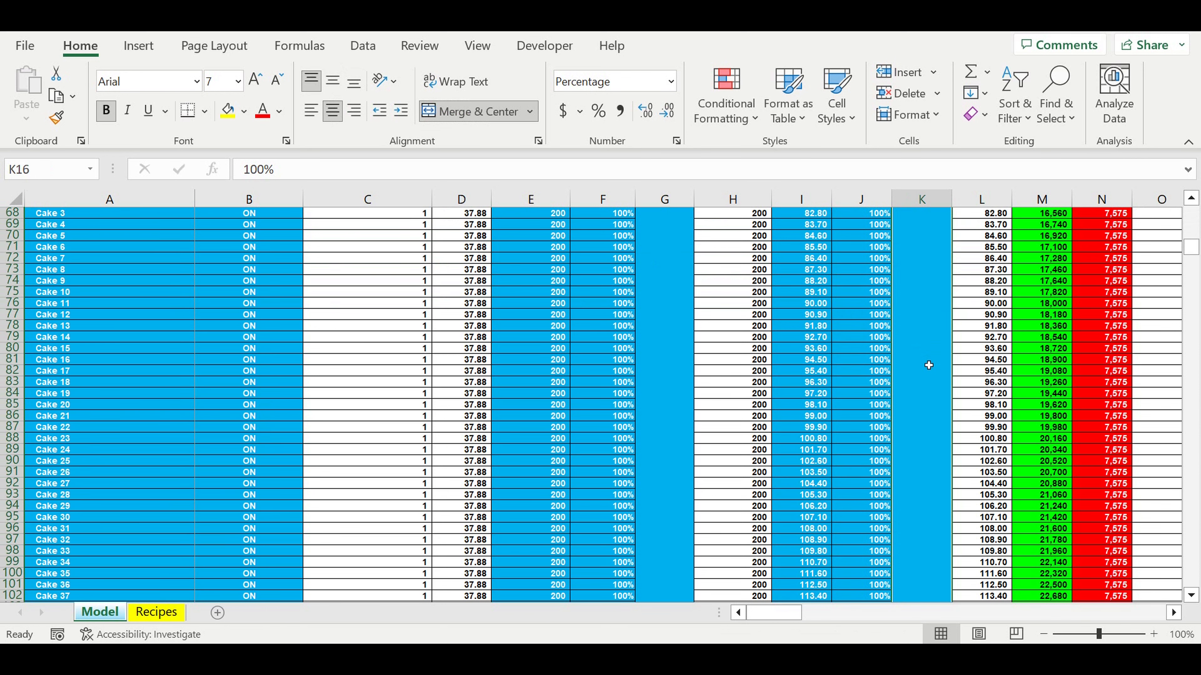
{"action": "scroll", "coordinate": [929, 365], "scroll_direction": "down", "scroll_amount": 4}
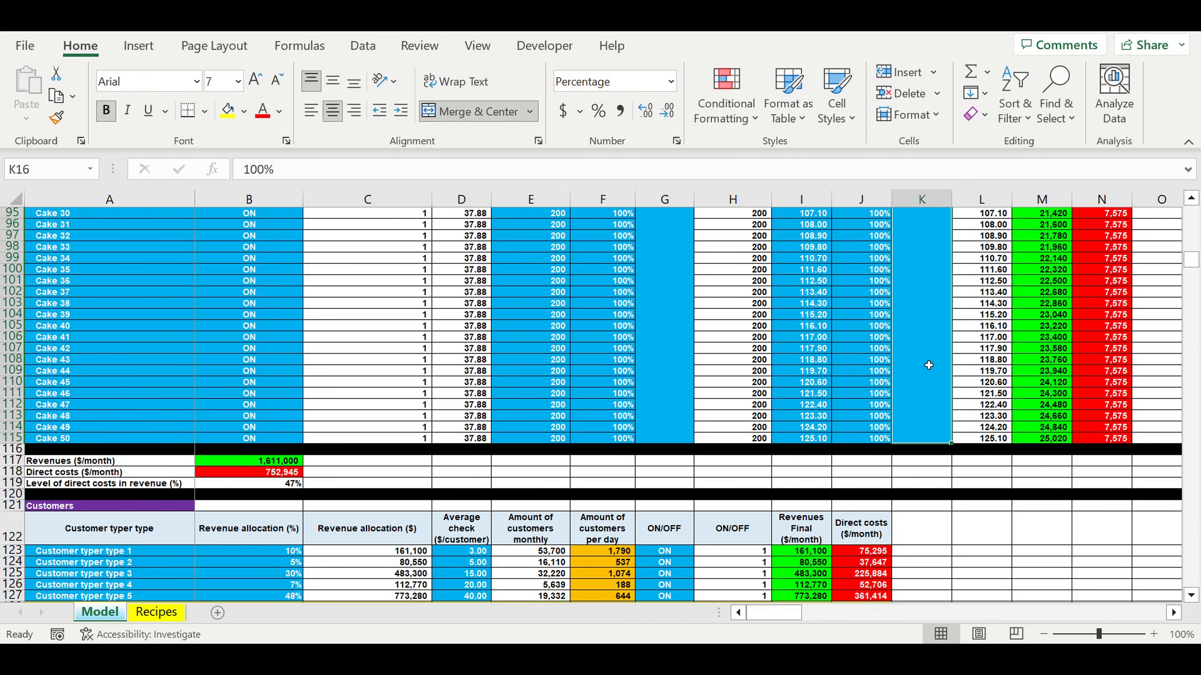
{"action": "scroll", "coordinate": [928, 365], "scroll_direction": "down", "scroll_amount": 5}
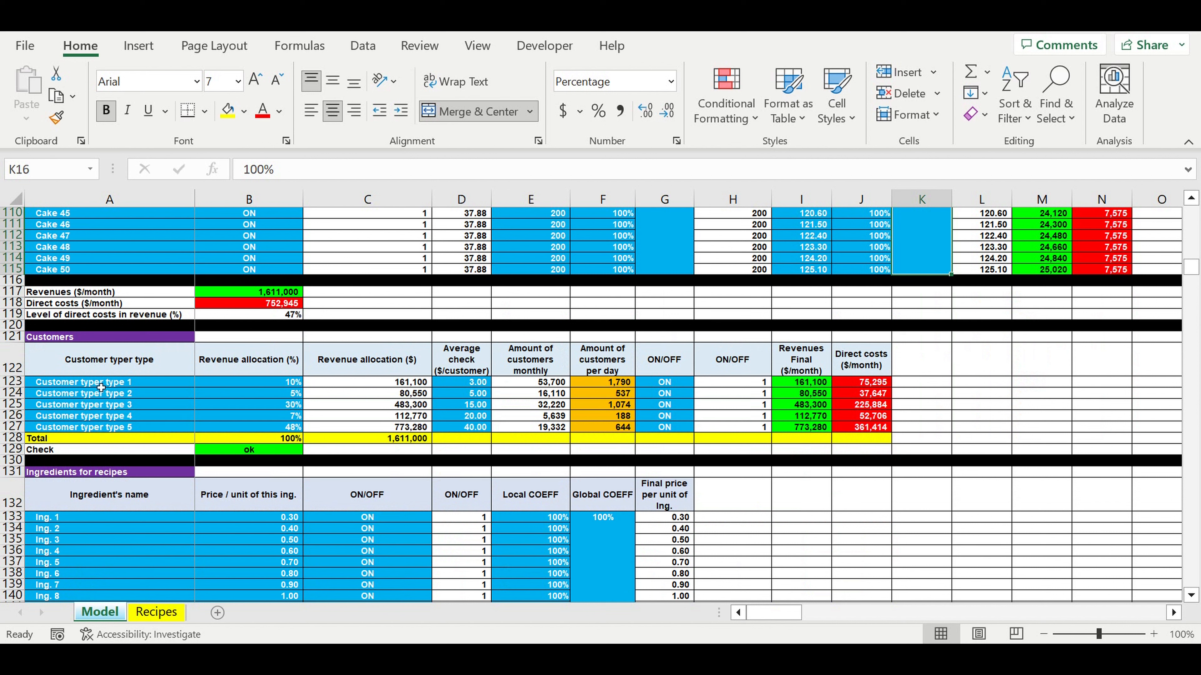
Examine the customer types, revenue allocation and average check inputs in the Customers table, and view the ON/OFF options in G124
{"action": "left_click_drag", "start_coordinate": [99, 387], "coordinate": [100, 432]}
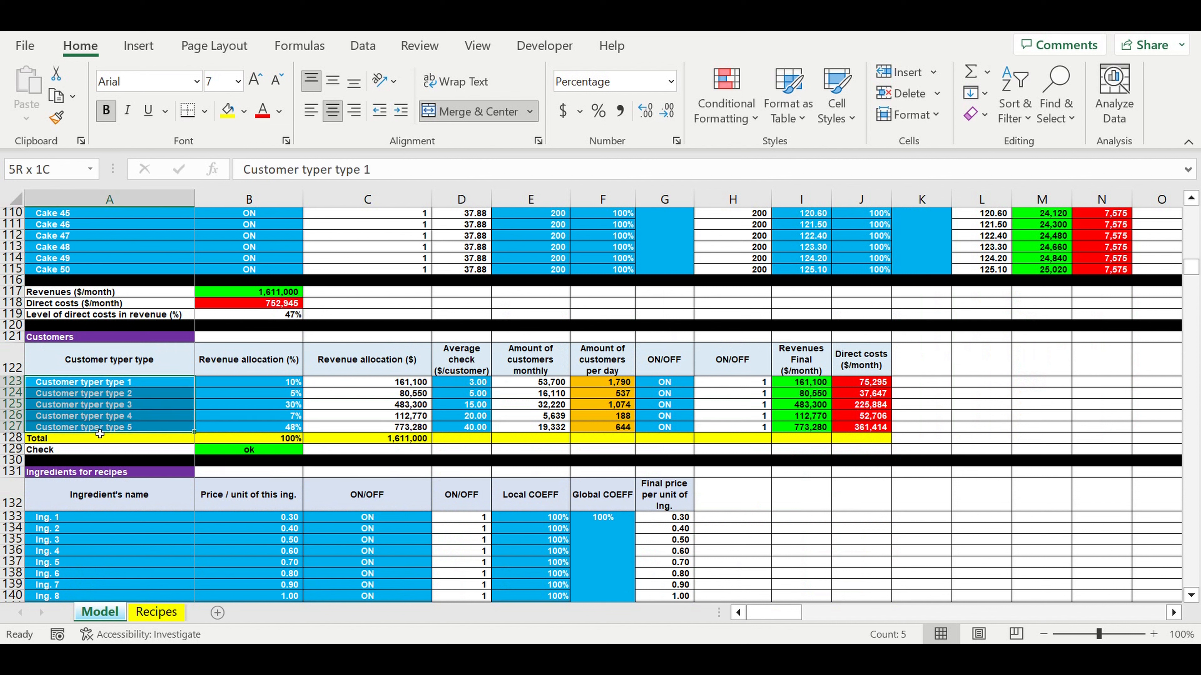
{"action": "left_click_drag", "start_coordinate": [248, 382], "coordinate": [276, 430]}
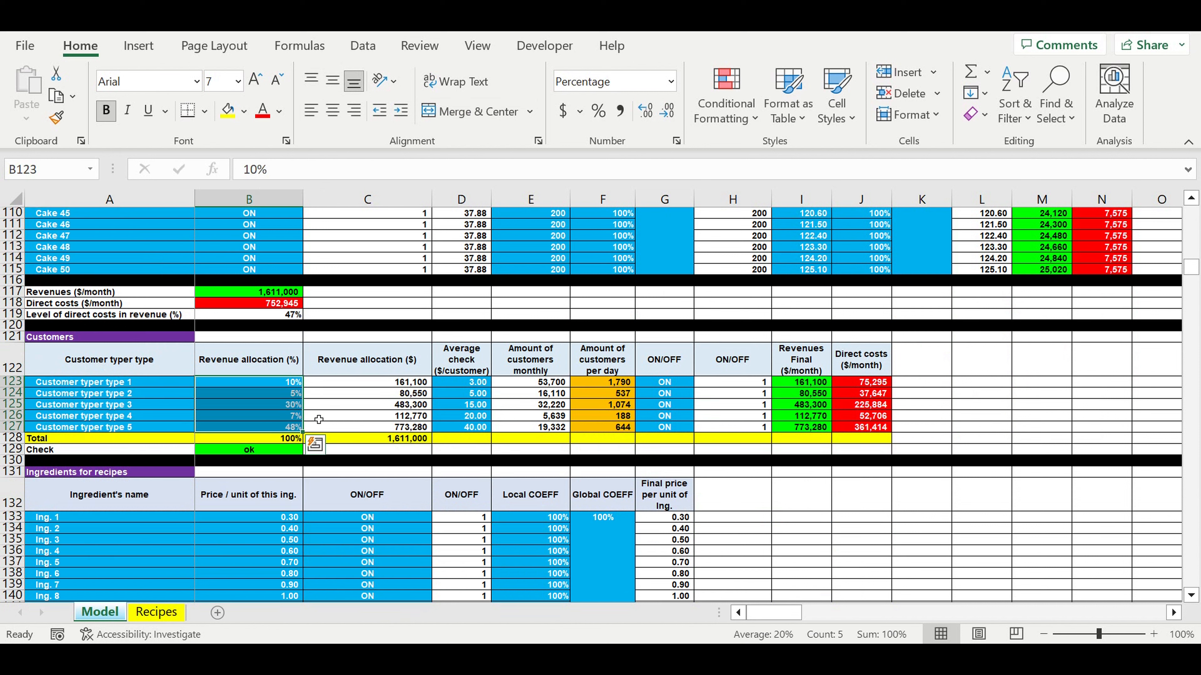
{"action": "left_click_drag", "start_coordinate": [463, 387], "coordinate": [468, 429]}
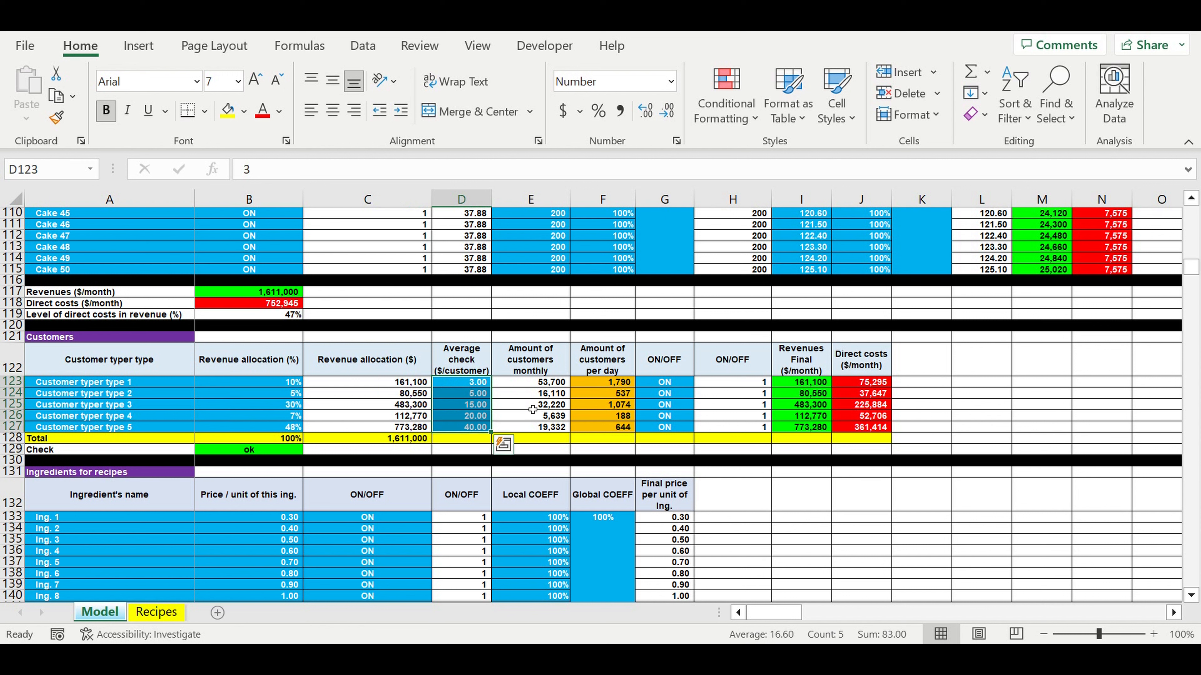
{"action": "left_click_drag", "start_coordinate": [58, 385], "coordinate": [60, 429]}
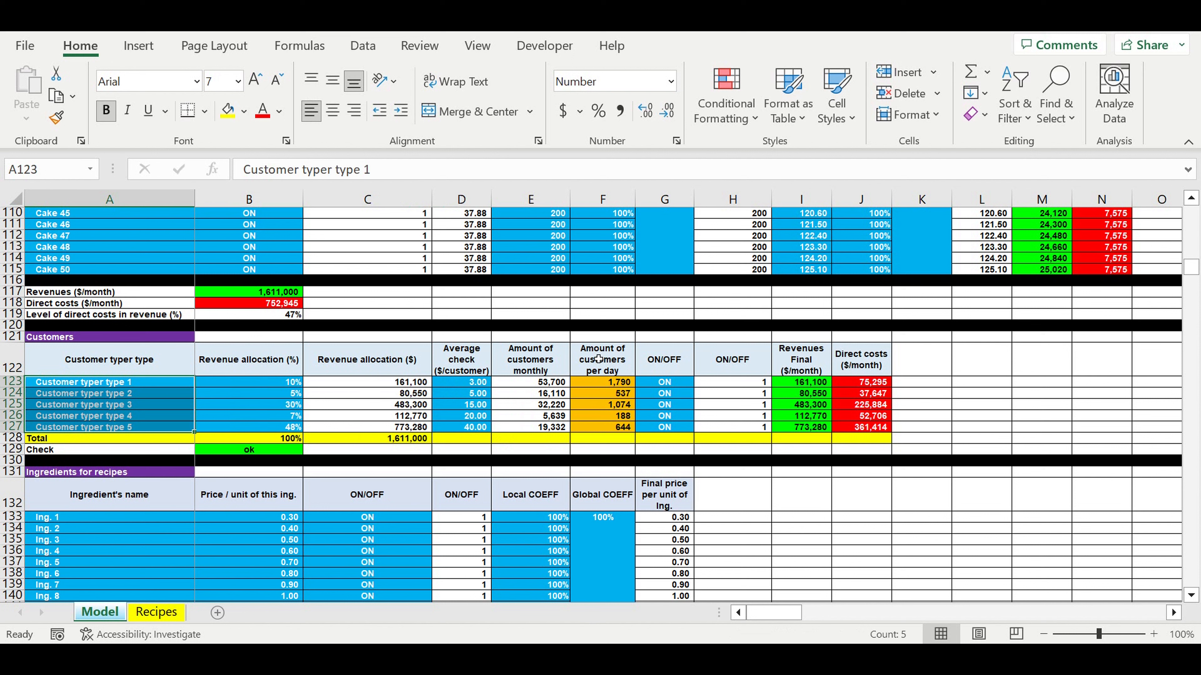
{"action": "left_click", "coordinate": [681, 393]}
{"action": "left_click", "coordinate": [700, 393]}
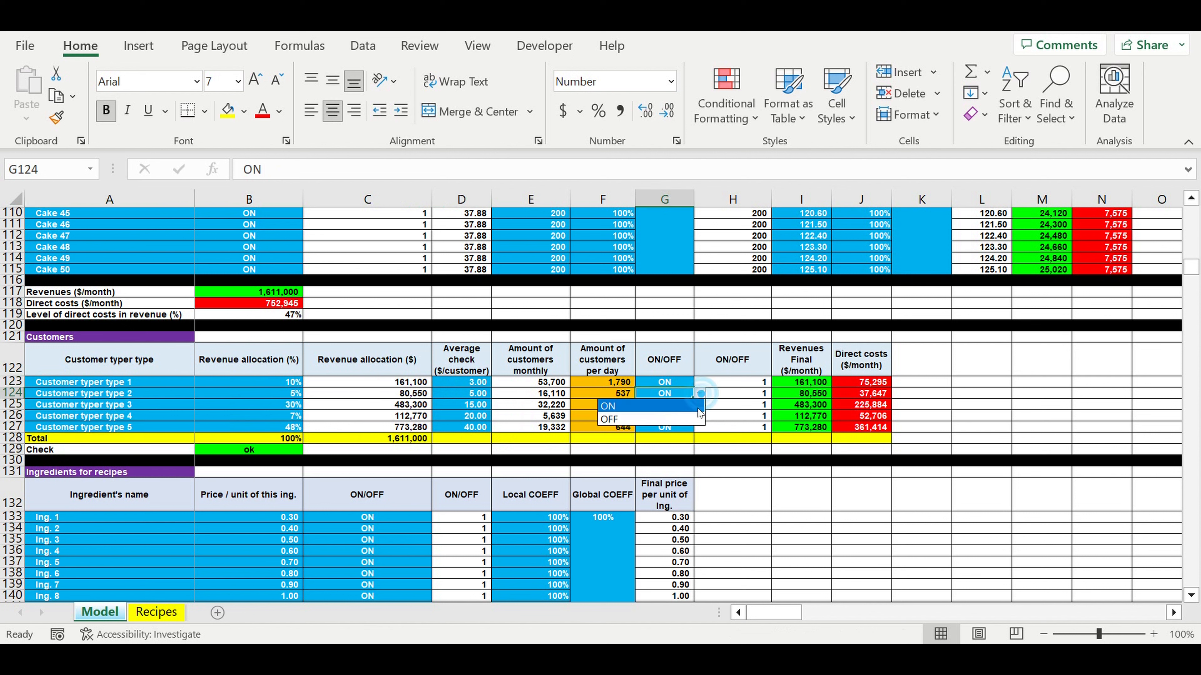
{"action": "left_click", "coordinate": [740, 399]}
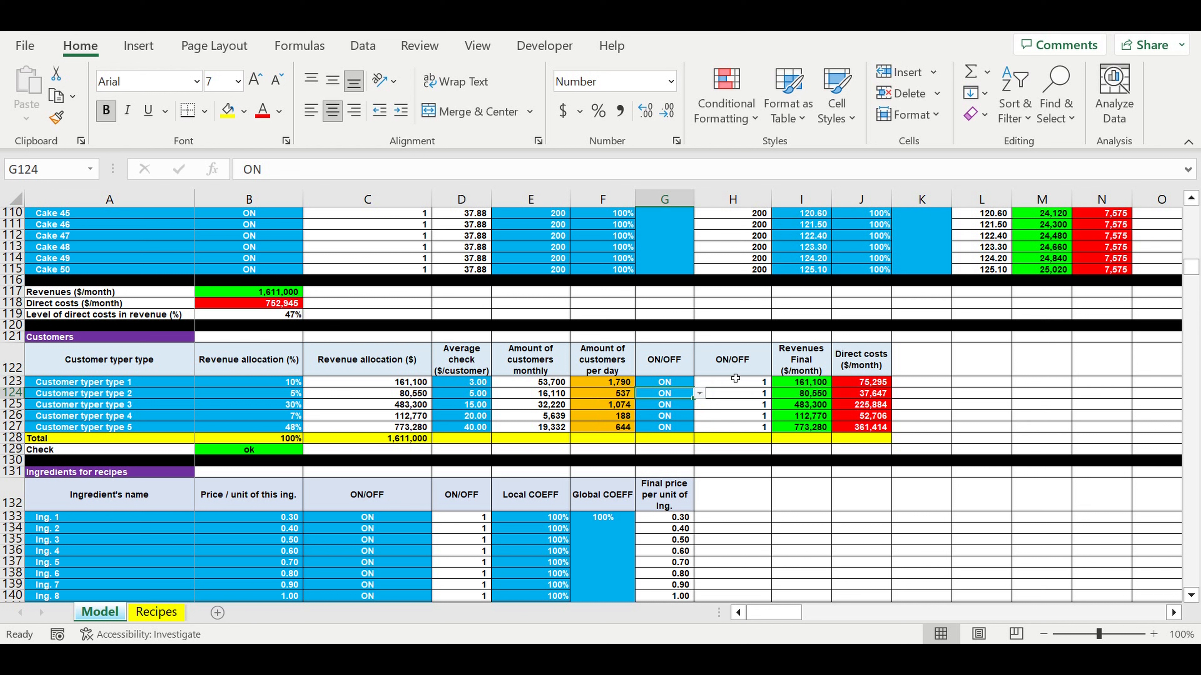
Look over the ingredient names under Ingredients for recipes and compare them with the cake product list in column A
{"action": "left_click", "coordinate": [735, 558]}
{"action": "scroll", "coordinate": [733, 548], "scroll_direction": "down", "scroll_amount": 4}
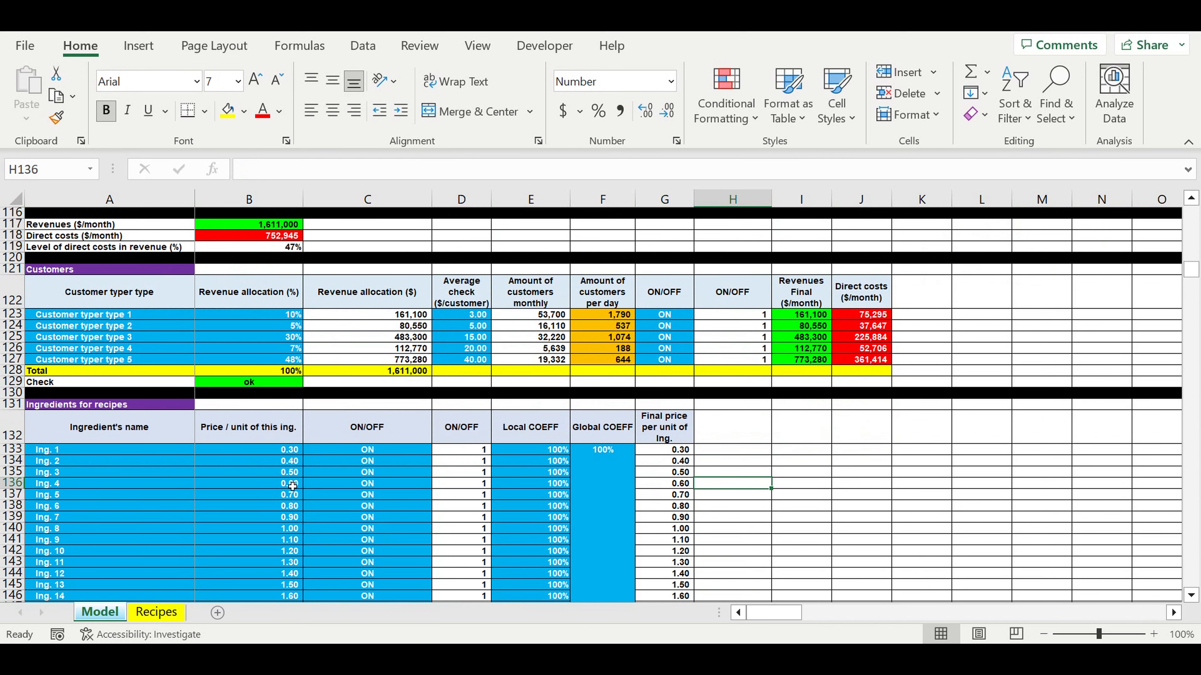
{"action": "left_click_drag", "start_coordinate": [66, 382], "coordinate": [107, 575]}
{"action": "scroll", "coordinate": [153, 485], "scroll_direction": "up", "scroll_amount": 8}
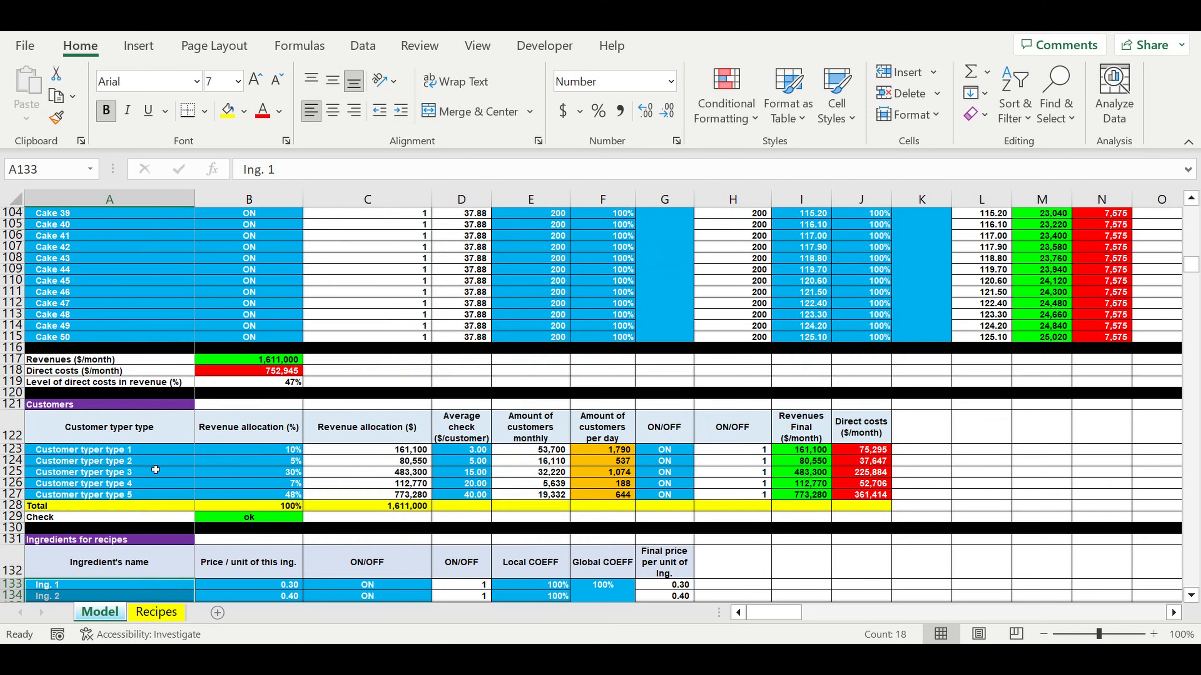
{"action": "left_click_drag", "start_coordinate": [65, 407], "coordinate": [109, 217]}
{"action": "scroll", "coordinate": [148, 236], "scroll_direction": "up", "scroll_amount": 8}
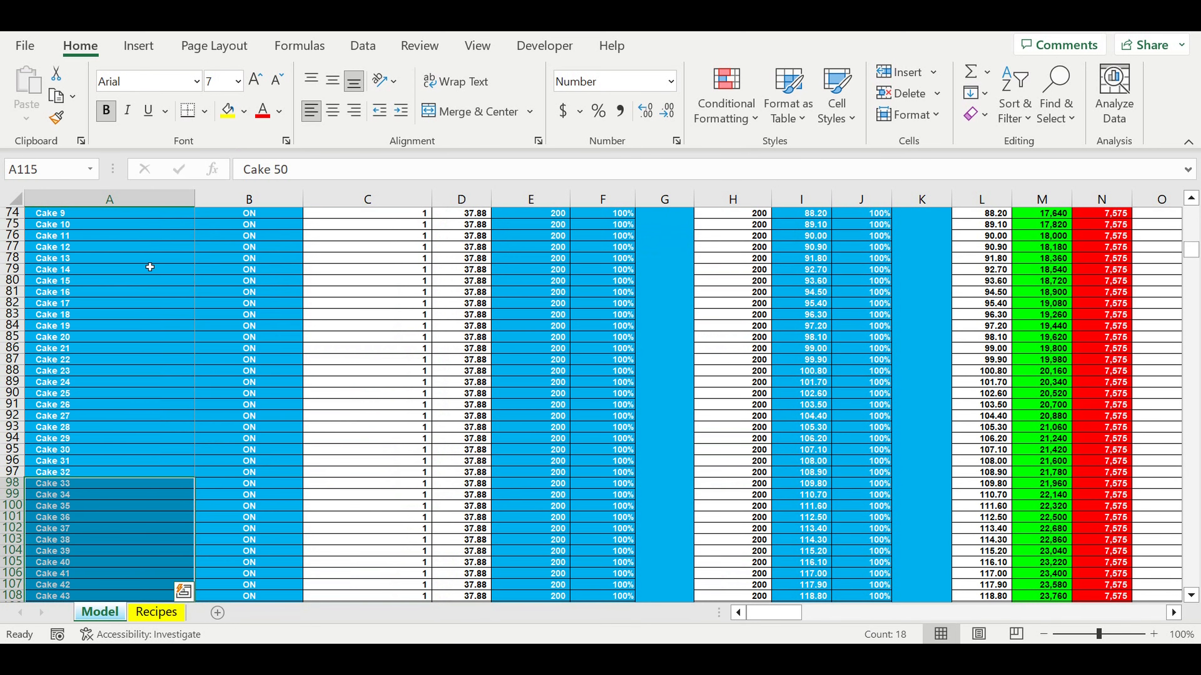
{"action": "scroll", "coordinate": [150, 268], "scroll_direction": "up", "scroll_amount": 3}
{"action": "scroll", "coordinate": [165, 336], "scroll_direction": "down", "scroll_amount": 12}
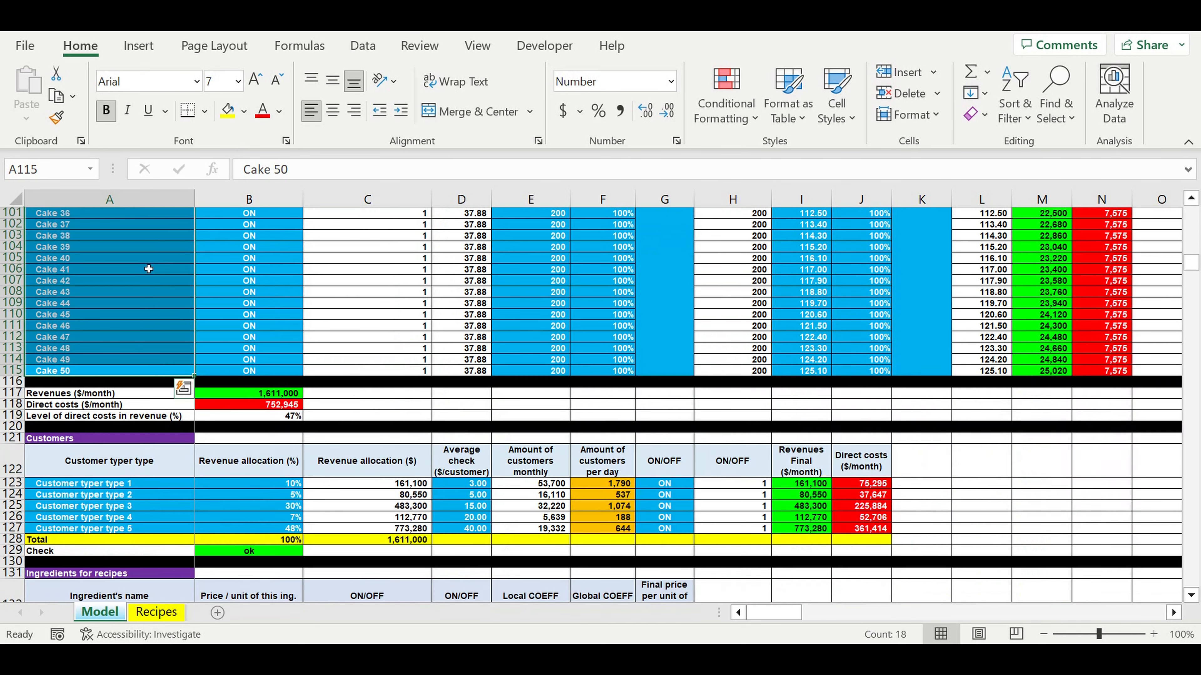
{"action": "left_click_drag", "start_coordinate": [129, 236], "coordinate": [128, 348]}
{"action": "scroll", "coordinate": [100, 470], "scroll_direction": "down", "scroll_amount": 5}
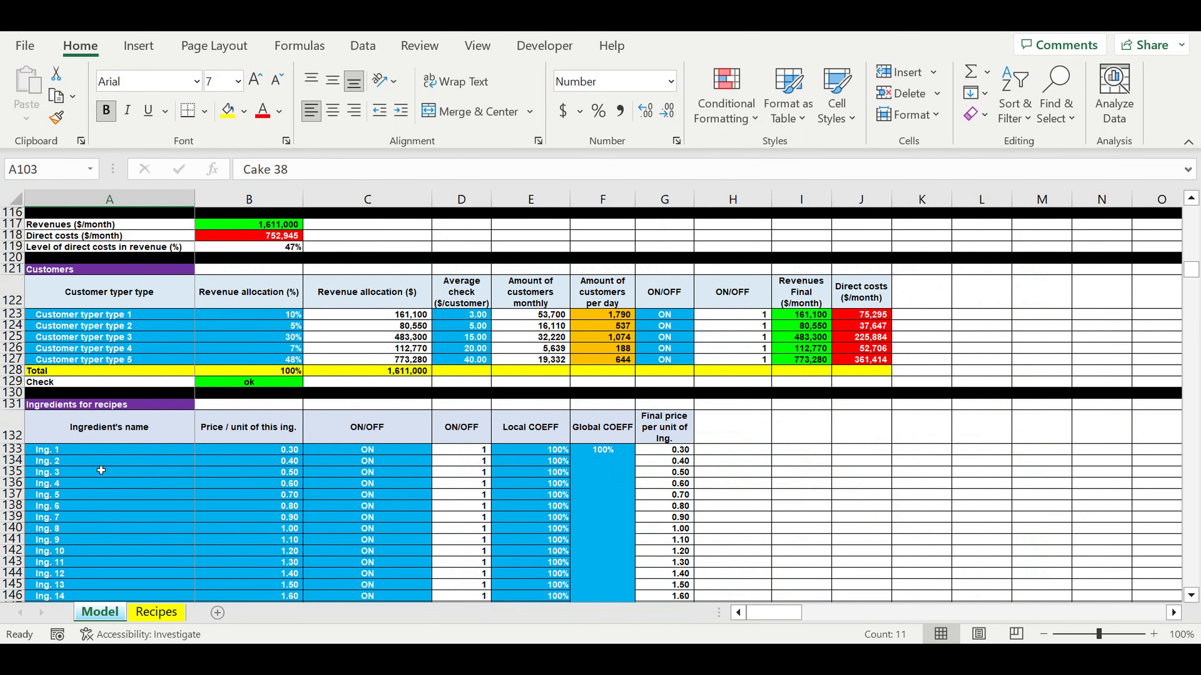
Examine the ingredient names, unit prices and ON/OFF switches in columns A to C of the Ingredients for recipes table
{"action": "left_click_drag", "start_coordinate": [71, 449], "coordinate": [108, 596]}
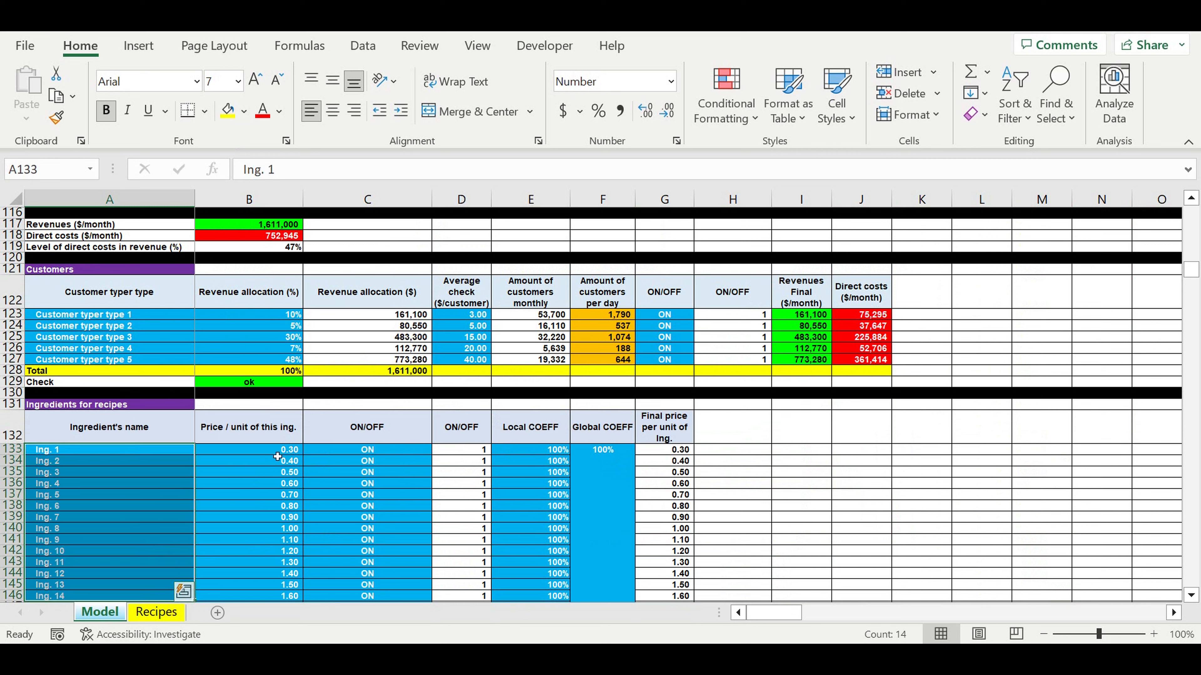
{"action": "left_click_drag", "start_coordinate": [280, 452], "coordinate": [290, 585]}
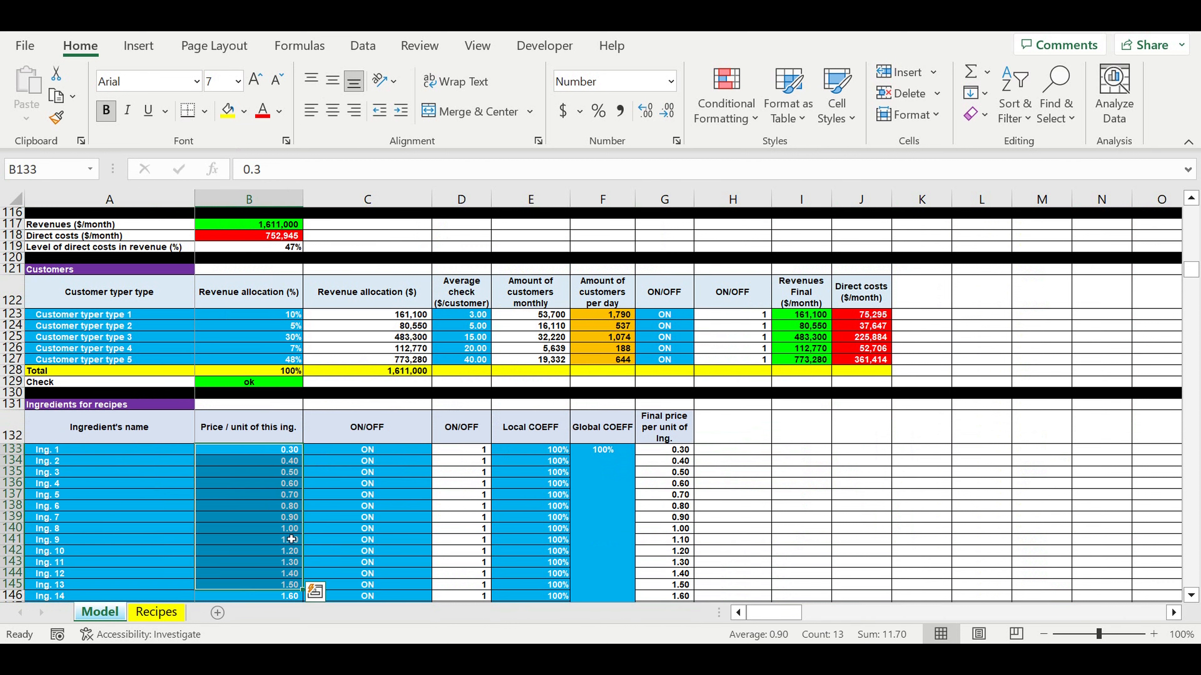
{"action": "left_click_drag", "start_coordinate": [390, 450], "coordinate": [403, 586]}
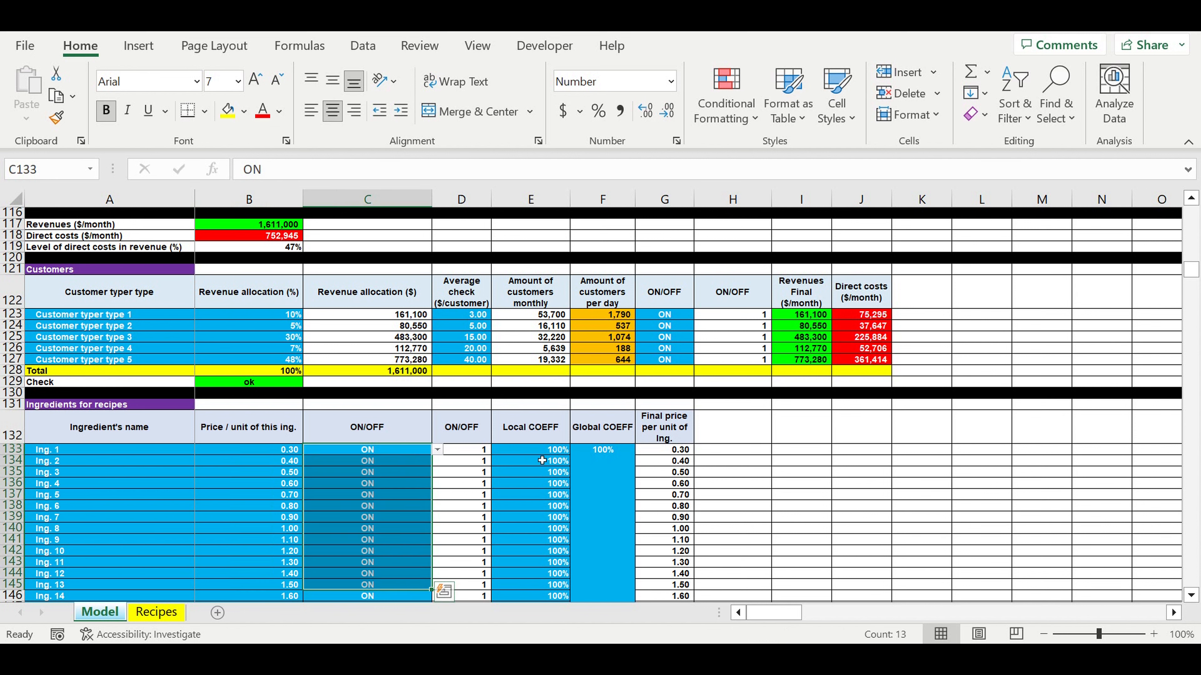
Examine the ingredients' local price coefficients in column E together with the merged global coefficient in F133
{"action": "left_click", "coordinate": [597, 457]}
{"action": "left_click_drag", "start_coordinate": [553, 458], "coordinate": [600, 540]}
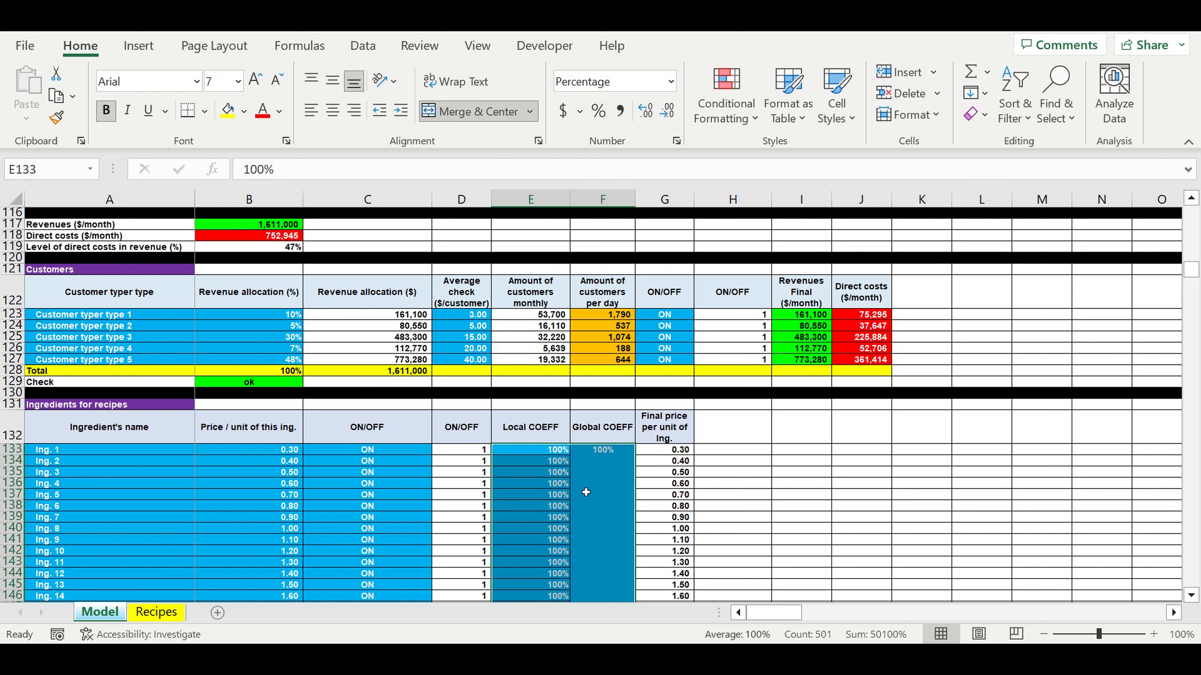
{"action": "left_click", "coordinate": [551, 485]}
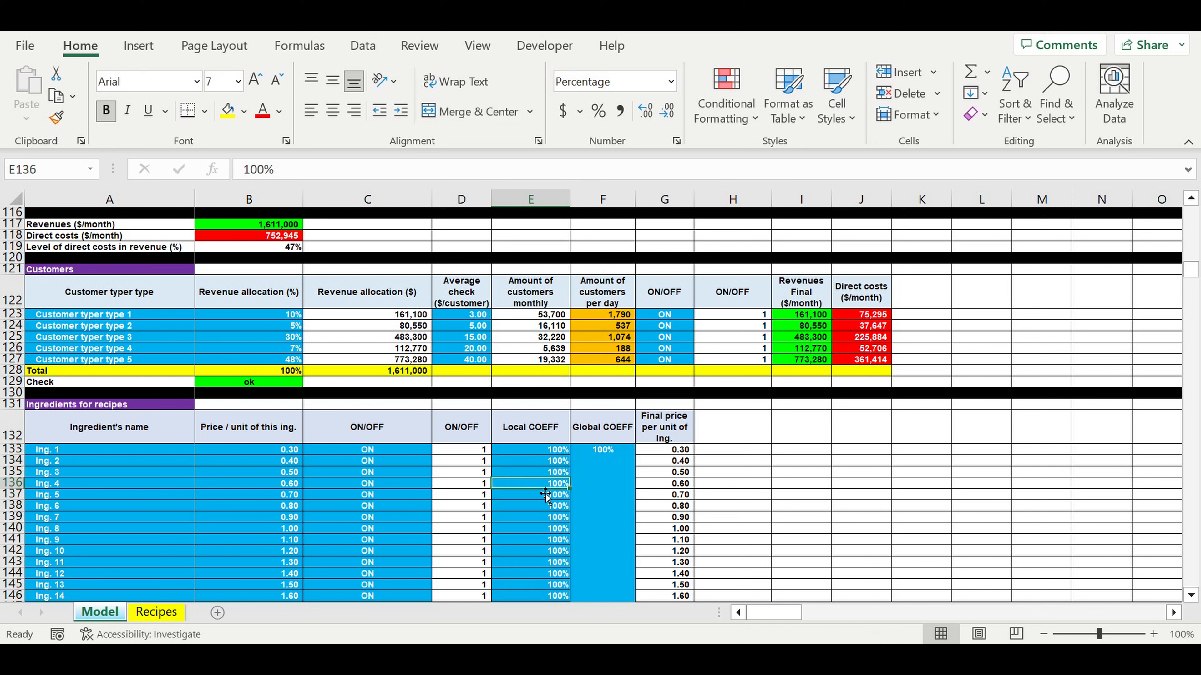
{"action": "left_click_drag", "start_coordinate": [539, 472], "coordinate": [589, 579]}
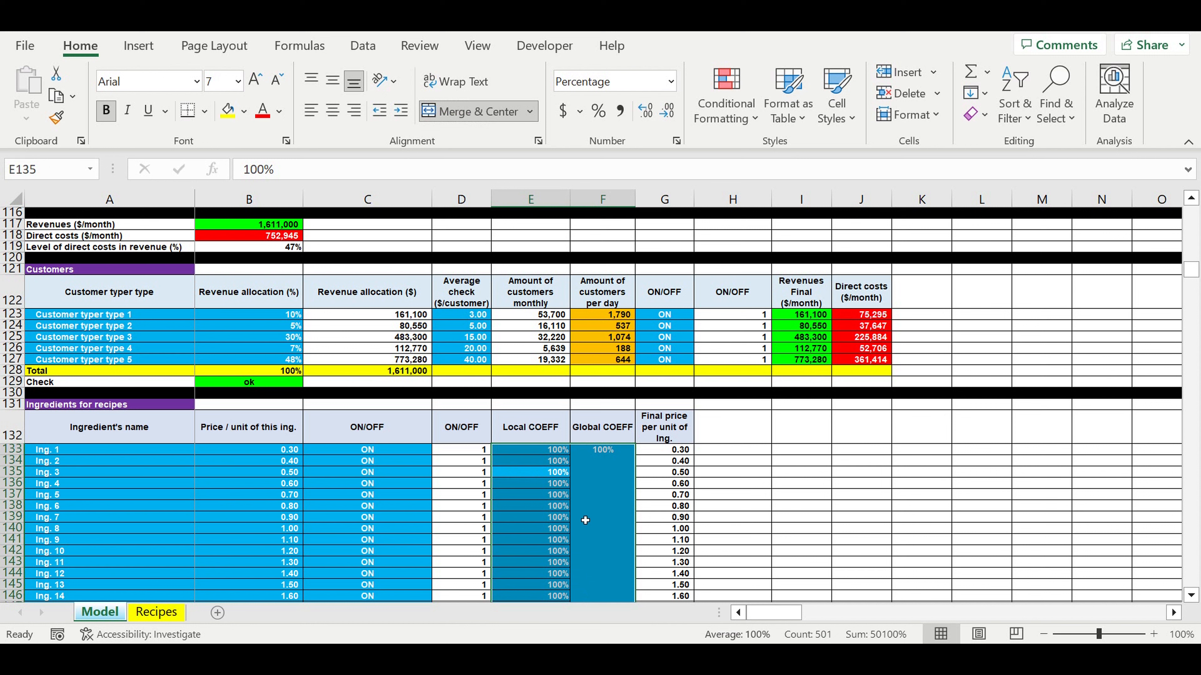
{"action": "left_click", "coordinate": [734, 487]}
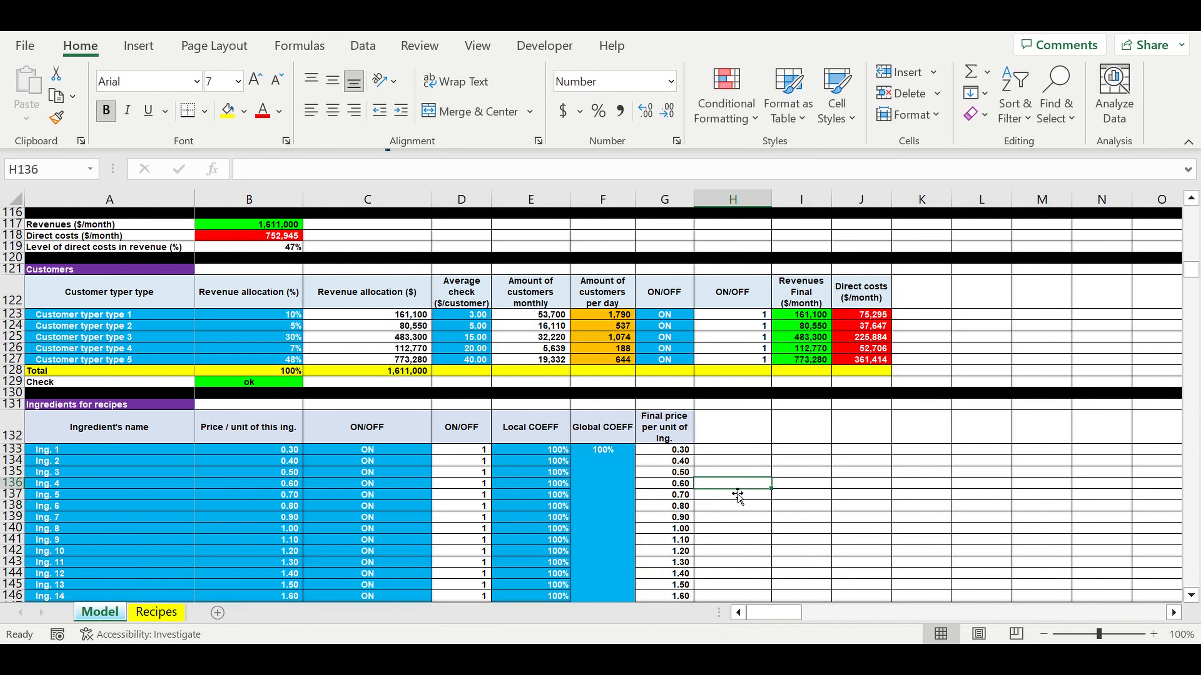
{"action": "left_click", "coordinate": [743, 530]}
Look through the remaining ingredients, and check the operating activity start year in B635 and month in B636
{"action": "scroll", "coordinate": [743, 532], "scroll_direction": "down", "scroll_amount": 5}
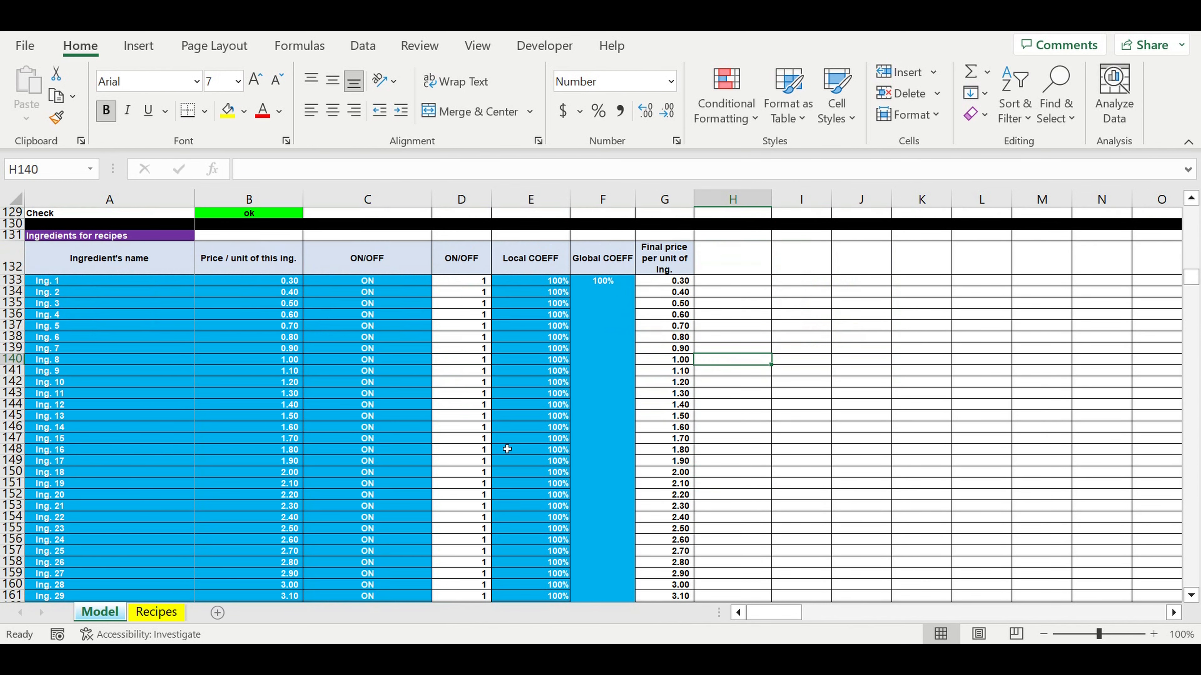
{"action": "scroll", "coordinate": [237, 425], "scroll_direction": "down", "scroll_amount": 2}
{"action": "scroll", "coordinate": [262, 436], "scroll_direction": "down", "scroll_amount": 20}
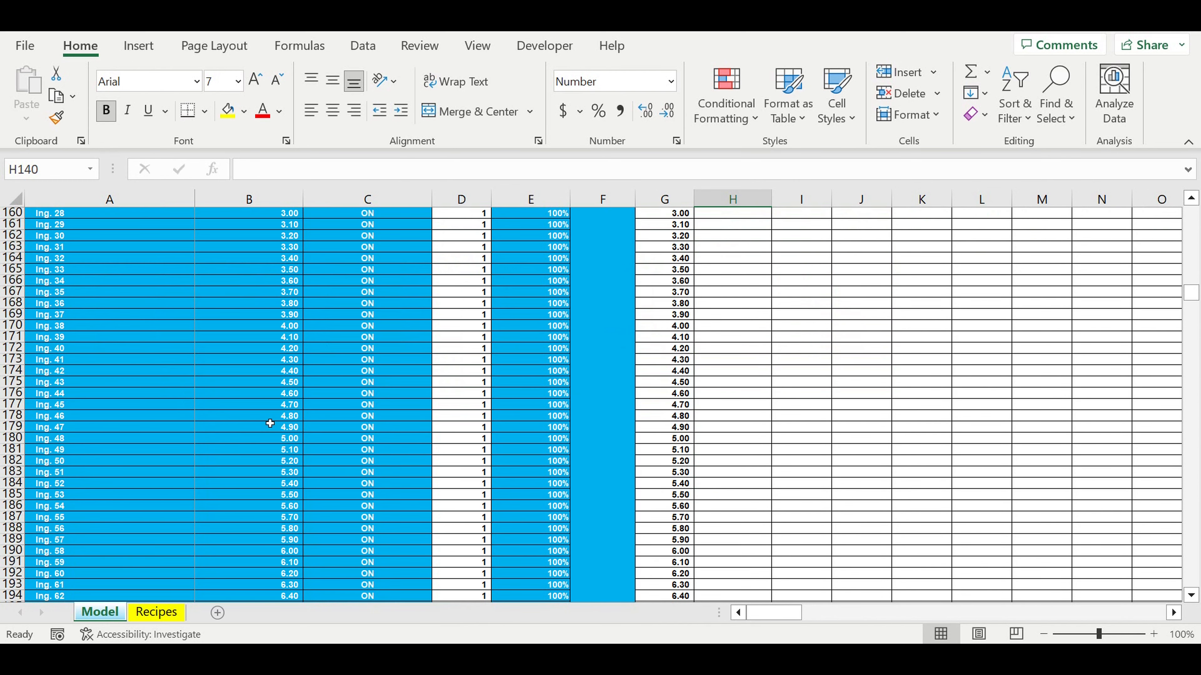
{"action": "scroll", "coordinate": [270, 433], "scroll_direction": "down", "scroll_amount": 20}
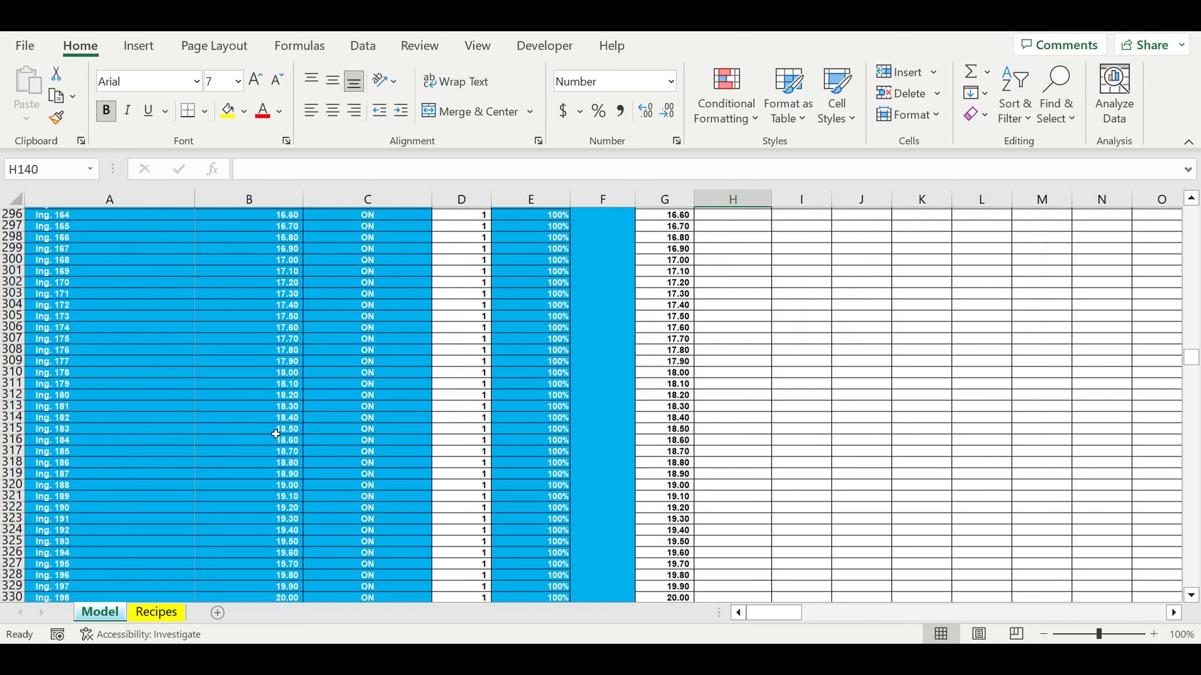
{"action": "scroll", "coordinate": [277, 433], "scroll_direction": "down", "scroll_amount": 20}
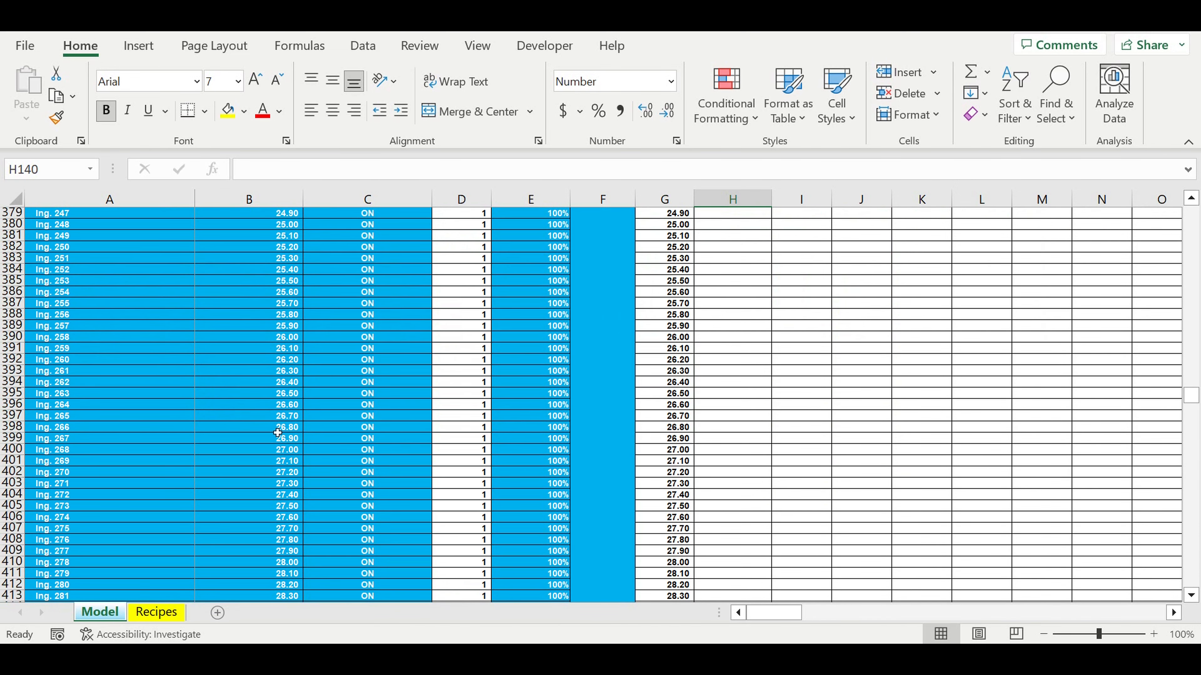
{"action": "scroll", "coordinate": [277, 433], "scroll_direction": "down", "scroll_amount": 20}
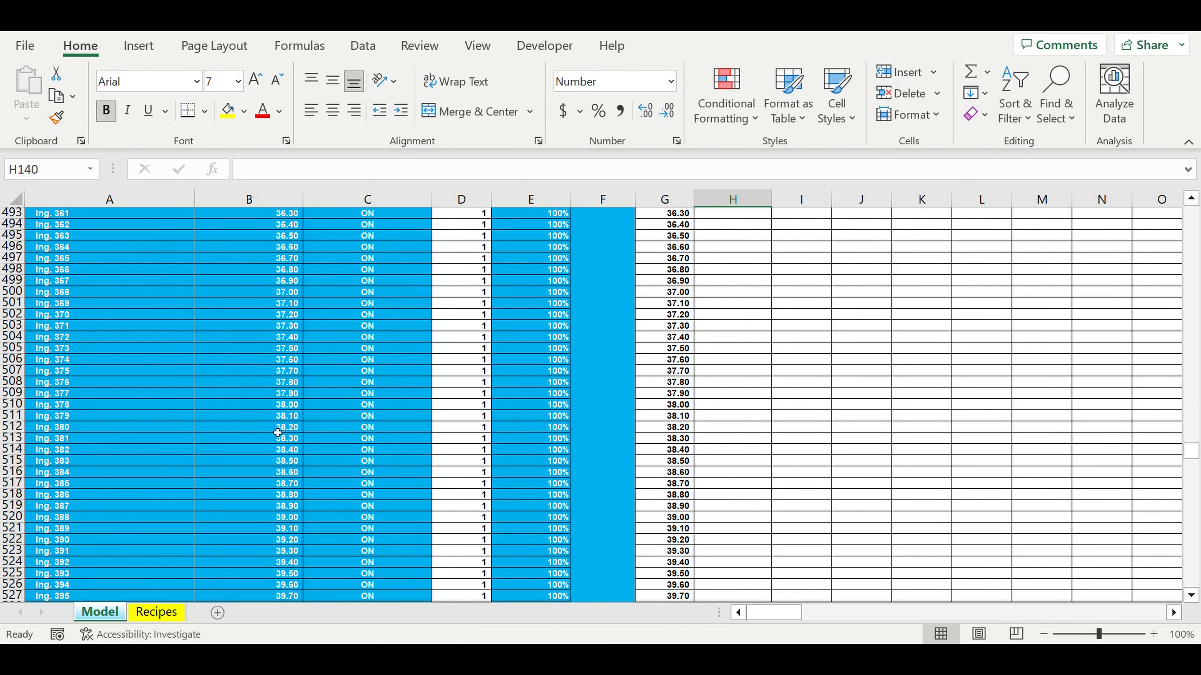
{"action": "scroll", "coordinate": [278, 433], "scroll_direction": "down", "scroll_amount": 20}
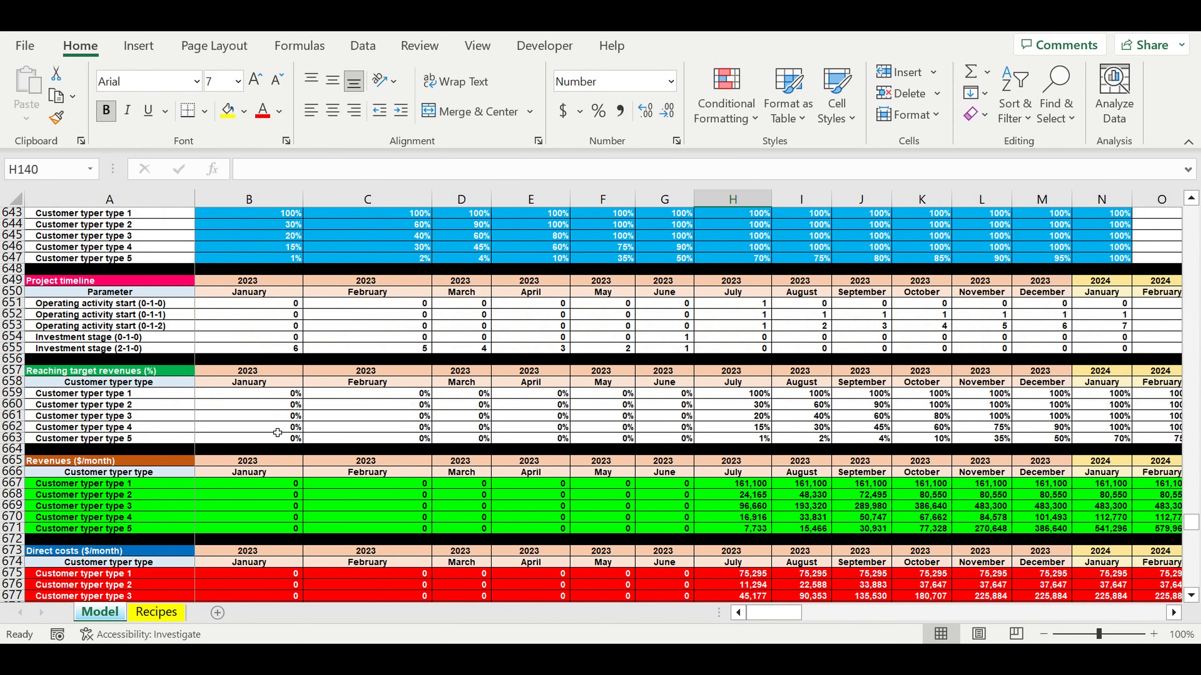
{"action": "scroll", "coordinate": [278, 432], "scroll_direction": "up", "scroll_amount": 9}
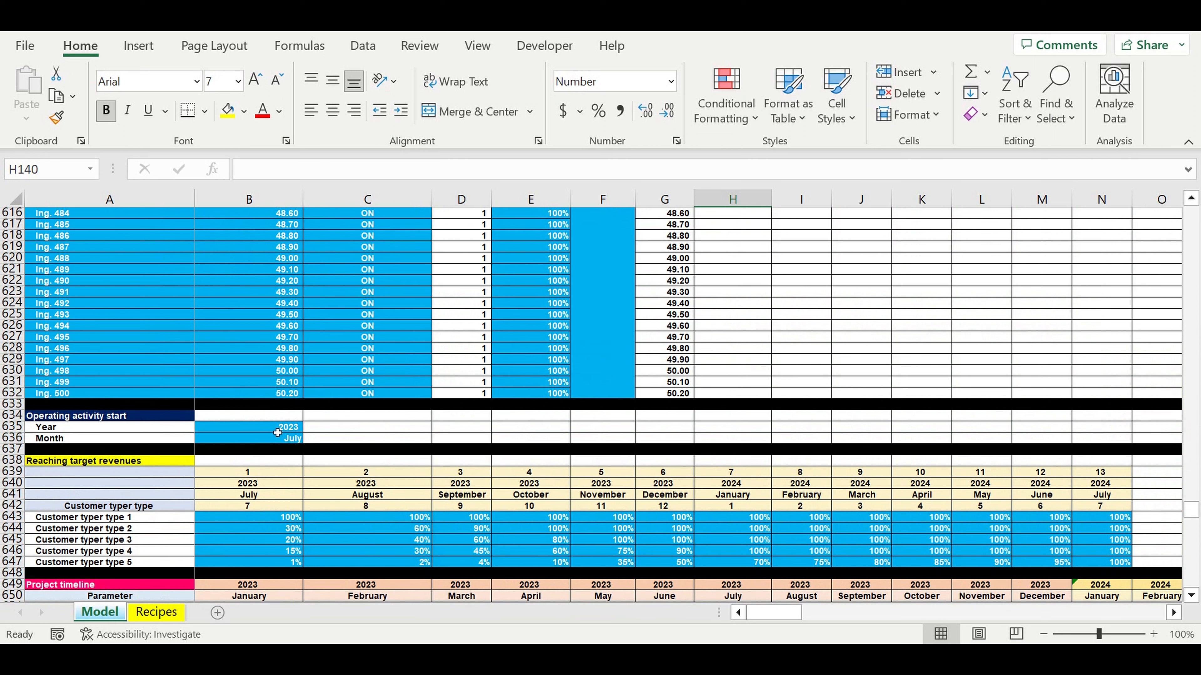
{"action": "left_click", "coordinate": [278, 432]}
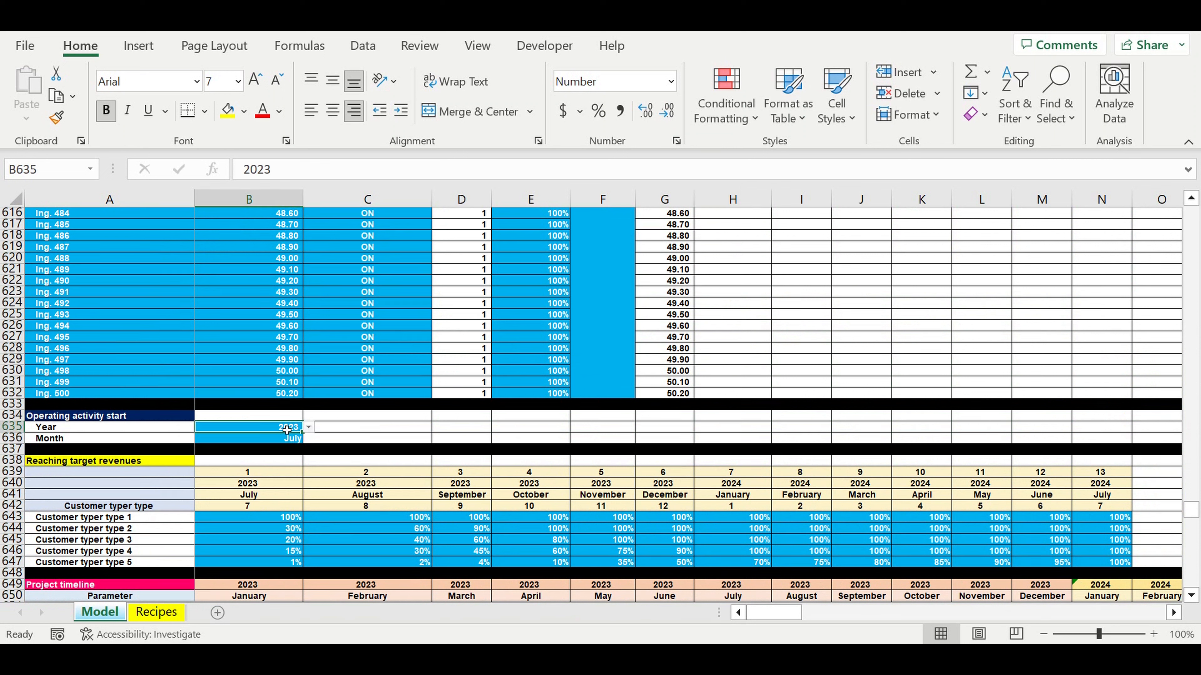
{"action": "left_click", "coordinate": [270, 441]}
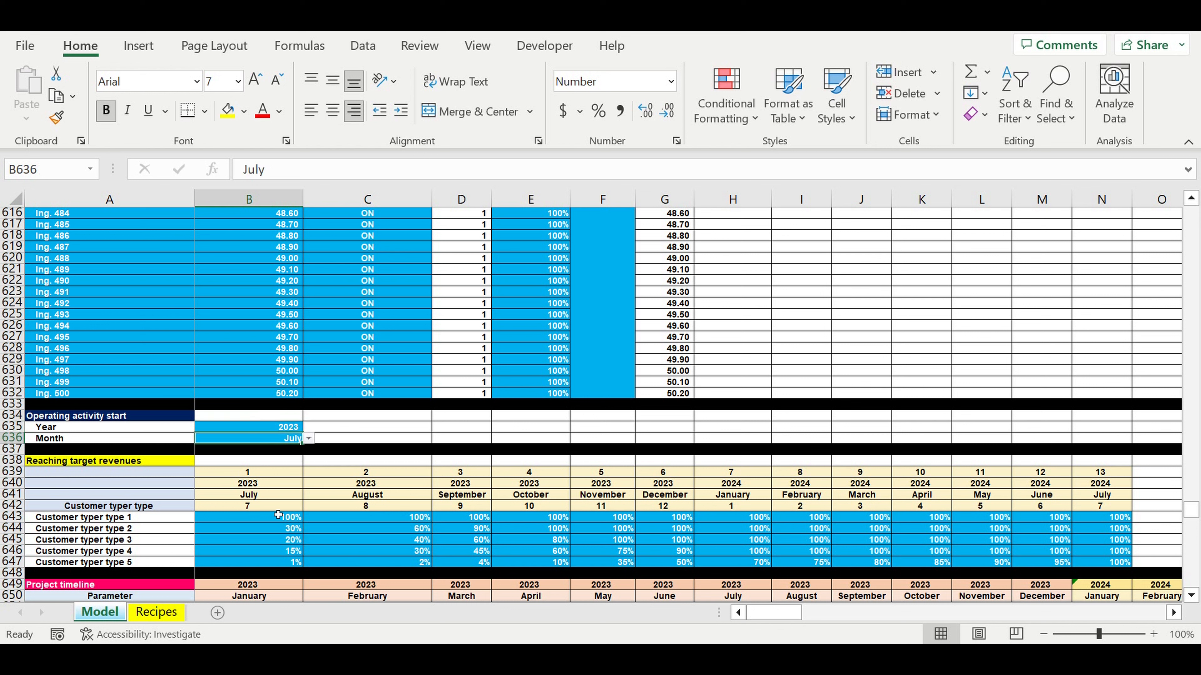
Examine the Reaching target revenues percentages in B643:N647 along with the customer types and the first month's header cells
{"action": "left_click_drag", "start_coordinate": [281, 522], "coordinate": [1107, 571]}
{"action": "left_click", "coordinate": [558, 553]}
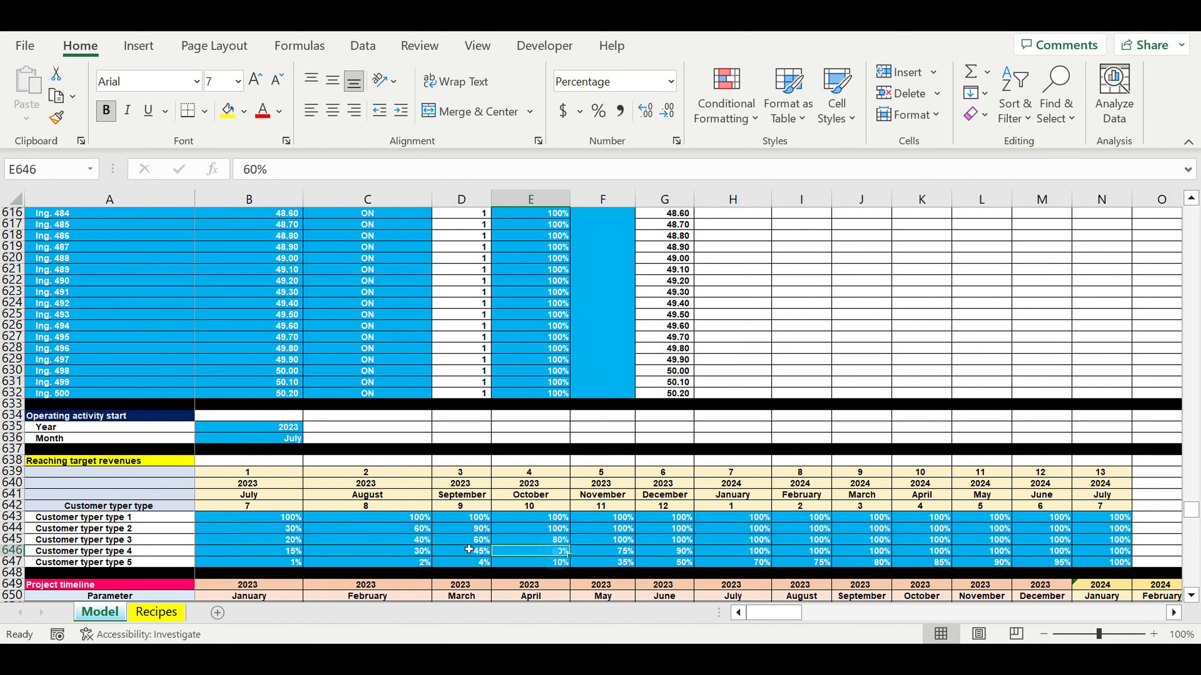
{"action": "left_click", "coordinate": [285, 518]}
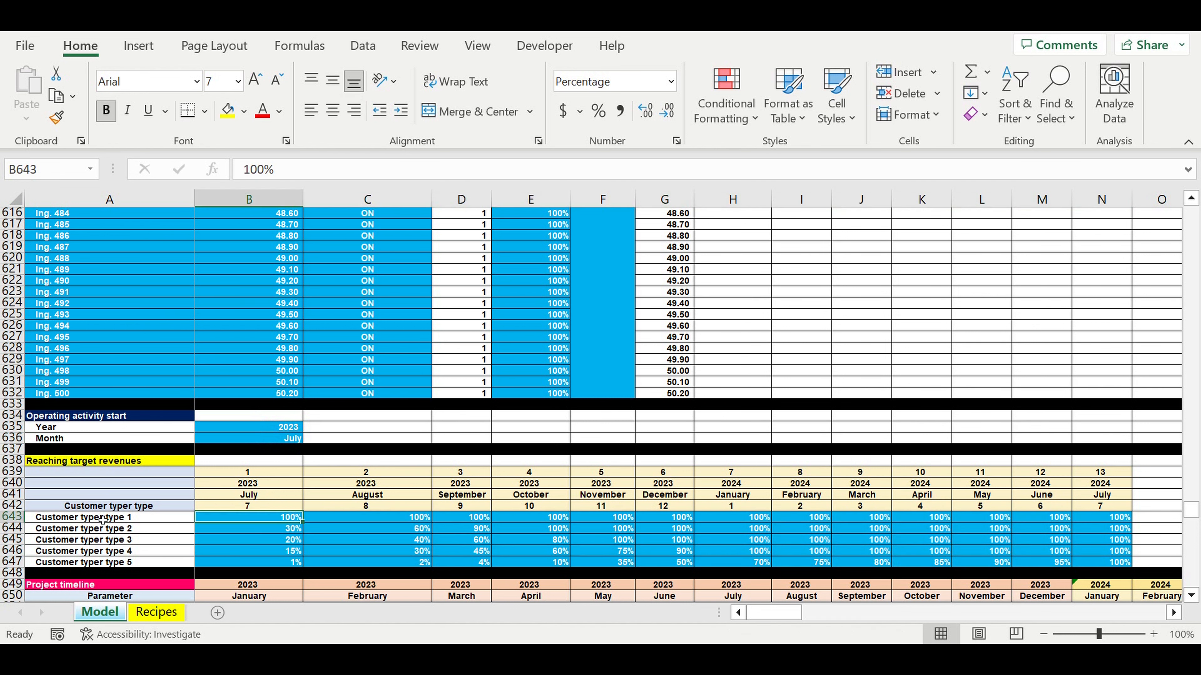
{"action": "left_click_drag", "start_coordinate": [103, 519], "coordinate": [103, 562]}
{"action": "left_click_drag", "start_coordinate": [273, 477], "coordinate": [276, 513]}
Examine the Fixed costs section's typical-year months, fixed cost item names and monthly amounts in rows 681 to 692
{"action": "scroll", "coordinate": [382, 476], "scroll_direction": "down", "scroll_amount": 5}
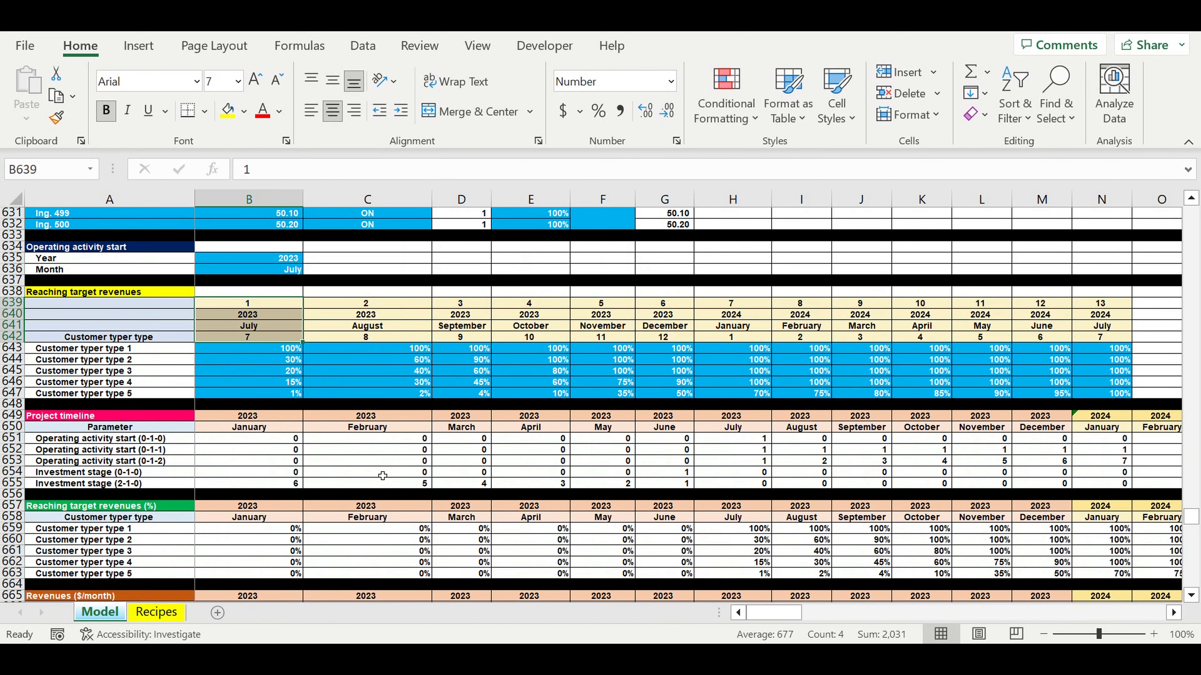
{"action": "scroll", "coordinate": [382, 475], "scroll_direction": "down", "scroll_amount": 8}
{"action": "scroll", "coordinate": [382, 475], "scroll_direction": "down", "scroll_amount": 5}
{"action": "left_click", "coordinate": [297, 427]}
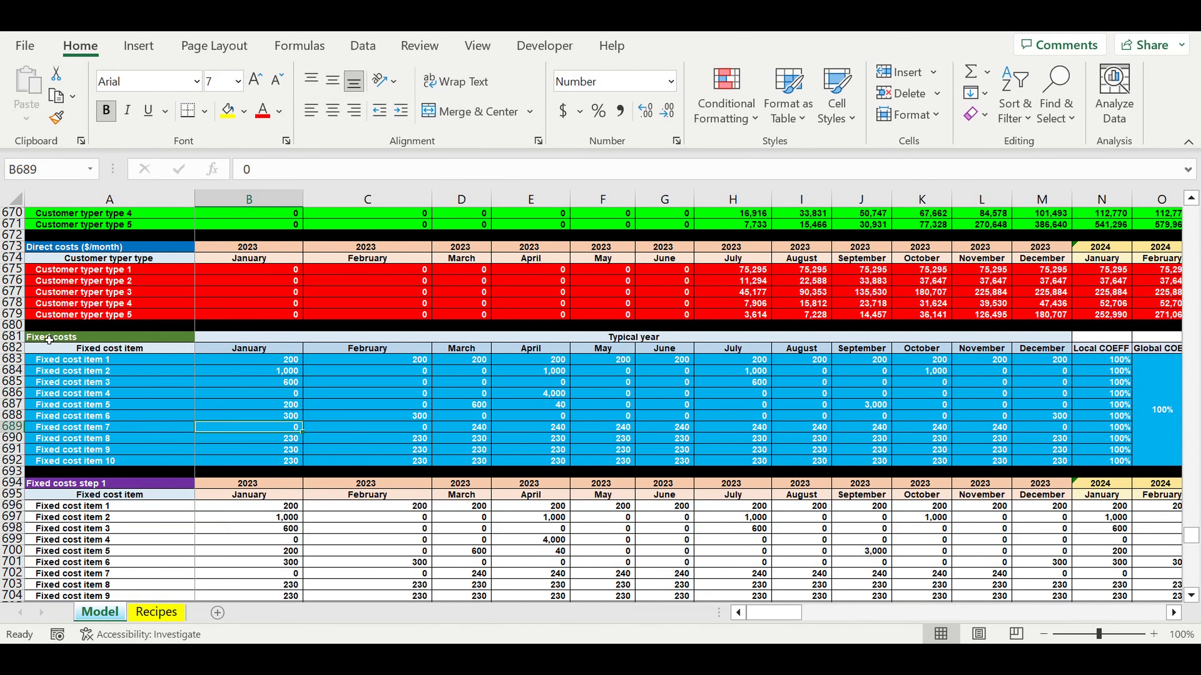
{"action": "left_click", "coordinate": [48, 340]}
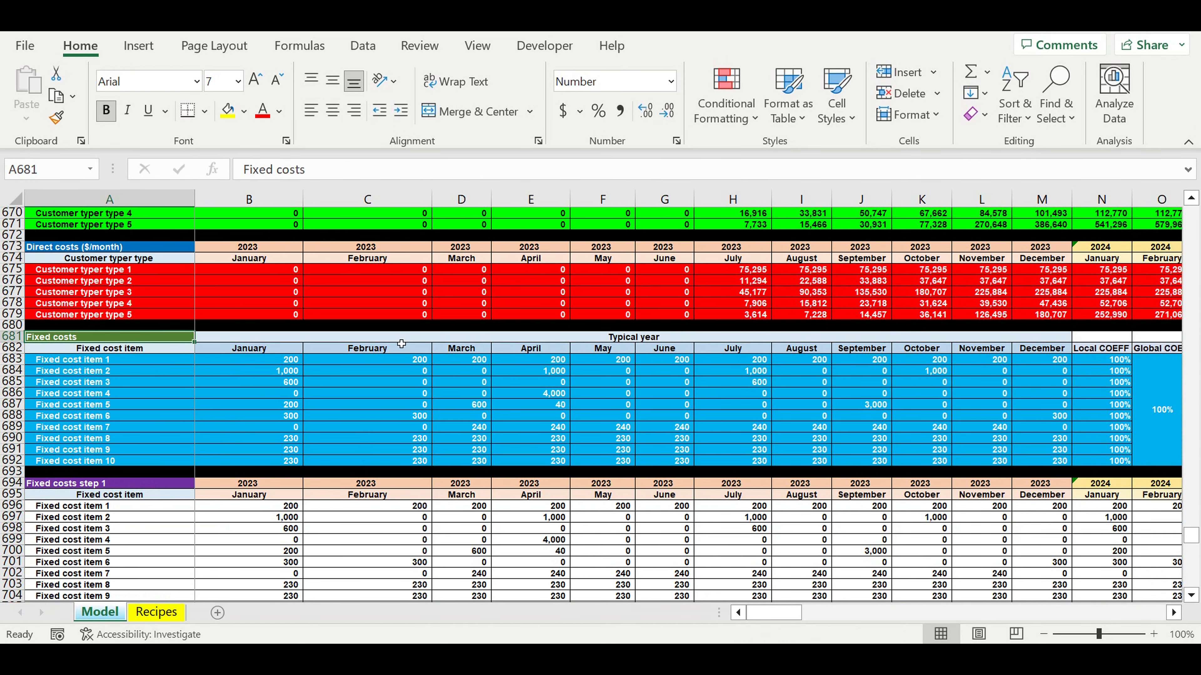
{"action": "left_click_drag", "start_coordinate": [397, 341], "coordinate": [395, 351]}
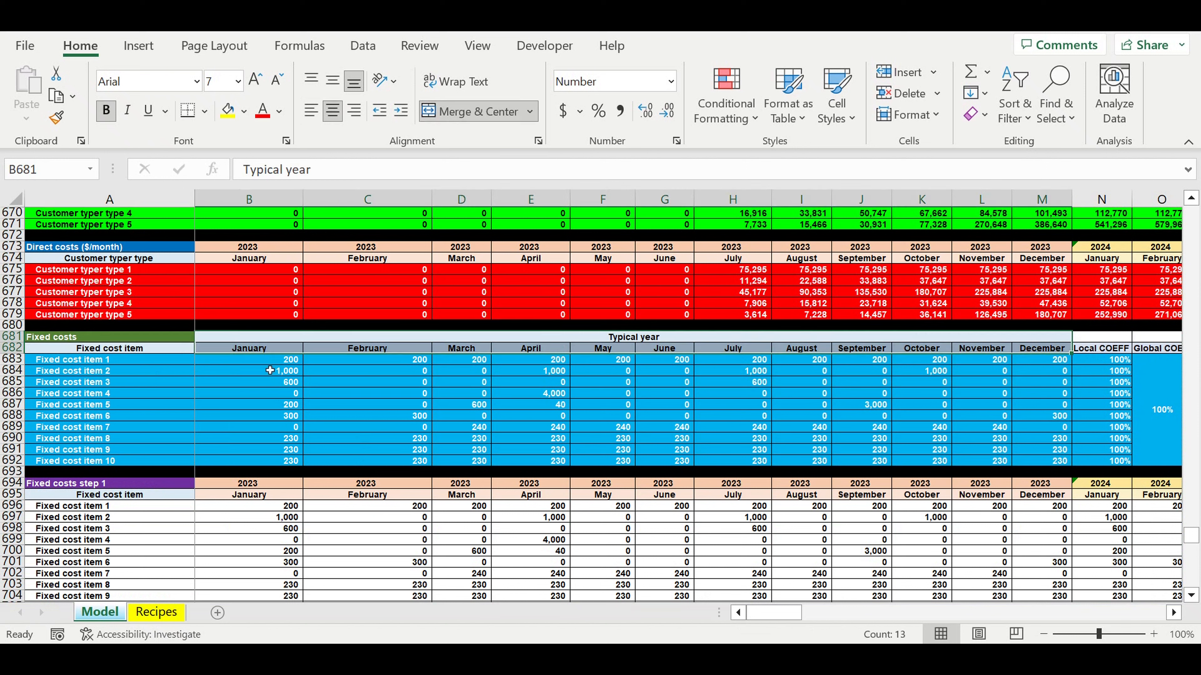
{"action": "left_click_drag", "start_coordinate": [107, 366], "coordinate": [141, 464]}
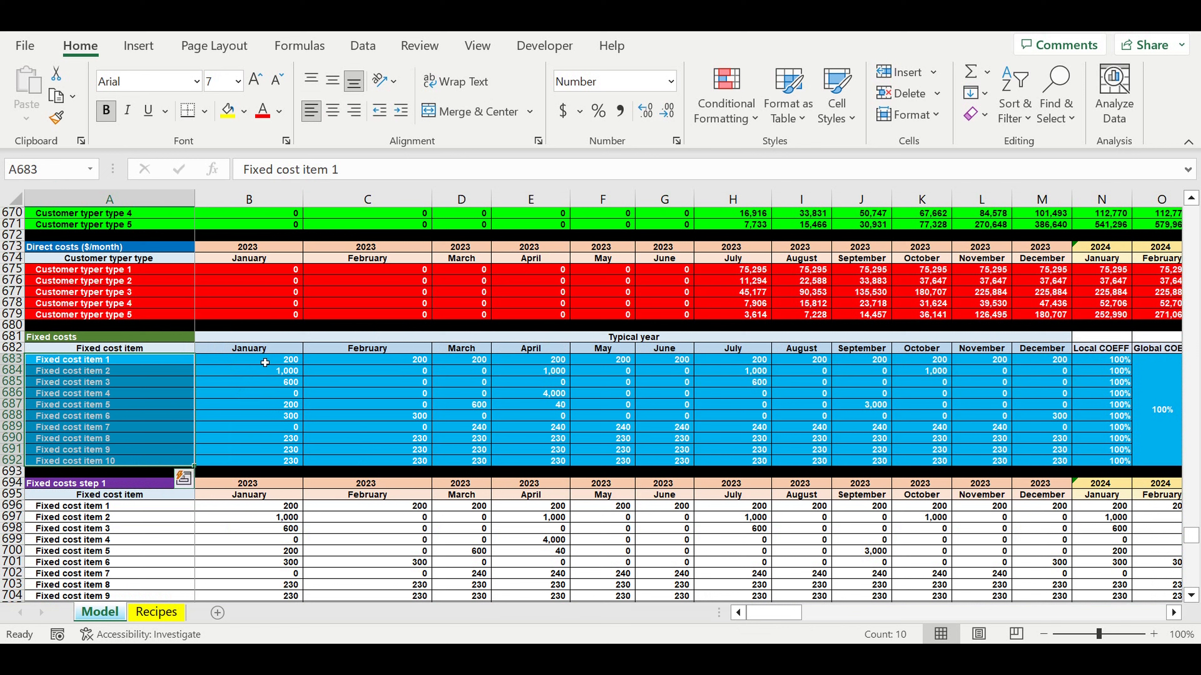
{"action": "left_click_drag", "start_coordinate": [257, 363], "coordinate": [787, 460]}
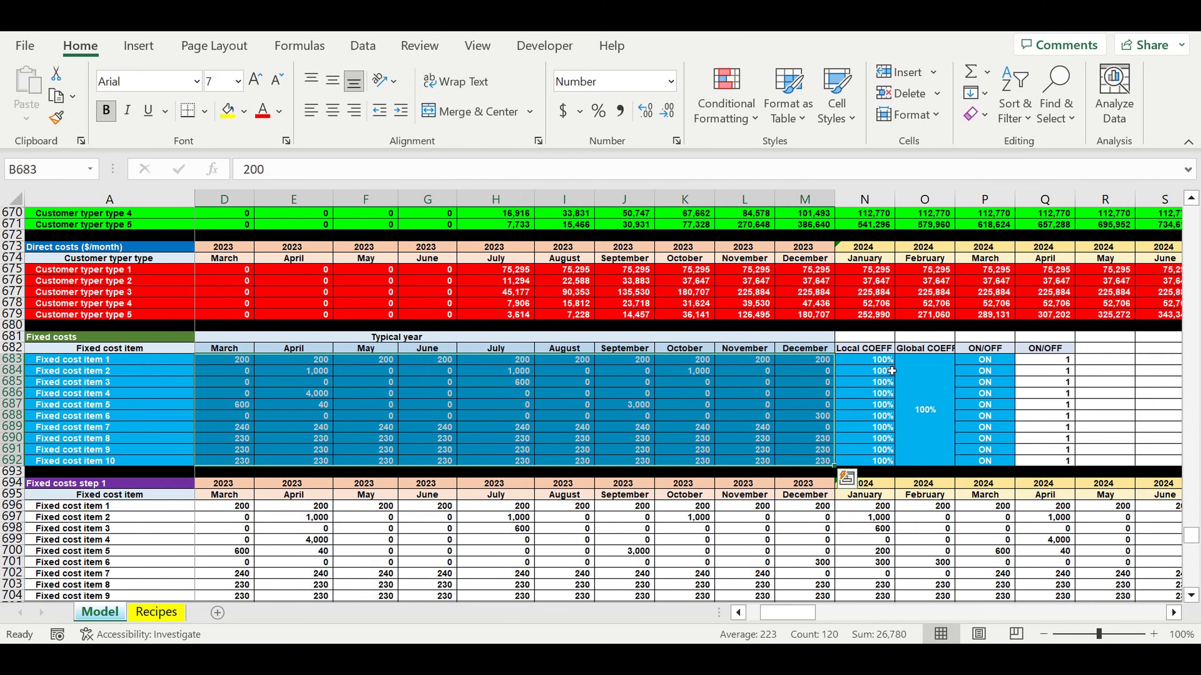
Examine the fixed costs' local and global coefficients in columns N and O and the ON/OFF switches in column P
{"action": "left_click_drag", "start_coordinate": [870, 365], "coordinate": [940, 419]}
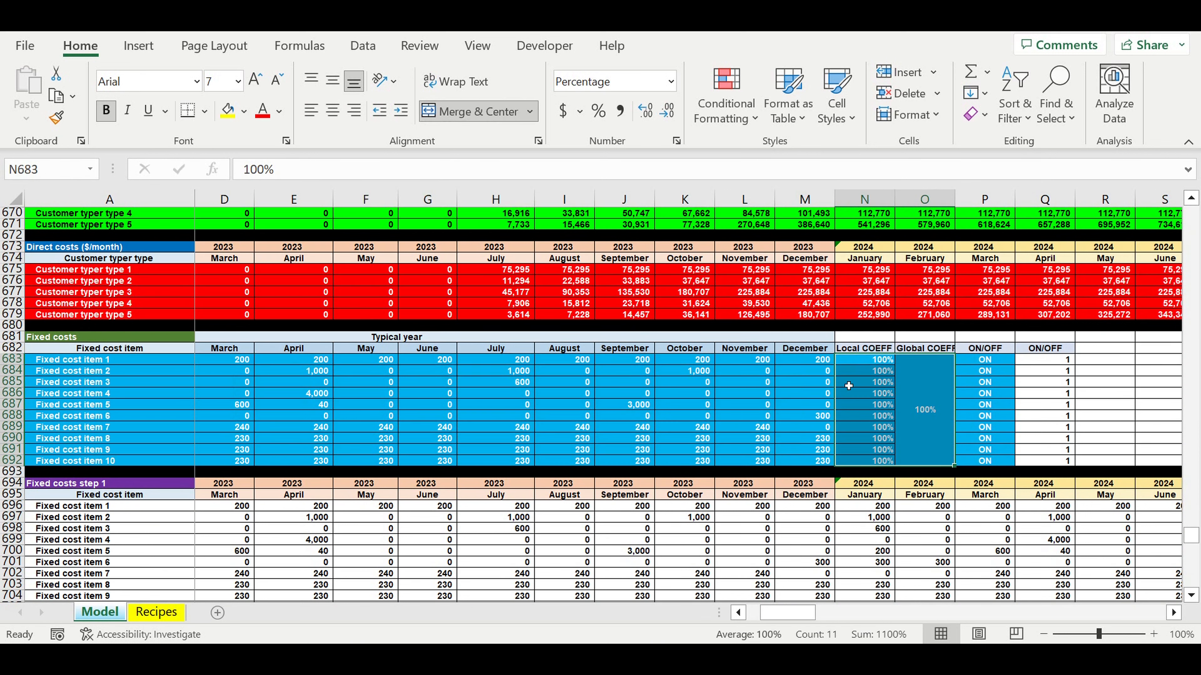
{"action": "left_click_drag", "start_coordinate": [982, 376], "coordinate": [990, 468]}
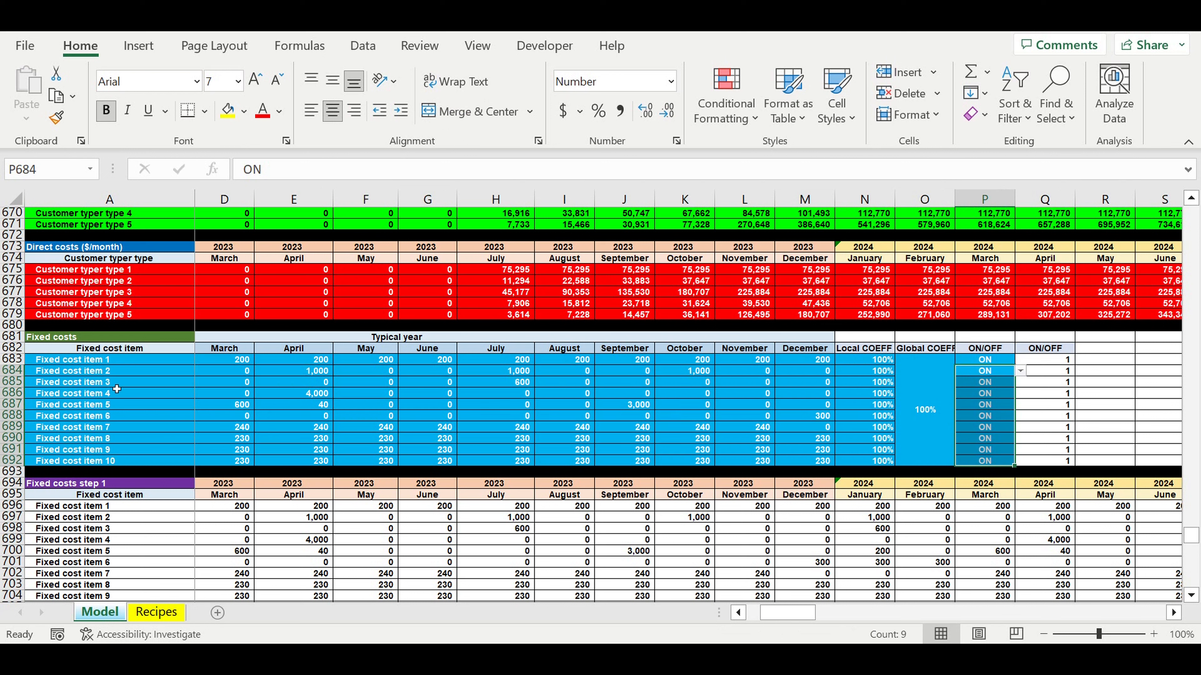
{"action": "left_click_drag", "start_coordinate": [789, 613], "coordinate": [776, 613]}
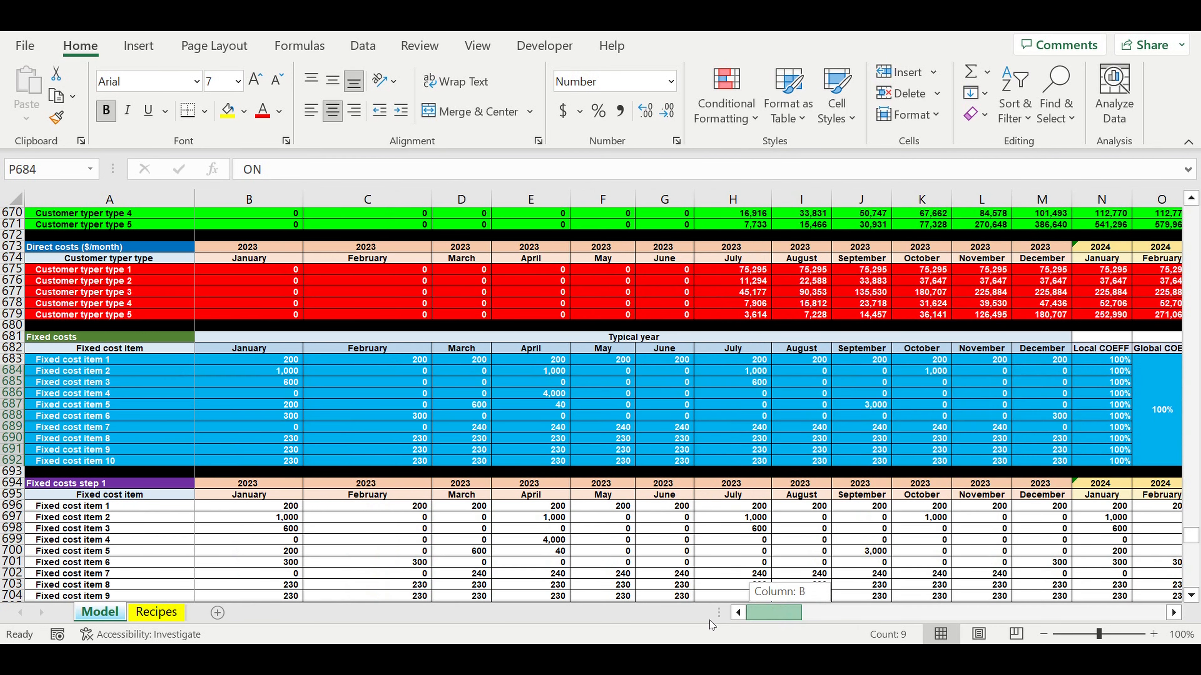
Examine the Payroll section's position names, salaries, people per position, local and global coefficients and ON/OFF switches in rows 720 to 731
{"action": "scroll", "coordinate": [492, 523], "scroll_direction": "down", "scroll_amount": 14}
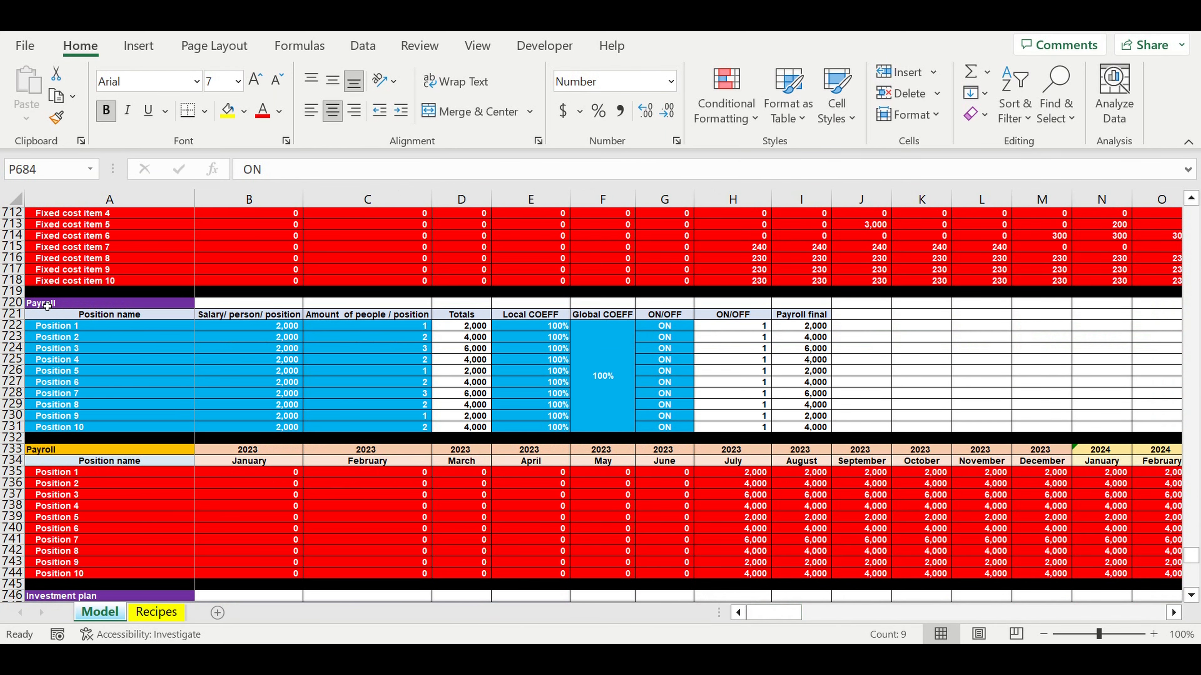
{"action": "left_click", "coordinate": [43, 304]}
{"action": "left_click_drag", "start_coordinate": [67, 329], "coordinate": [94, 449]}
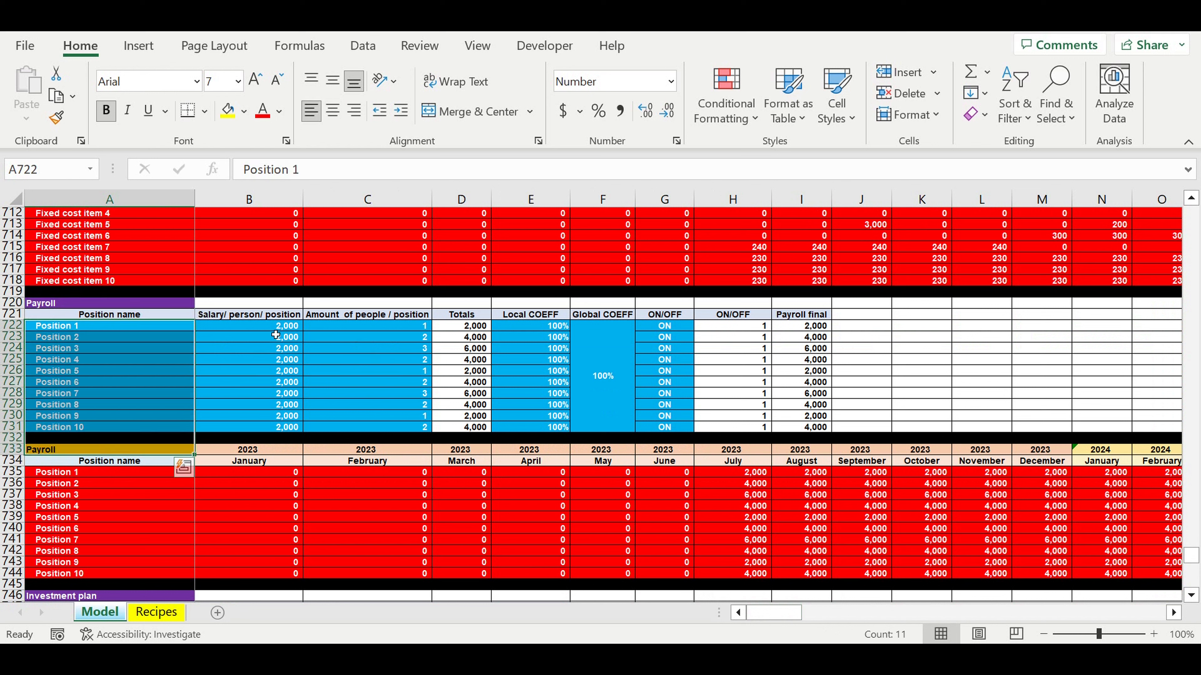
{"action": "left_click_drag", "start_coordinate": [275, 326], "coordinate": [266, 422]}
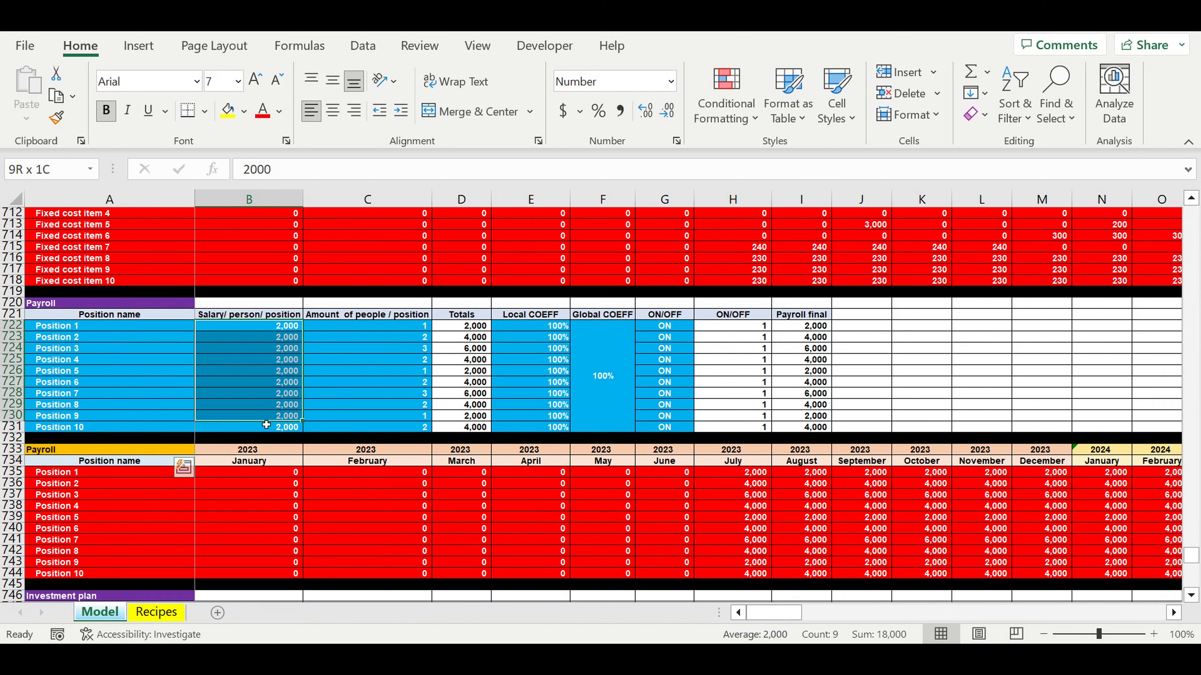
{"action": "left_click_drag", "start_coordinate": [418, 326], "coordinate": [419, 428]}
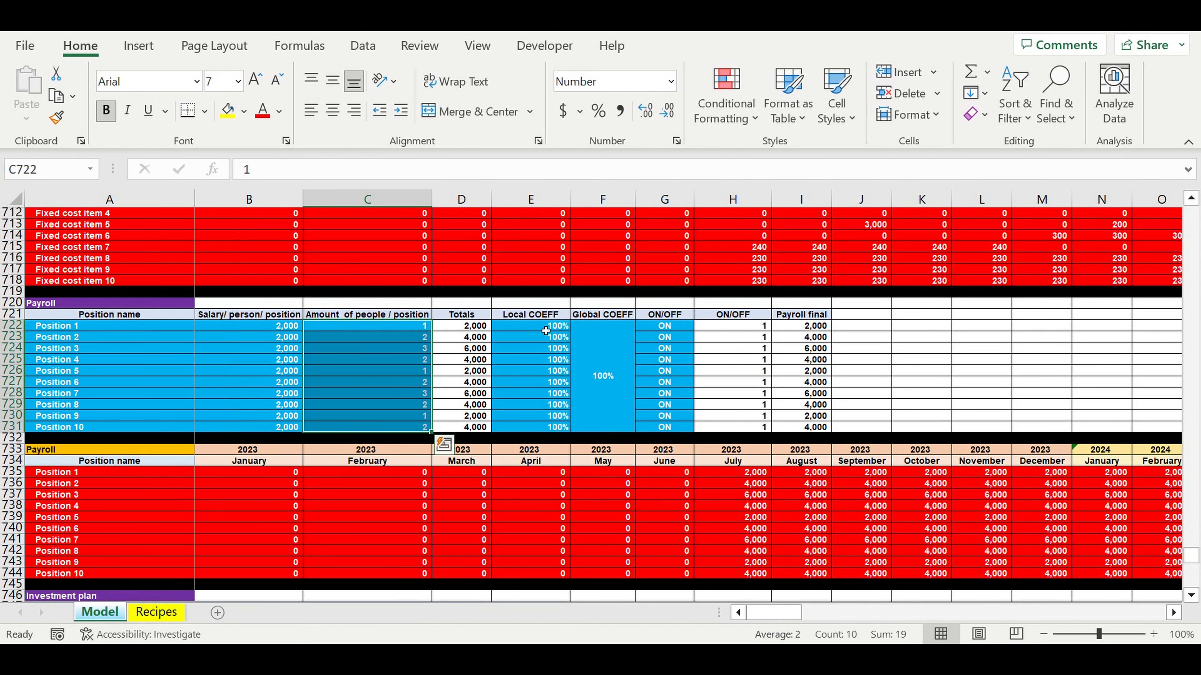
{"action": "left_click_drag", "start_coordinate": [550, 326], "coordinate": [611, 401]}
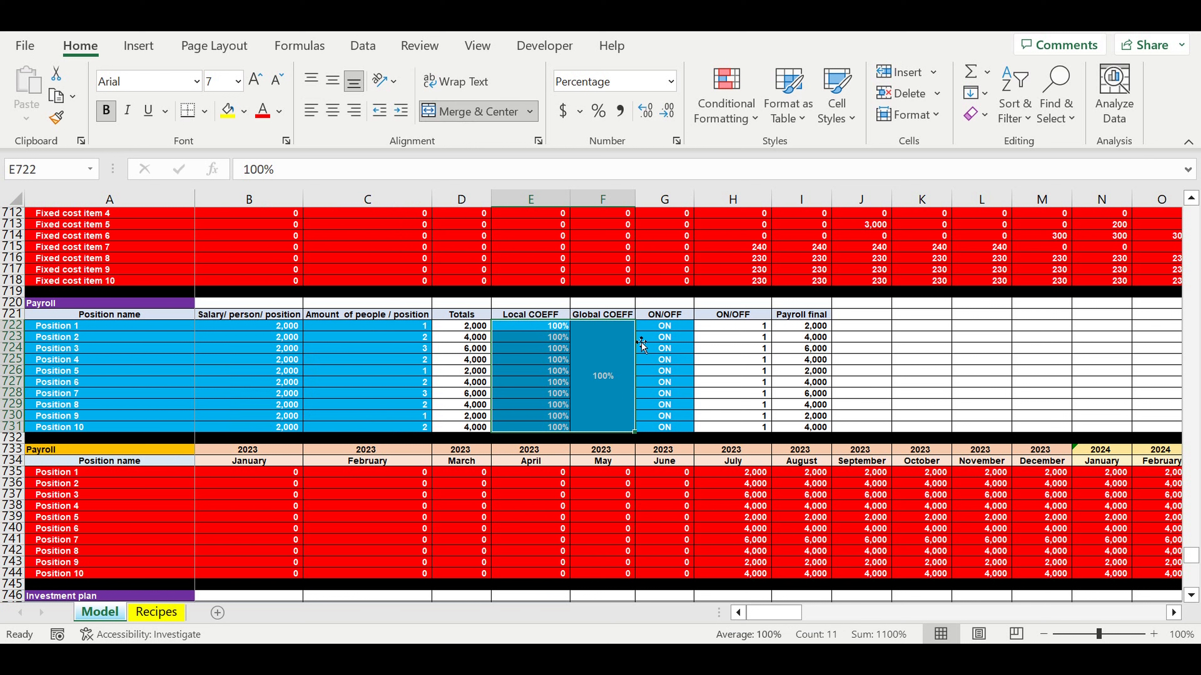
{"action": "left_click_drag", "start_coordinate": [664, 326], "coordinate": [678, 436]}
Examine the Investment plan's item names, monthly amounts, month headers, start column, coefficients and ON/OFF switches in rows 746 to 771
{"action": "scroll", "coordinate": [664, 414], "scroll_direction": "down", "scroll_amount": 6}
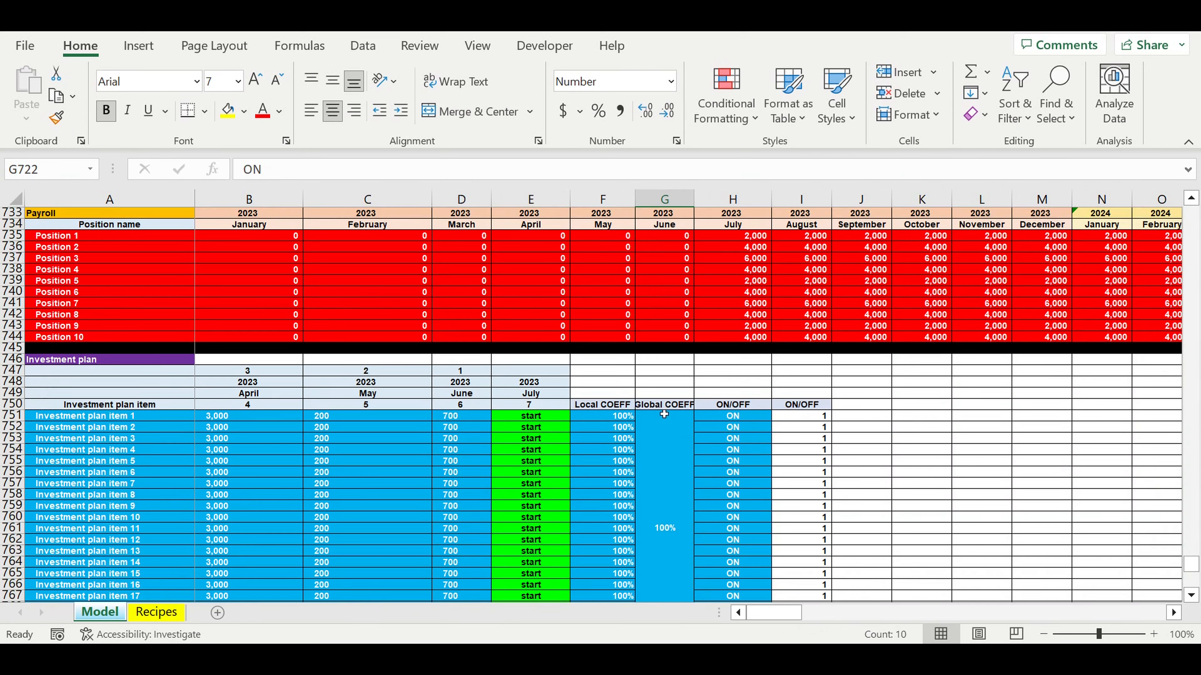
{"action": "scroll", "coordinate": [664, 414], "scroll_direction": "down", "scroll_amount": 5}
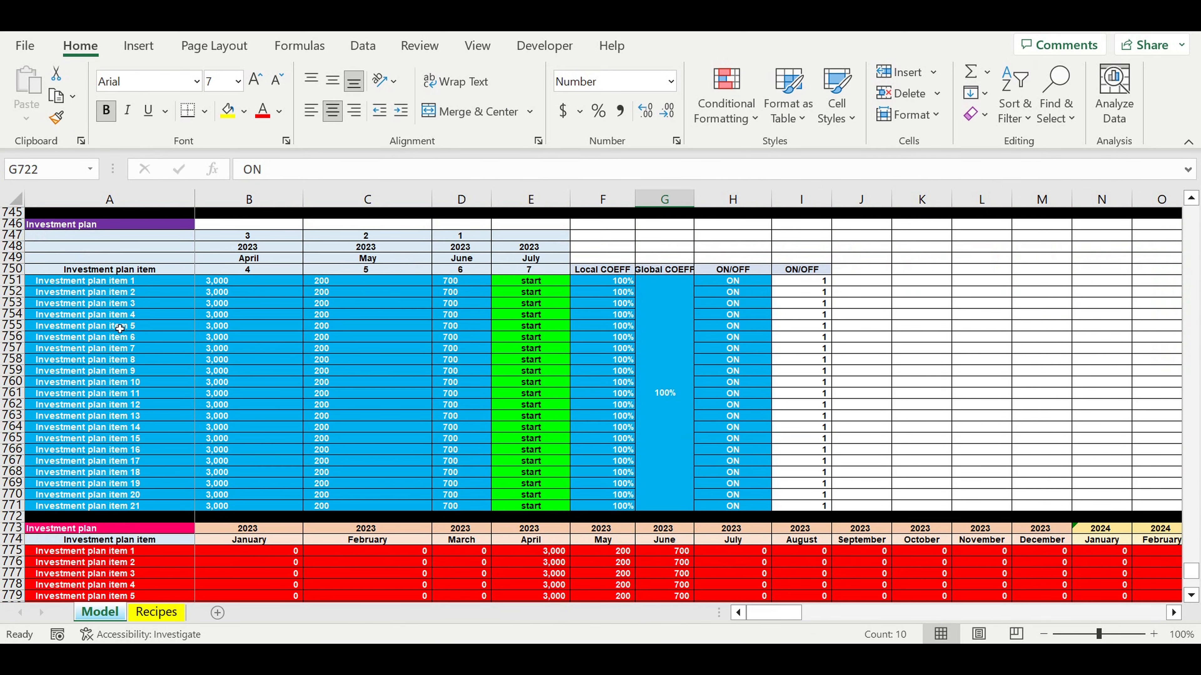
{"action": "left_click_drag", "start_coordinate": [88, 283], "coordinate": [103, 510]}
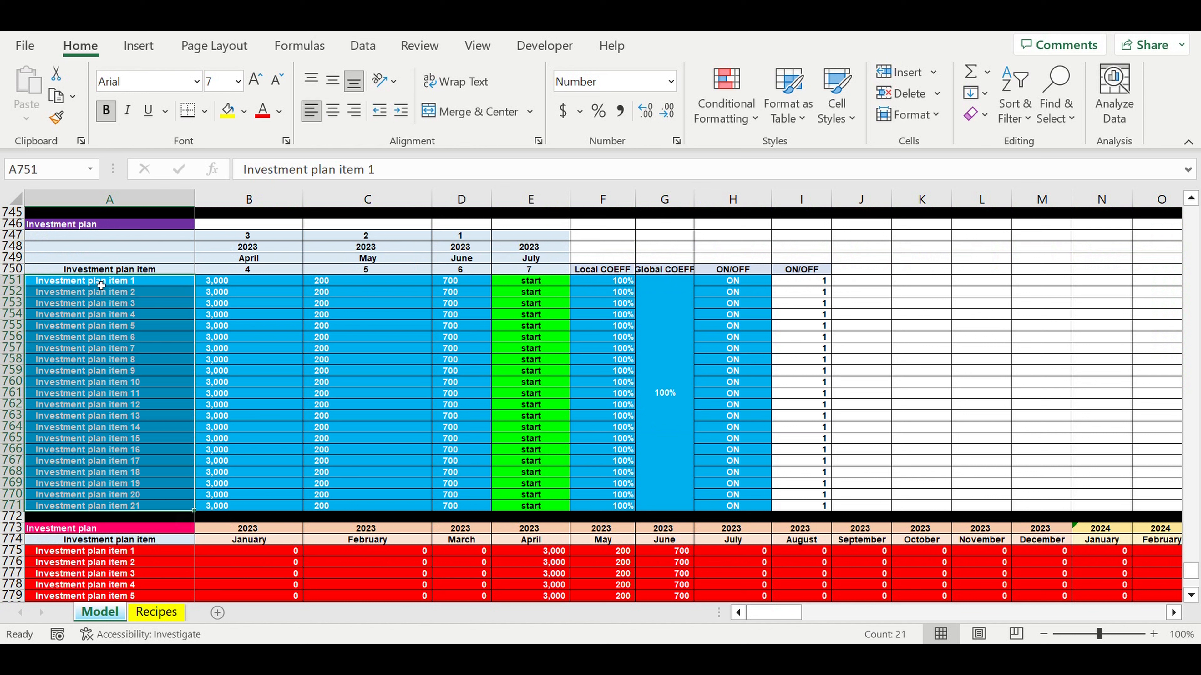
{"action": "left_click_drag", "start_coordinate": [101, 285], "coordinate": [104, 510]}
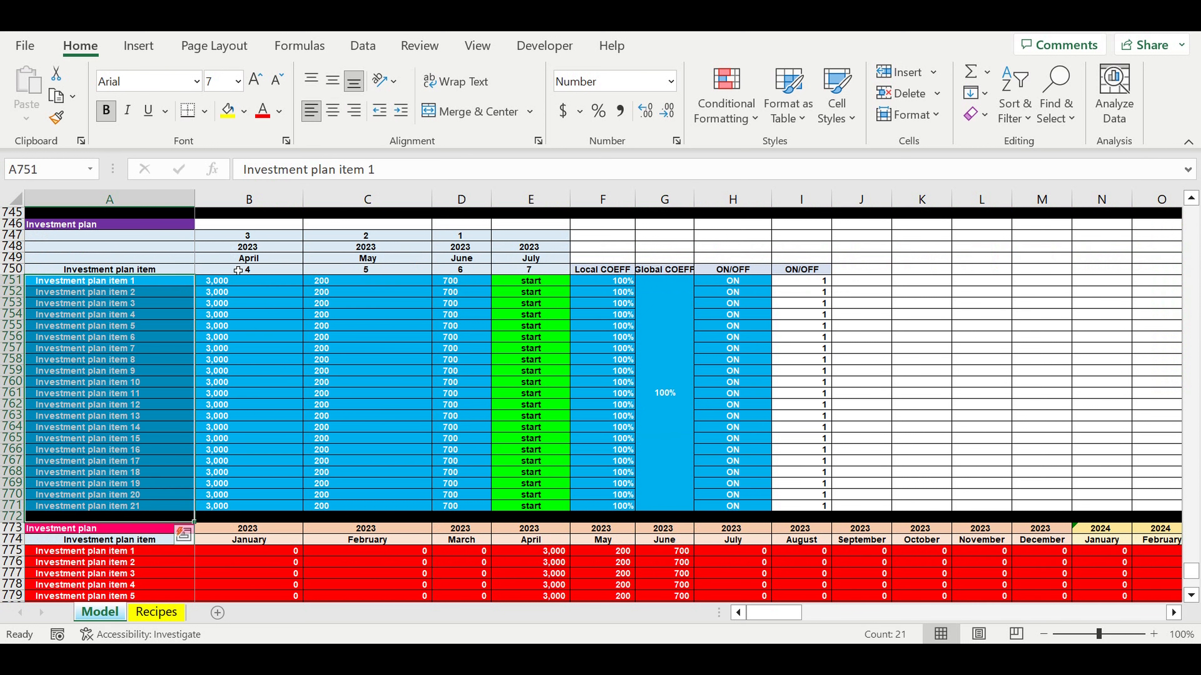
{"action": "left_click_drag", "start_coordinate": [237, 283], "coordinate": [471, 483]}
{"action": "left_click_drag", "start_coordinate": [245, 237], "coordinate": [487, 275]}
{"action": "left_click_drag", "start_coordinate": [522, 237], "coordinate": [544, 405]}
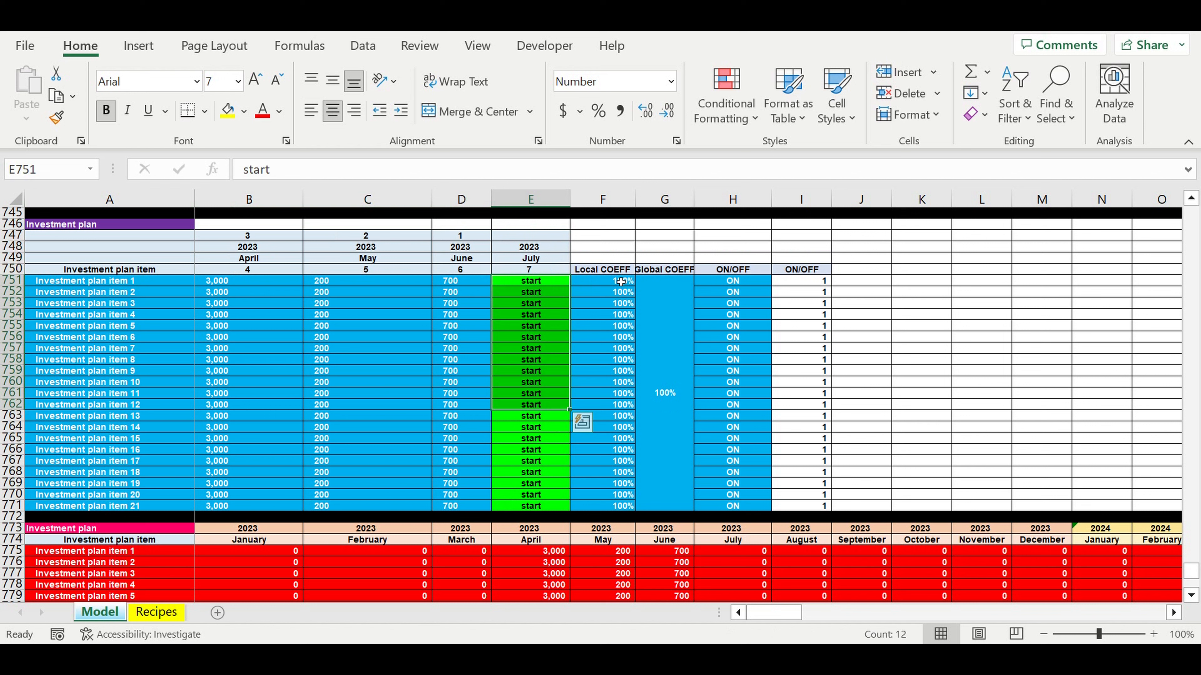
{"action": "left_click_drag", "start_coordinate": [620, 282], "coordinate": [682, 408]}
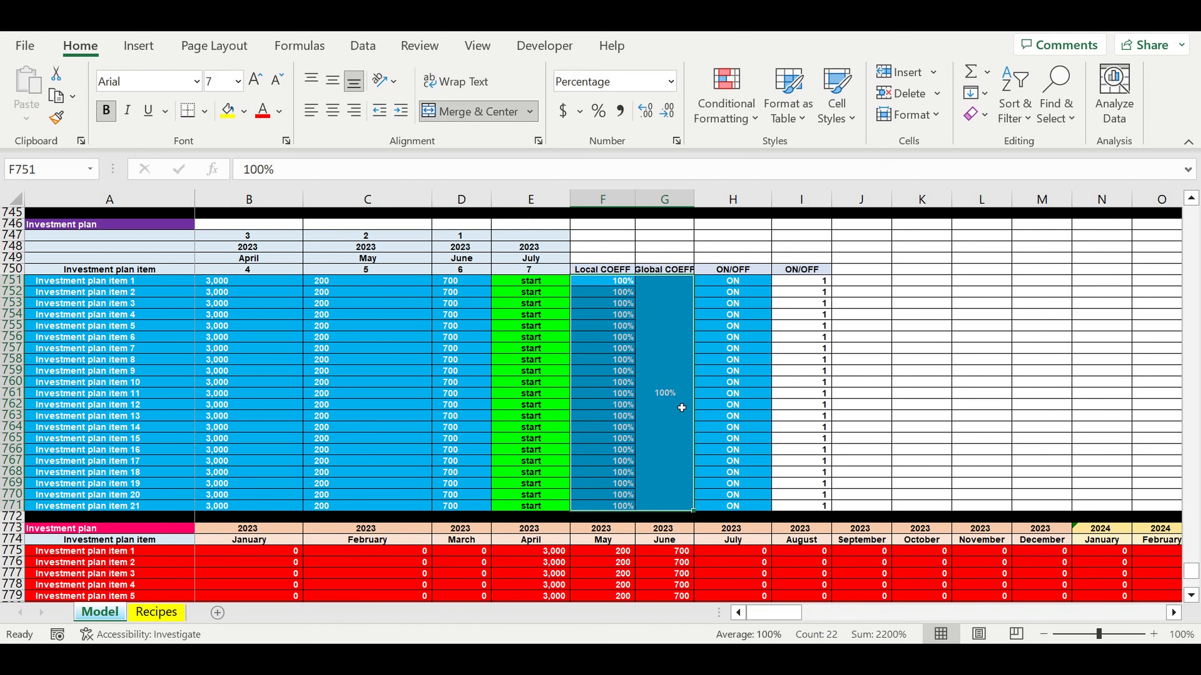
{"action": "left_click_drag", "start_coordinate": [732, 283], "coordinate": [734, 506]}
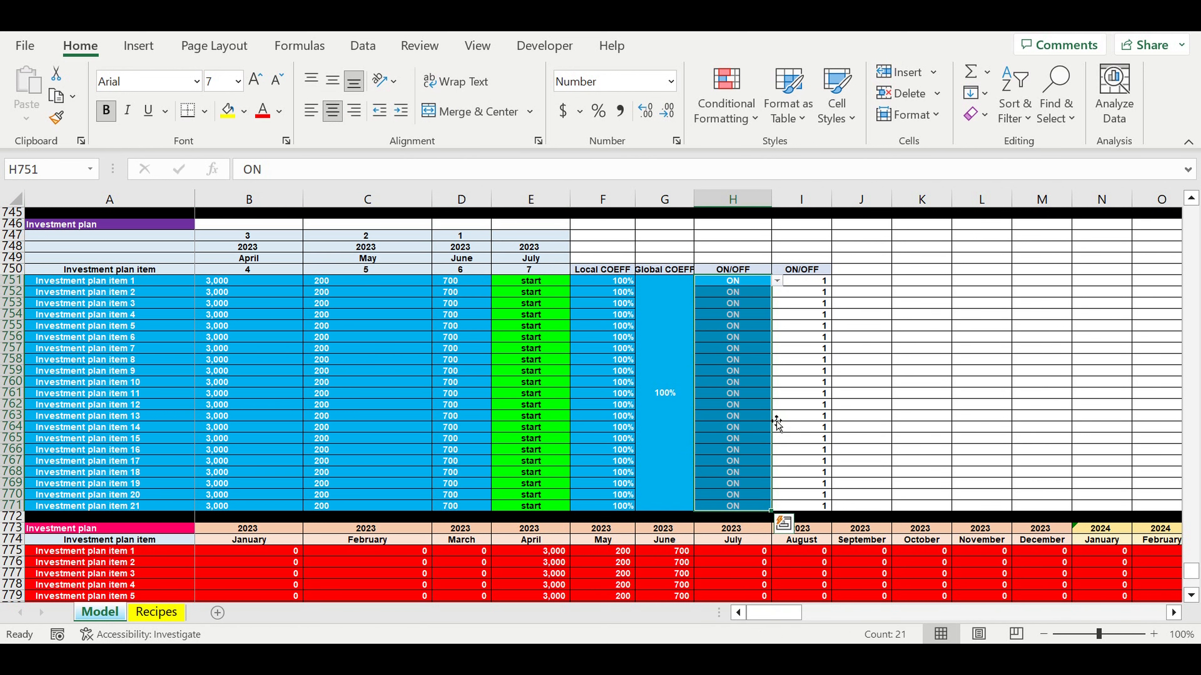
Enter the section heading Loan in A797, below the investment plan's monthly table
{"action": "scroll", "coordinate": [477, 419], "scroll_direction": "down", "scroll_amount": 10}
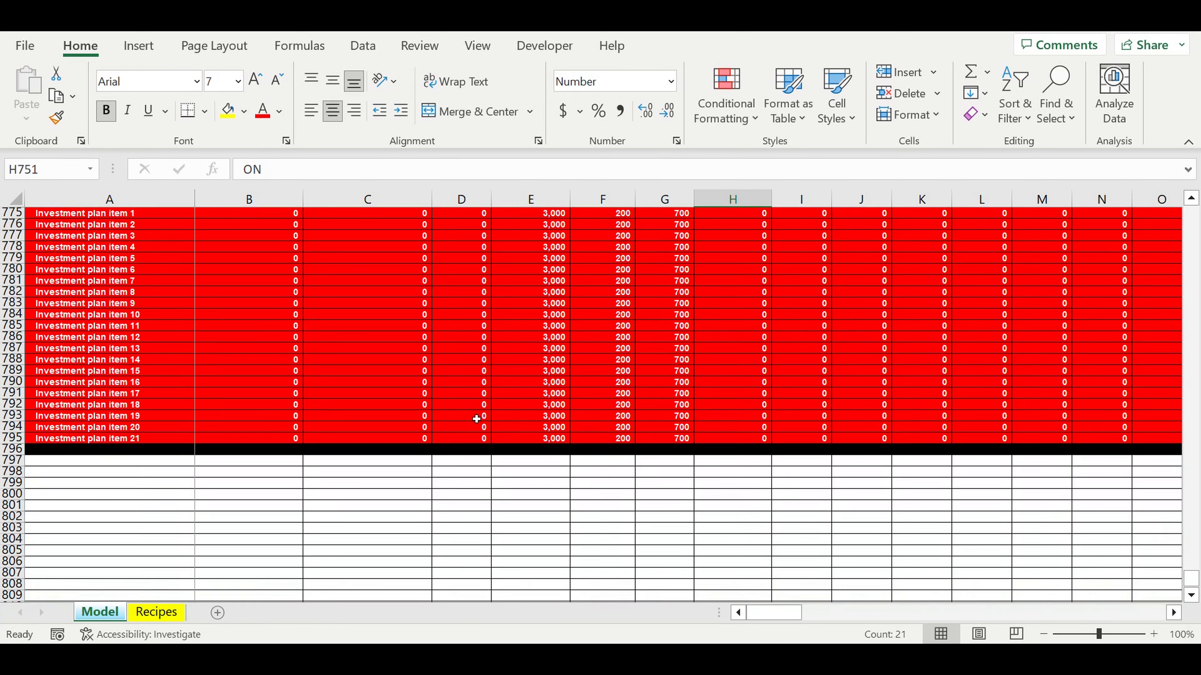
{"action": "scroll", "coordinate": [477, 419], "scroll_direction": "down", "scroll_amount": 3}
{"action": "left_click", "coordinate": [476, 419]}
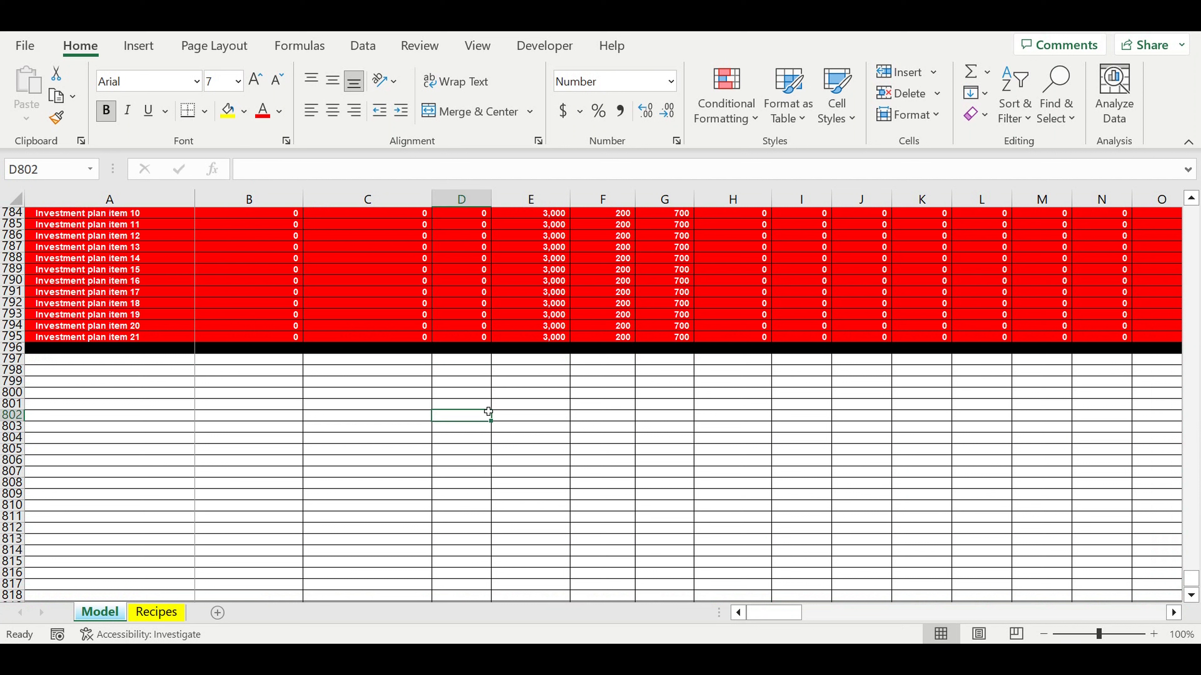
{"action": "left_click", "coordinate": [165, 361]}
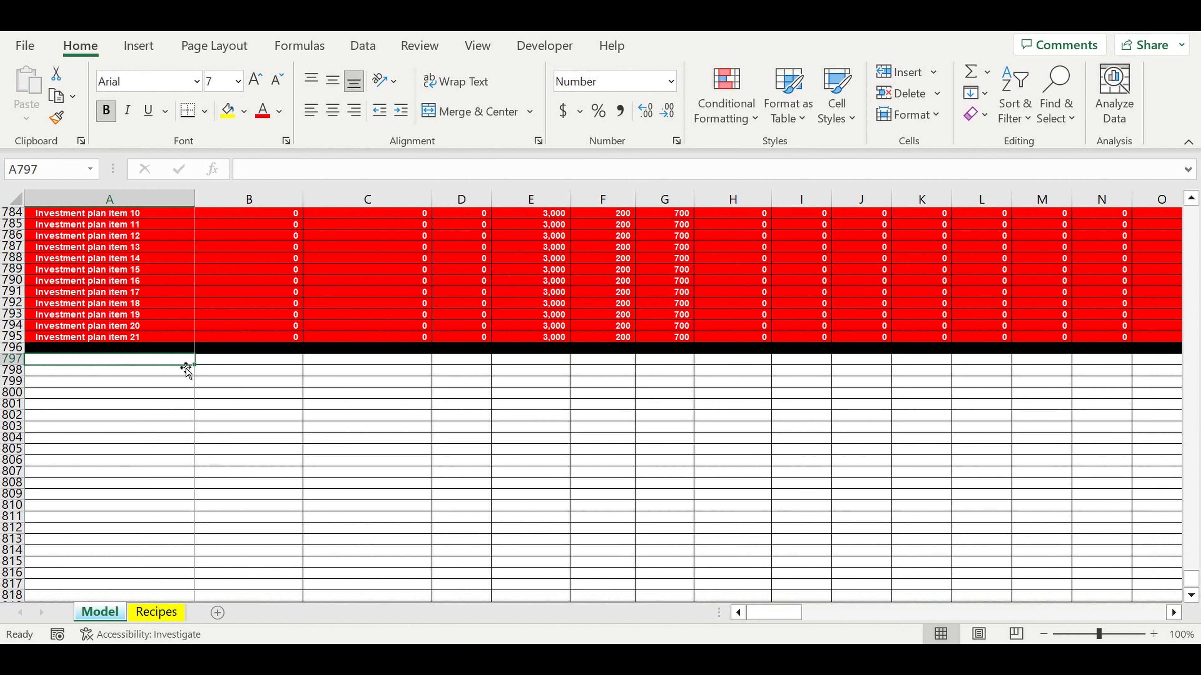
{"action": "type", "text": "Loan"}
{"action": "key", "text": "Return"}
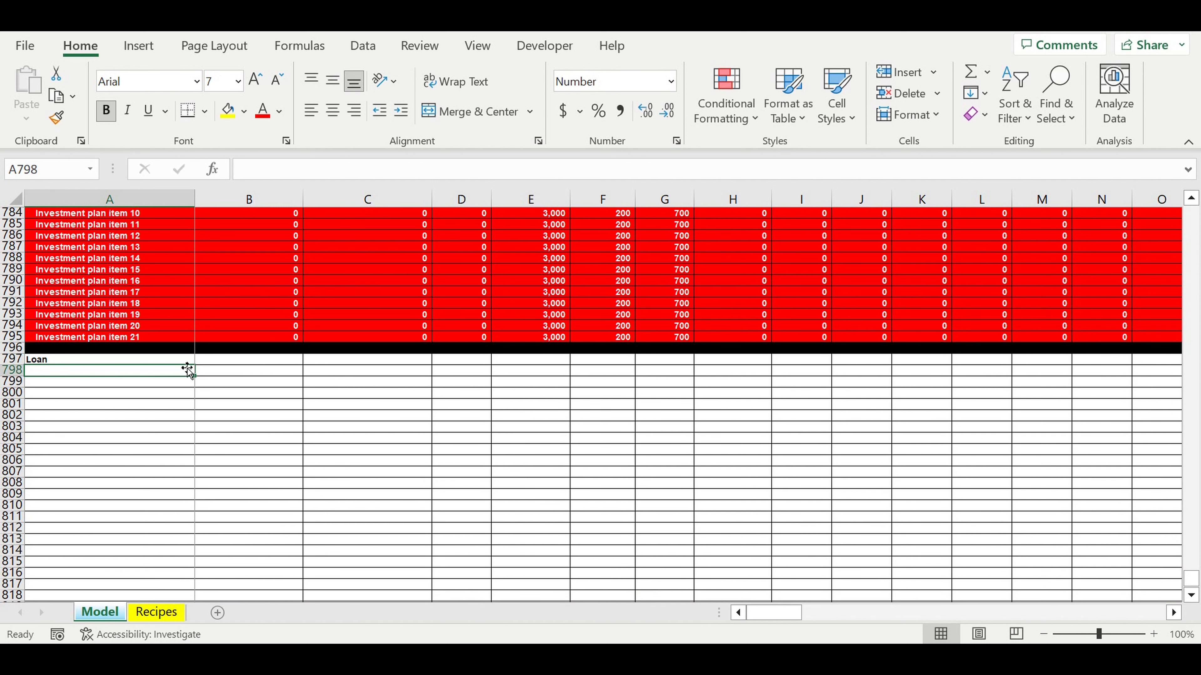
Fill the Loan heading cell A797 with the standard orange colour
{"action": "left_click", "coordinate": [161, 360]}
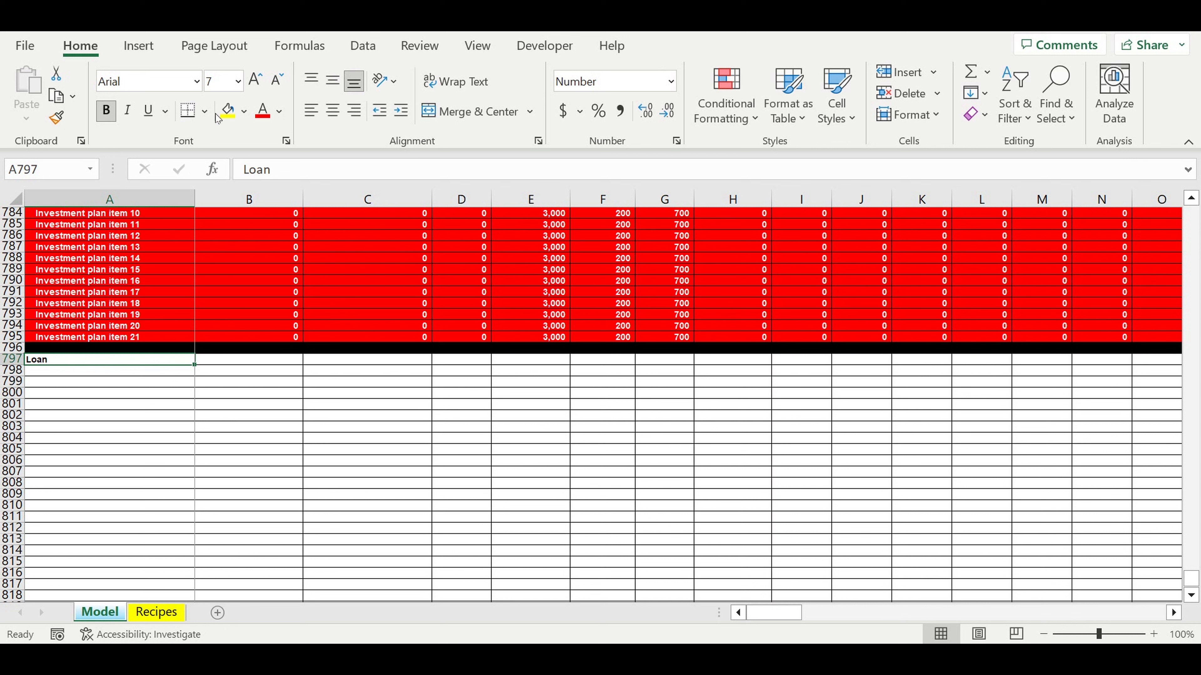
{"action": "left_click", "coordinate": [245, 111]}
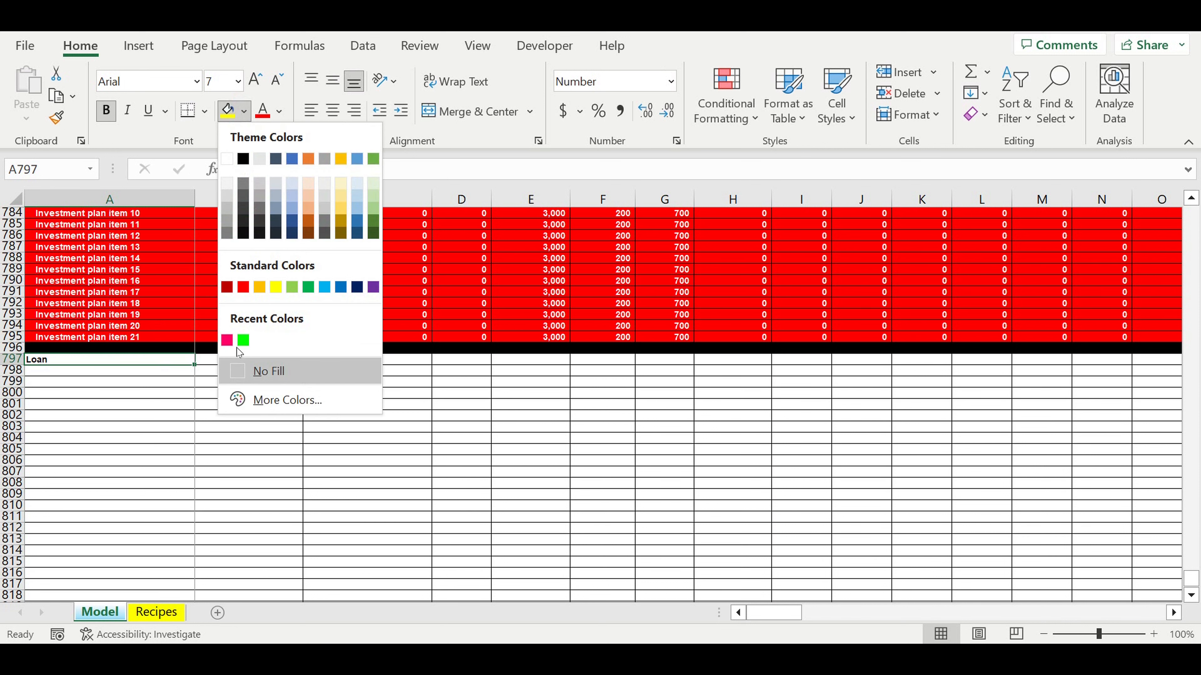
{"action": "left_click", "coordinate": [259, 287]}
{"action": "left_click", "coordinate": [167, 427]}
Label A798 as Loan amount ($) and enter 1500000 in B798
{"action": "left_click", "coordinate": [142, 370]}
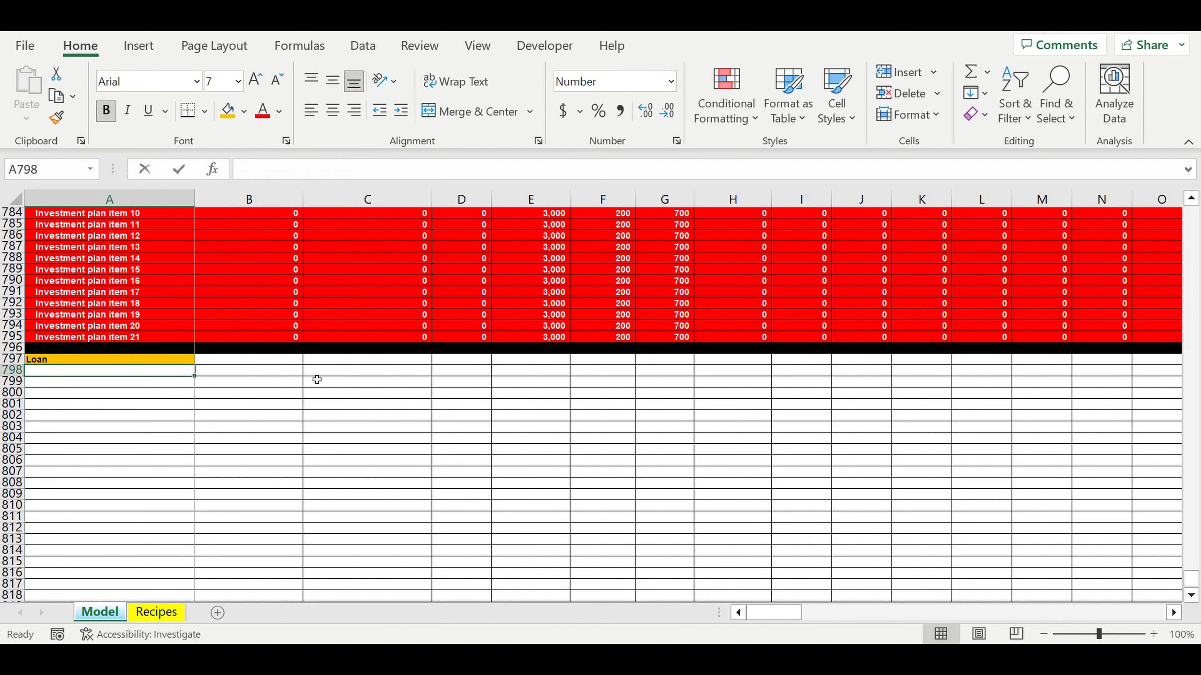
{"action": "type", "text": "Loan amo"}
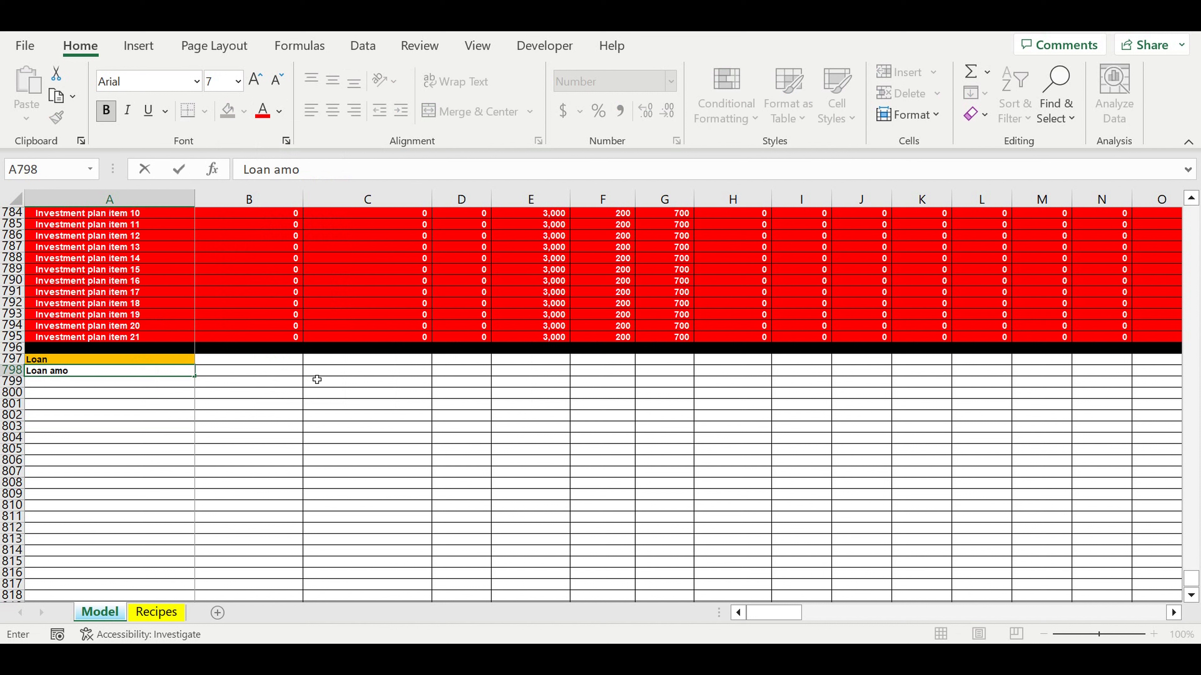
{"action": "type", "text": "unt ($)"}
{"action": "left_click", "coordinate": [217, 371]}
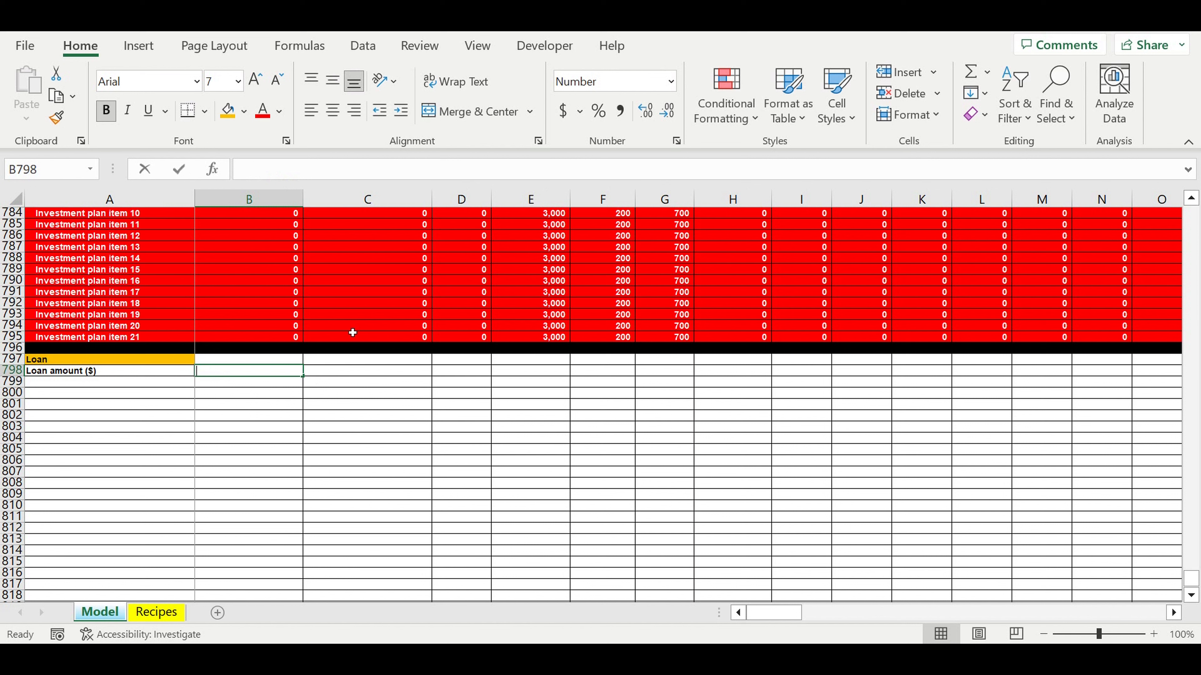
{"action": "type", "text": "1500000"}
{"action": "key", "text": "Return"}
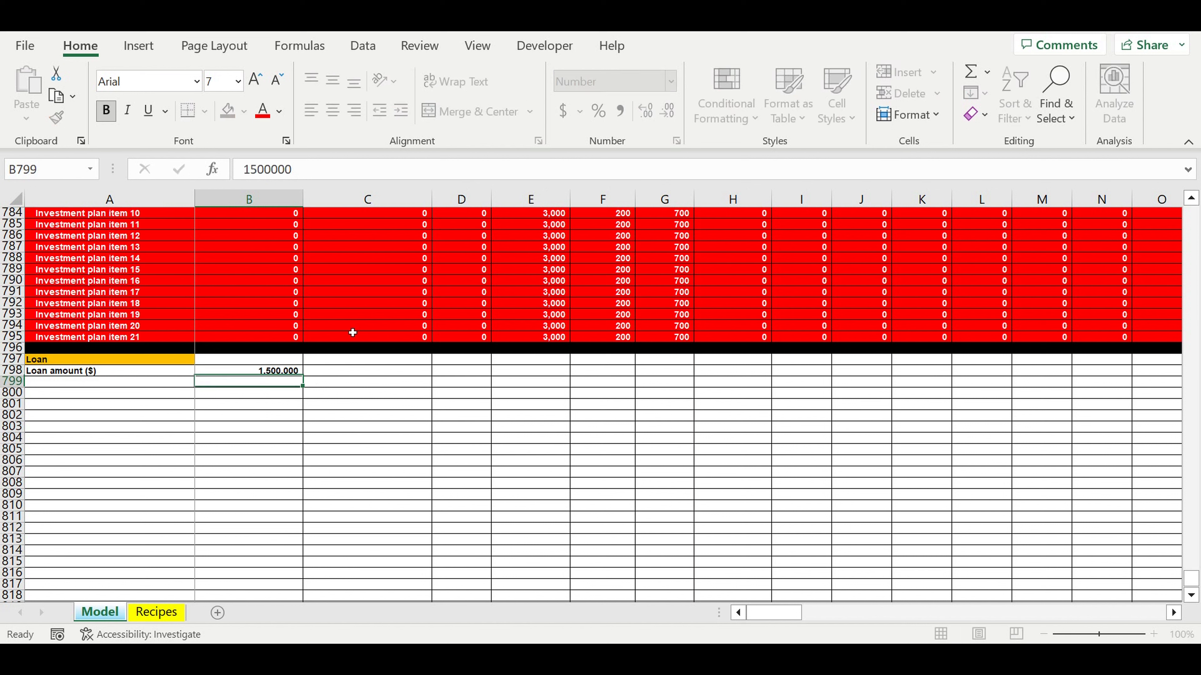
Format the loan amount in B798 as an input cell with white text and the standard light blue fill
{"action": "left_click", "coordinate": [260, 372]}
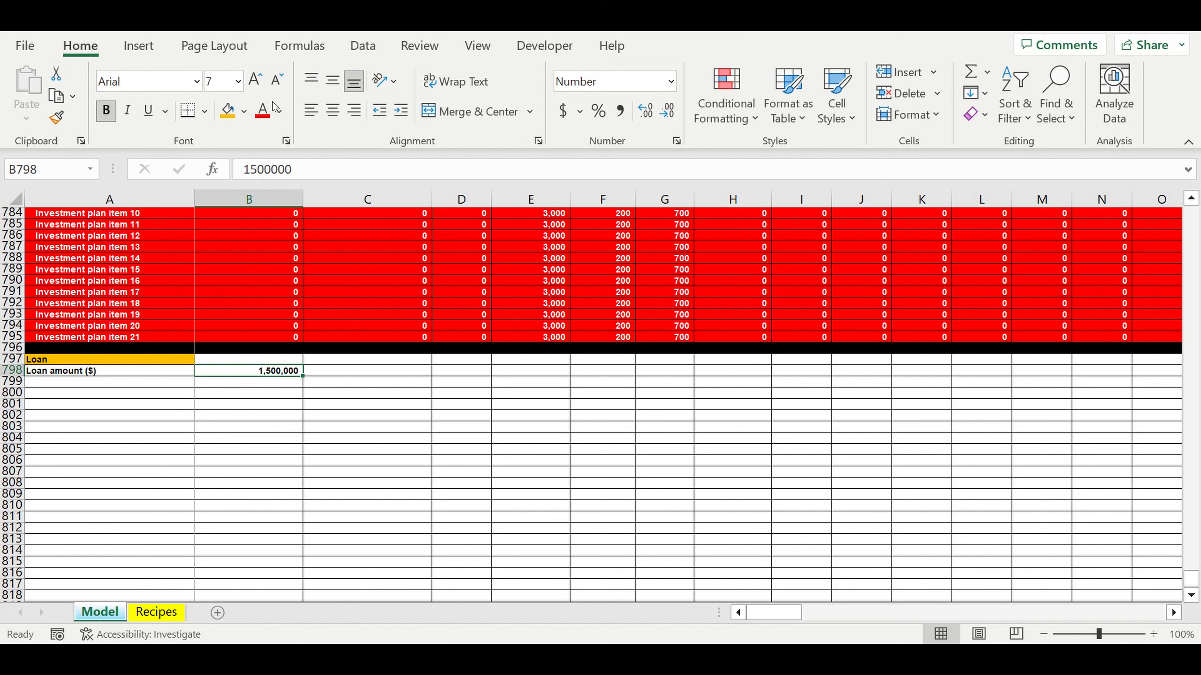
{"action": "left_click", "coordinate": [279, 111]}
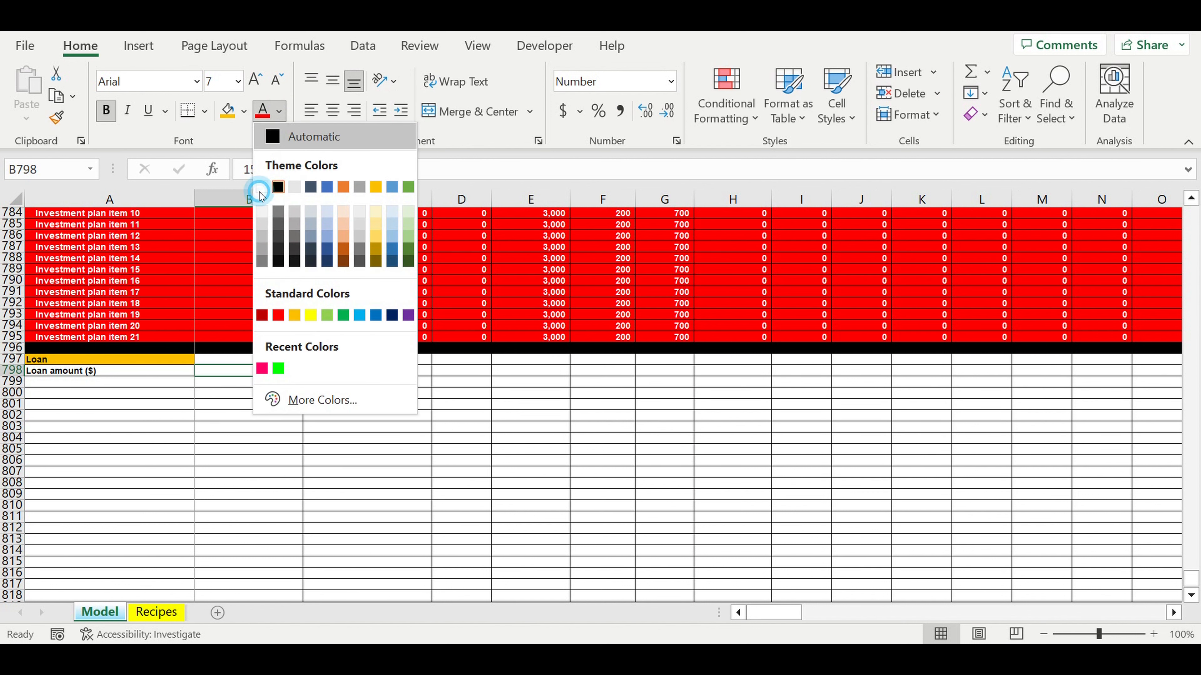
{"action": "left_click", "coordinate": [262, 188]}
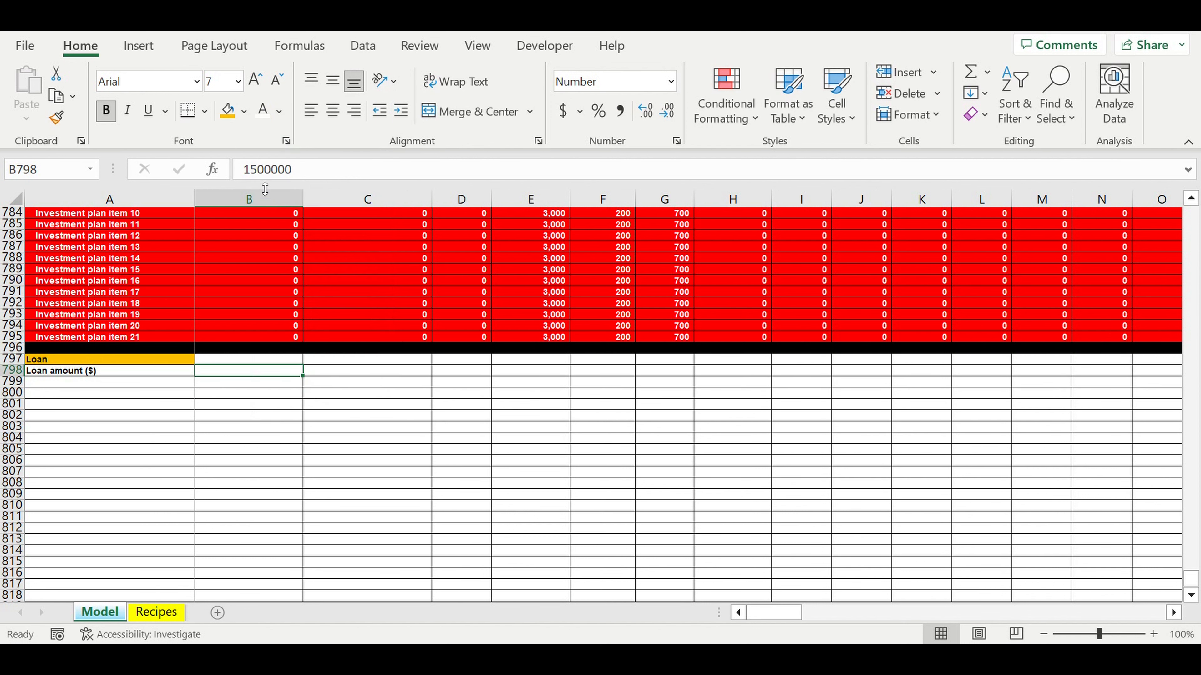
{"action": "left_click", "coordinate": [244, 113]}
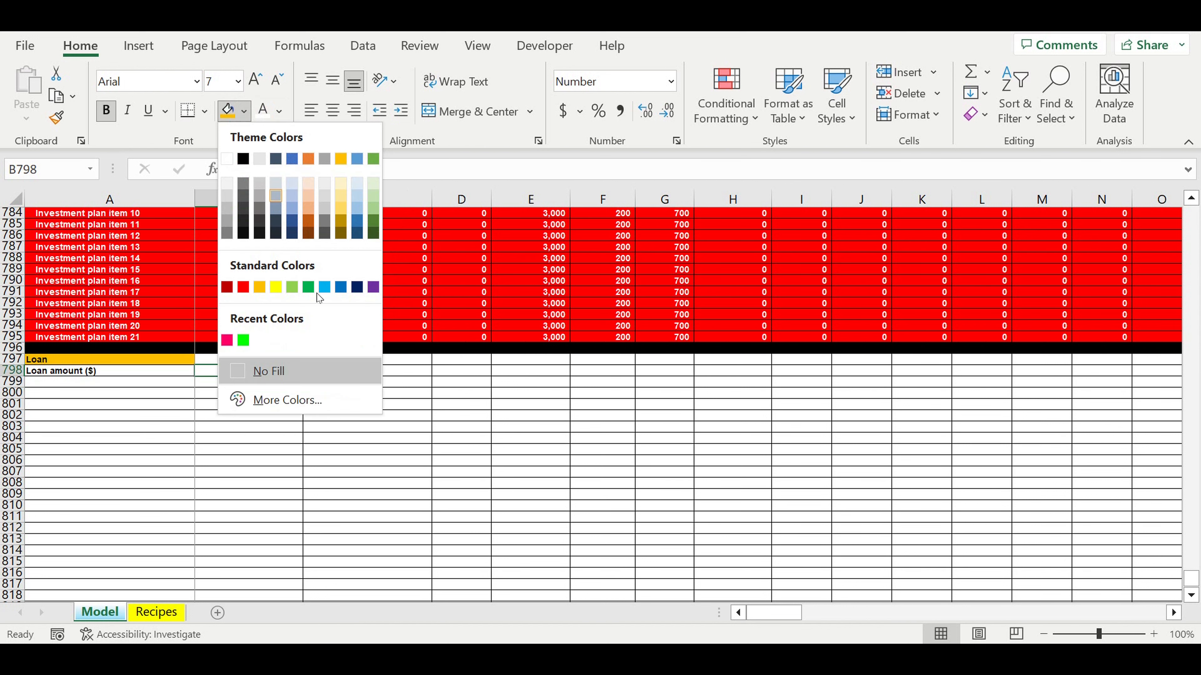
{"action": "left_click", "coordinate": [325, 288]}
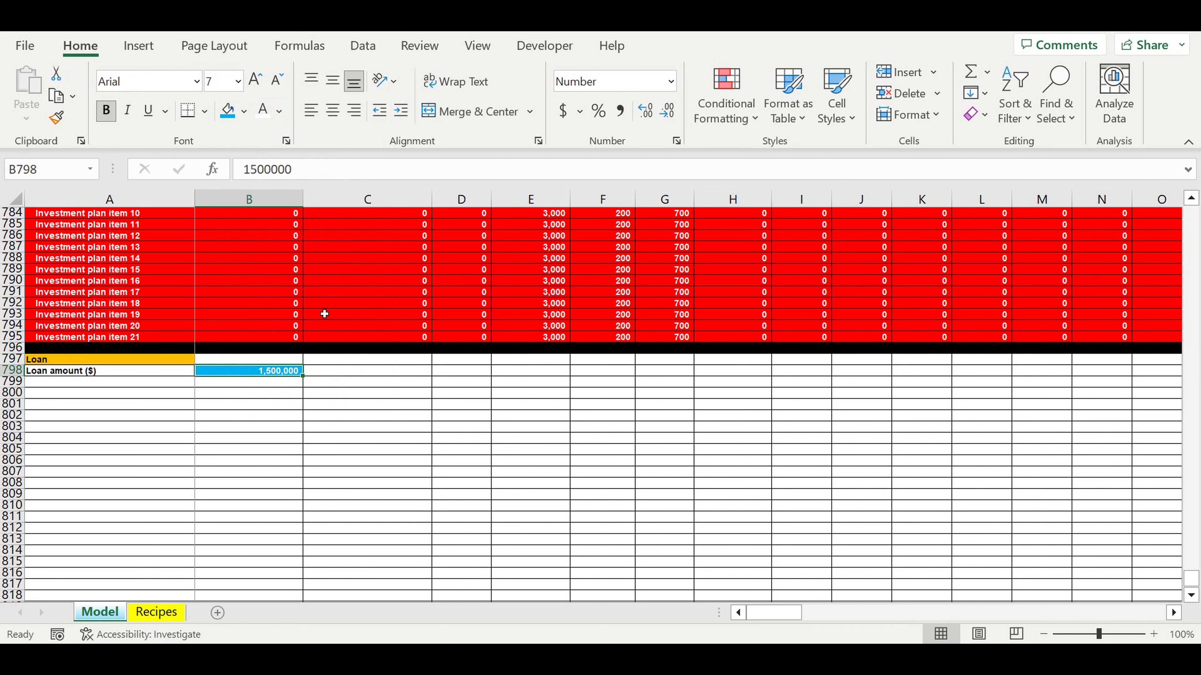
{"action": "left_click", "coordinate": [321, 423]}
Label A799 as Term of loan (month) and enter 36 in B799
{"action": "left_click", "coordinate": [144, 386]}
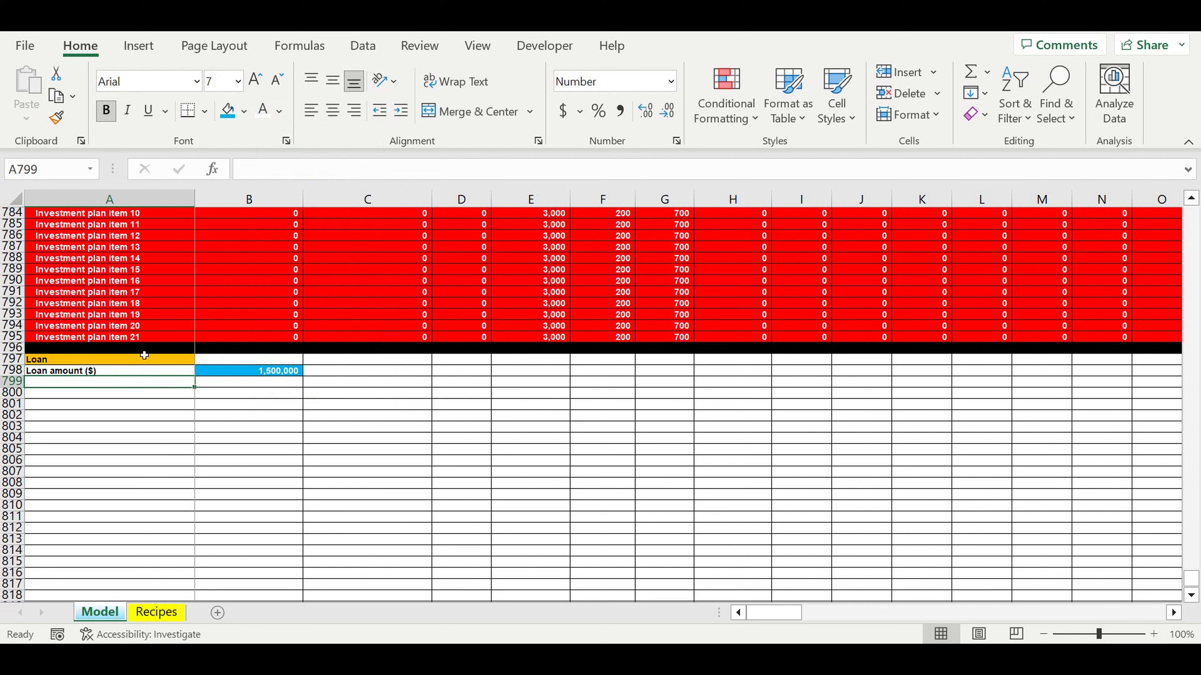
{"action": "type", "text": "Ter"}
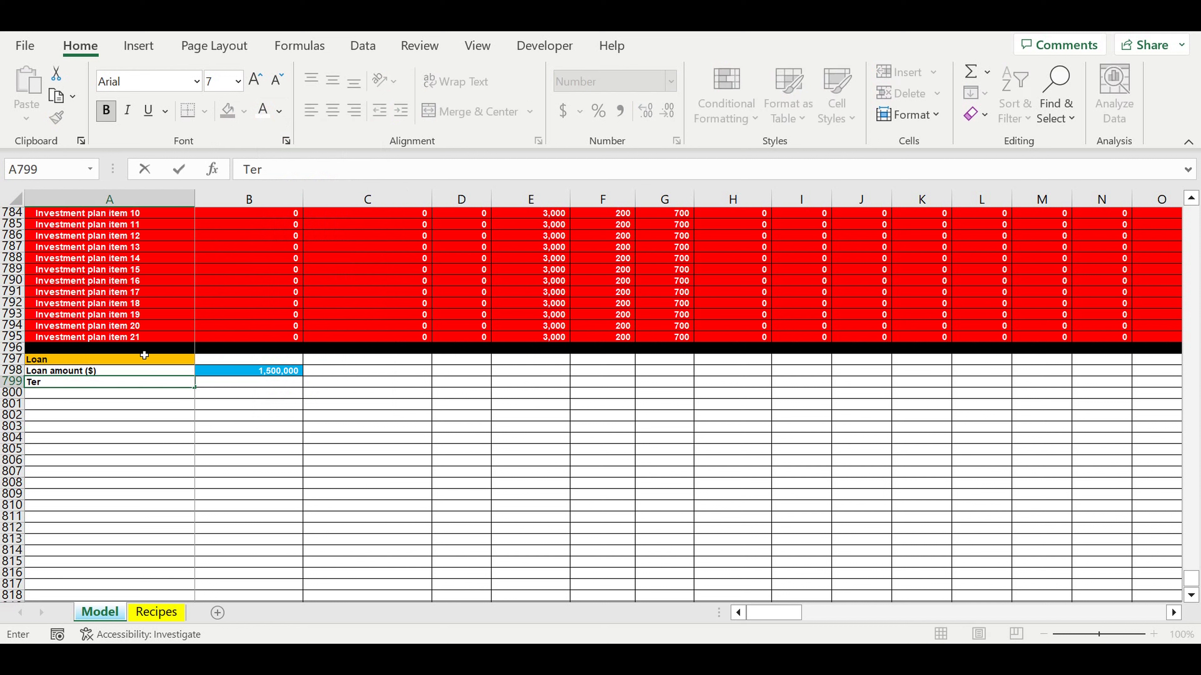
{"action": "type", "text": "m of loan (month"}
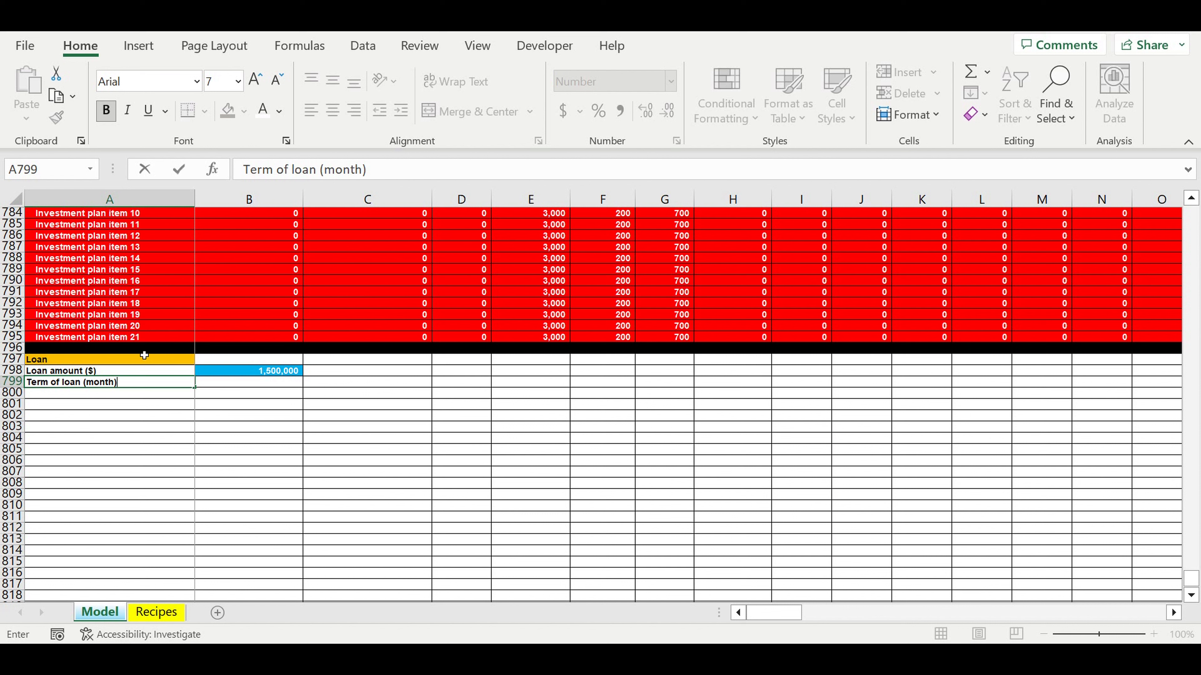
{"action": "type", "text": ")"}
{"action": "key", "text": "Return"}
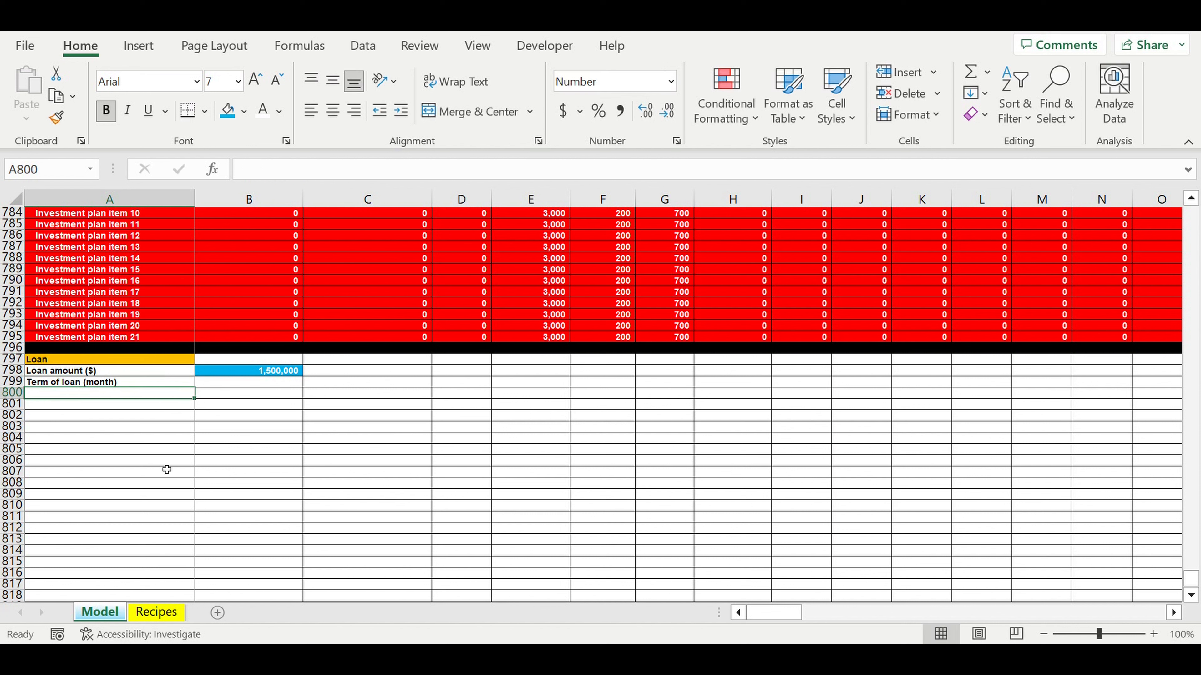
{"action": "left_click", "coordinate": [251, 383]}
{"action": "type", "text": "36"}
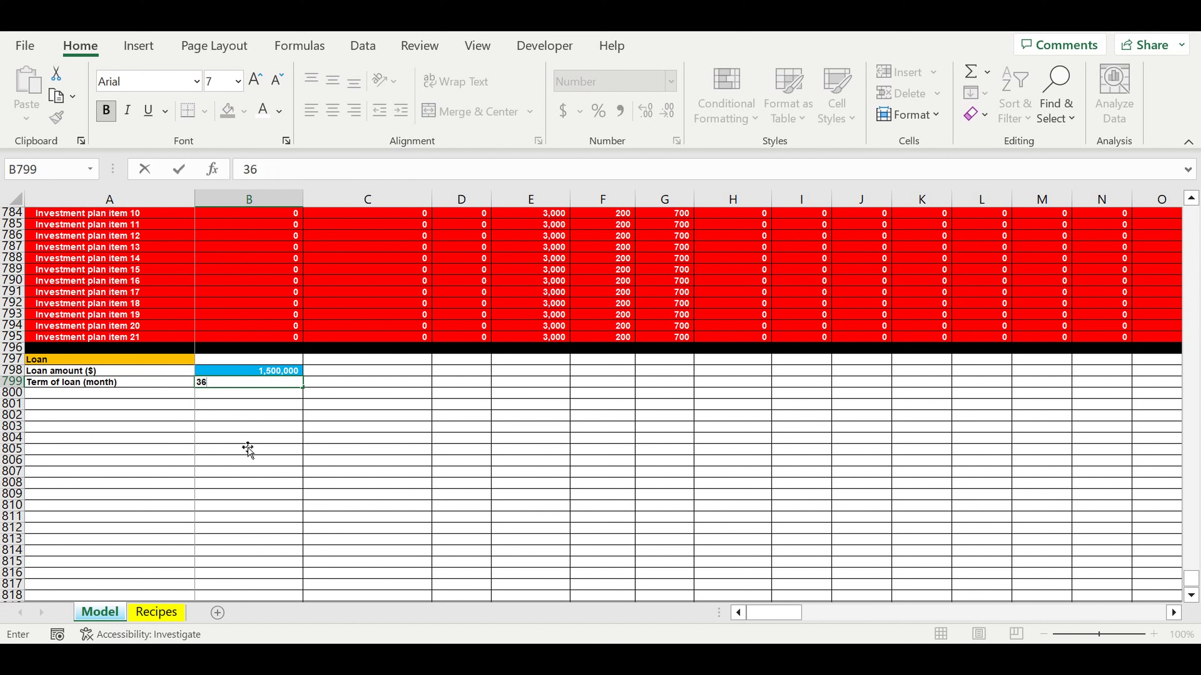
{"action": "key", "text": "Return"}
Format the loan term in B799 with the same white text and light blue fill as the loan amount
{"action": "left_click", "coordinate": [259, 371]}
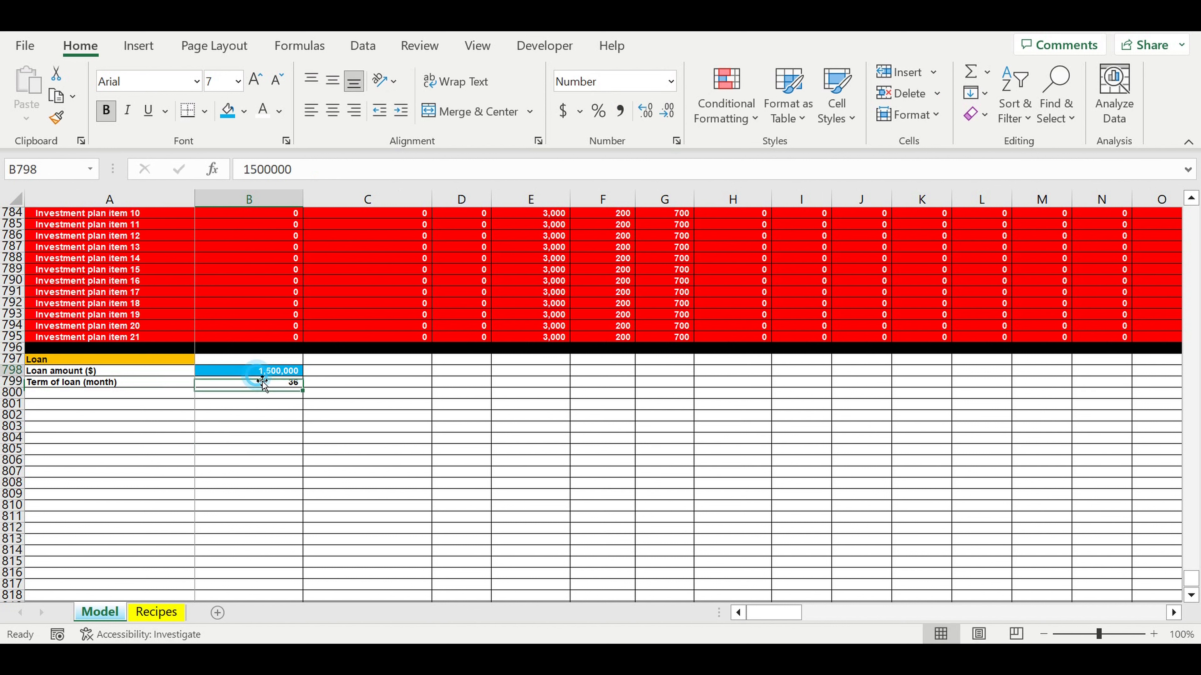
{"action": "left_click", "coordinate": [280, 383]}
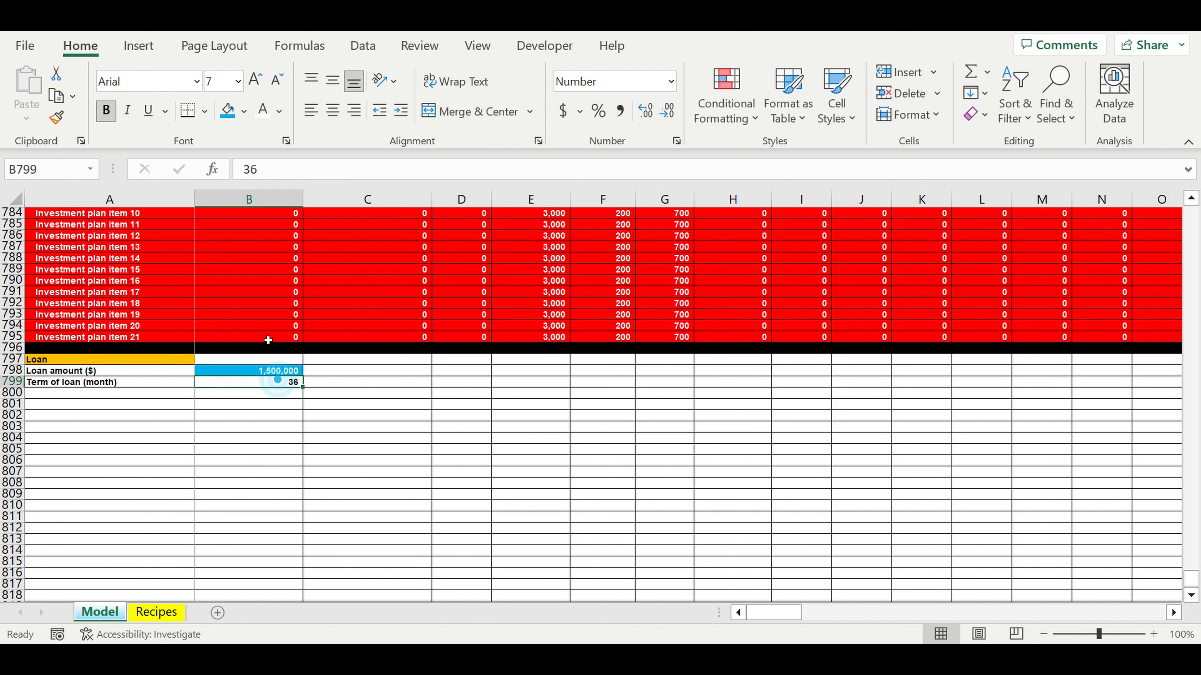
{"action": "left_click", "coordinate": [228, 111]}
{"action": "left_click", "coordinate": [247, 501]}
{"action": "left_click", "coordinate": [112, 397]}
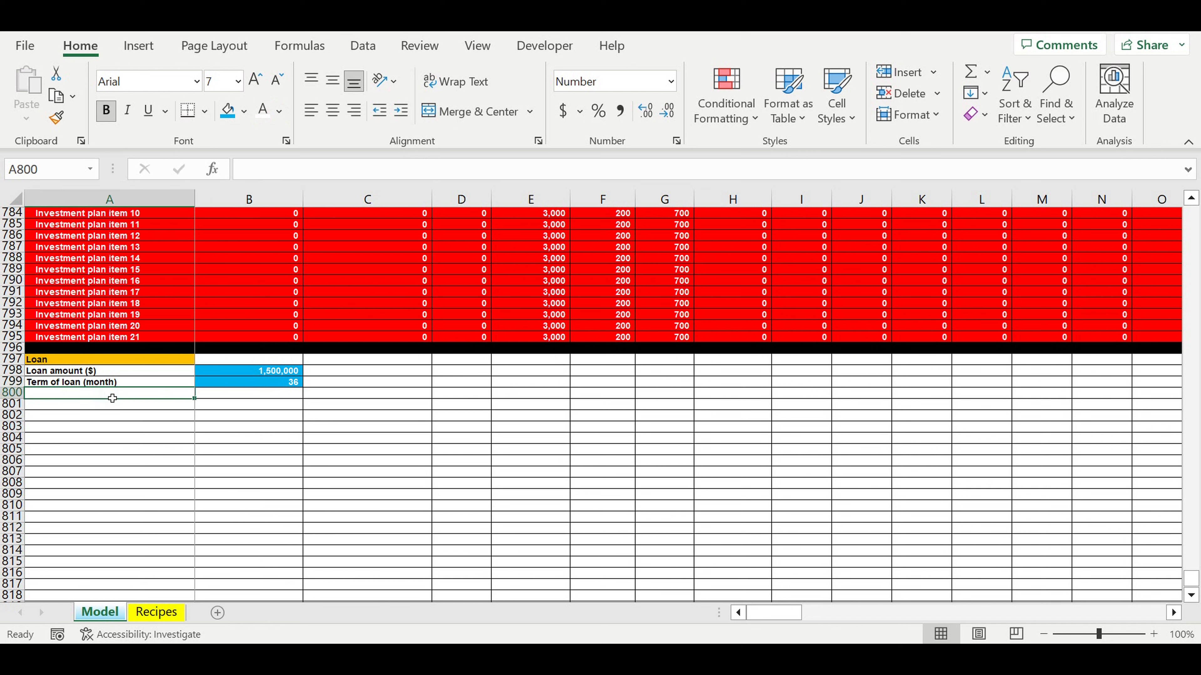
Label A800 as Interest rate (%) and apply the percentage number format to B800
{"action": "type", "text": "Interest rate"}
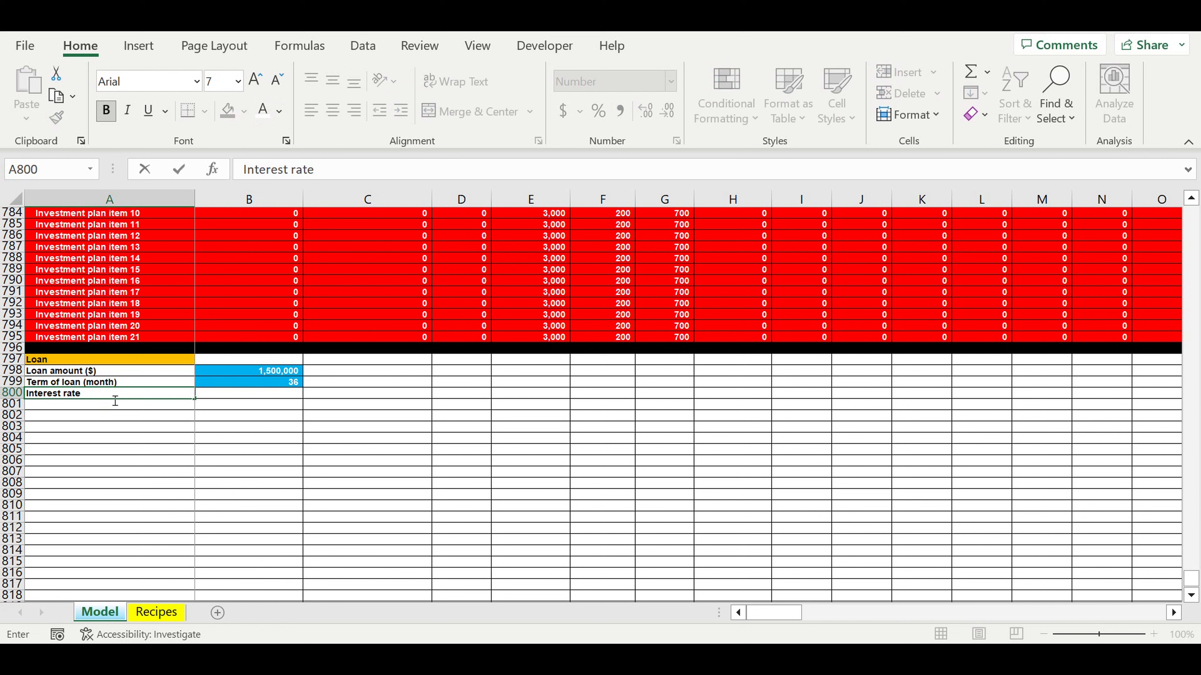
{"action": "type", "text": " (%)"}
{"action": "key", "text": "Return"}
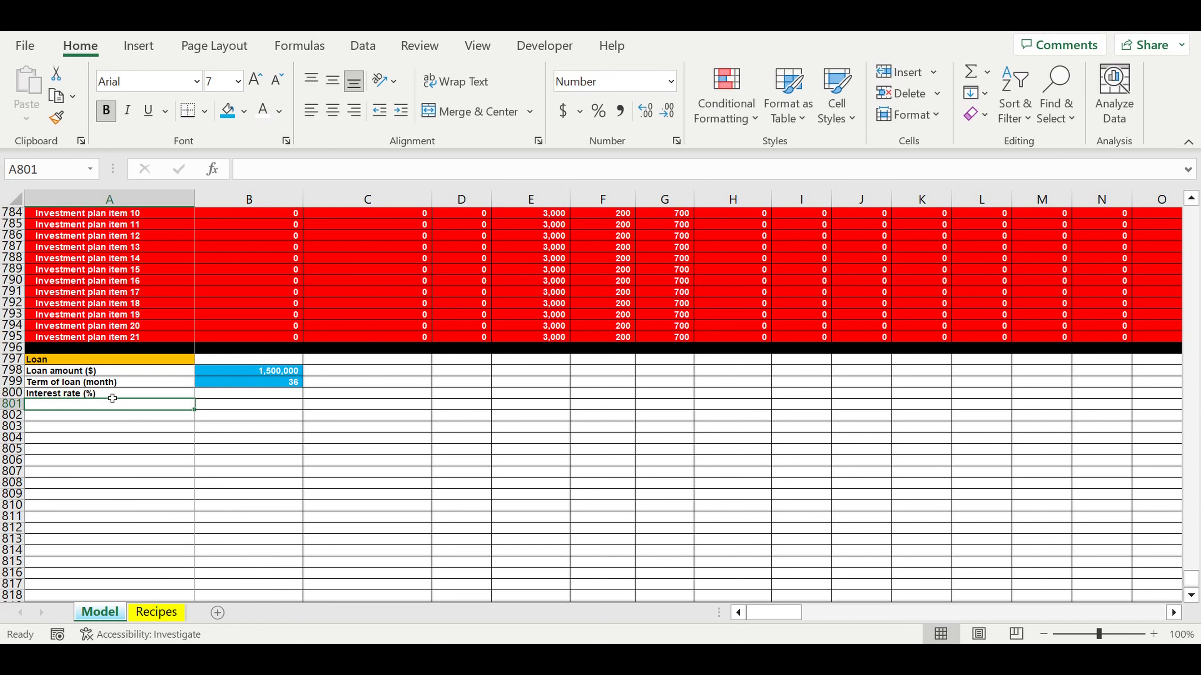
{"action": "left_click", "coordinate": [274, 394]}
{"action": "left_click", "coordinate": [607, 117]}
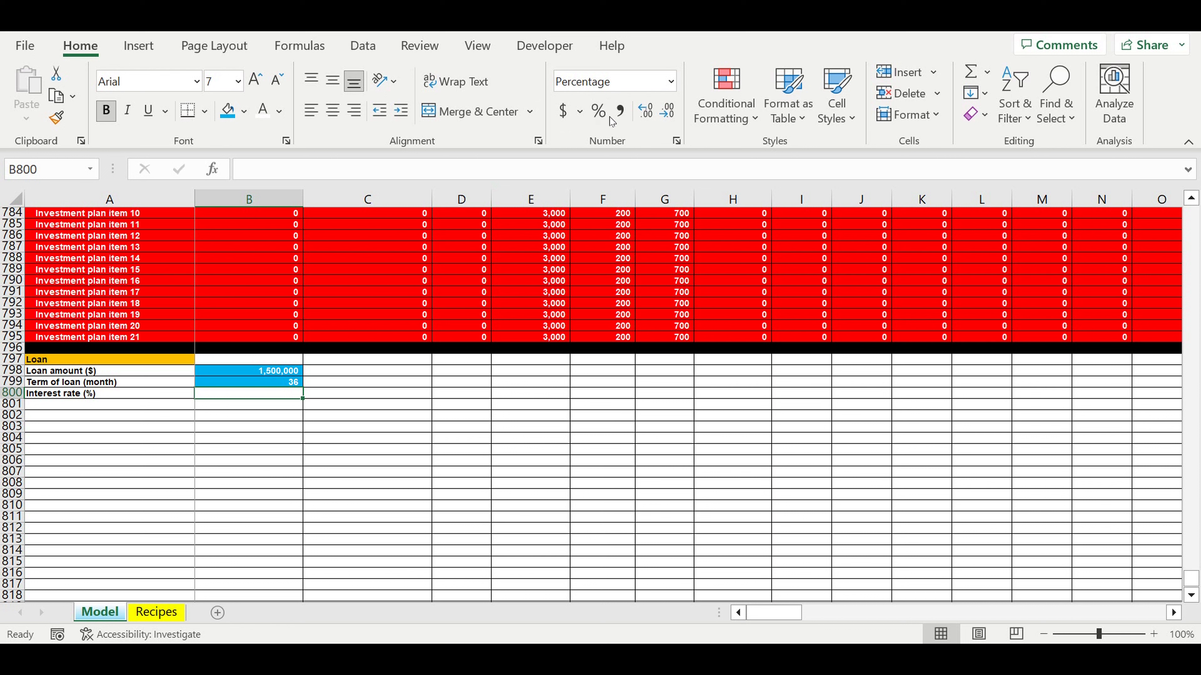
Enter 7% as the interest rate in B800 and format it with white text and the light blue input fill
{"action": "type", "text": "5"}
{"action": "left_click", "coordinate": [281, 437]}
{"action": "key", "text": "Up"}
{"action": "key", "text": "Up"}
{"action": "key", "text": "Up"}
{"action": "key", "text": "Up"}
{"action": "key", "text": "Up"}
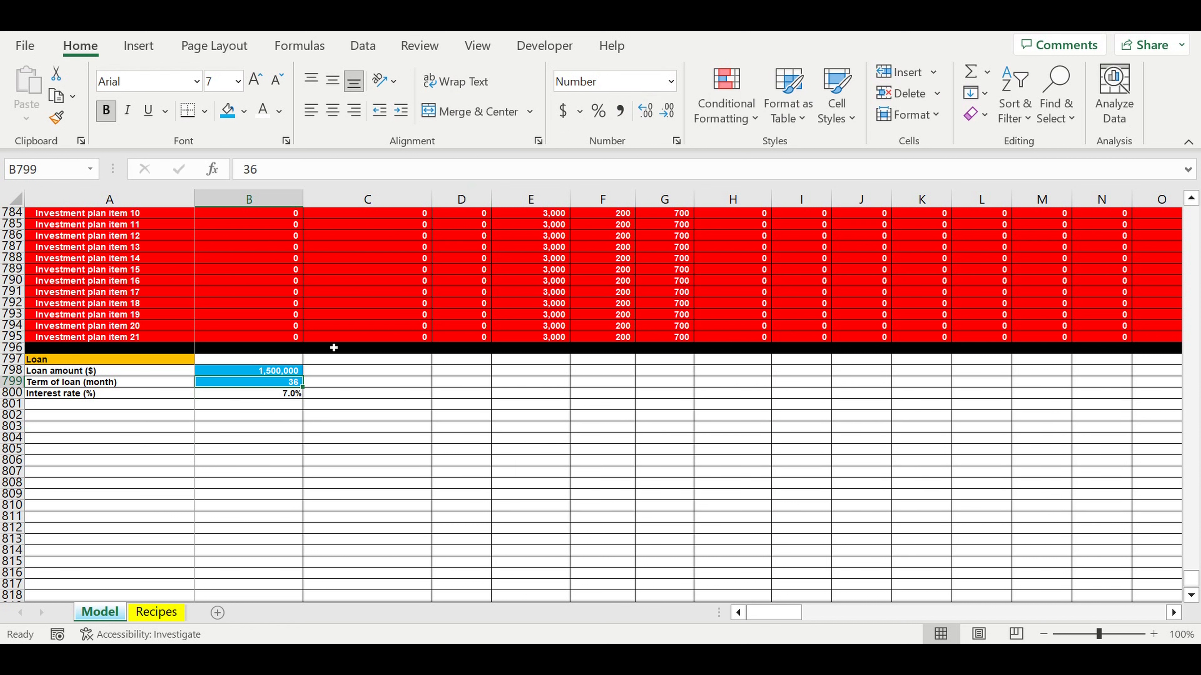
{"action": "left_click", "coordinate": [284, 397]}
{"action": "type", "text": "7"}
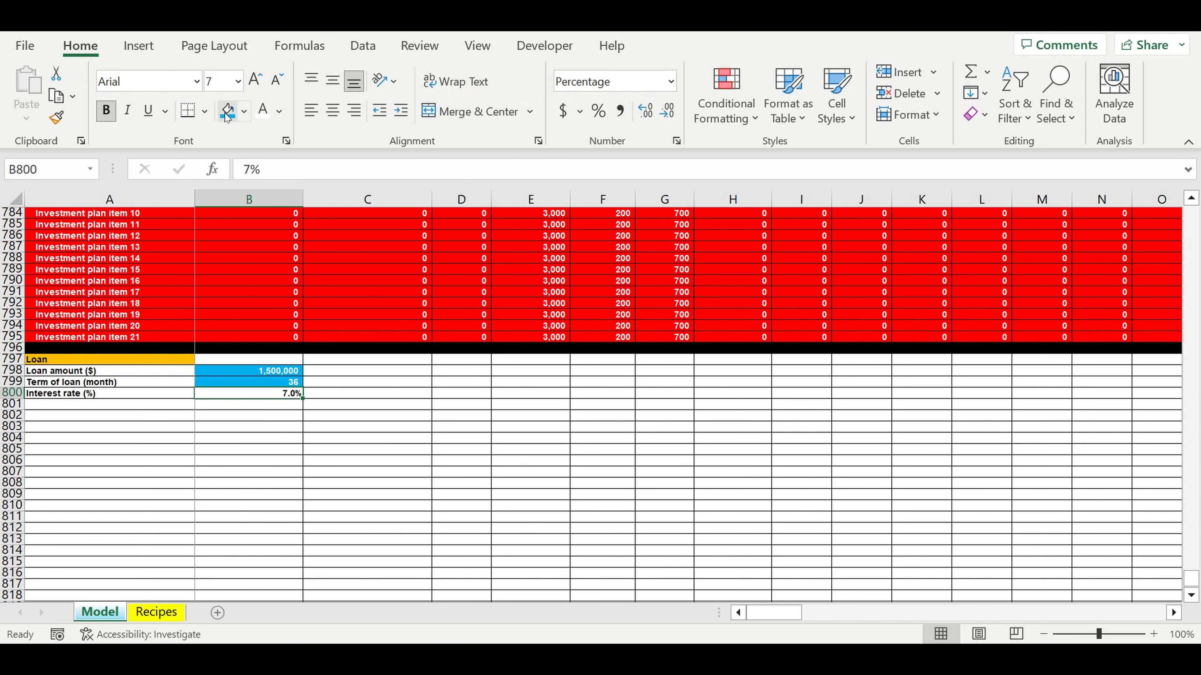
{"action": "left_click", "coordinate": [227, 111]}
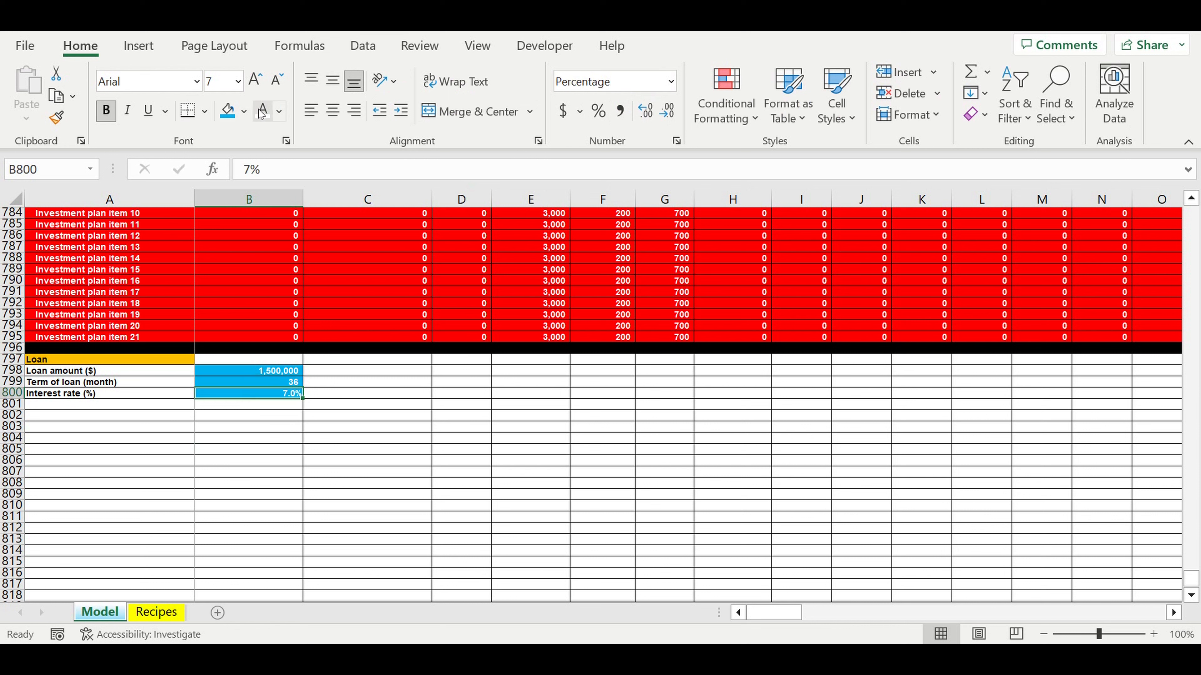
{"action": "left_click", "coordinate": [115, 460]}
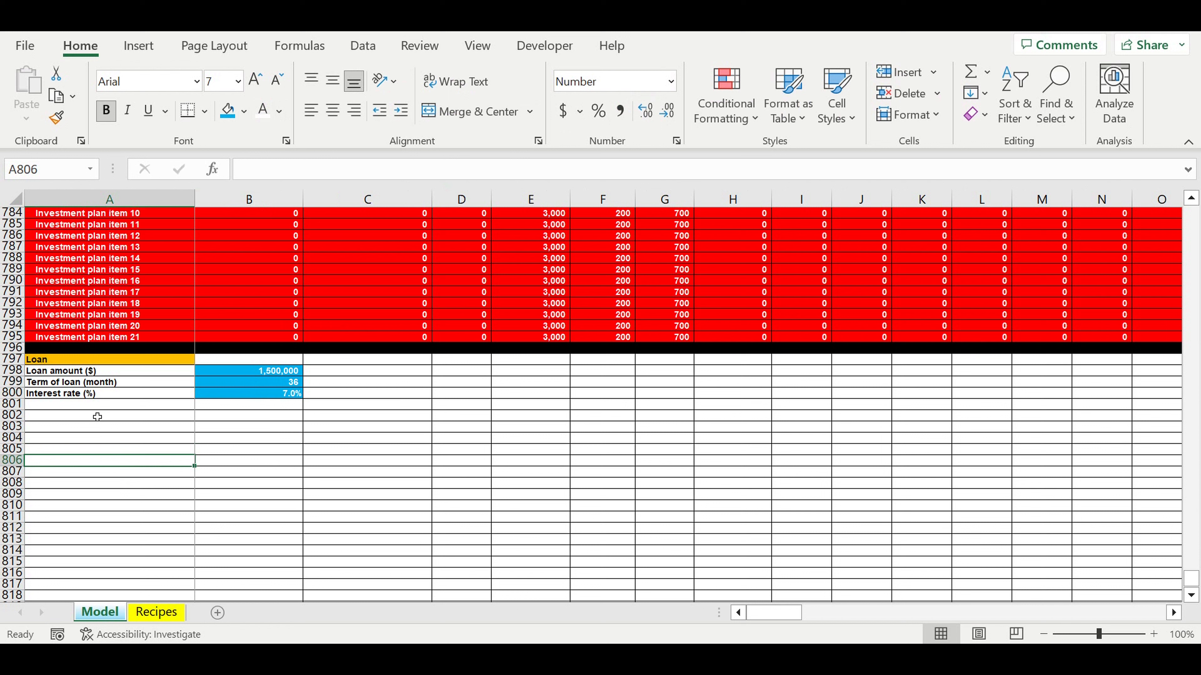
Label A801 as Year and A802 as Month beneath the interest rate row
{"action": "left_click", "coordinate": [85, 408]}
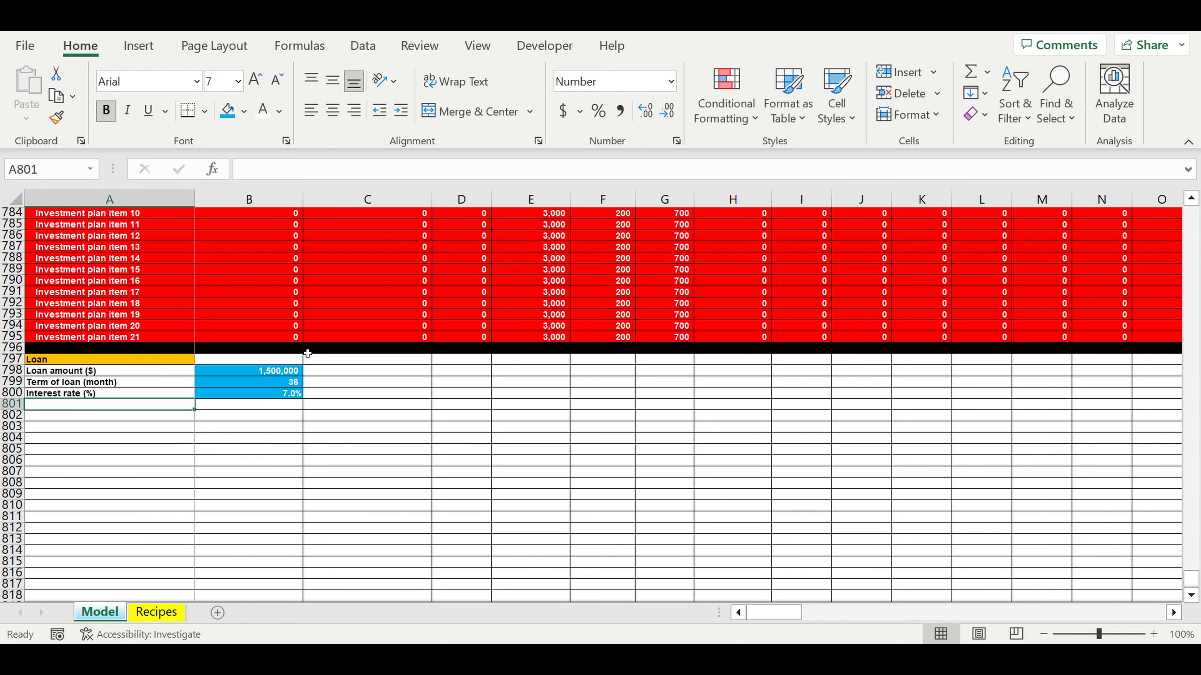
{"action": "type", "text": "Year"}
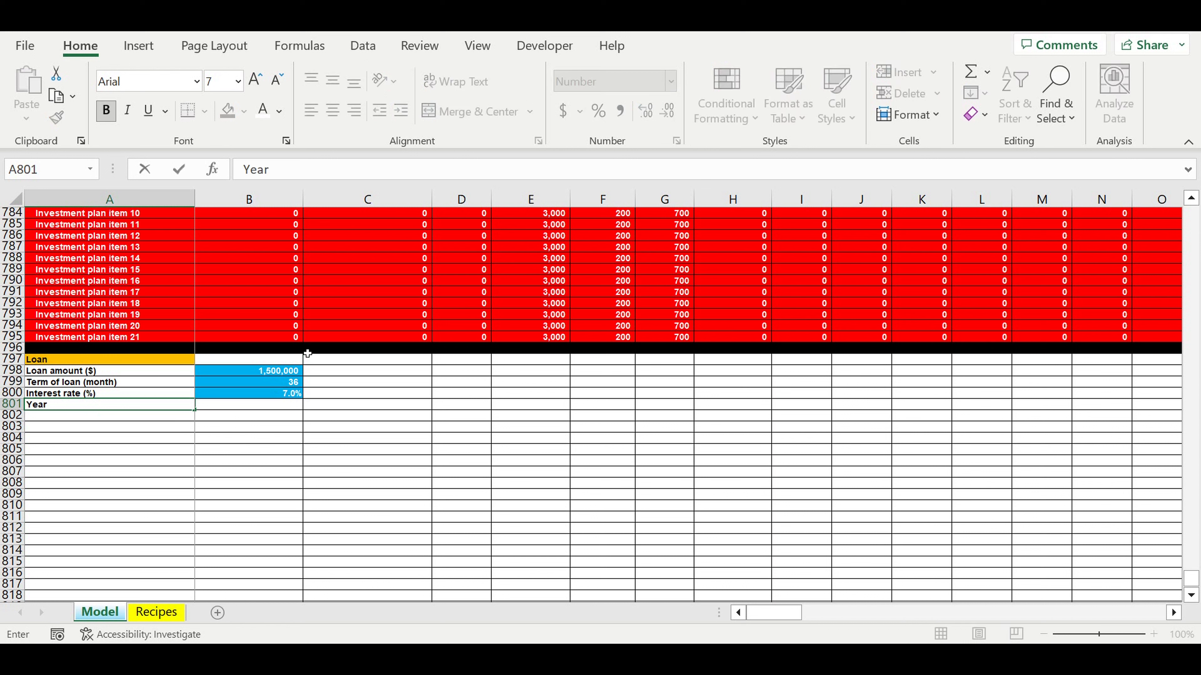
{"action": "key", "text": "Return"}
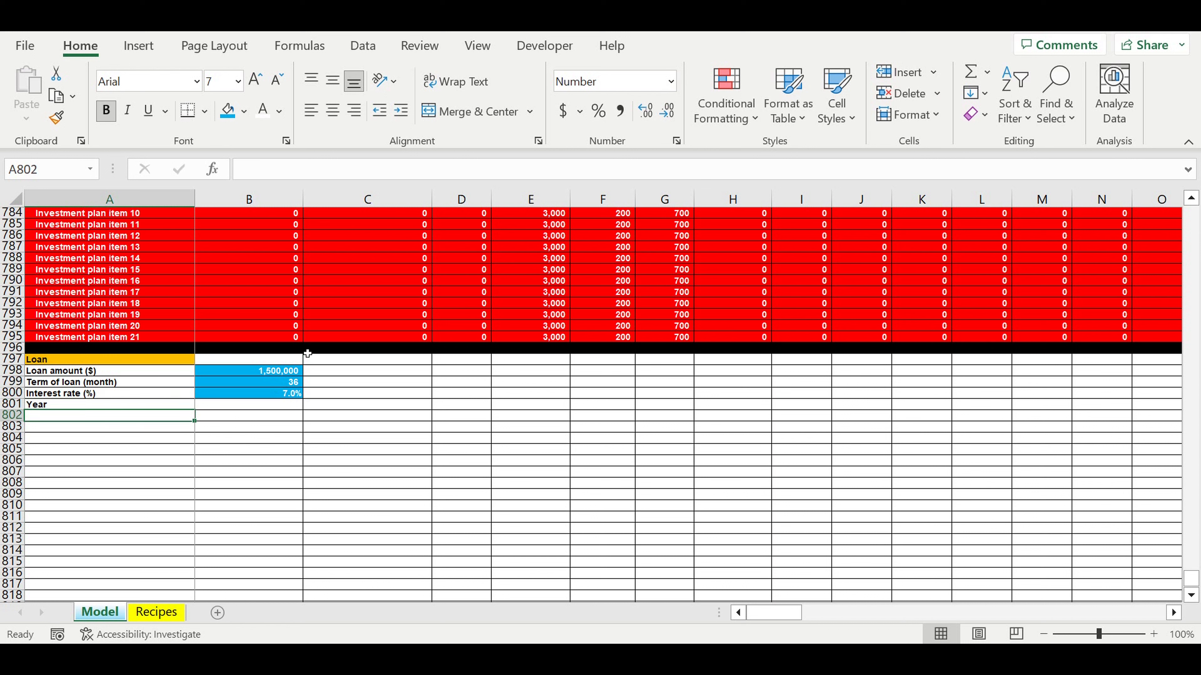
{"action": "type", "text": "Month"}
{"action": "key", "text": "Return"}
Add list data validation to B801 using the years in $B$1:$B$10 as its source
{"action": "left_click", "coordinate": [283, 405]}
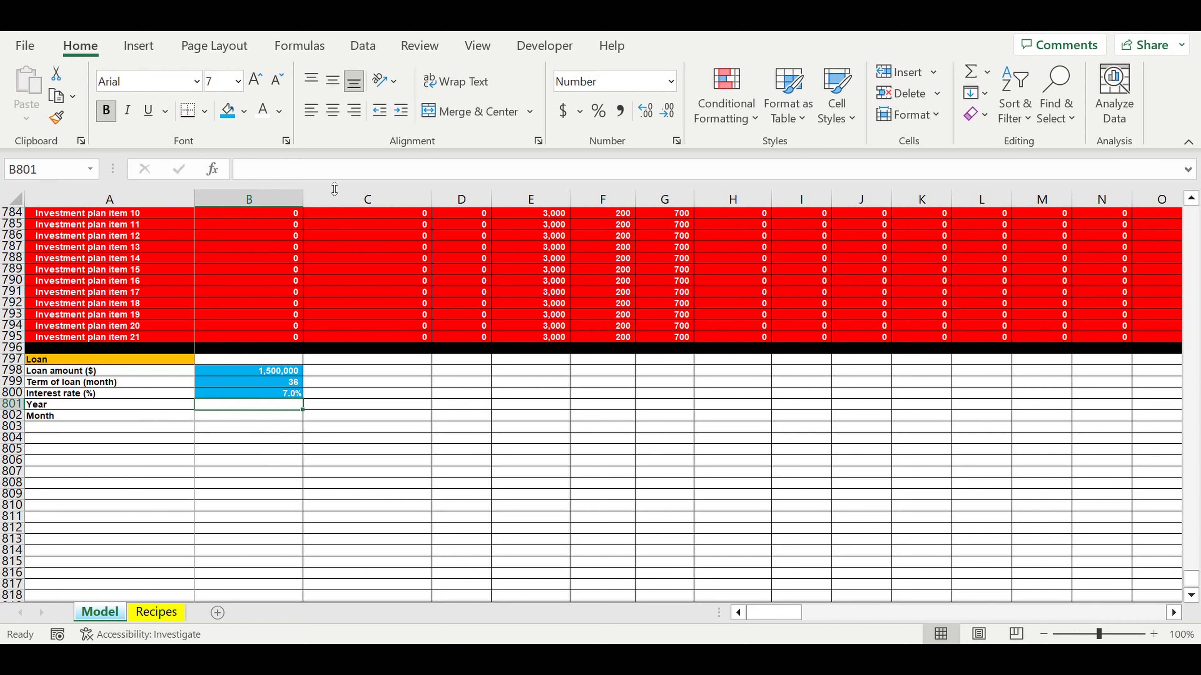
{"action": "left_click", "coordinate": [367, 43]}
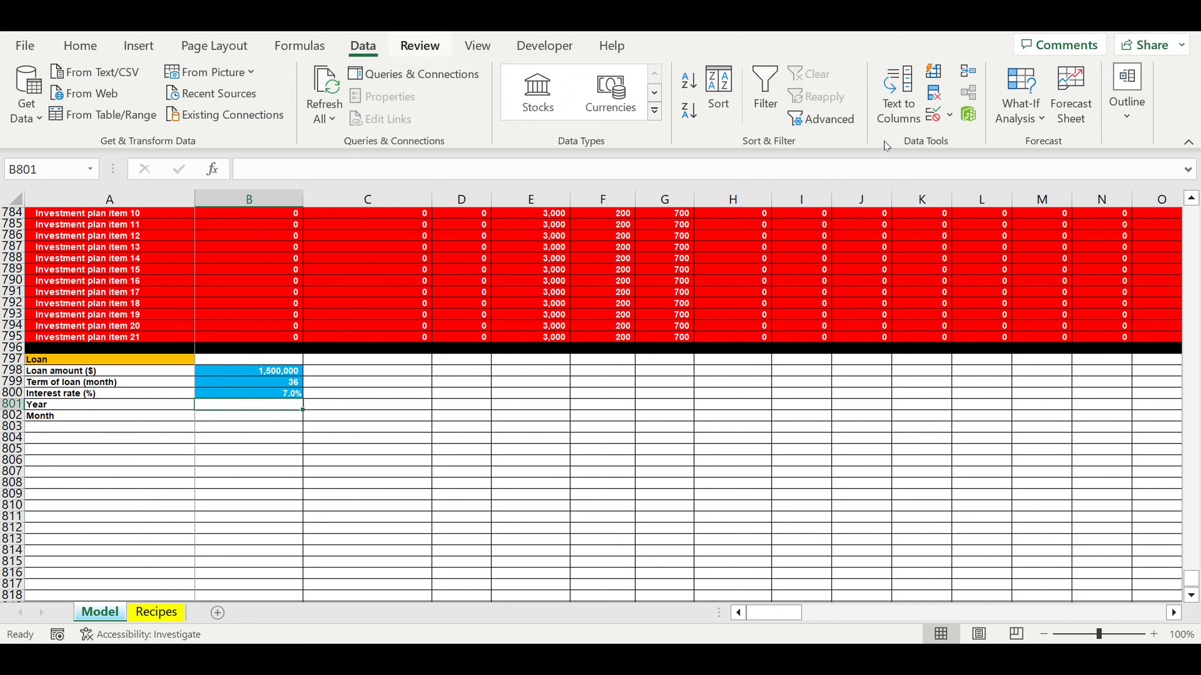
{"action": "left_click", "coordinate": [949, 115]}
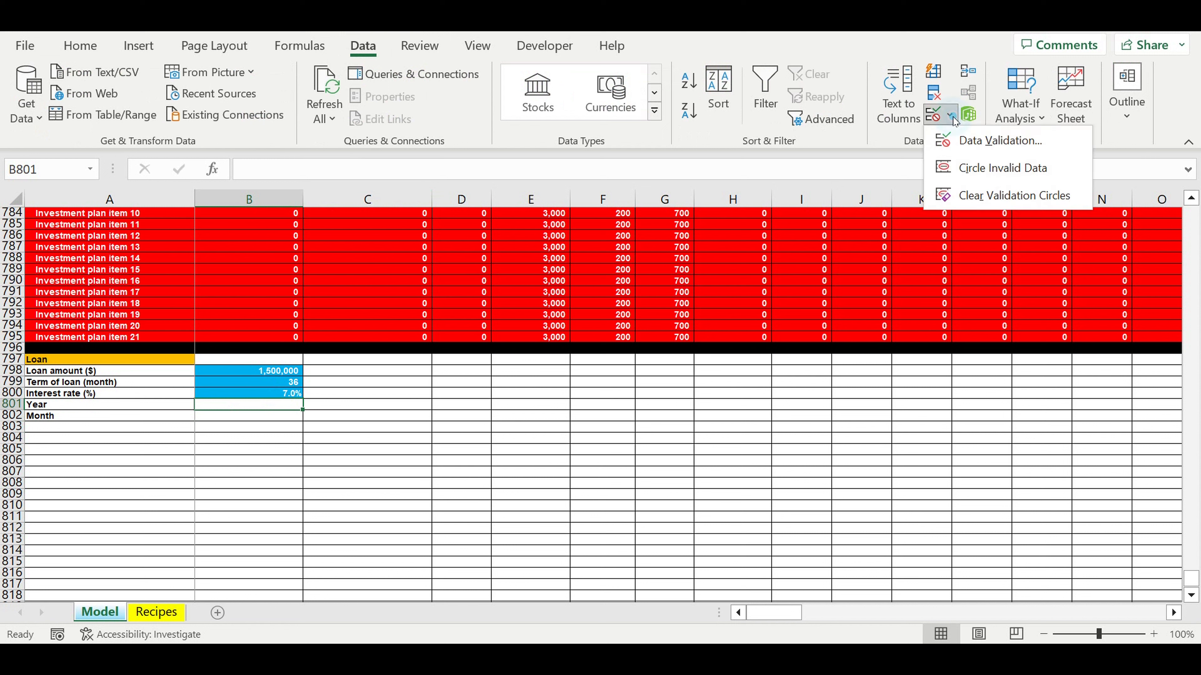
{"action": "left_click", "coordinate": [983, 140]}
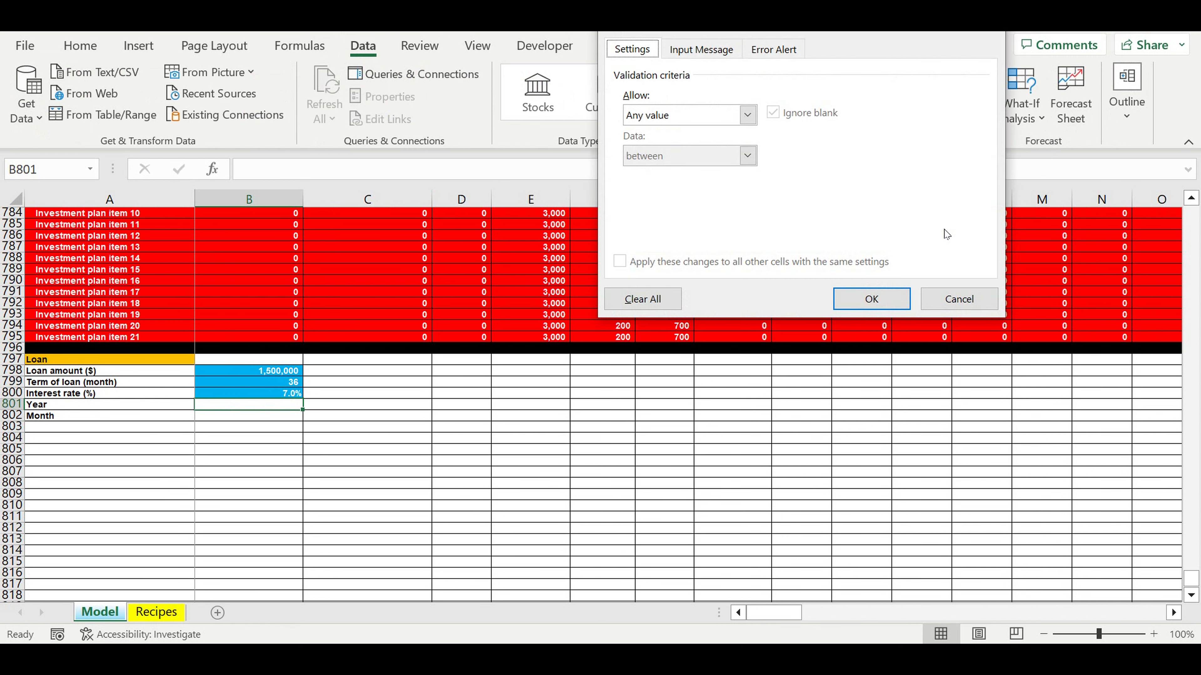
{"action": "left_click", "coordinate": [747, 115]}
{"action": "left_click", "coordinate": [704, 172]}
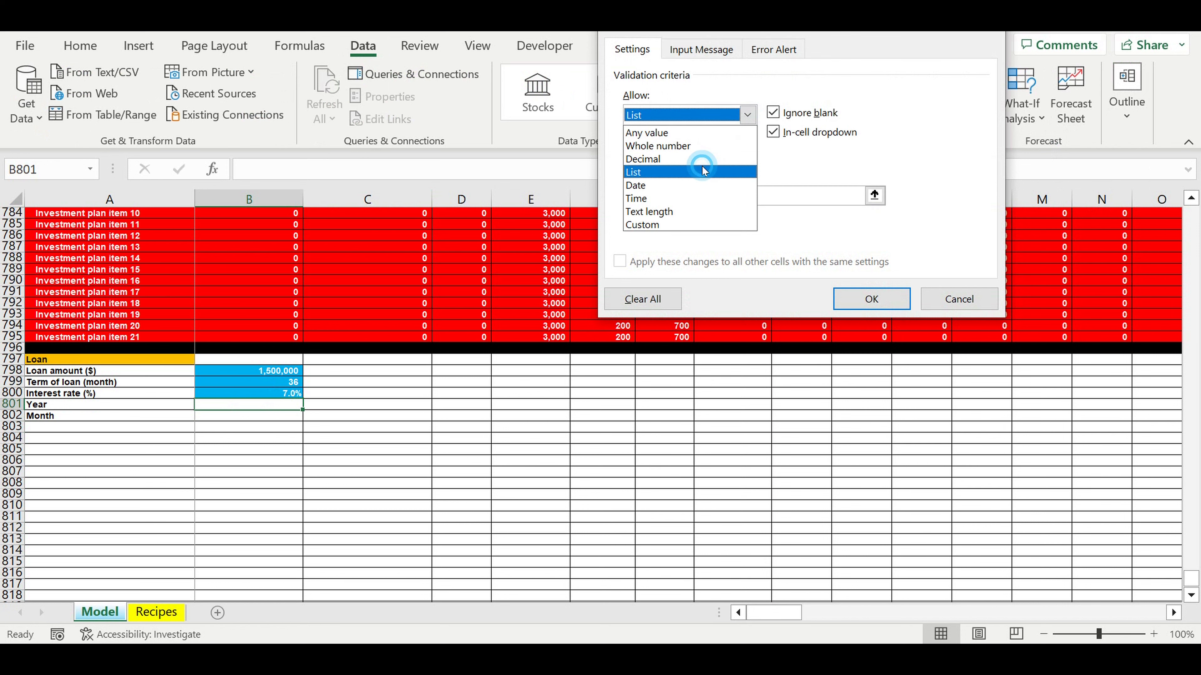
{"action": "left_click", "coordinate": [874, 195]}
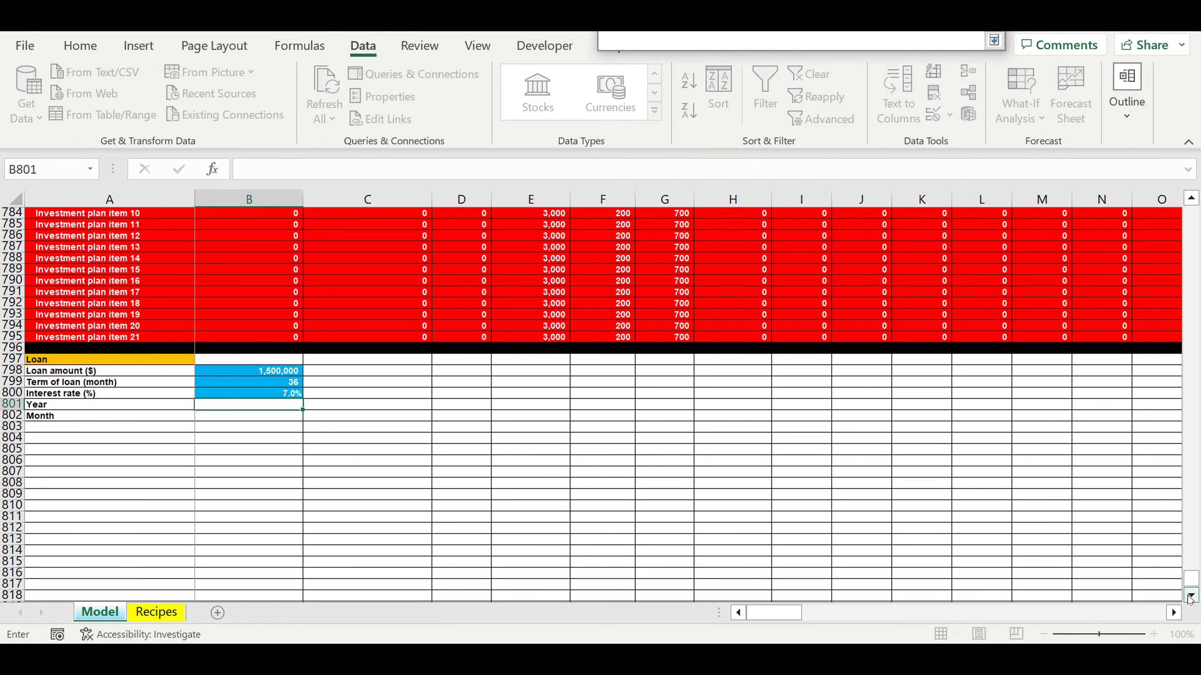
{"action": "left_click_drag", "start_coordinate": [1190, 590], "coordinate": [1190, 586]}
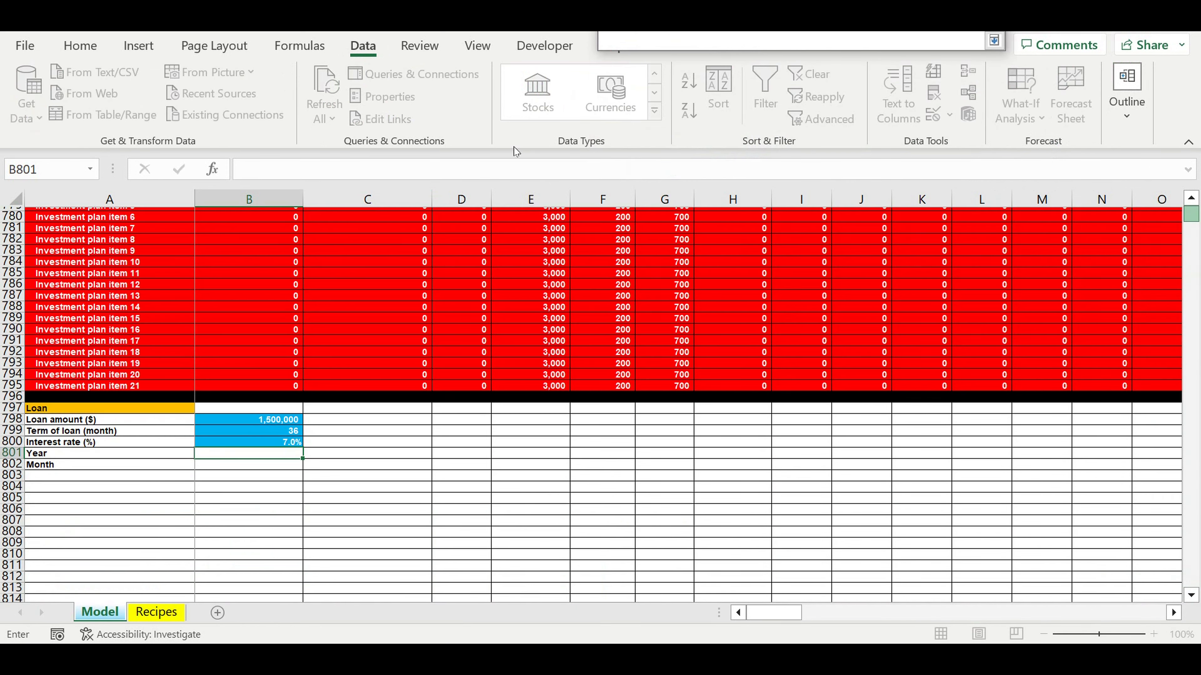
{"action": "left_click_drag", "start_coordinate": [1187, 211], "coordinate": [1186, 200]}
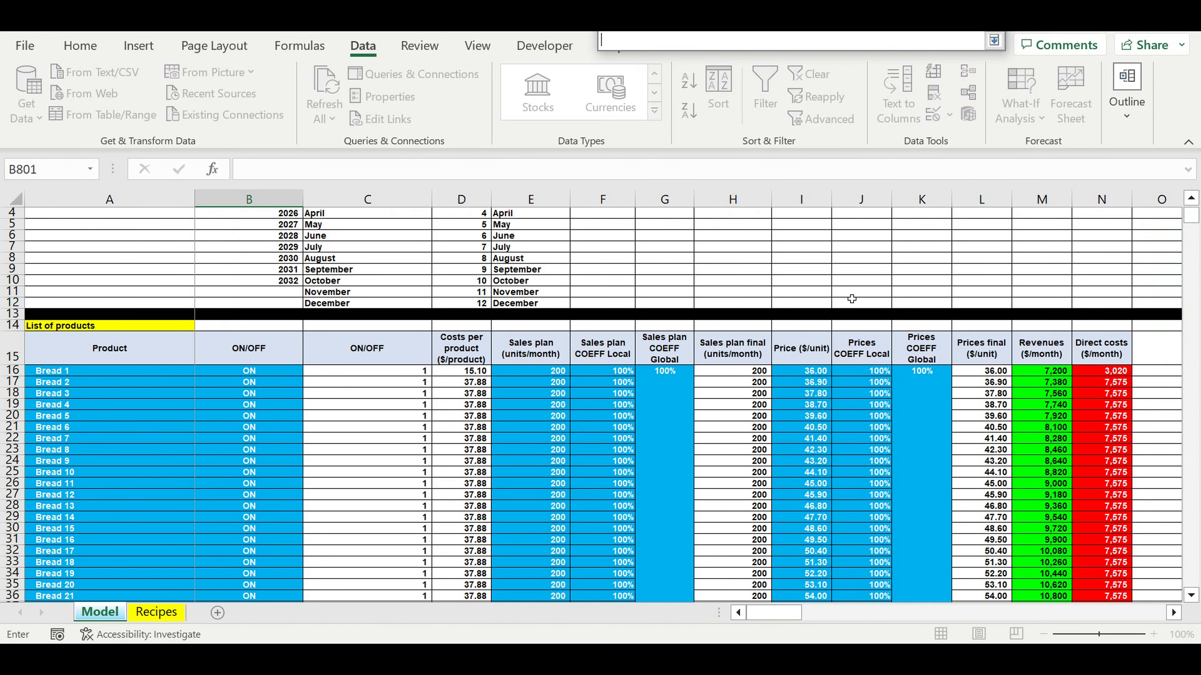
{"action": "scroll", "coordinate": [425, 275], "scroll_direction": "up", "scroll_amount": 1}
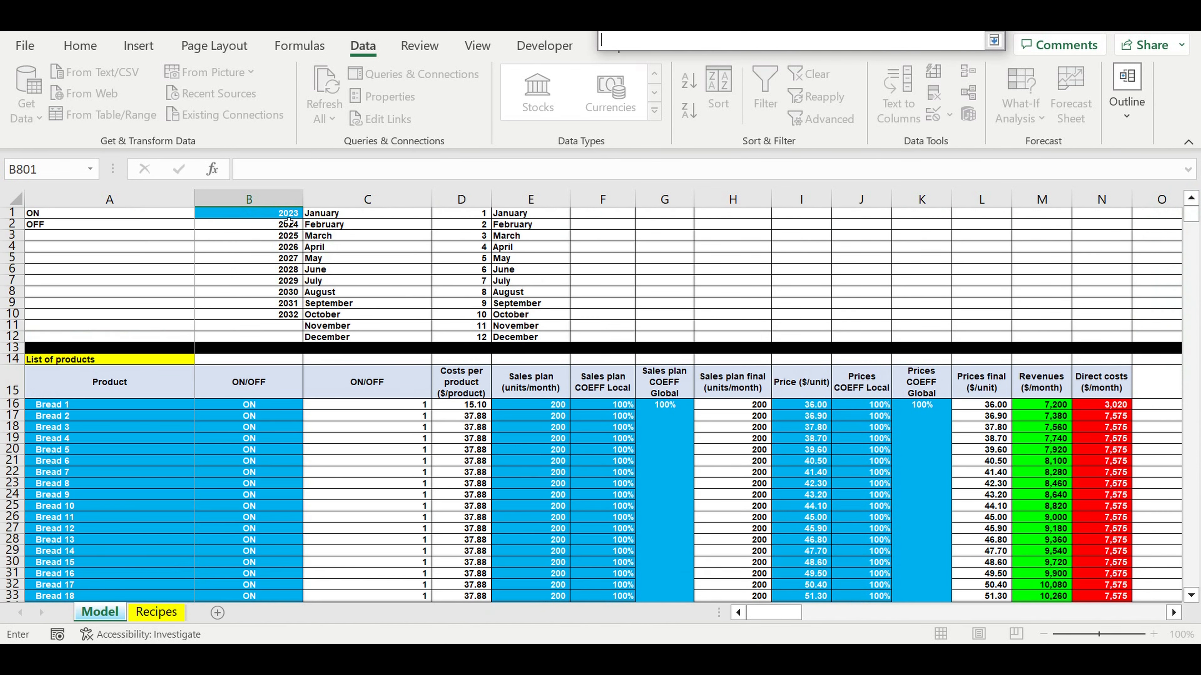
{"action": "left_click_drag", "start_coordinate": [275, 216], "coordinate": [347, 318]}
{"action": "key", "text": "Return"}
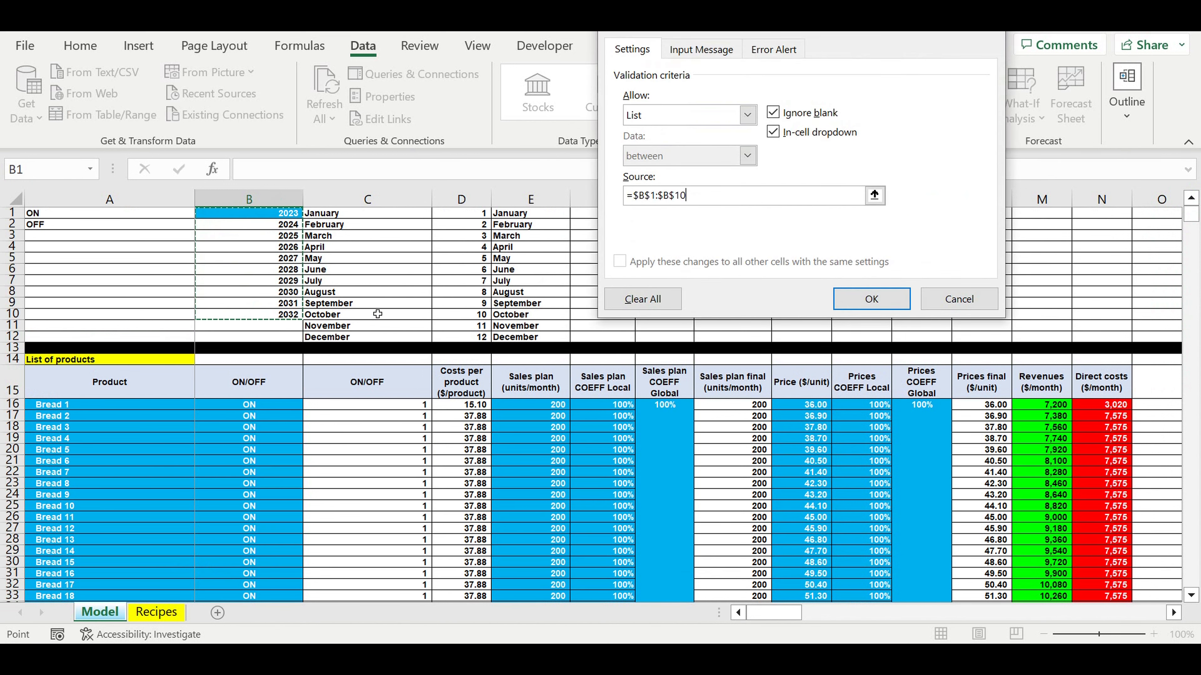
{"action": "key", "text": "Return"}
Choose 2023 from the drop-down list in the loan's Year cell B801
{"action": "key", "text": "ctrl+Down"}
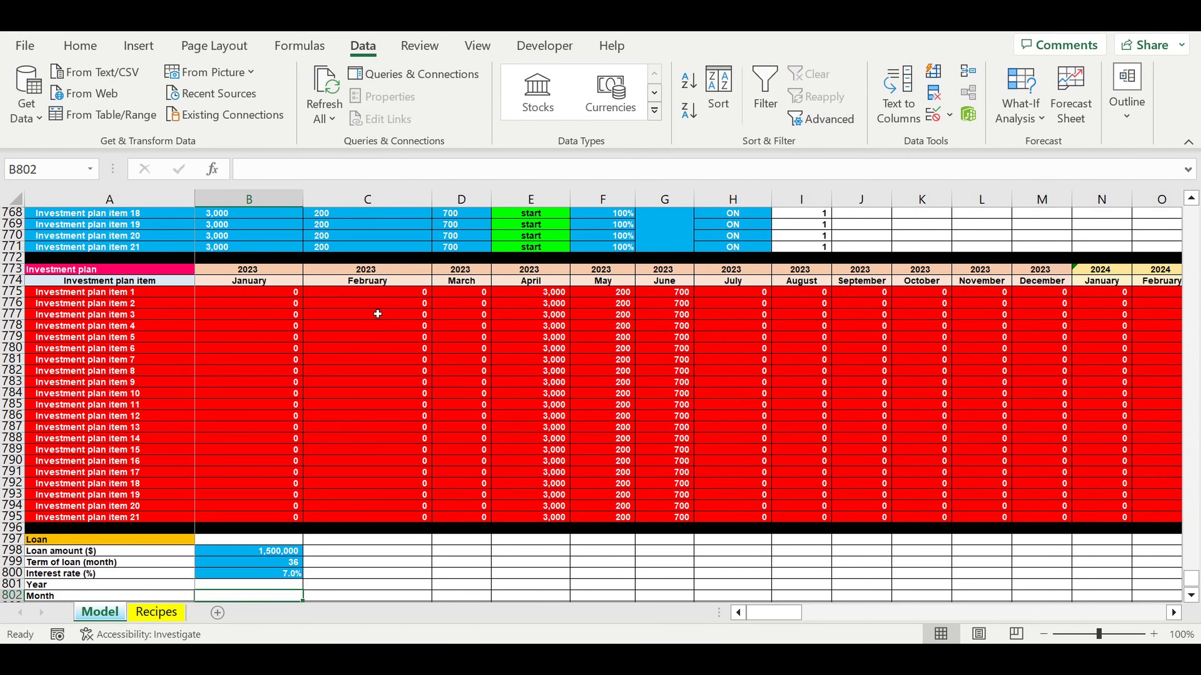
{"action": "scroll", "coordinate": [353, 447], "scroll_direction": "down", "scroll_amount": 3}
{"action": "left_click", "coordinate": [279, 484]}
{"action": "left_click", "coordinate": [308, 483]}
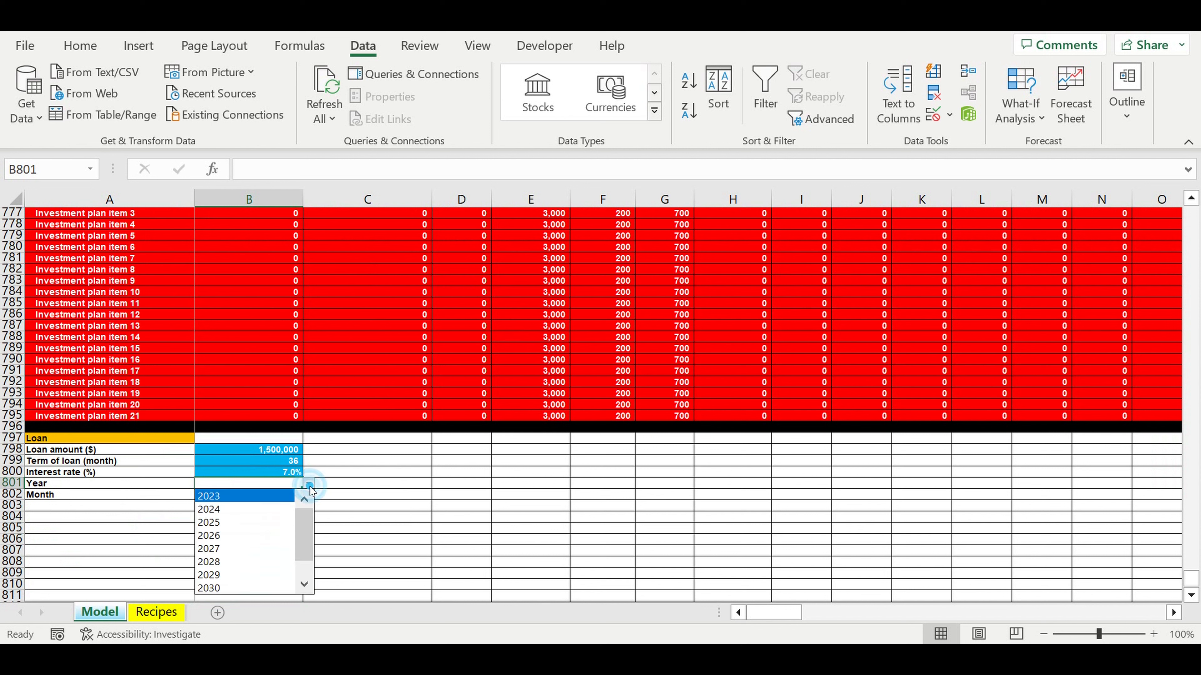
{"action": "left_click", "coordinate": [281, 496]}
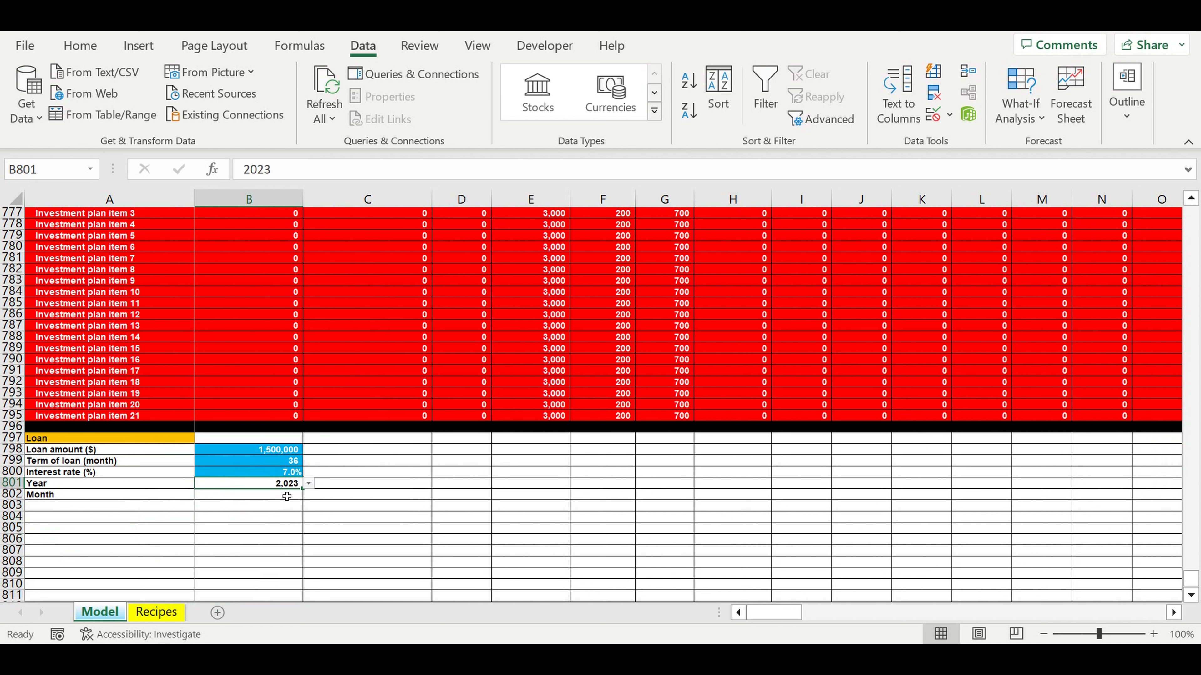
Remove the thousands separator from the year in B801 and give the cell white text with the light blue input fill
{"action": "right_click", "coordinate": [282, 487]}
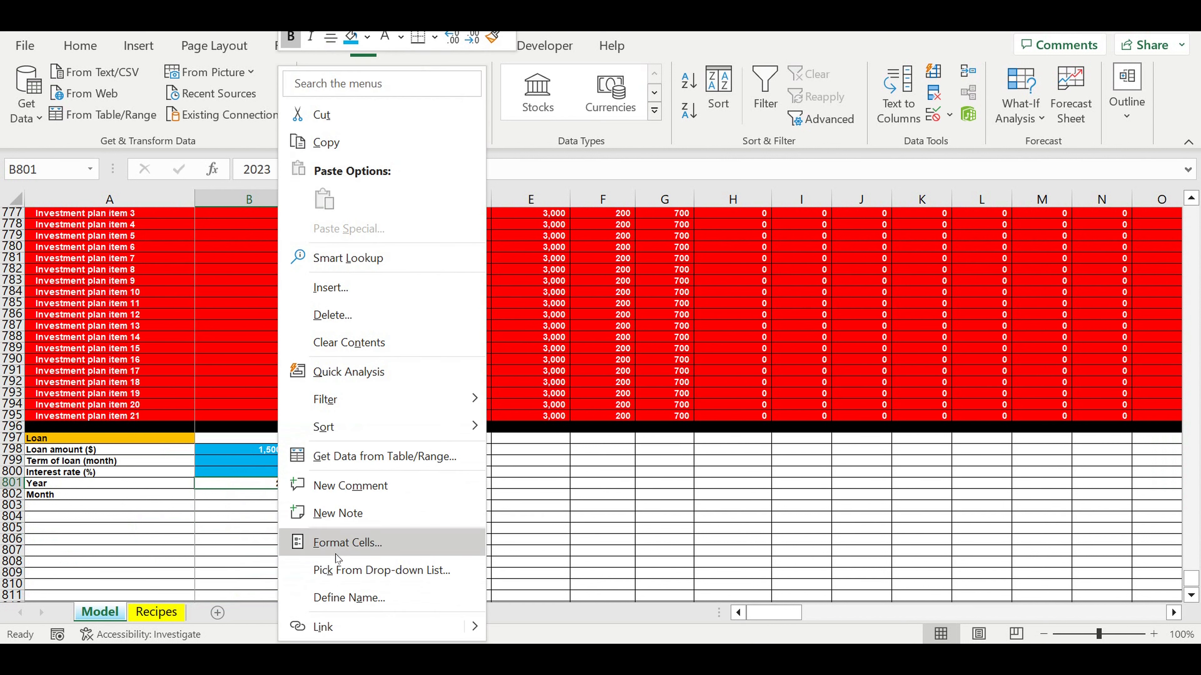
{"action": "left_click", "coordinate": [337, 543]}
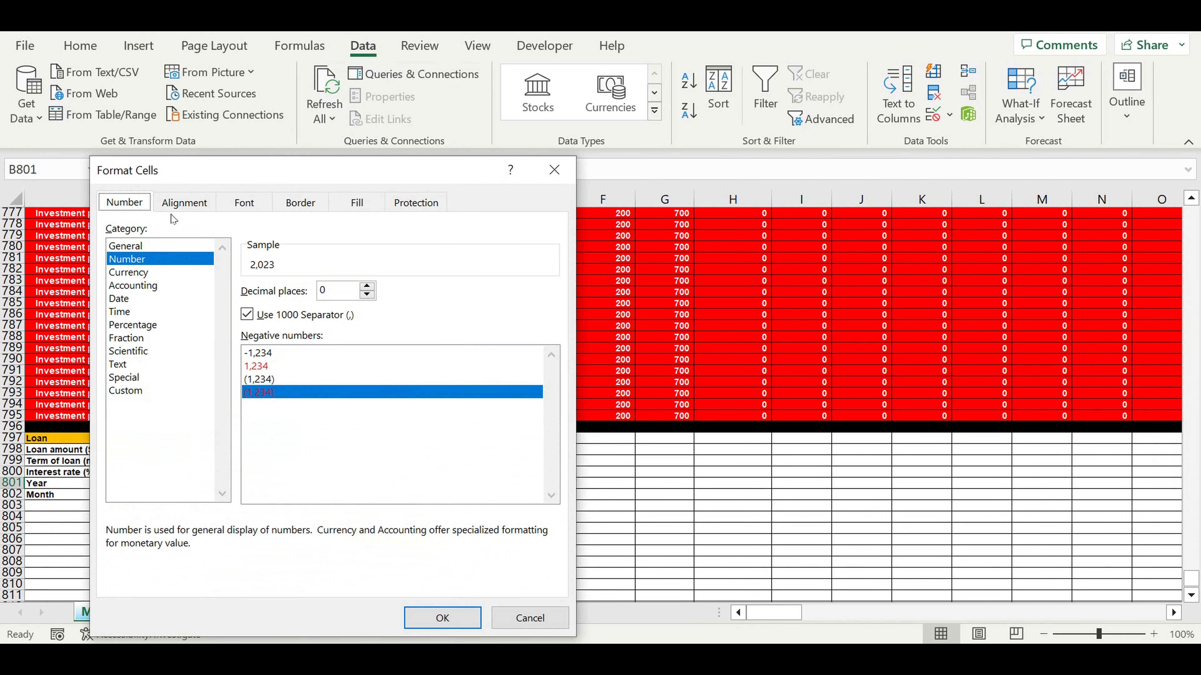
{"action": "left_click", "coordinate": [246, 314]}
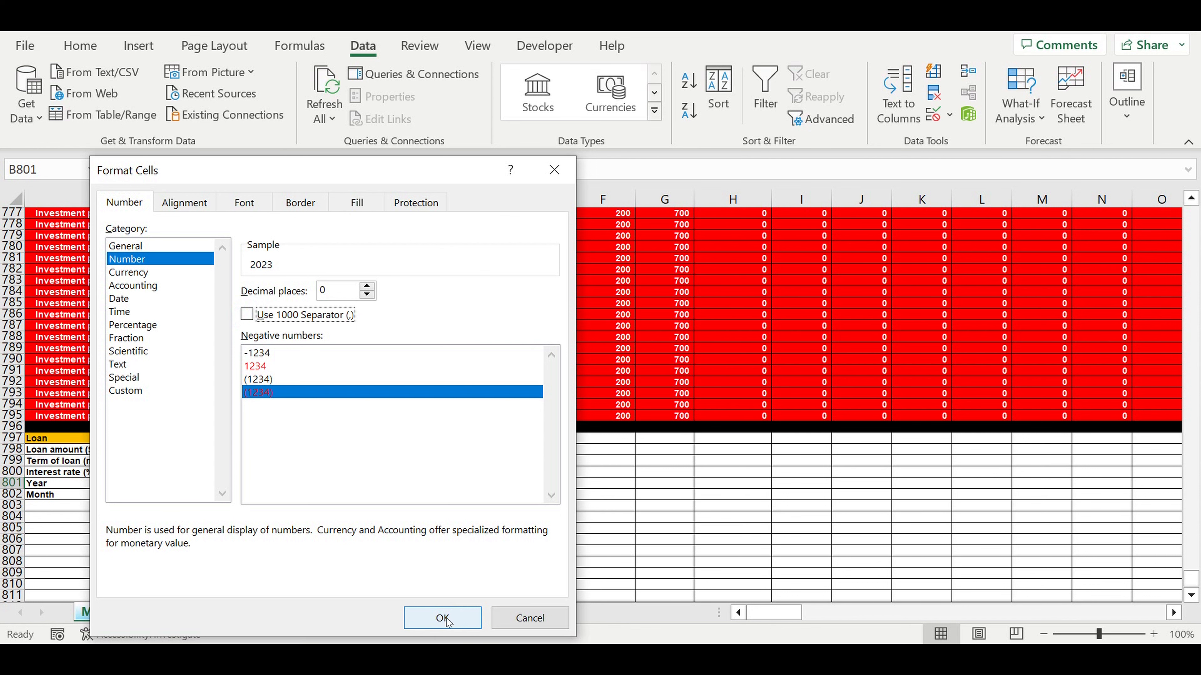
{"action": "key", "text": "Return"}
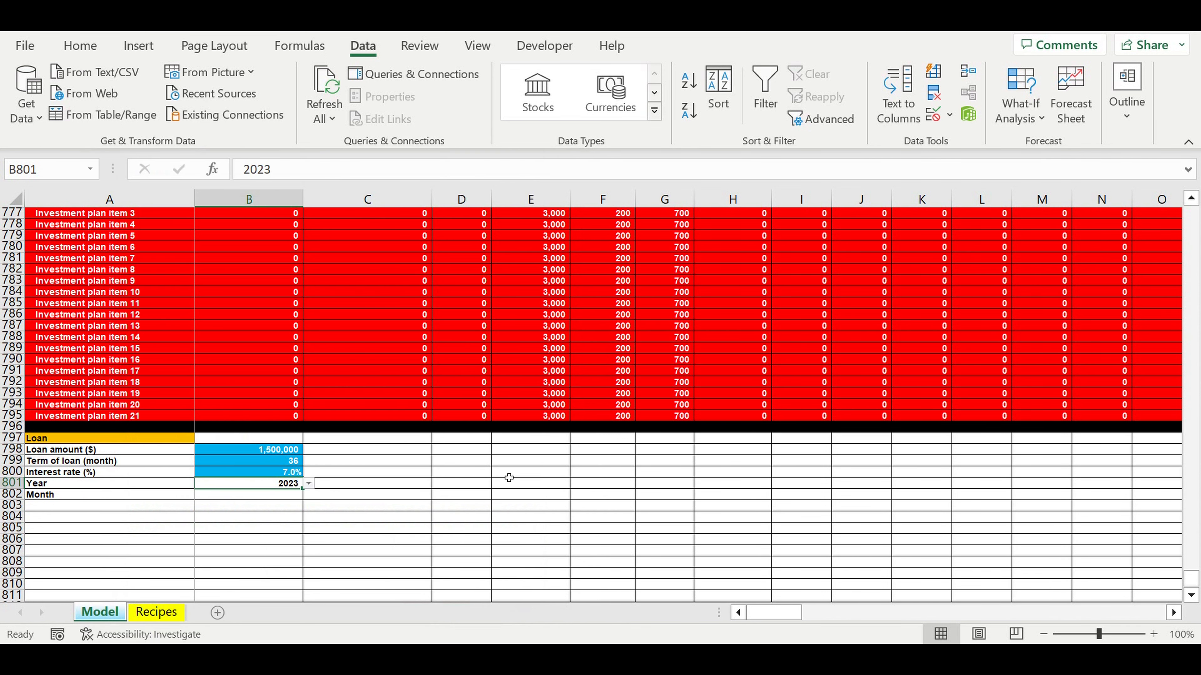
{"action": "left_click", "coordinate": [80, 45]}
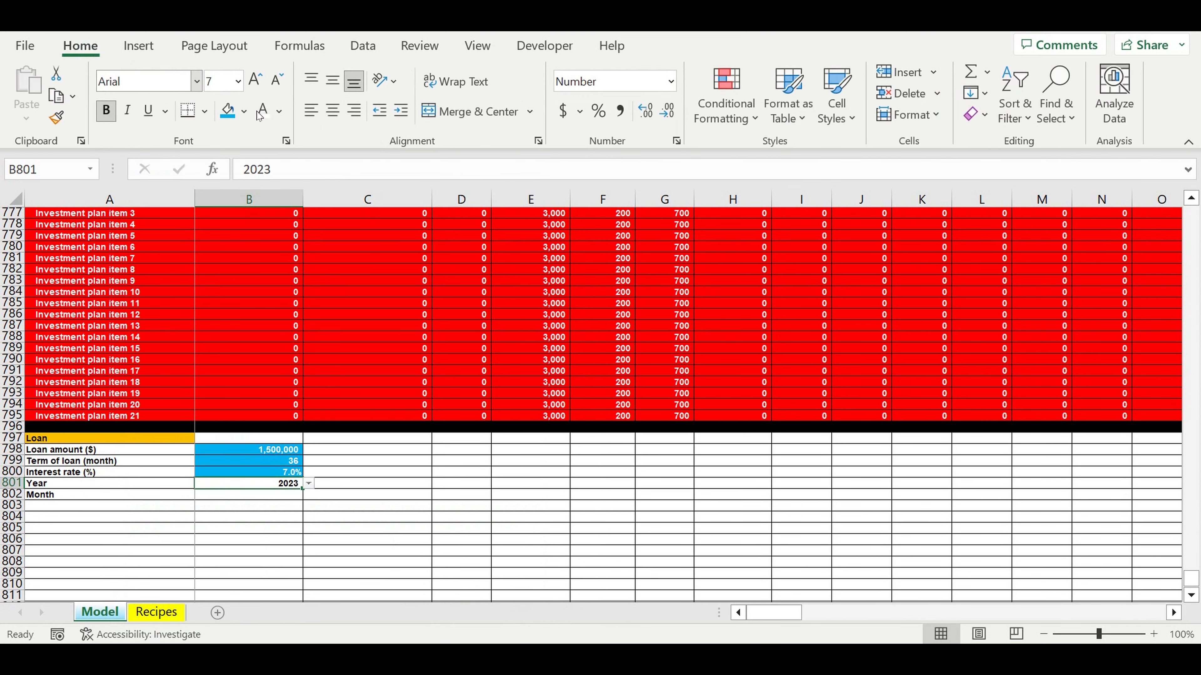
{"action": "left_click", "coordinate": [228, 111]}
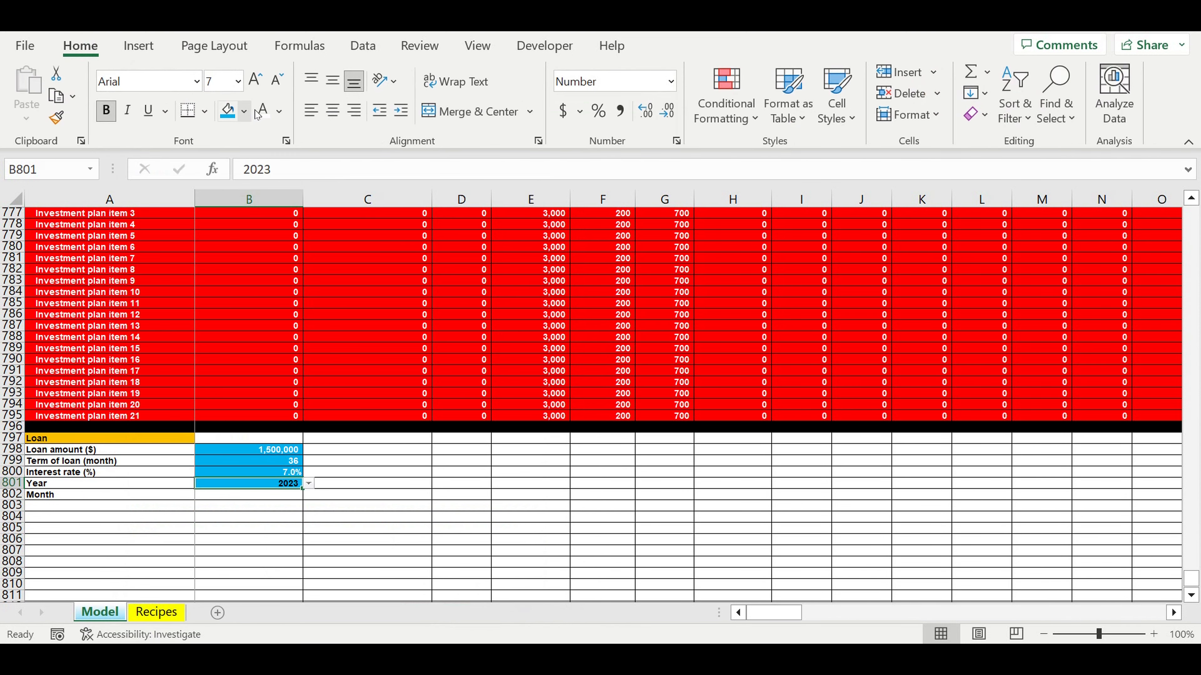
Add list data validation to B802 using the month names in $C$1:$C$12 as its source
{"action": "left_click", "coordinate": [267, 499]}
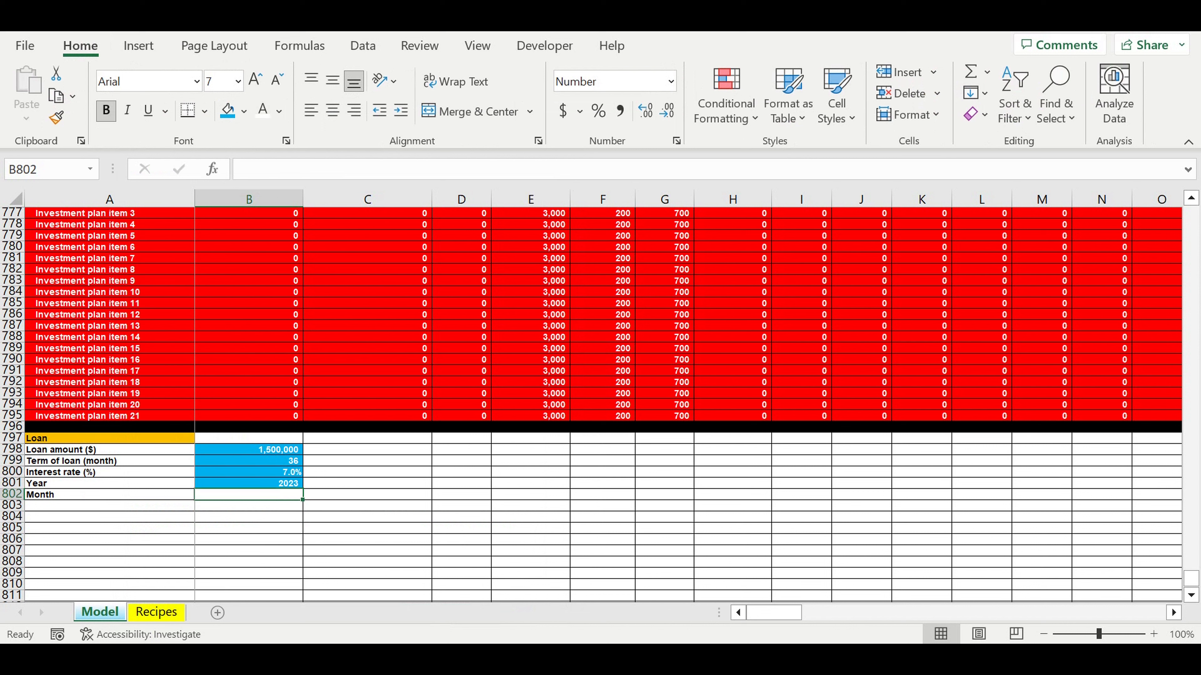
{"action": "left_click", "coordinate": [362, 46]}
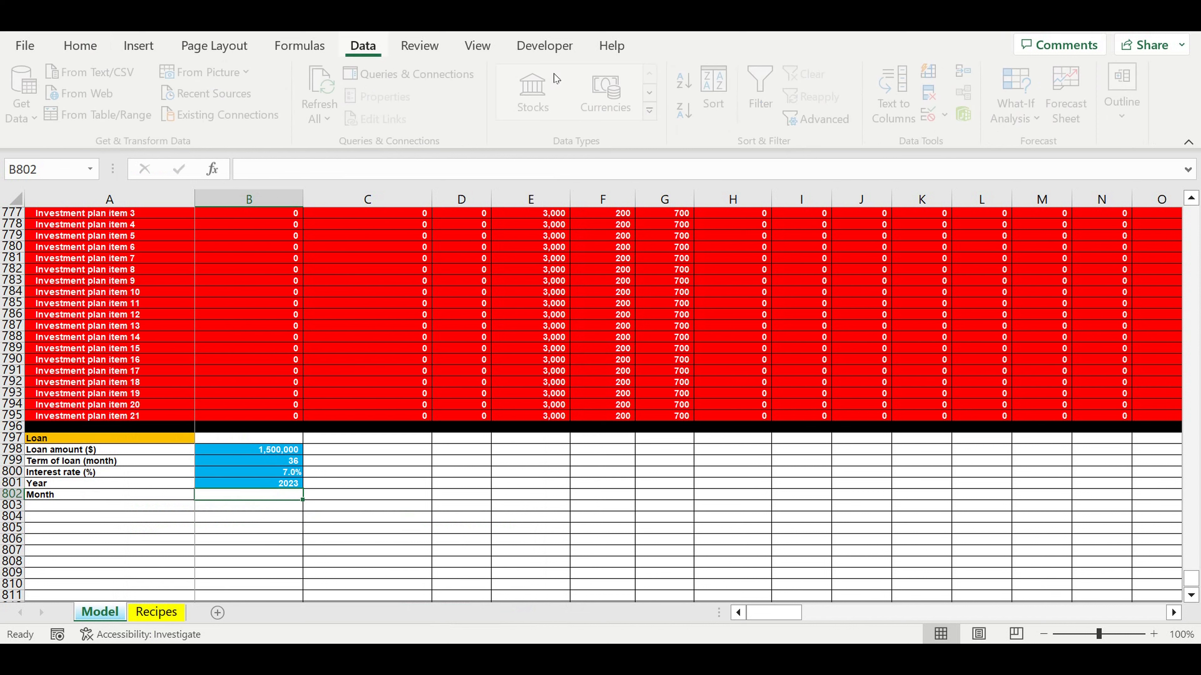
{"action": "left_click", "coordinate": [949, 115]}
{"action": "left_click", "coordinate": [955, 143]}
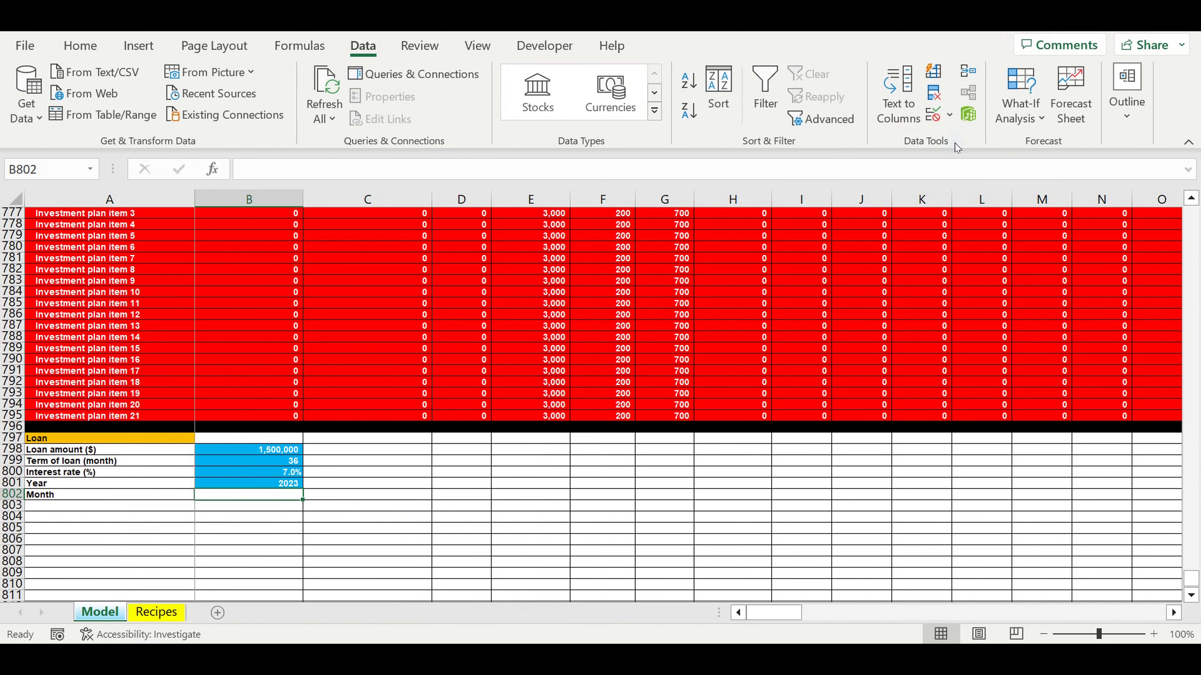
{"action": "left_click", "coordinate": [746, 116]}
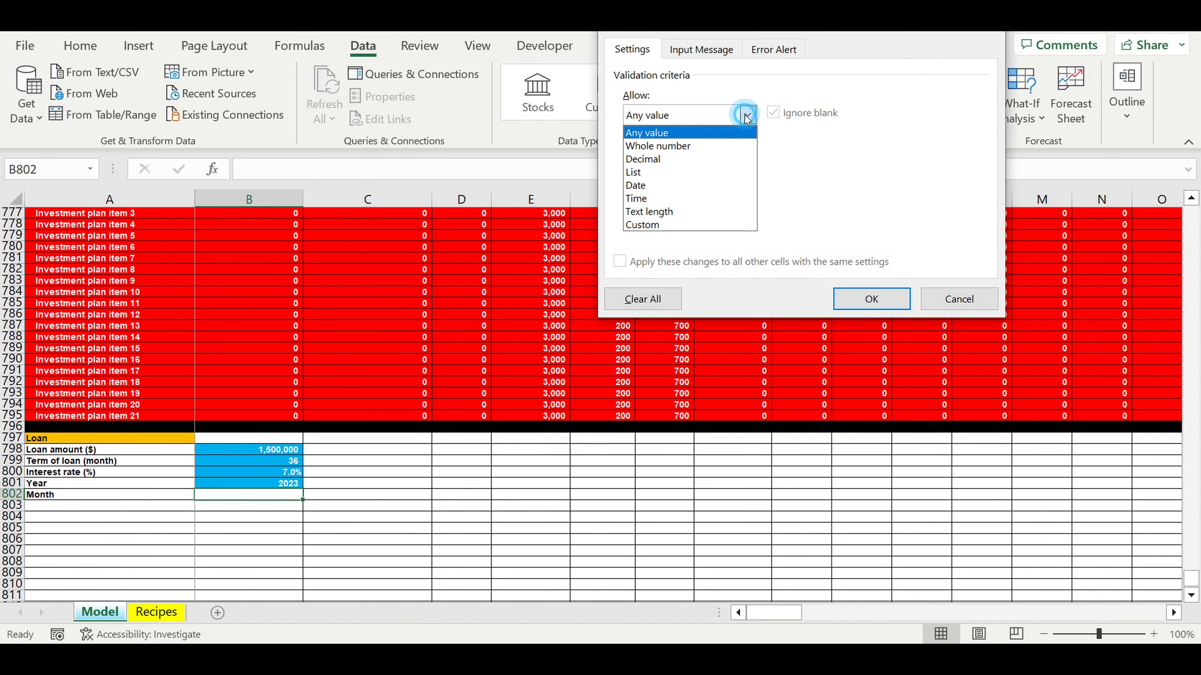
{"action": "left_click", "coordinate": [700, 172]}
{"action": "left_click", "coordinate": [876, 195]}
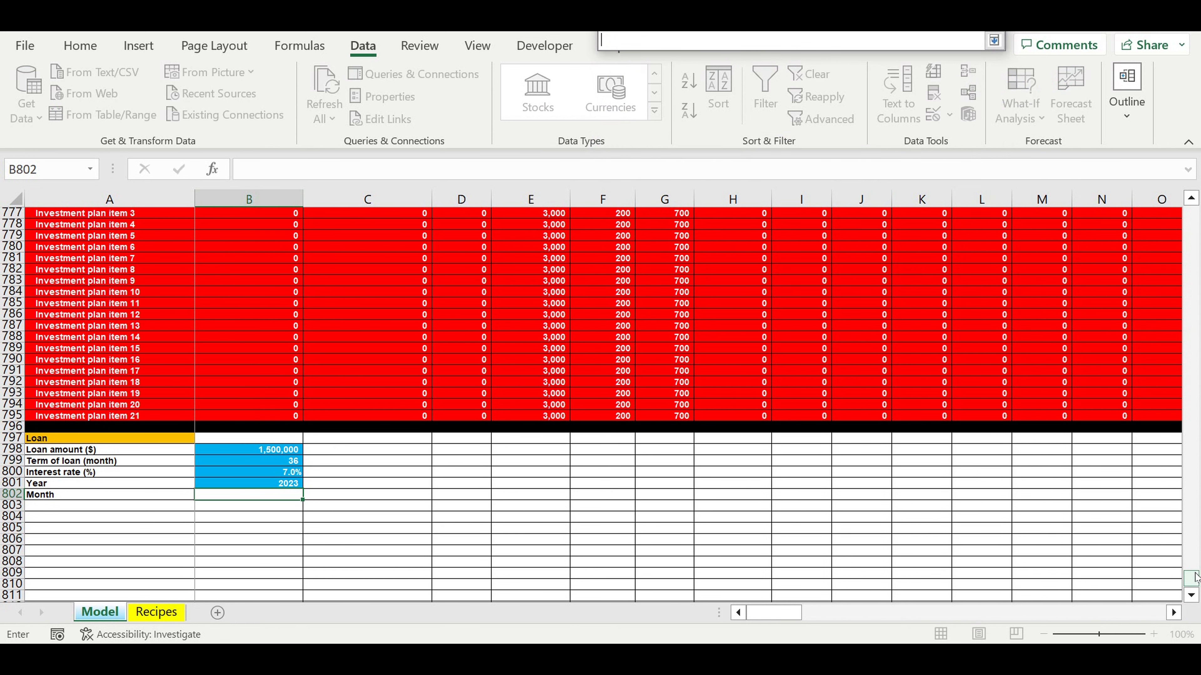
{"action": "left_click_drag", "start_coordinate": [1195, 580], "coordinate": [1191, 213]}
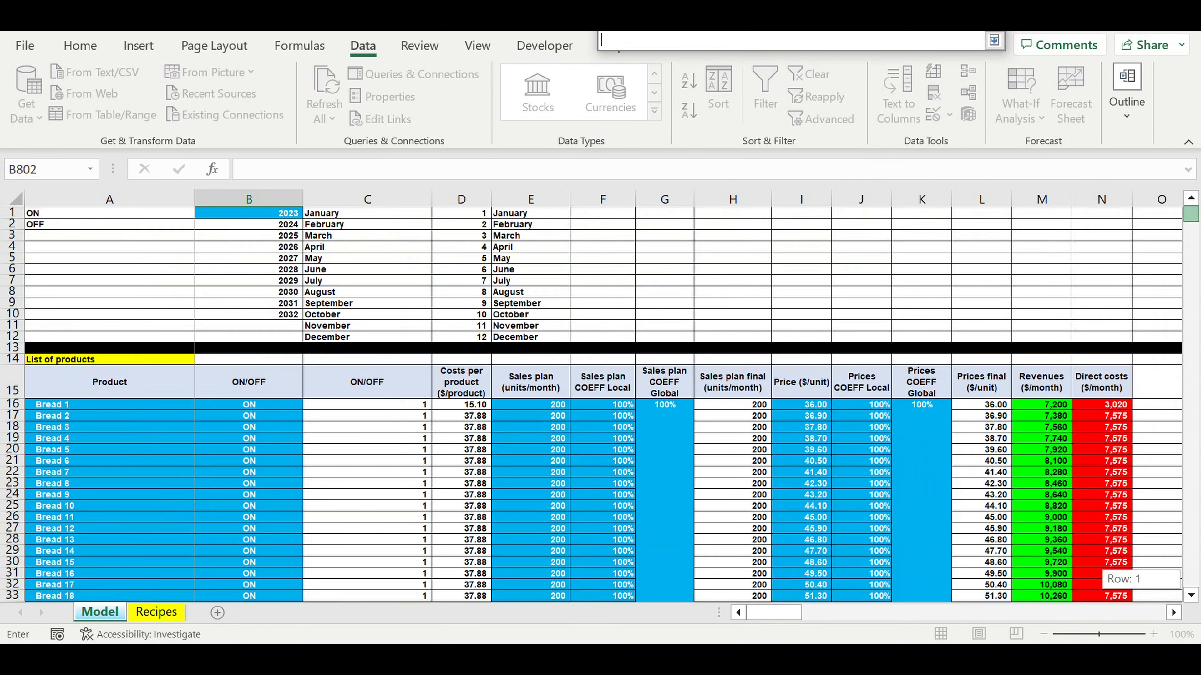
{"action": "left_click_drag", "start_coordinate": [339, 218], "coordinate": [352, 337]}
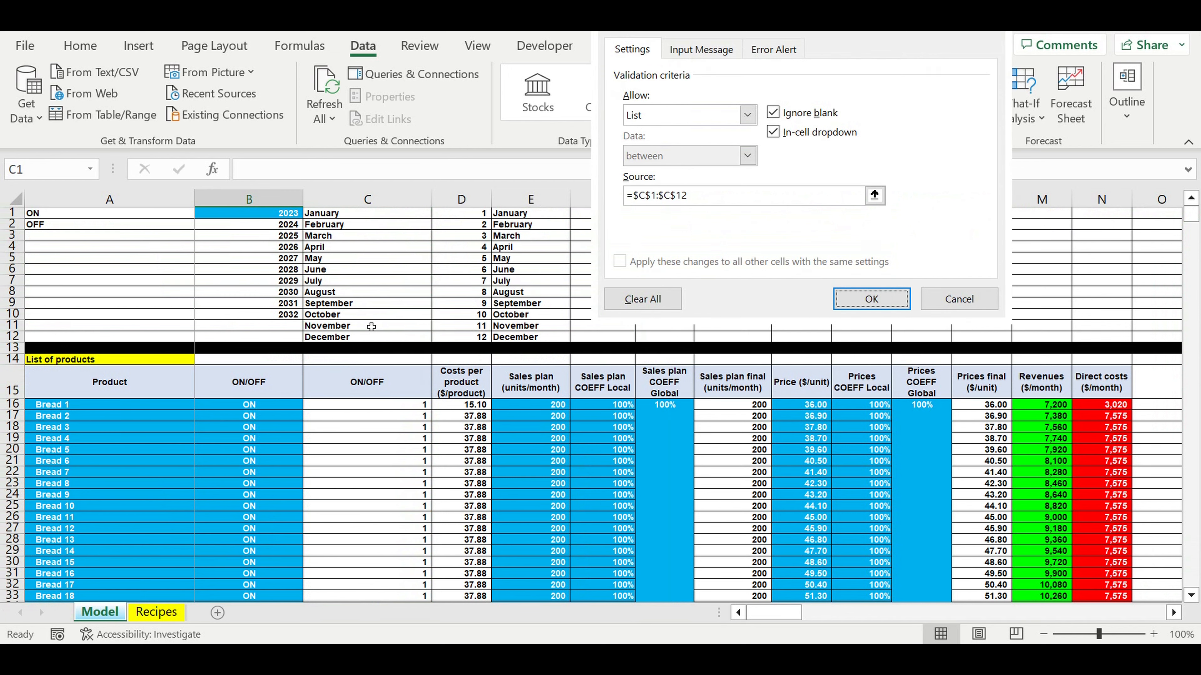
{"action": "key", "text": "Return"}
{"action": "key", "text": "Return"}
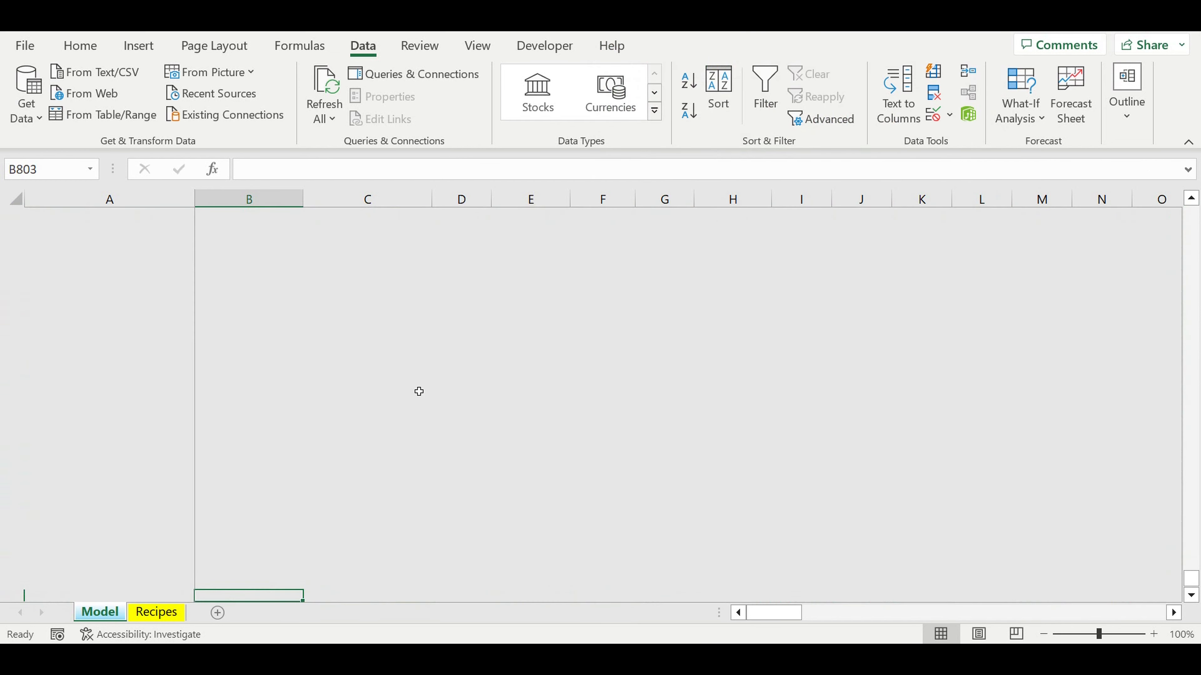
Choose May from the drop-down list in the loan's Month cell B802
{"action": "scroll", "coordinate": [424, 396], "scroll_direction": "down", "scroll_amount": 3}
{"action": "left_click", "coordinate": [297, 484]}
{"action": "left_click", "coordinate": [309, 484]}
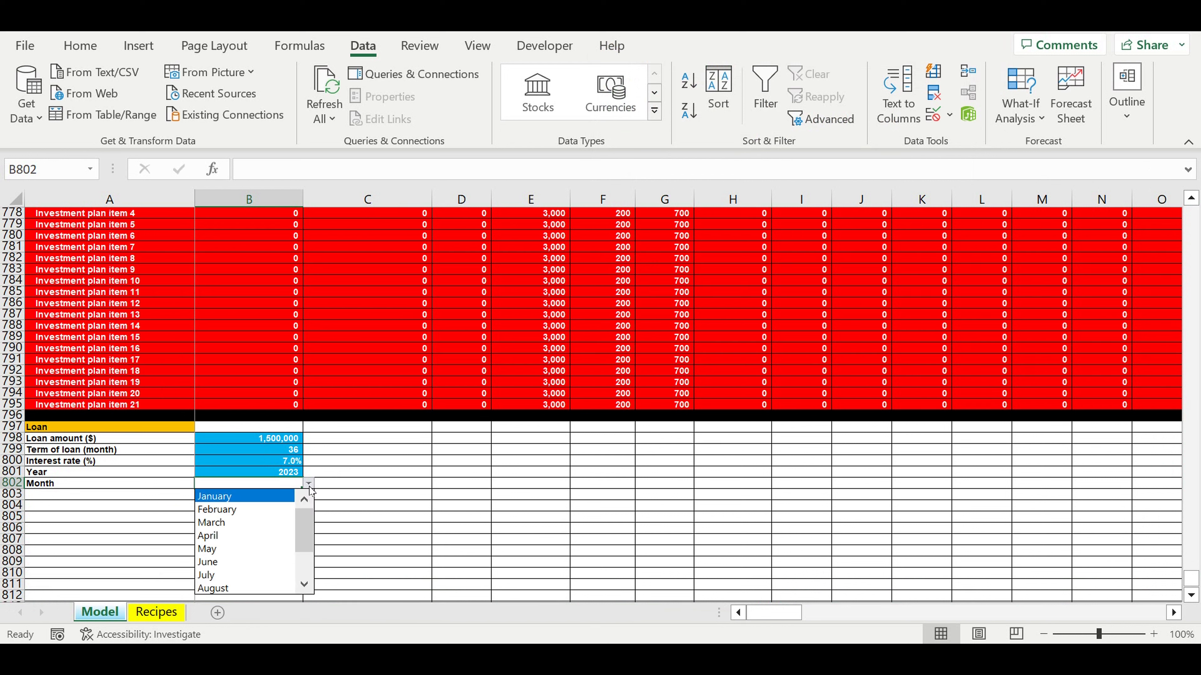
{"action": "left_click", "coordinate": [234, 549]}
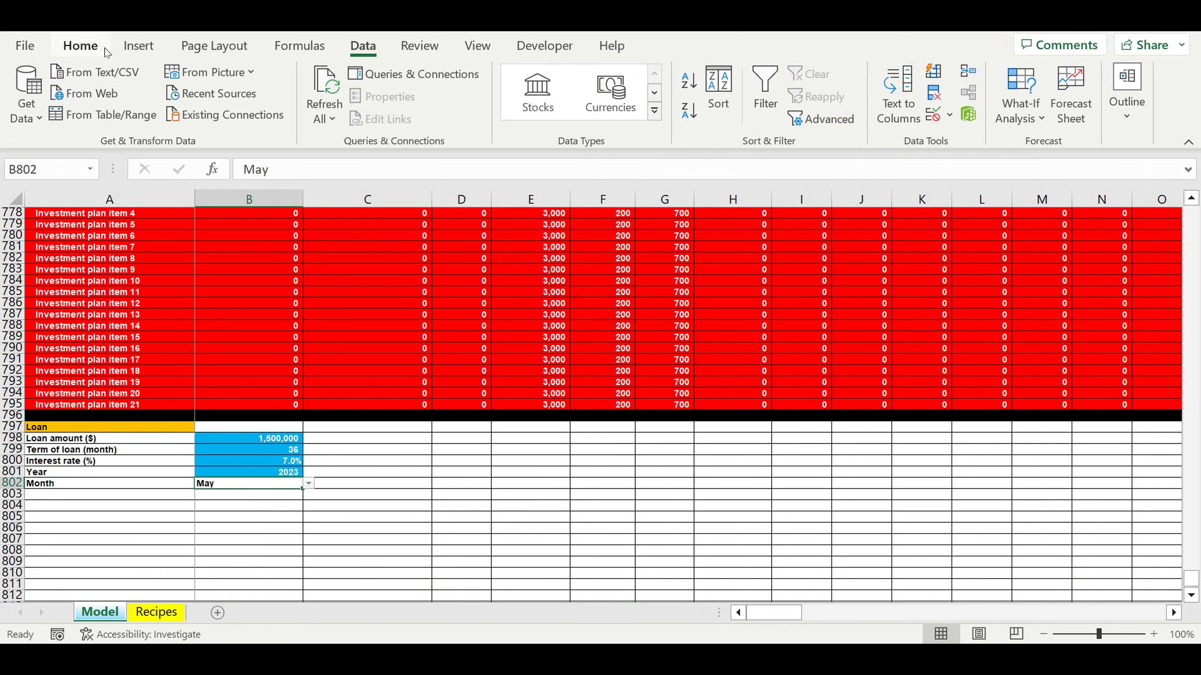
Right-align the month in B802 and give the cell white text with the light blue input fill
{"action": "left_click", "coordinate": [94, 46]}
{"action": "left_click", "coordinate": [354, 110]}
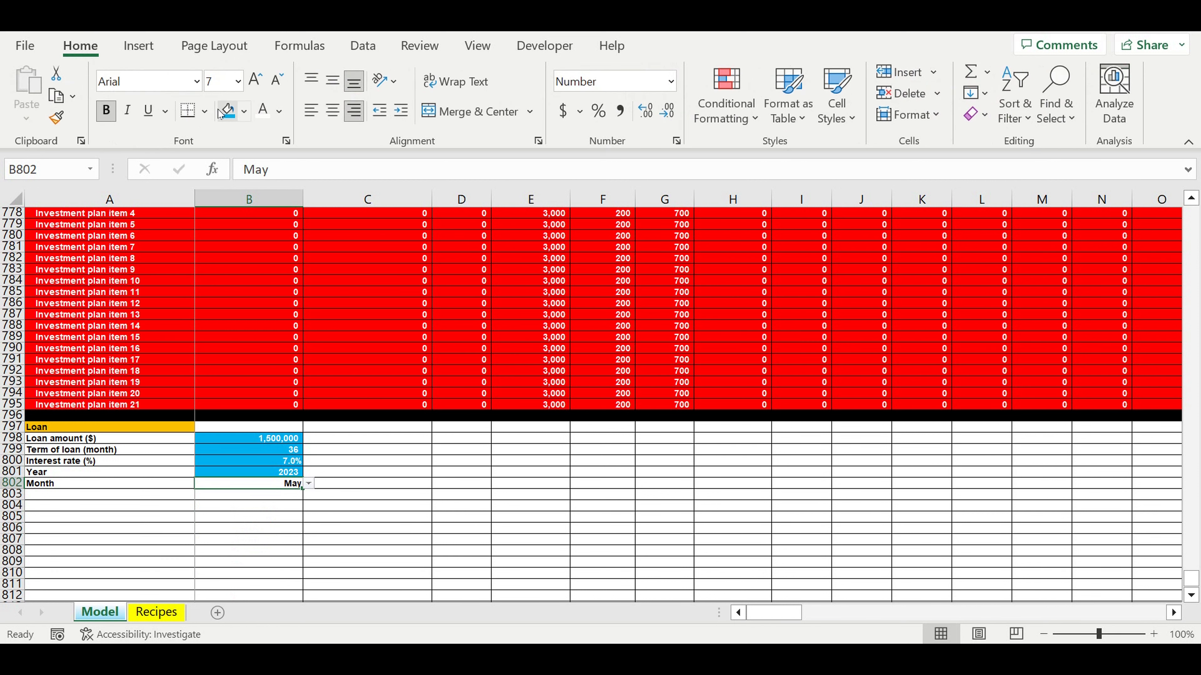
{"action": "left_click", "coordinate": [229, 113]}
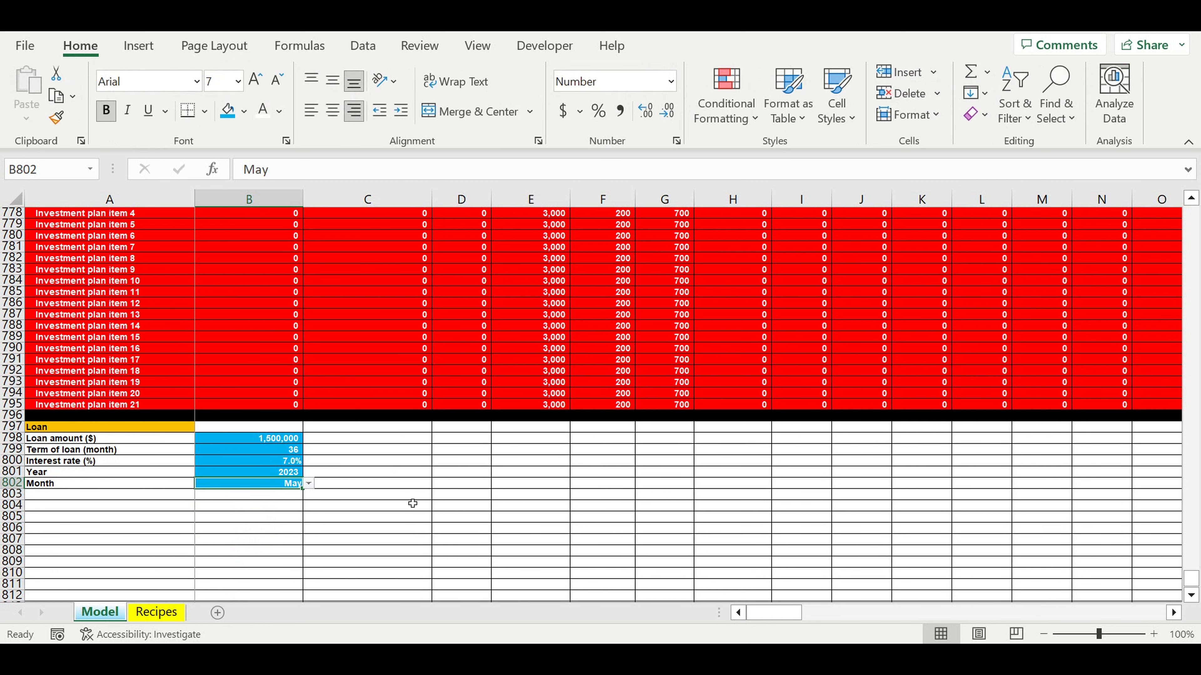
{"action": "left_click", "coordinate": [420, 496]}
Label A803 as Grace period for principle payment (month) and autofit column A to the text
{"action": "scroll", "coordinate": [65, 443], "scroll_direction": "down", "scroll_amount": 2}
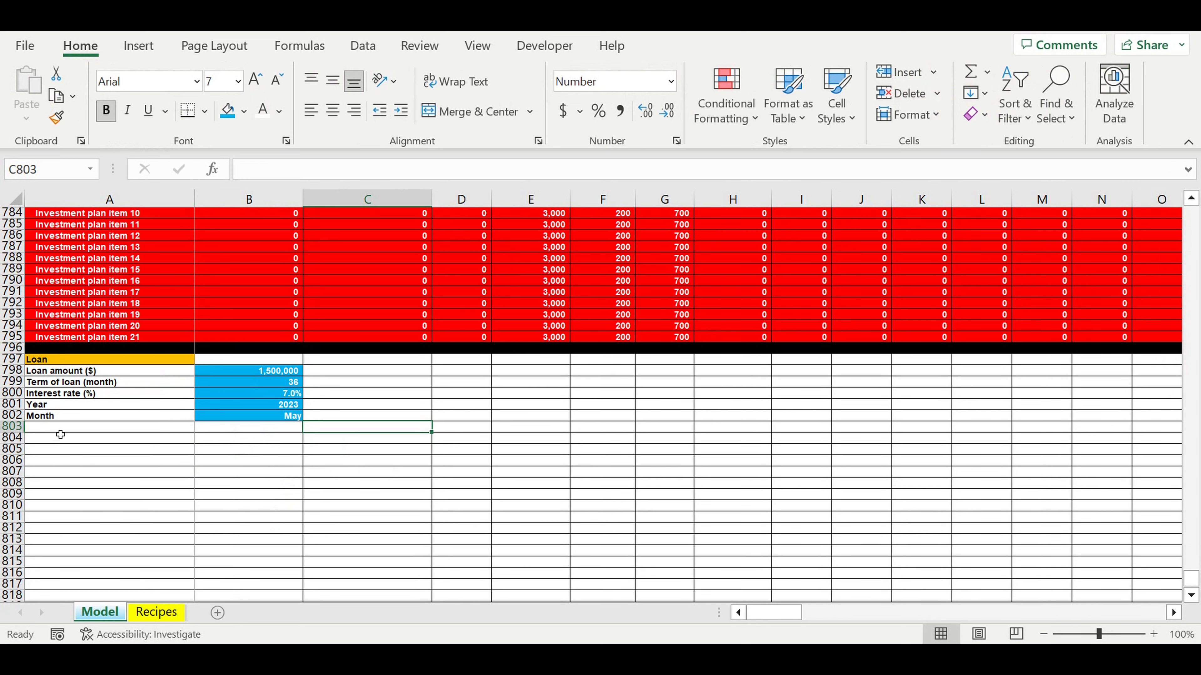
{"action": "left_click", "coordinate": [189, 428]}
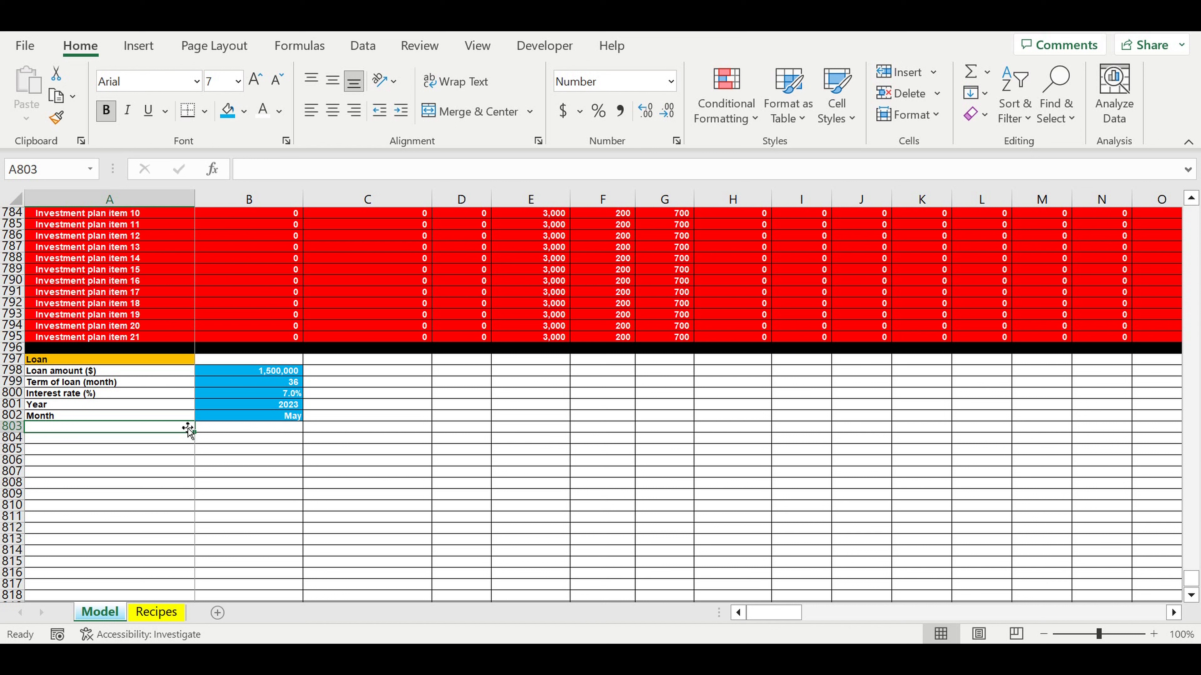
{"action": "type", "text": "Grace period for pr"}
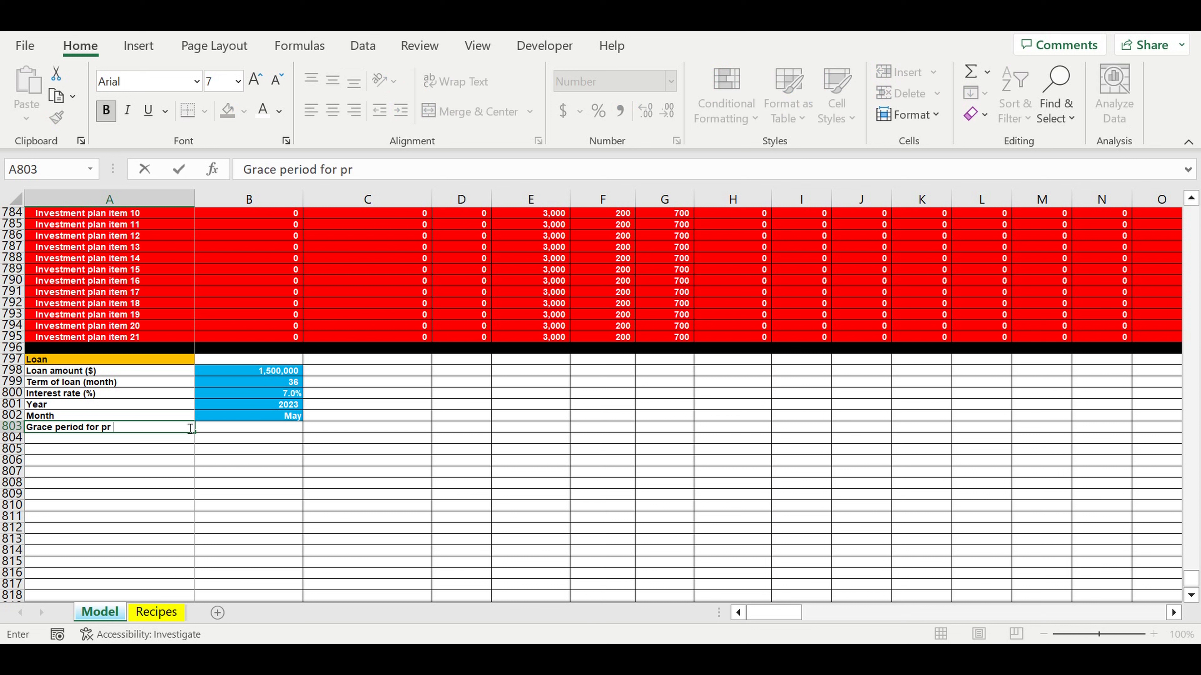
{"action": "type", "text": "inciple payme"}
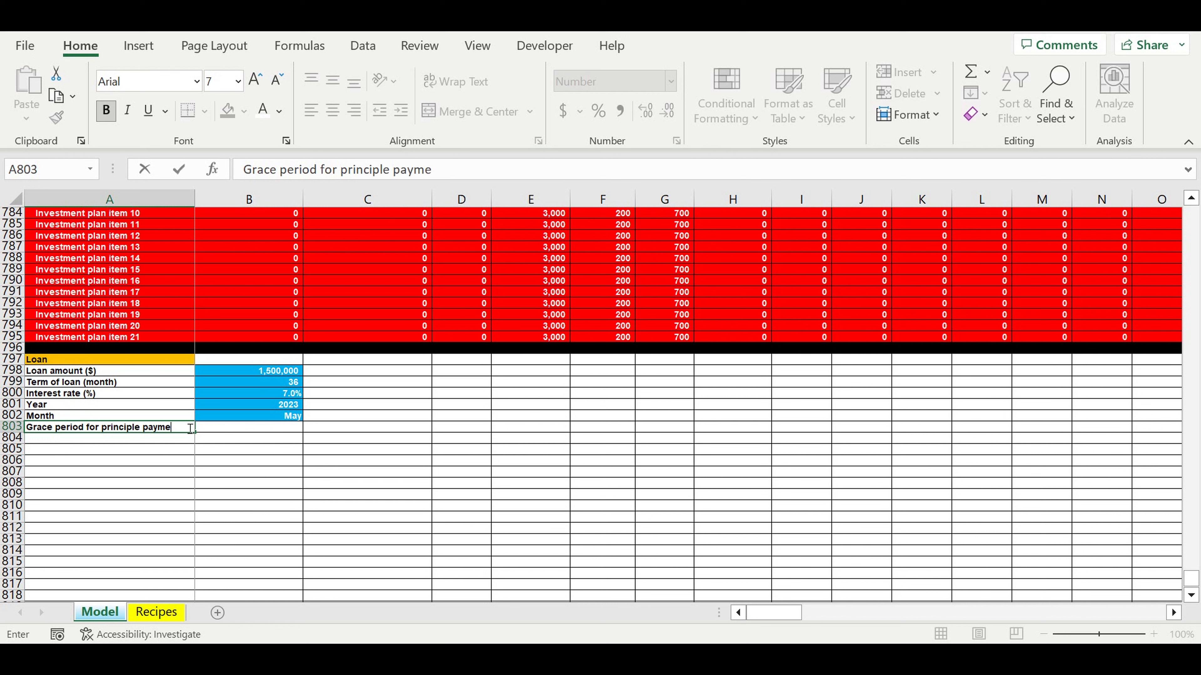
{"action": "type", "text": "nt (month"}
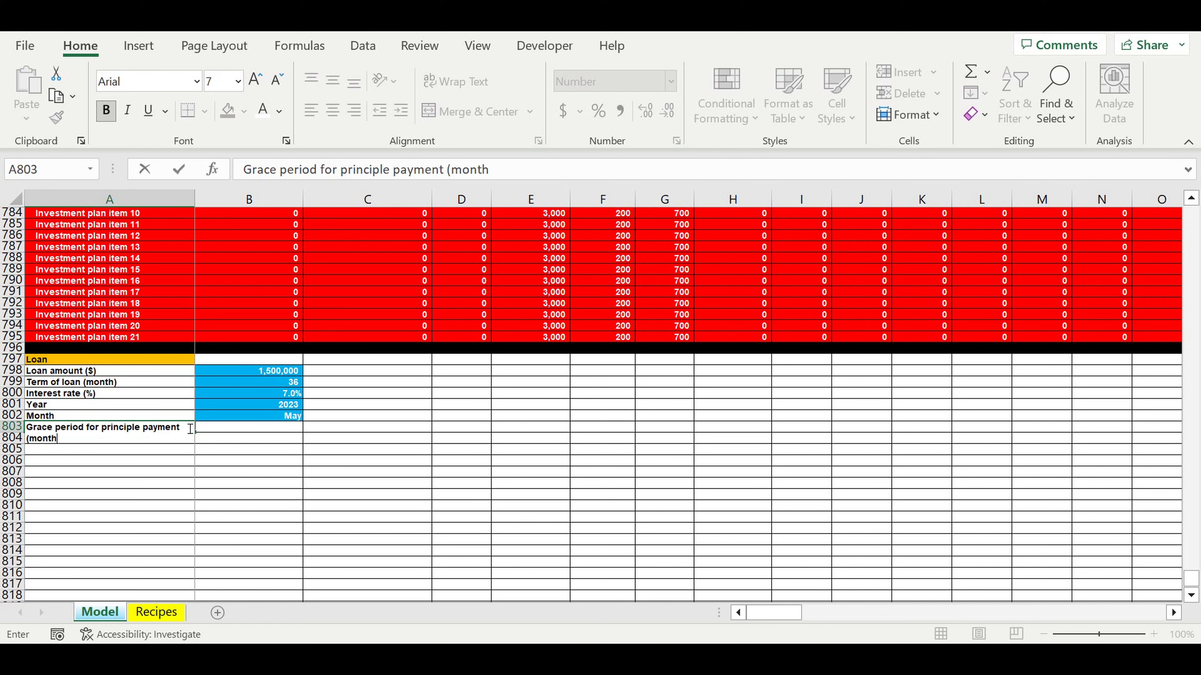
{"action": "type", "text": ")"}
{"action": "key", "text": "Return"}
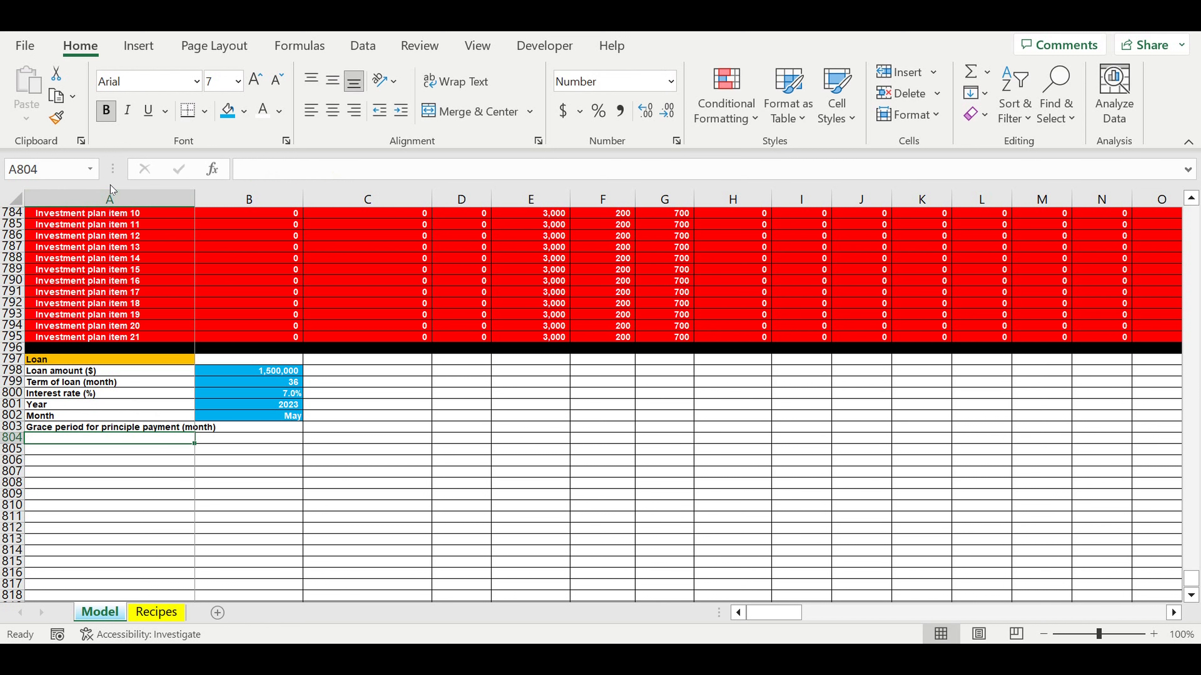
{"action": "double_click", "coordinate": [195, 199]}
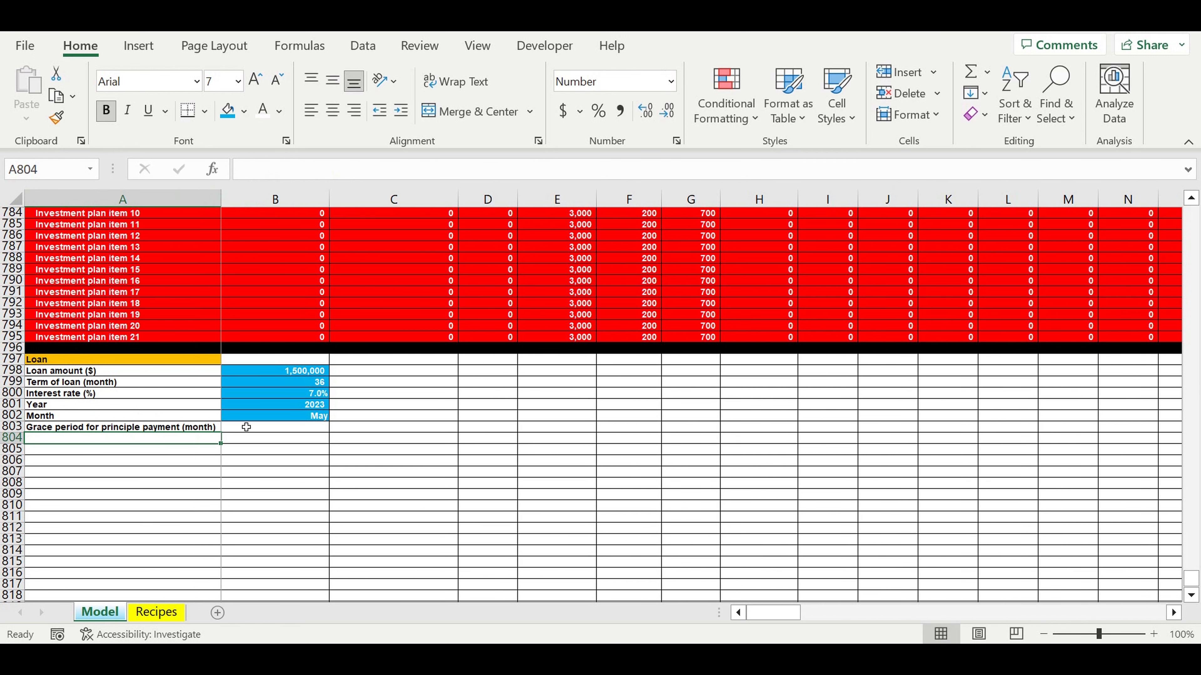
Enter a principle grace period of 12 in B803 and format it with light blue fill and white text
{"action": "left_click", "coordinate": [263, 426]}
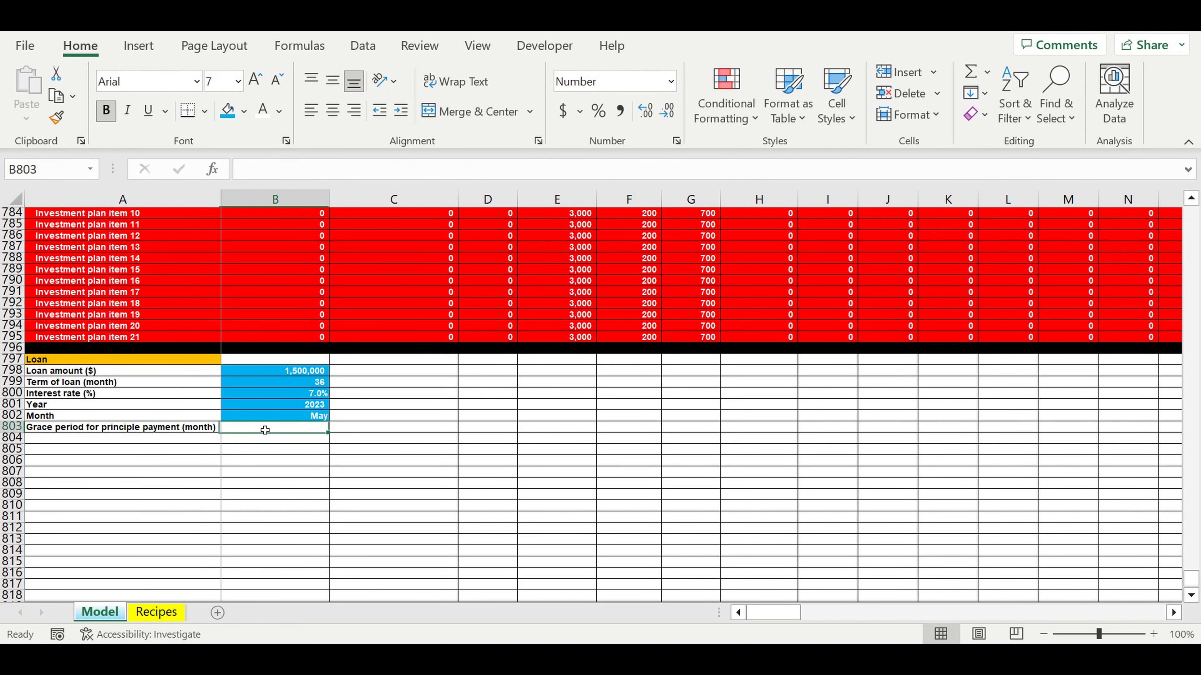
{"action": "type", "text": "12"}
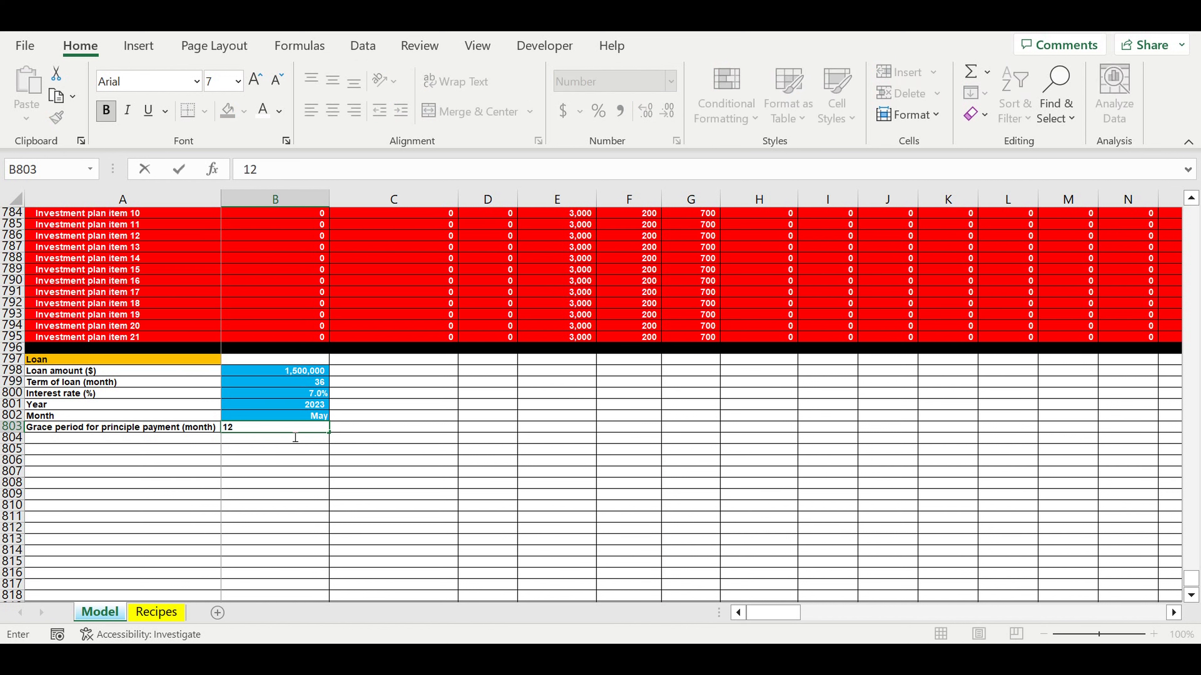
{"action": "left_click", "coordinate": [326, 479]}
{"action": "left_click", "coordinate": [308, 427]}
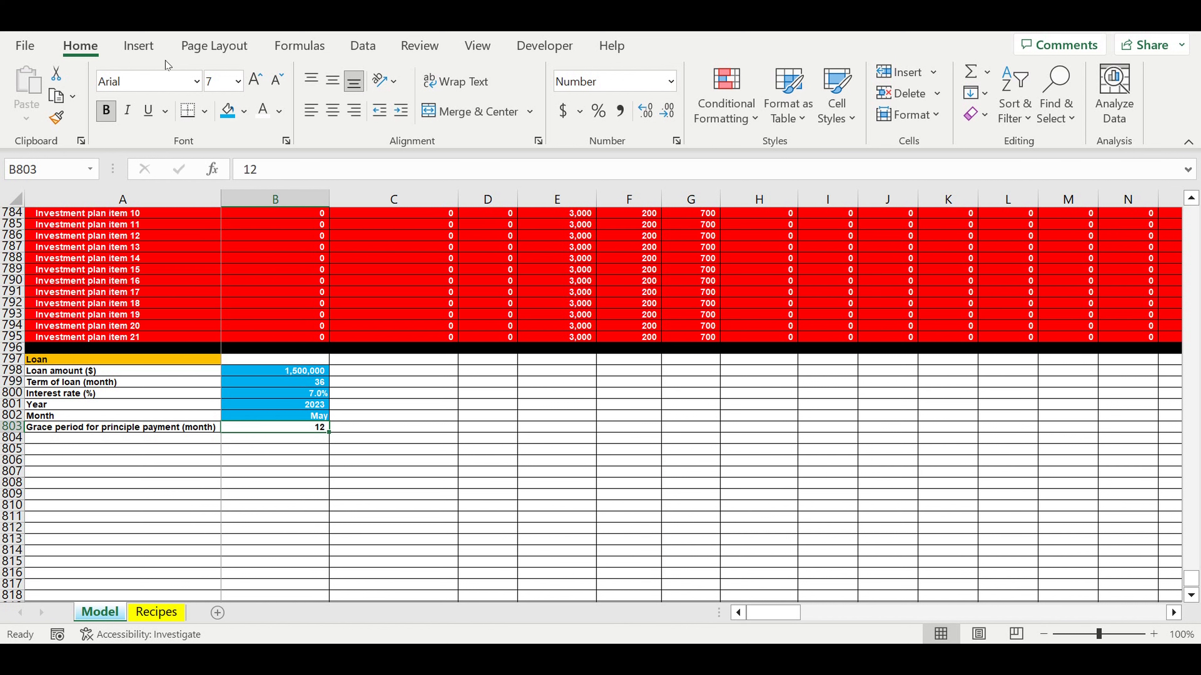
{"action": "left_click", "coordinate": [229, 116]}
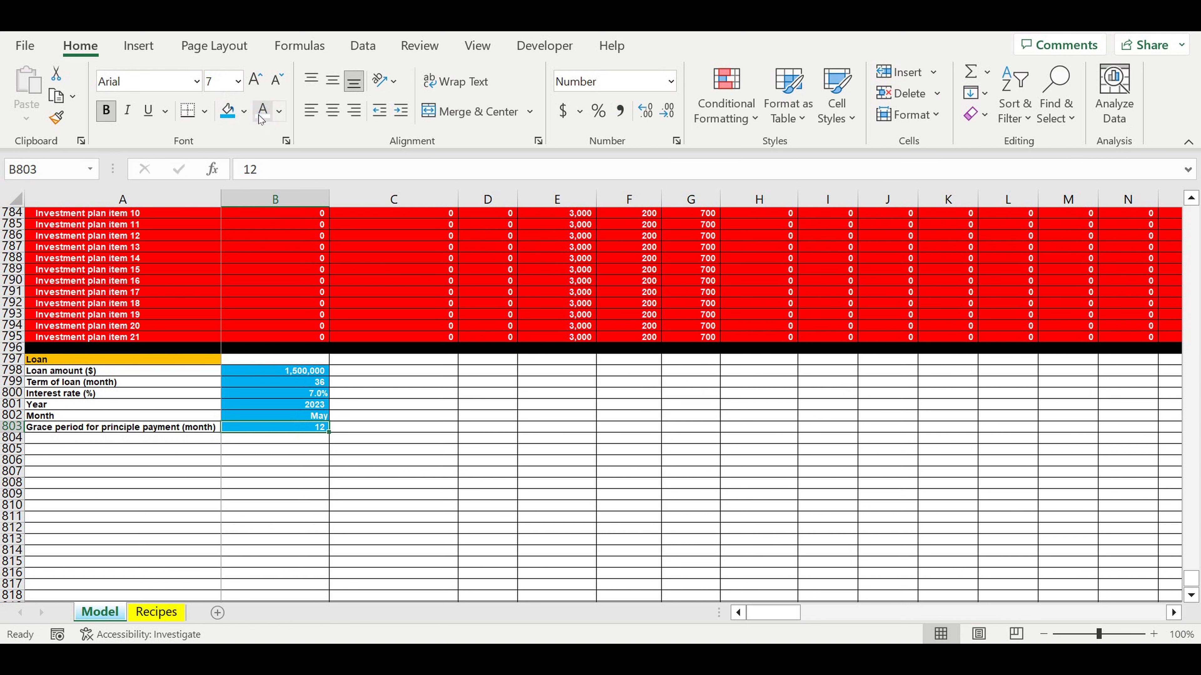
Copy the grace period label down to A804 and reword it as Grace period for interest payment (month)
{"action": "left_click", "coordinate": [85, 427]}
{"action": "left_click_drag", "start_coordinate": [220, 431], "coordinate": [228, 448]}
{"action": "left_click", "coordinate": [118, 443]}
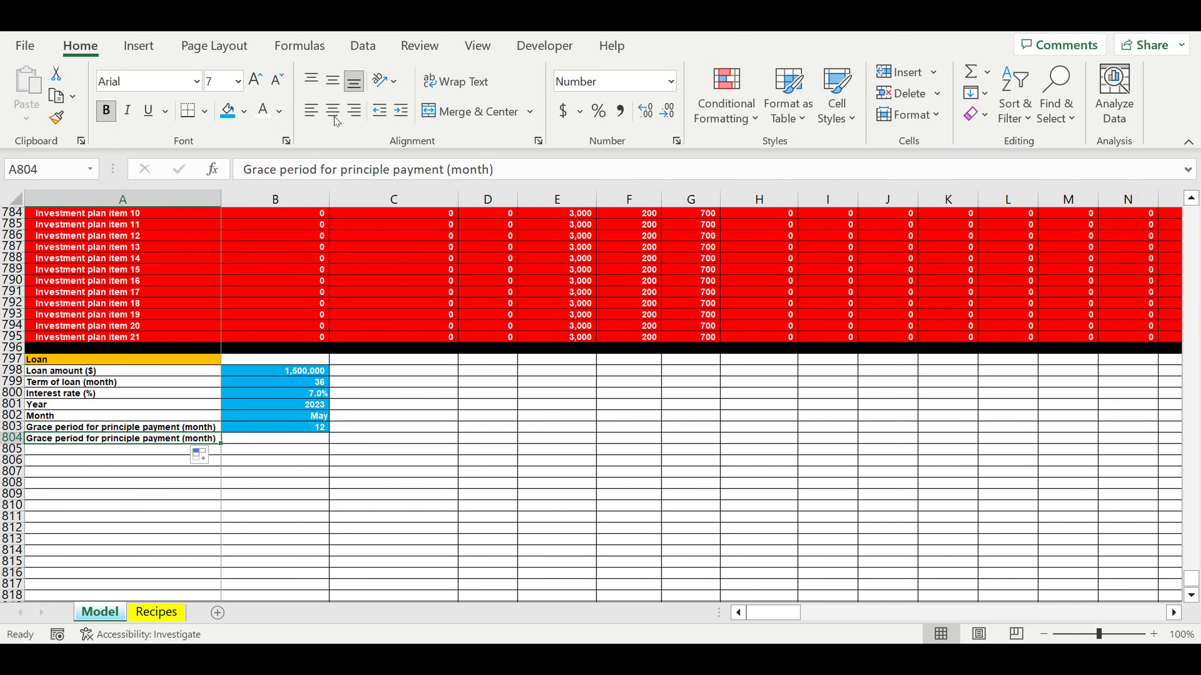
{"action": "left_click_drag", "start_coordinate": [341, 170], "coordinate": [397, 172]}
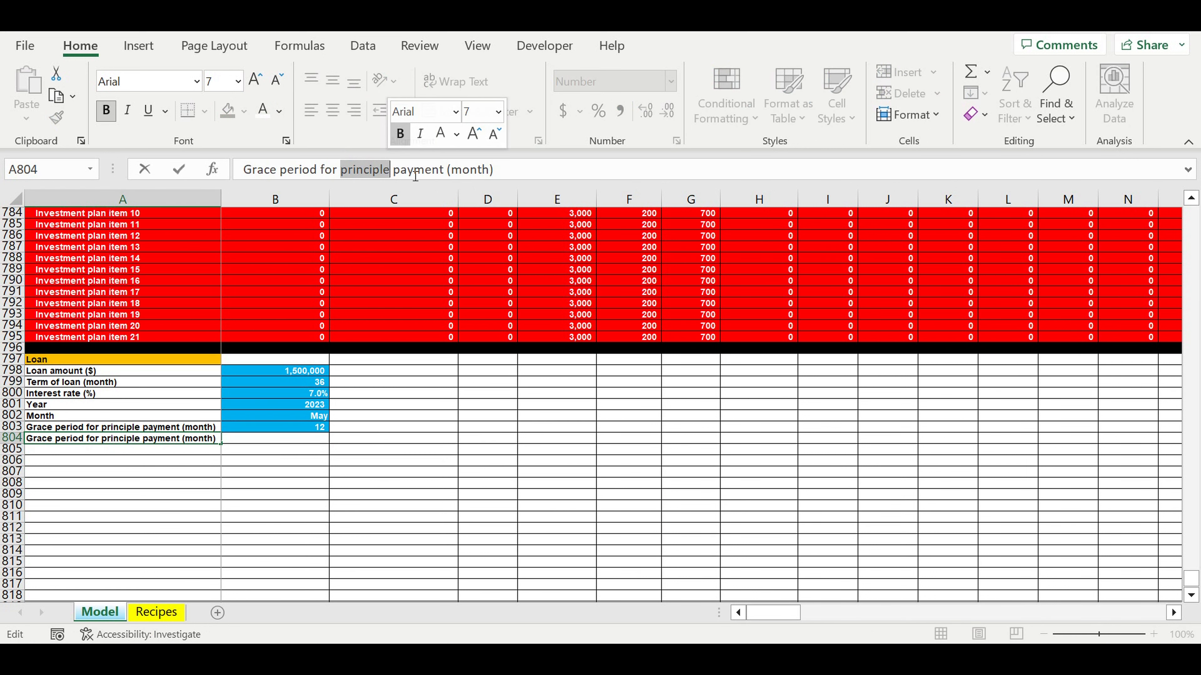
{"action": "type", "text": "interest"}
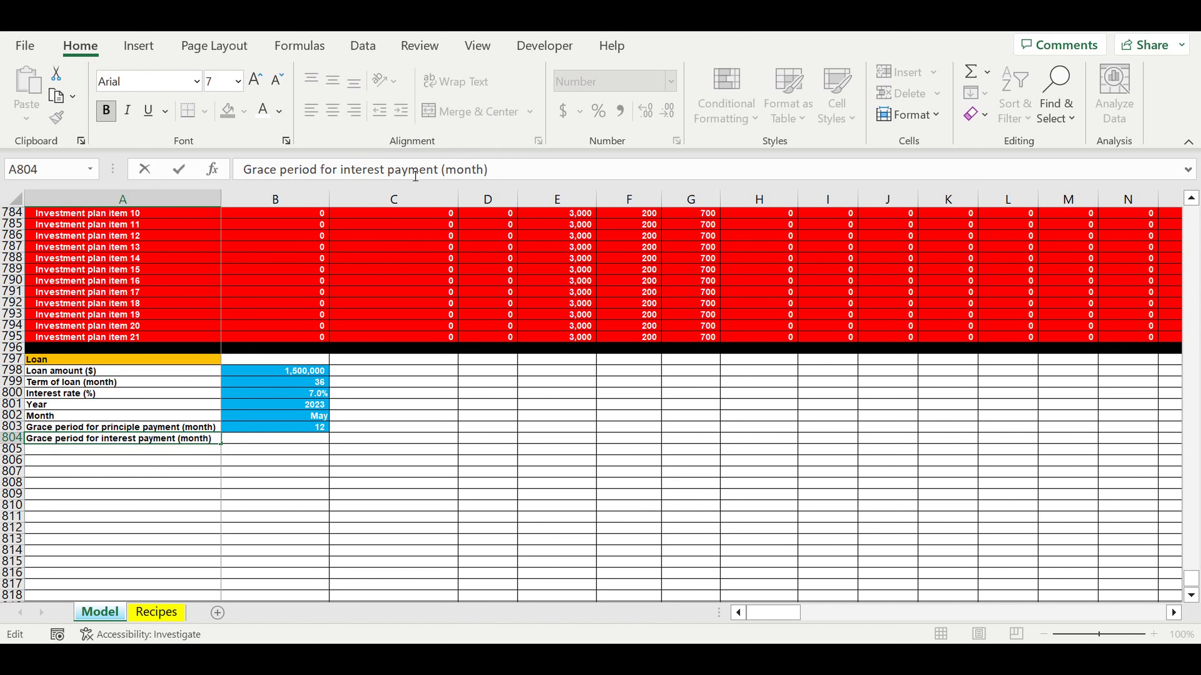
{"action": "key", "text": "Return"}
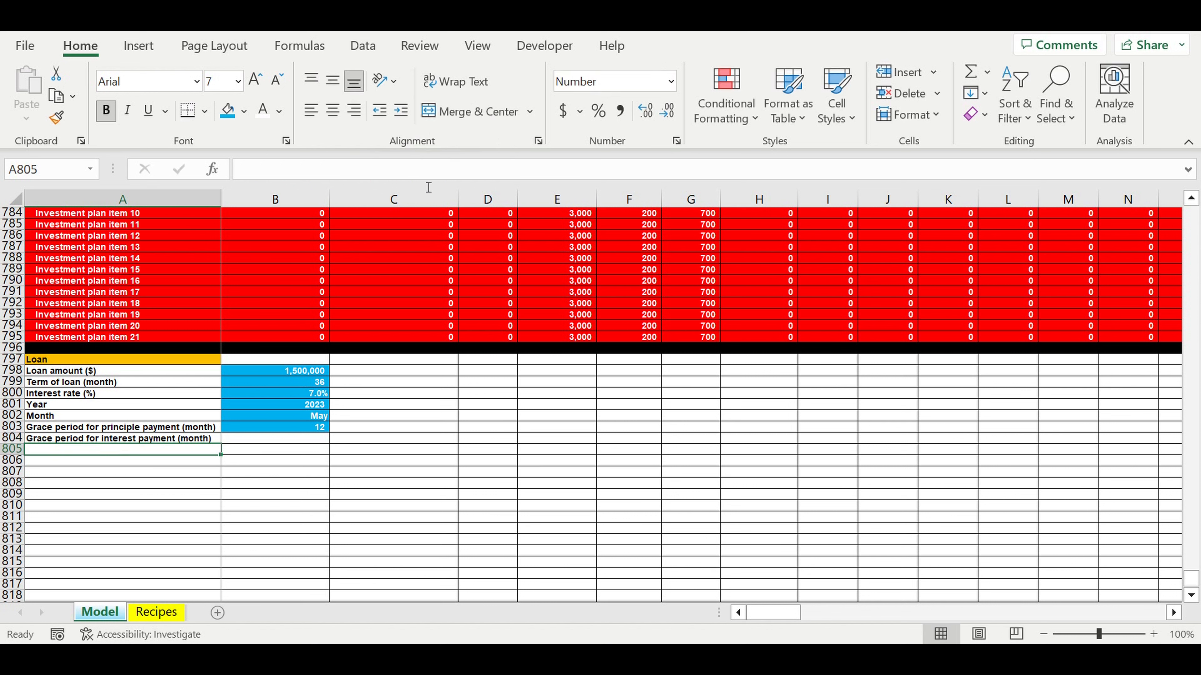
Copy the formatted input cell B803 down to B804 and set the interest grace period to 6
{"action": "left_click", "coordinate": [308, 428]}
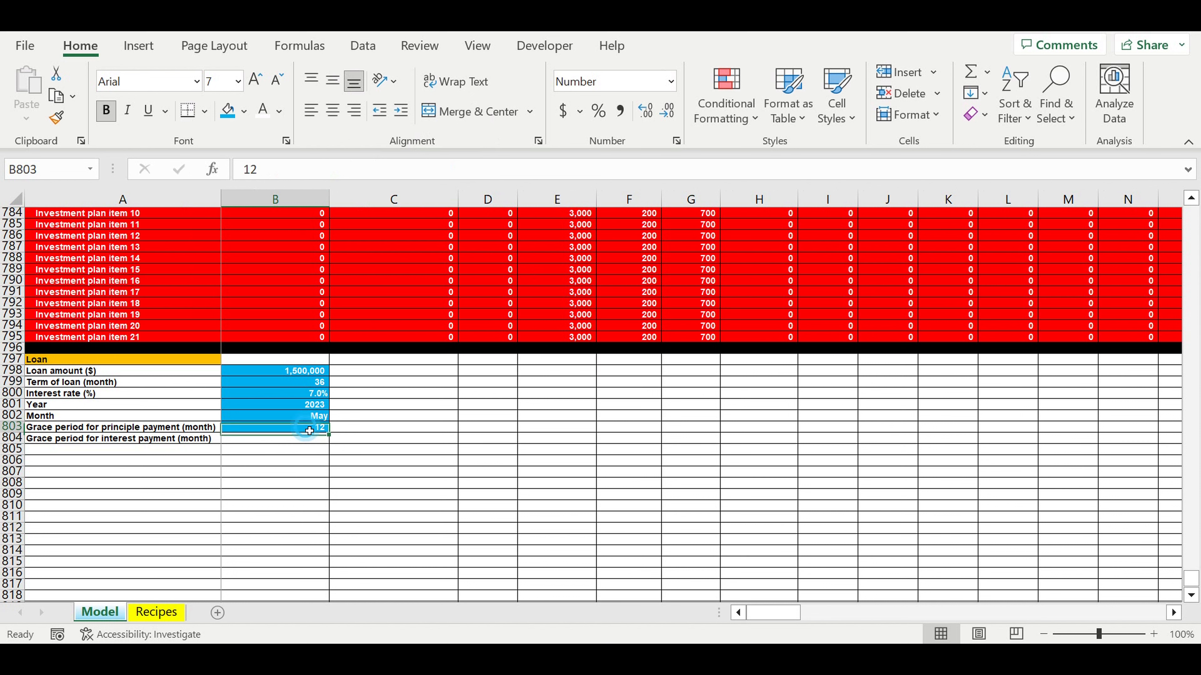
{"action": "left_click_drag", "start_coordinate": [337, 438], "coordinate": [331, 445]}
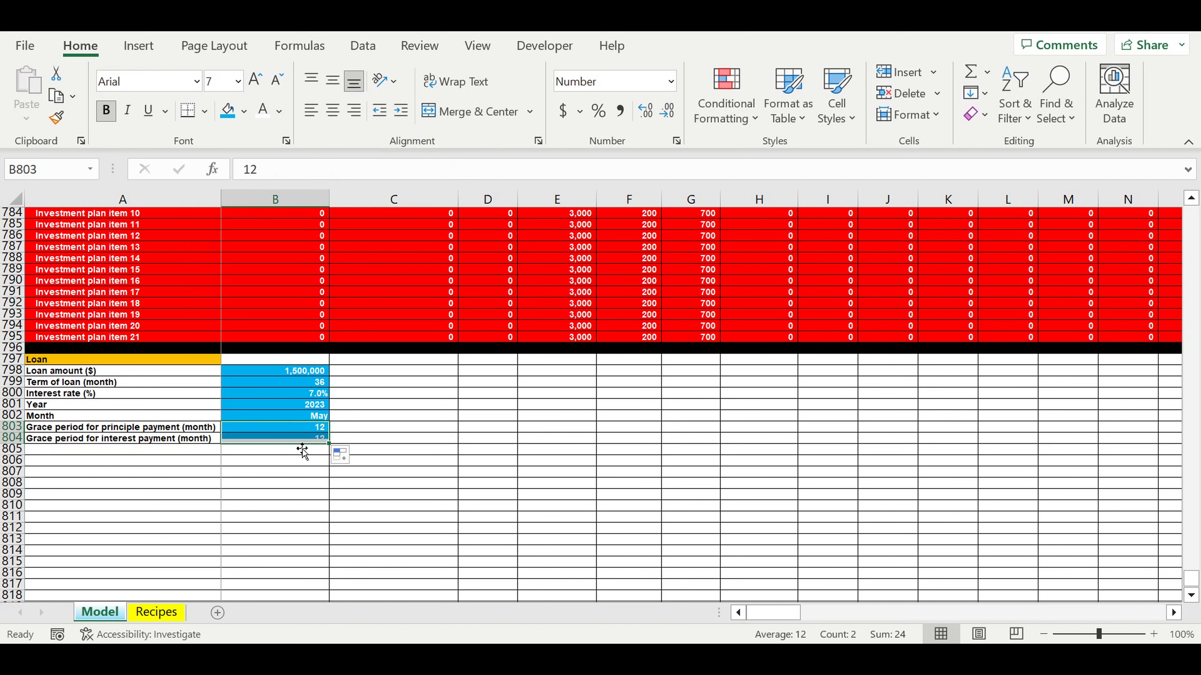
{"action": "left_click", "coordinate": [299, 444]}
{"action": "type", "text": "6"}
{"action": "key", "text": "Return"}
{"action": "left_click", "coordinate": [383, 452]}
{"action": "left_click_drag", "start_coordinate": [309, 373], "coordinate": [309, 440]}
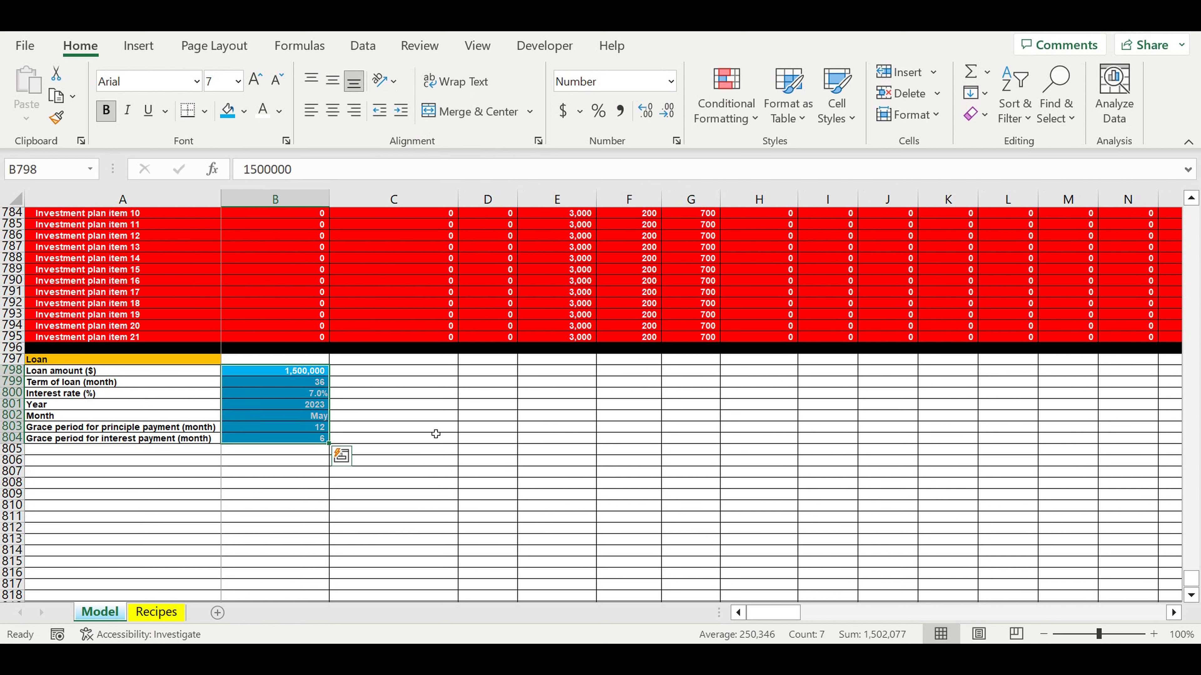
{"action": "left_click", "coordinate": [444, 417]}
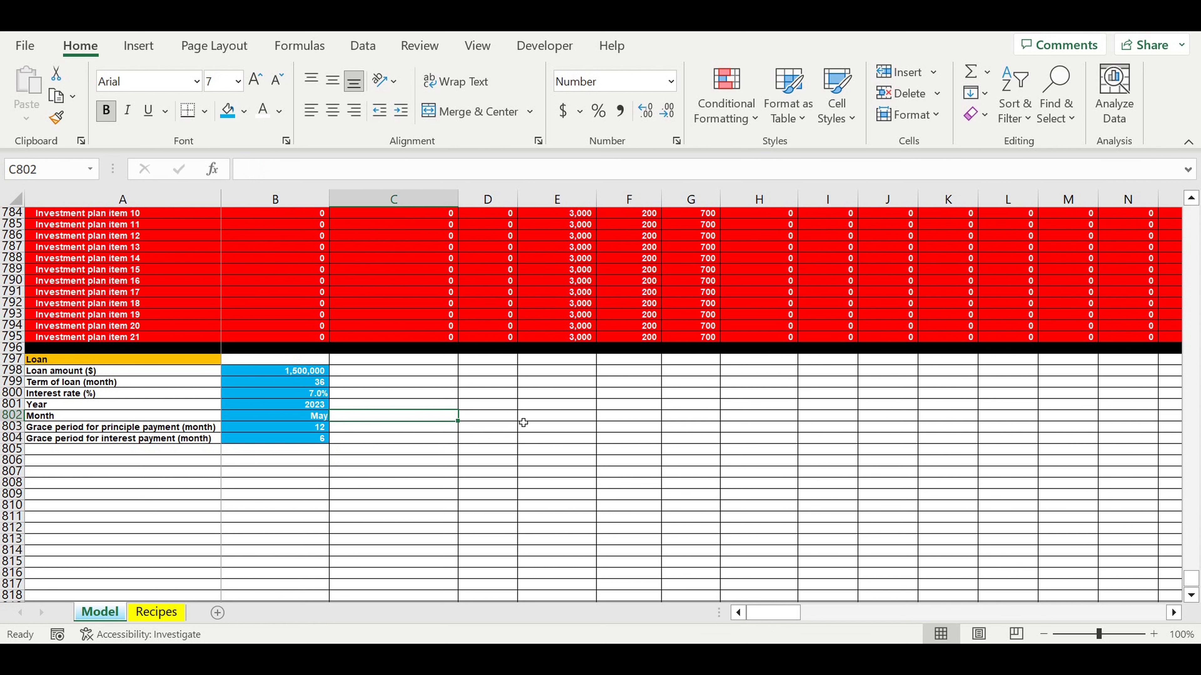
Label A805 as Principle payment ($/month), below the interest grace period
{"action": "left_click", "coordinate": [40, 451]}
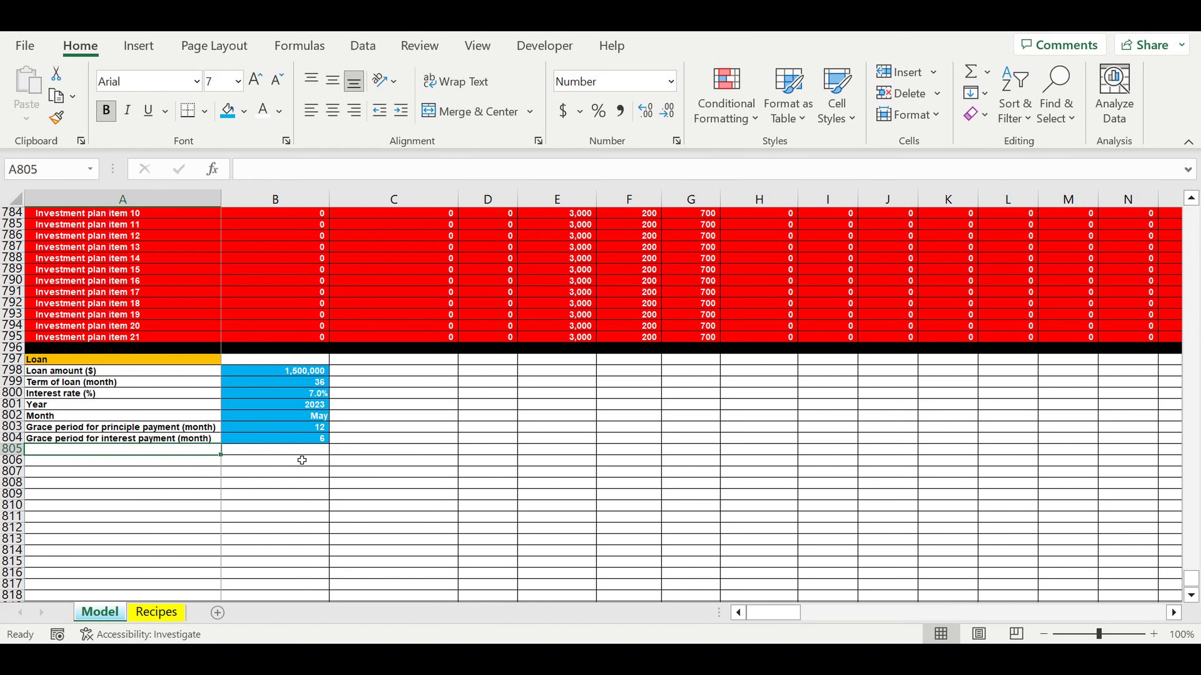
{"action": "type", "text": "="}
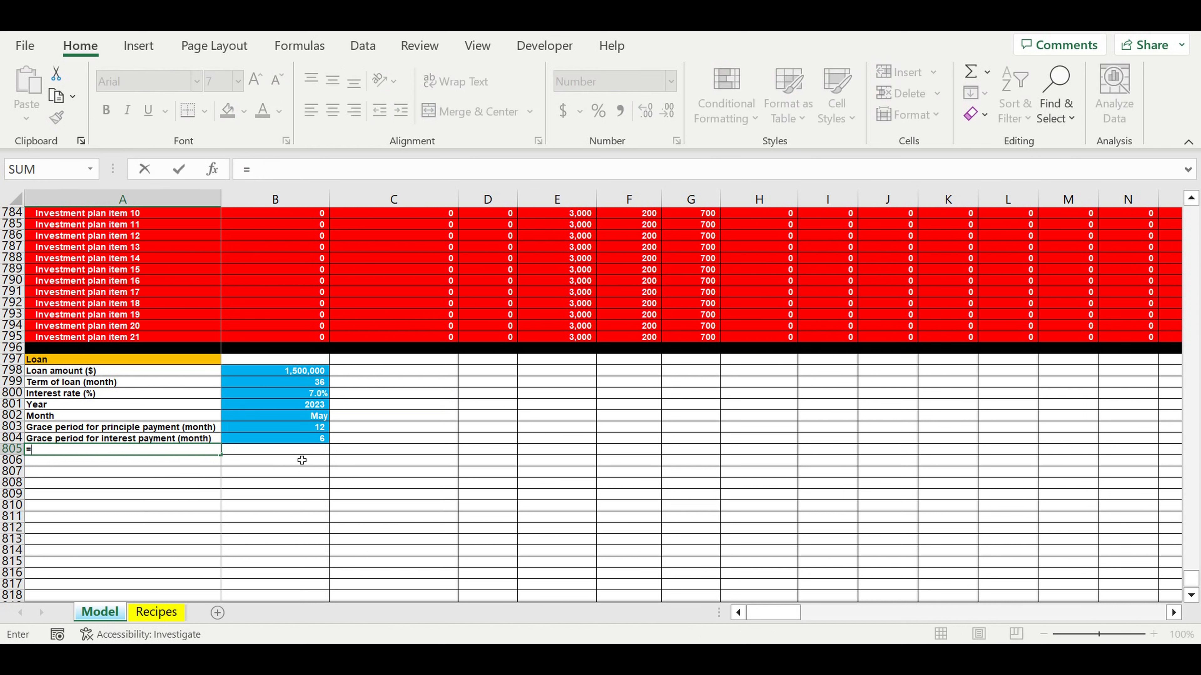
{"action": "key", "text": "BackSpace"}
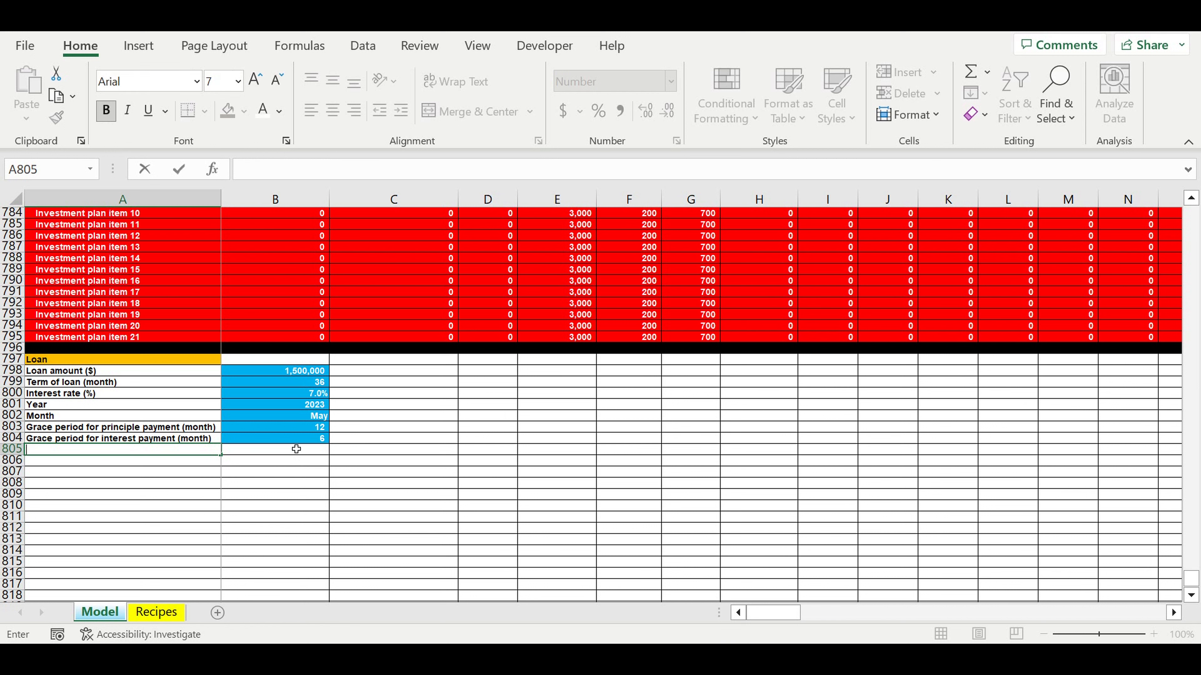
{"action": "type", "text": "Principle payment"}
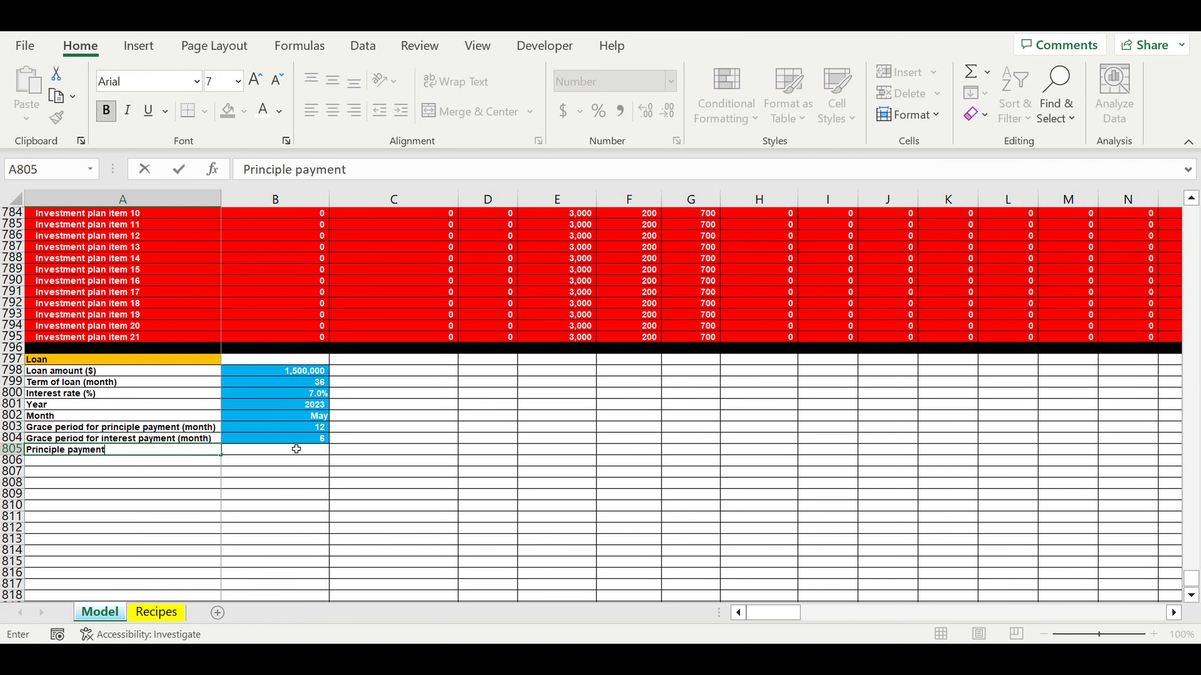
{"action": "type", "text": " ($/month)"}
{"action": "key", "text": "Return"}
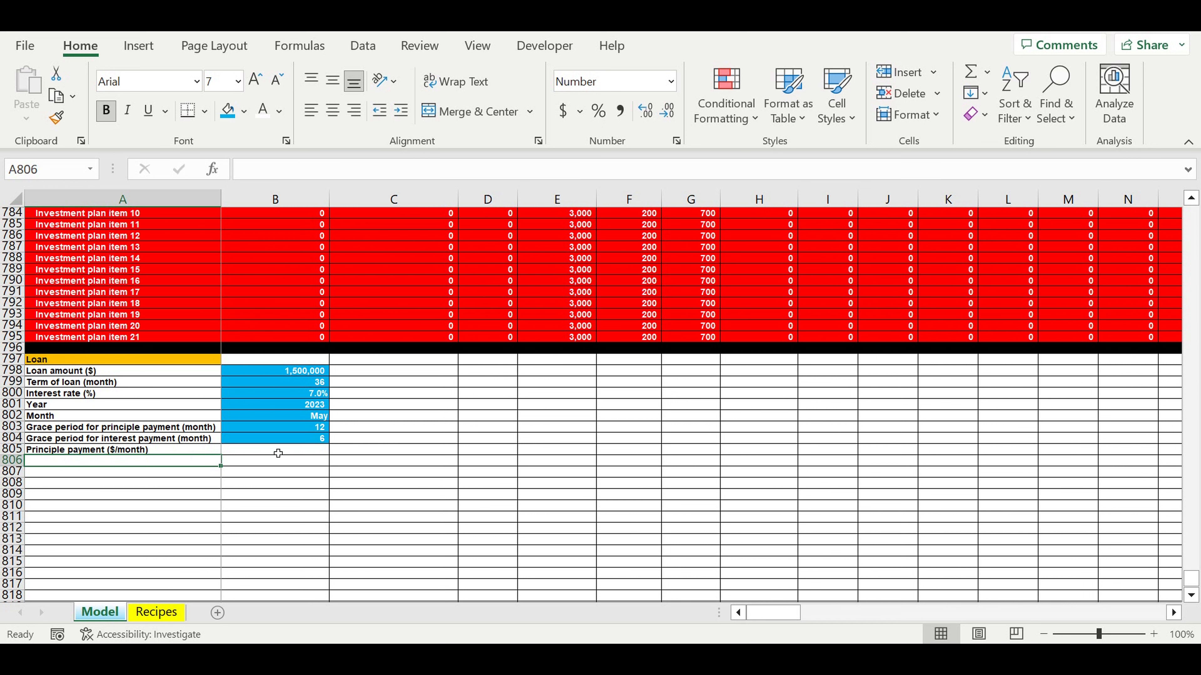
Calculate the monthly principle payment in B805 by dividing loan amount by term minus principle grace period: =B798/(B799-B803)
{"action": "left_click", "coordinate": [296, 449]}
{"action": "type", "text": "="}
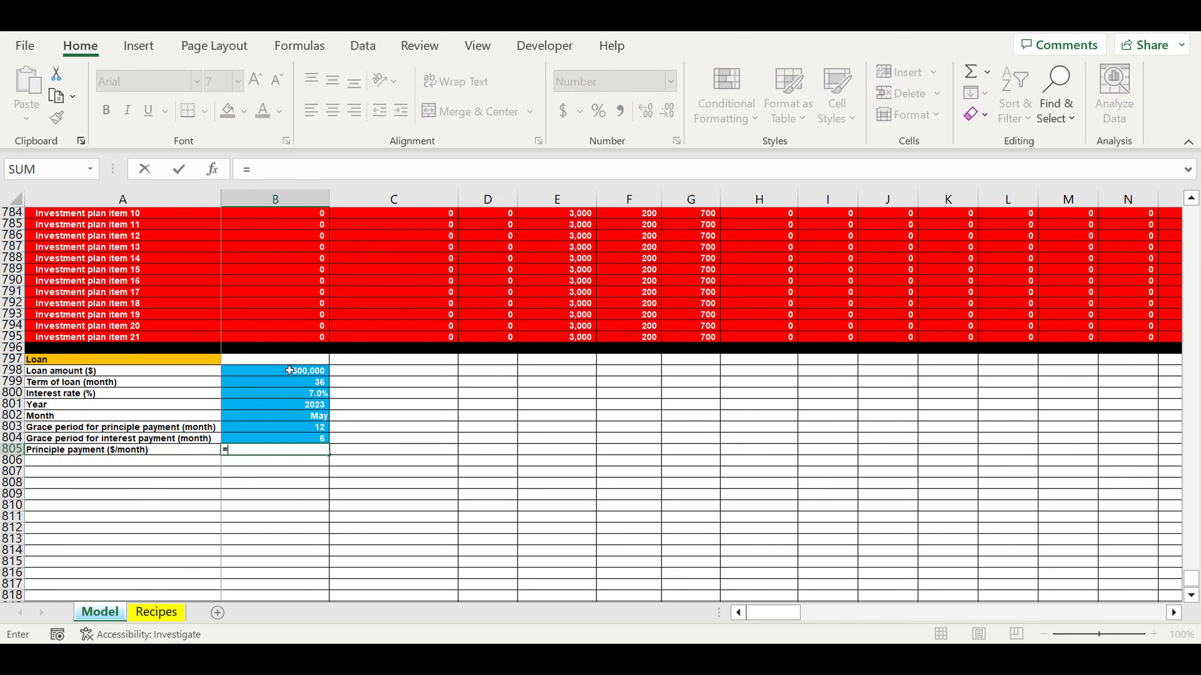
{"action": "left_click", "coordinate": [282, 373]}
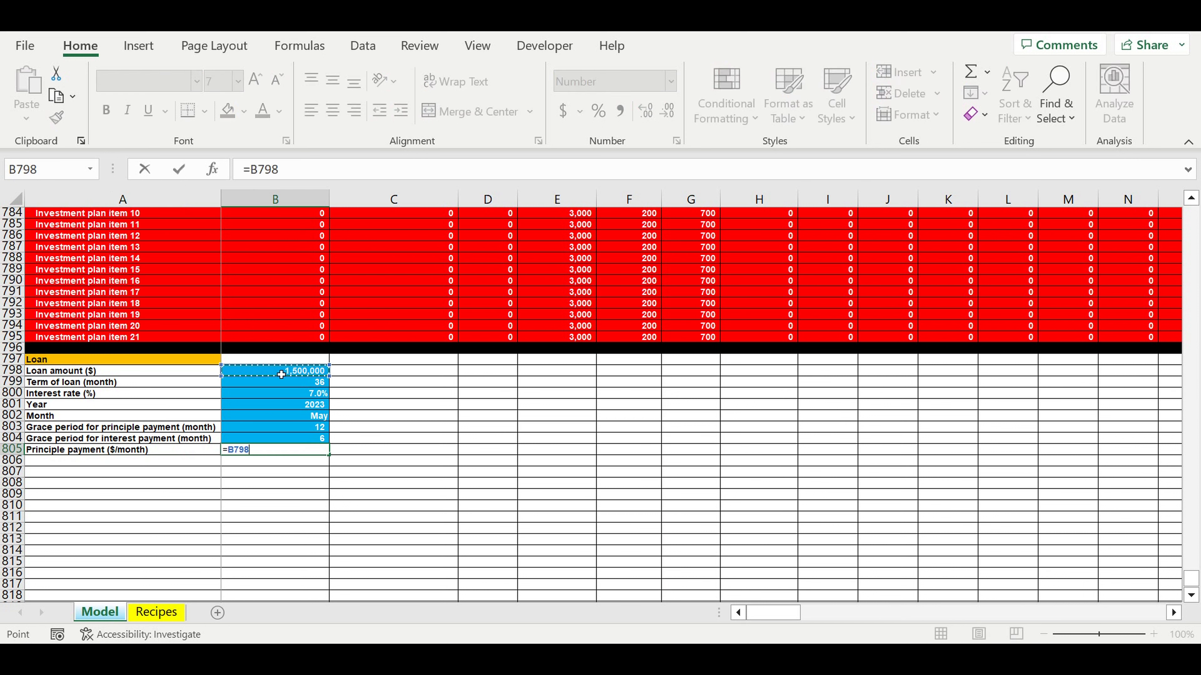
{"action": "type", "text": "/("}
{"action": "left_click", "coordinate": [294, 385]}
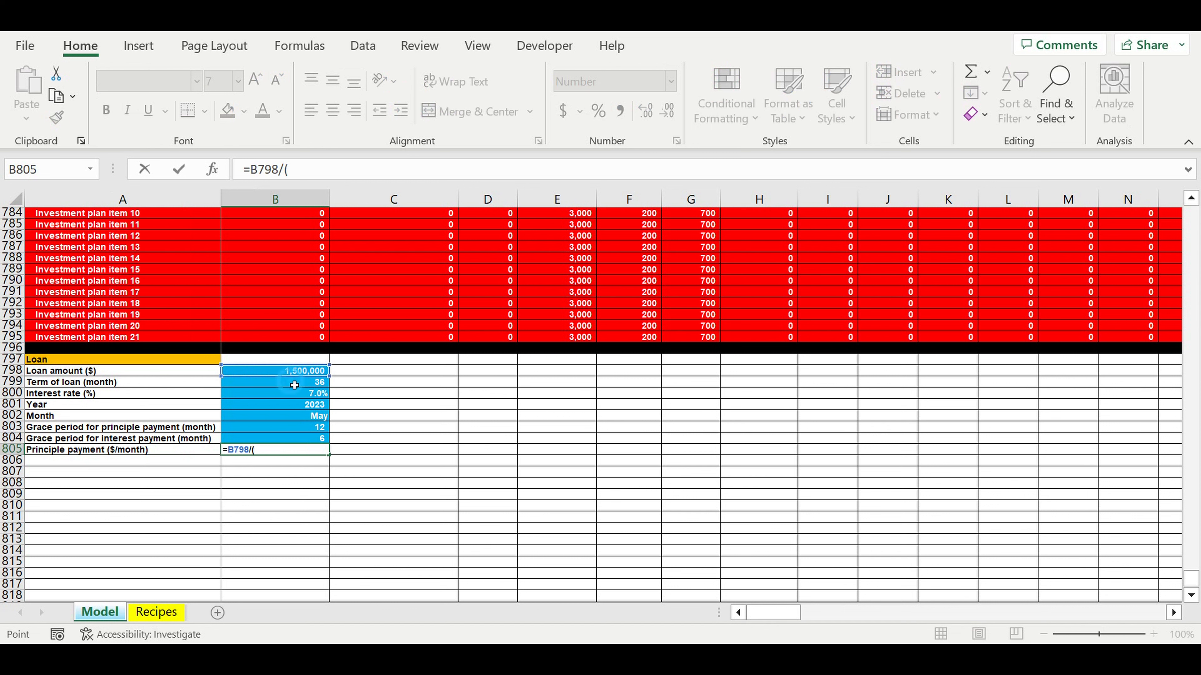
{"action": "type", "text": "-"}
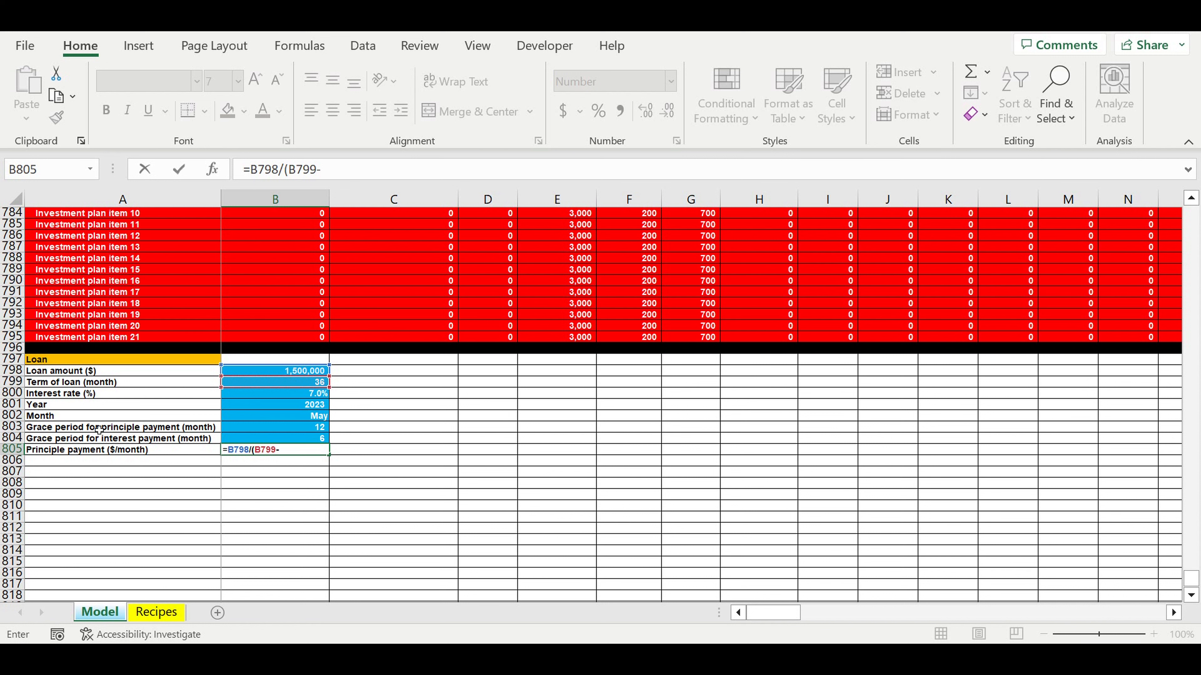
{"action": "left_click", "coordinate": [310, 431]}
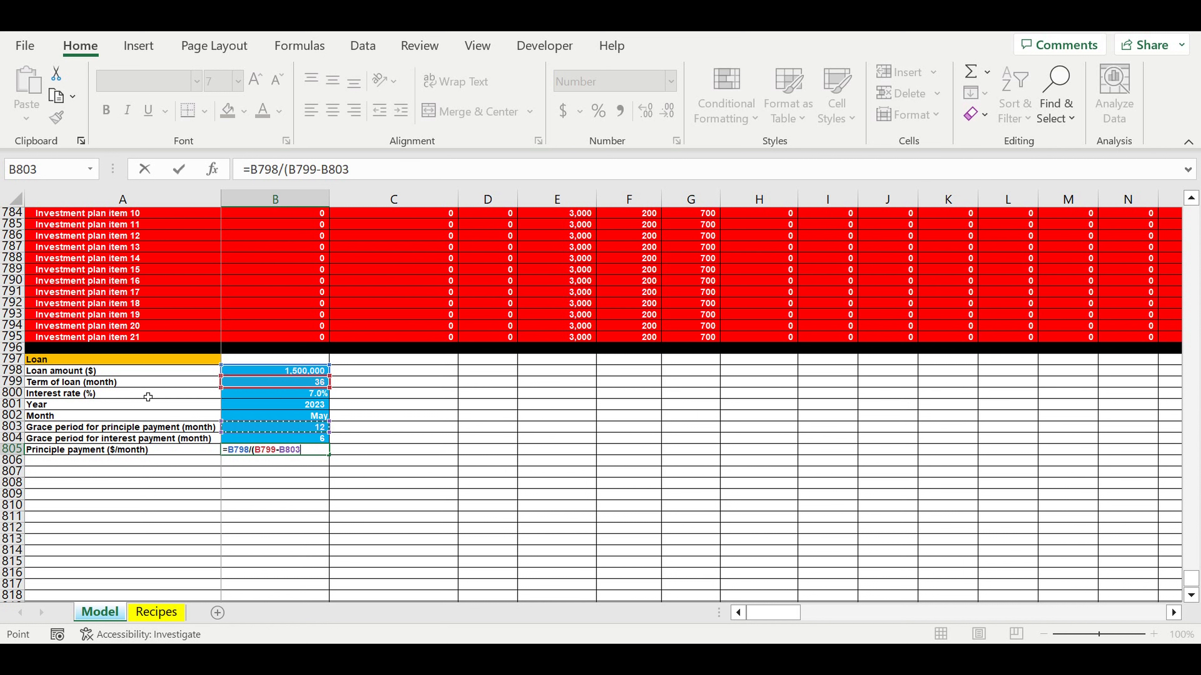
{"action": "type", "text": ")"}
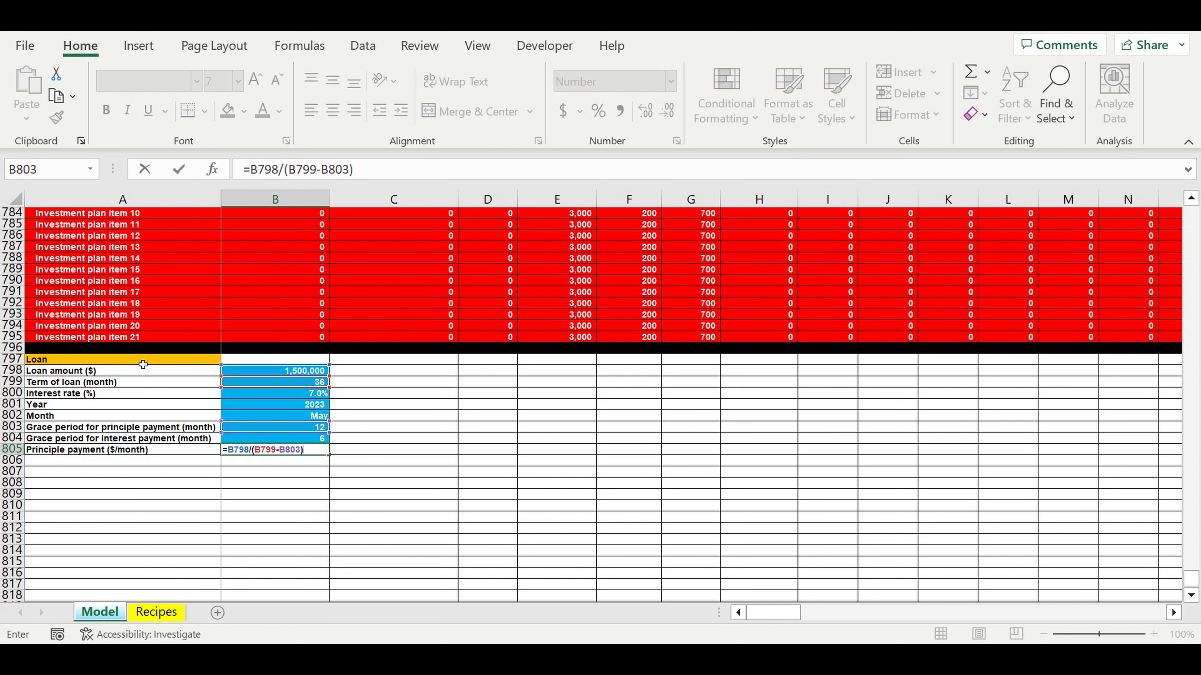
{"action": "key", "text": "Return"}
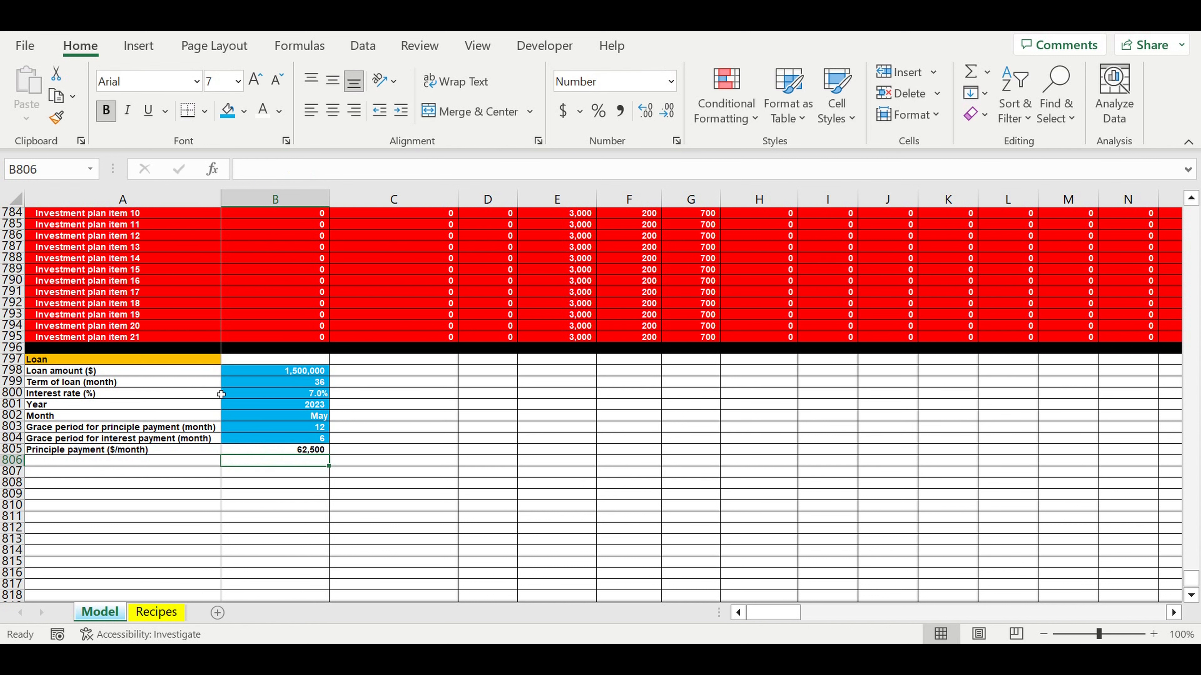
{"action": "left_click", "coordinate": [278, 450]}
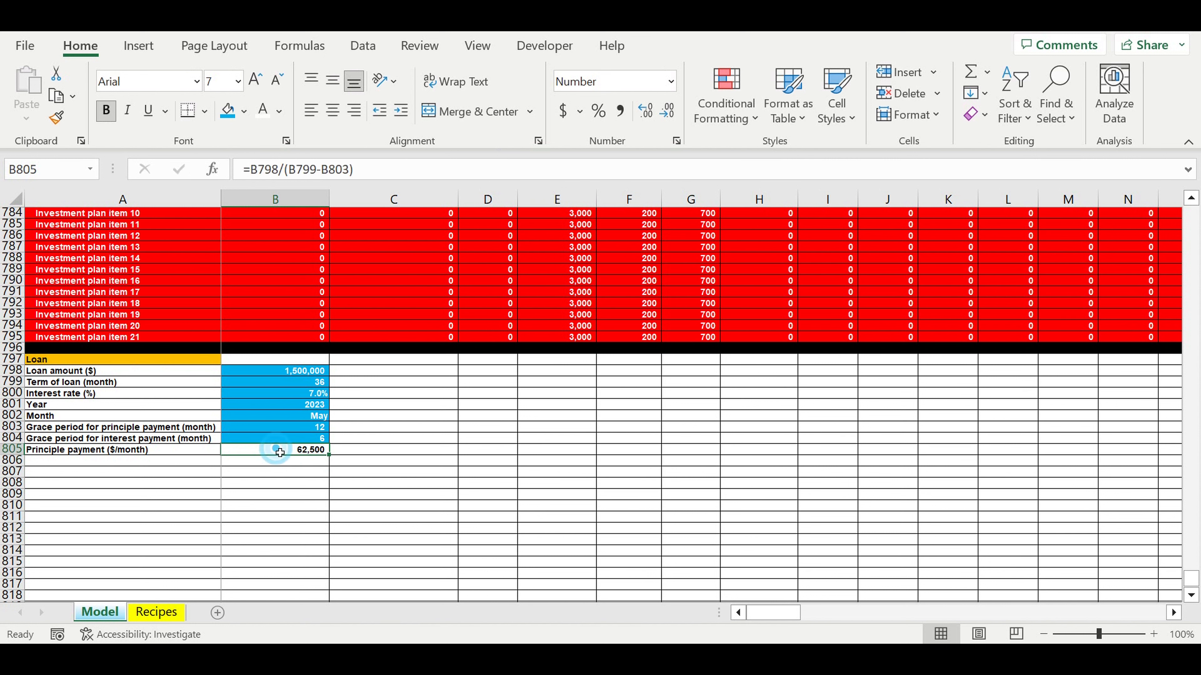
{"action": "left_click", "coordinate": [400, 510]}
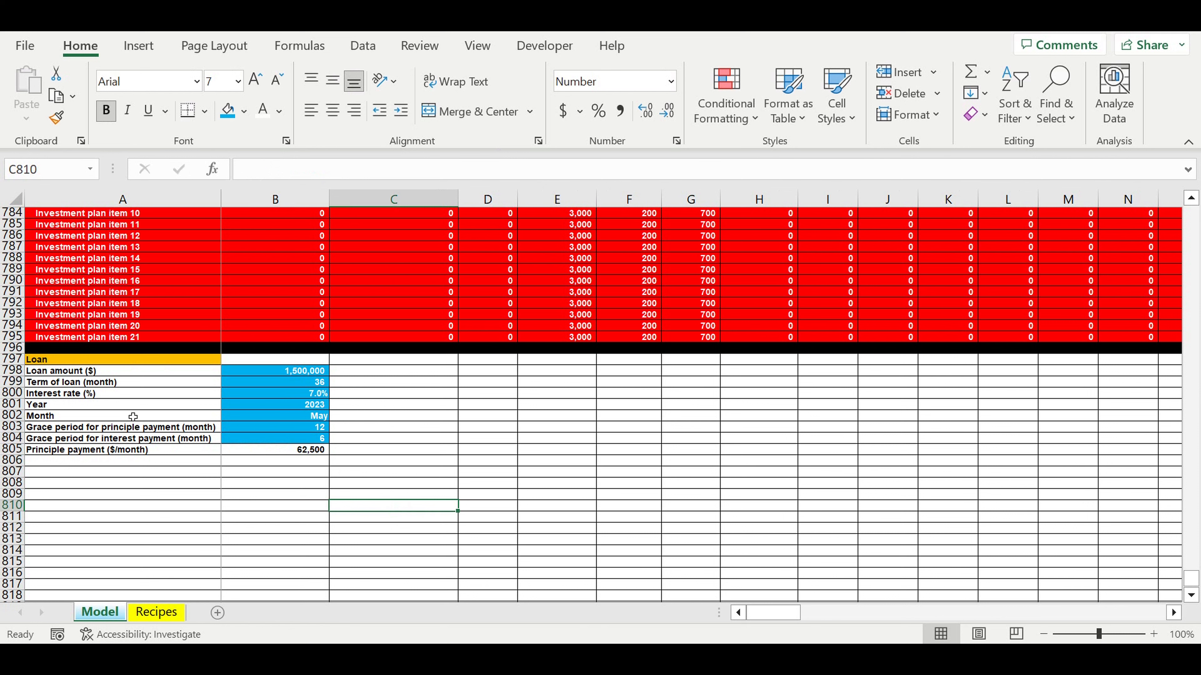
Copy the Investment plan year and month header rows 773:774 and paste them at row 811 below the loan inputs
{"action": "scroll", "coordinate": [362, 439], "scroll_direction": "up", "scroll_amount": 2}
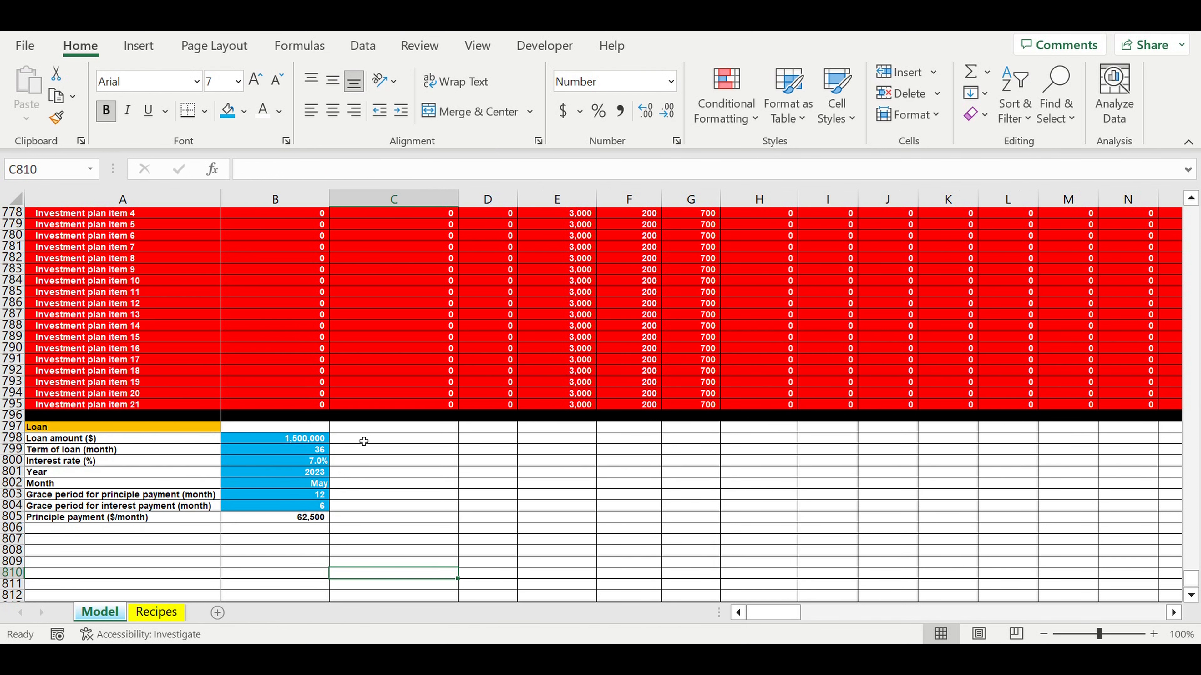
{"action": "scroll", "coordinate": [434, 473], "scroll_direction": "up", "scroll_amount": 4}
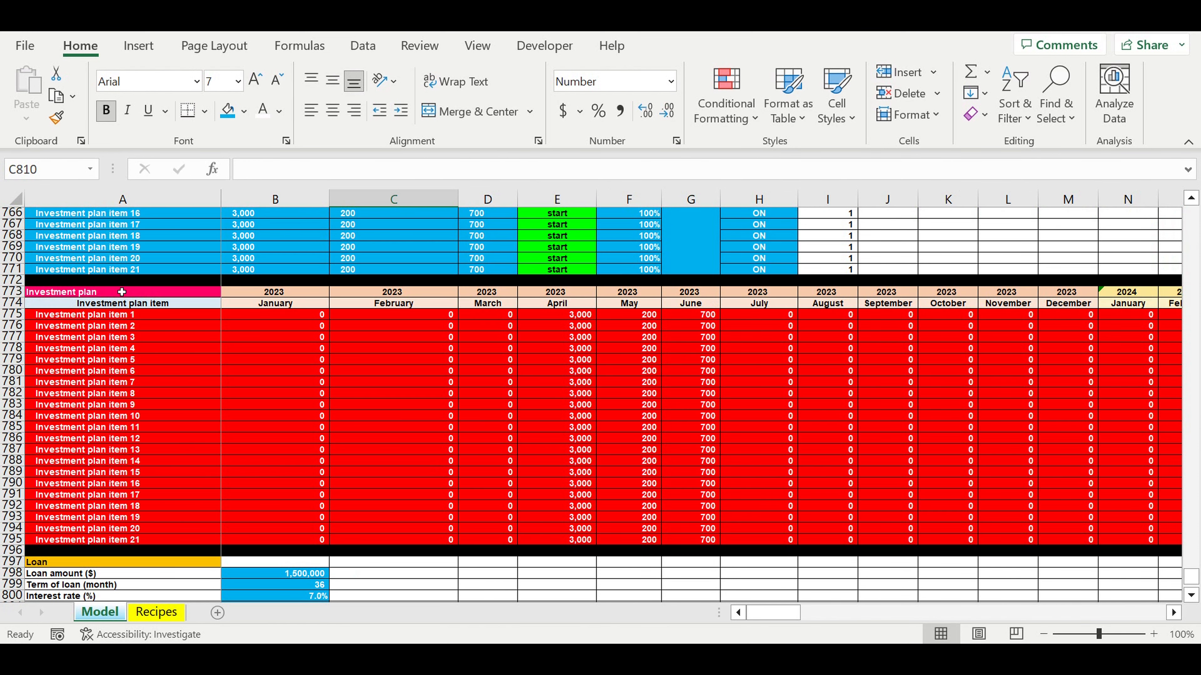
{"action": "left_click", "coordinate": [12, 292]}
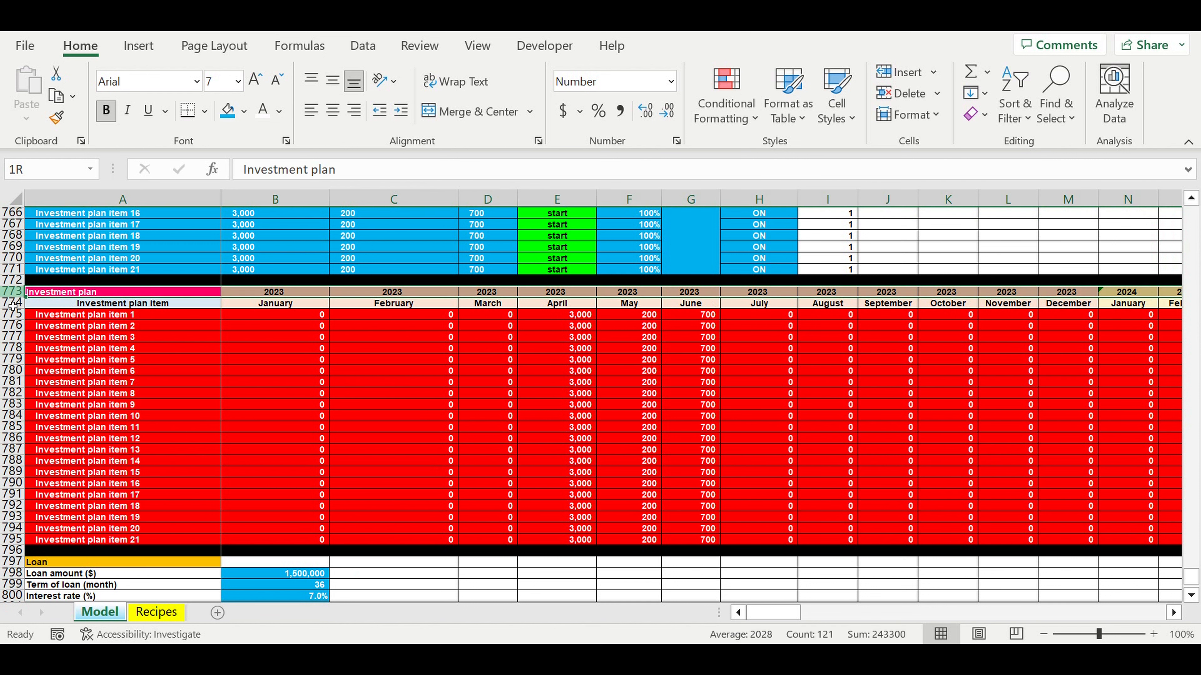
{"action": "left_click_drag", "start_coordinate": [13, 306], "coordinate": [14, 309]}
{"action": "key", "text": "ctrl+c"}
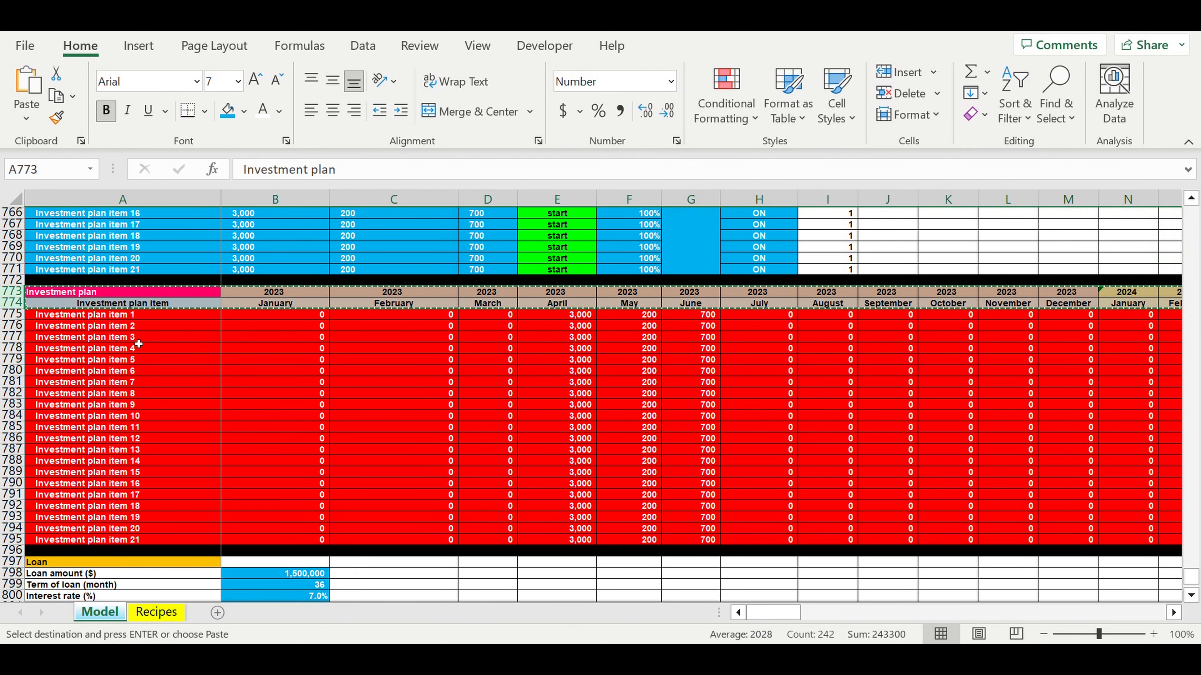
{"action": "left_click", "coordinate": [135, 352]}
{"action": "scroll", "coordinate": [156, 401], "scroll_direction": "down", "scroll_amount": 5}
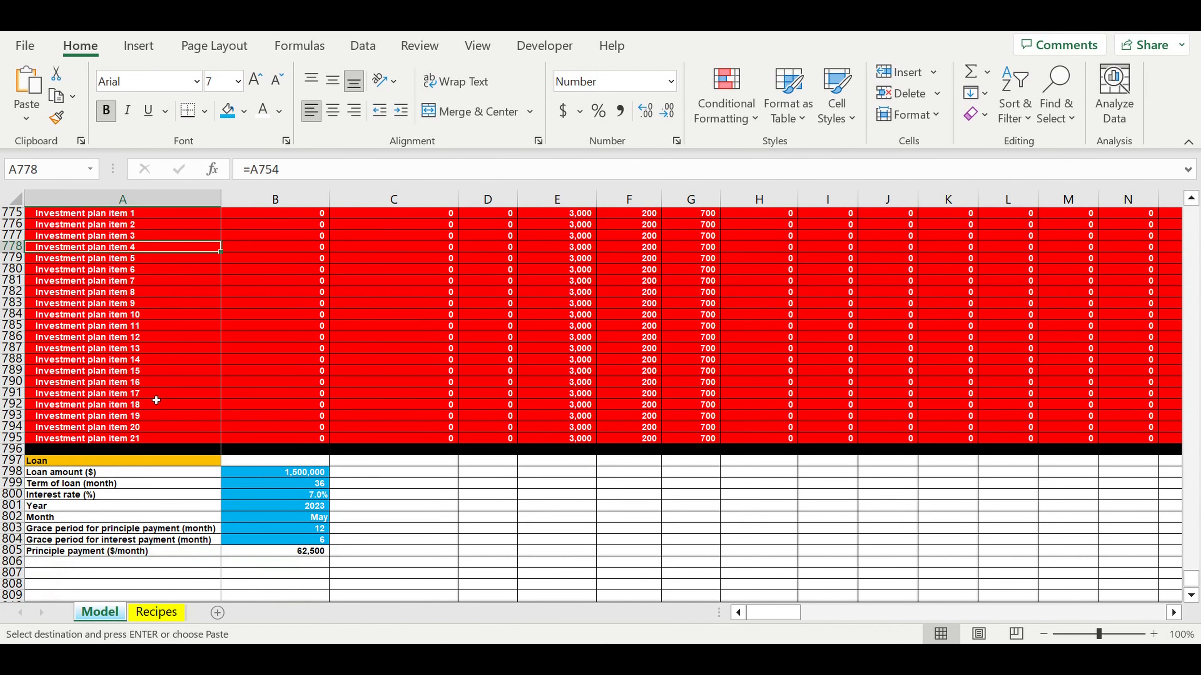
{"action": "left_click", "coordinate": [108, 556]}
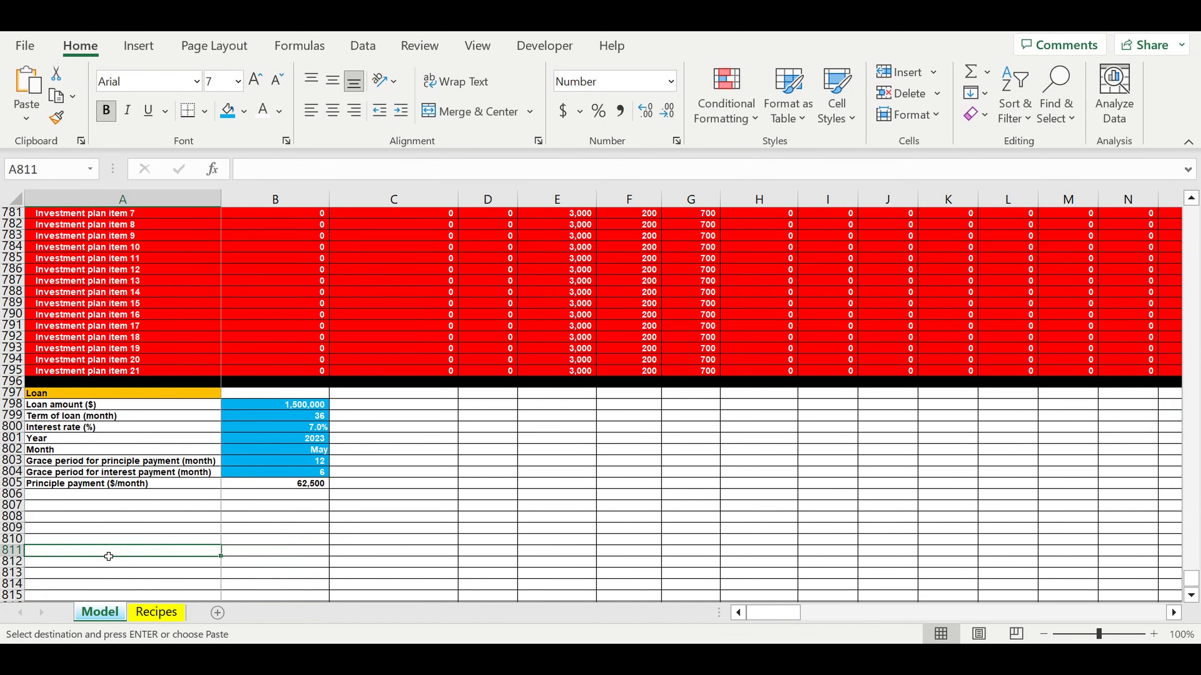
{"action": "key", "text": "ctrl+v"}
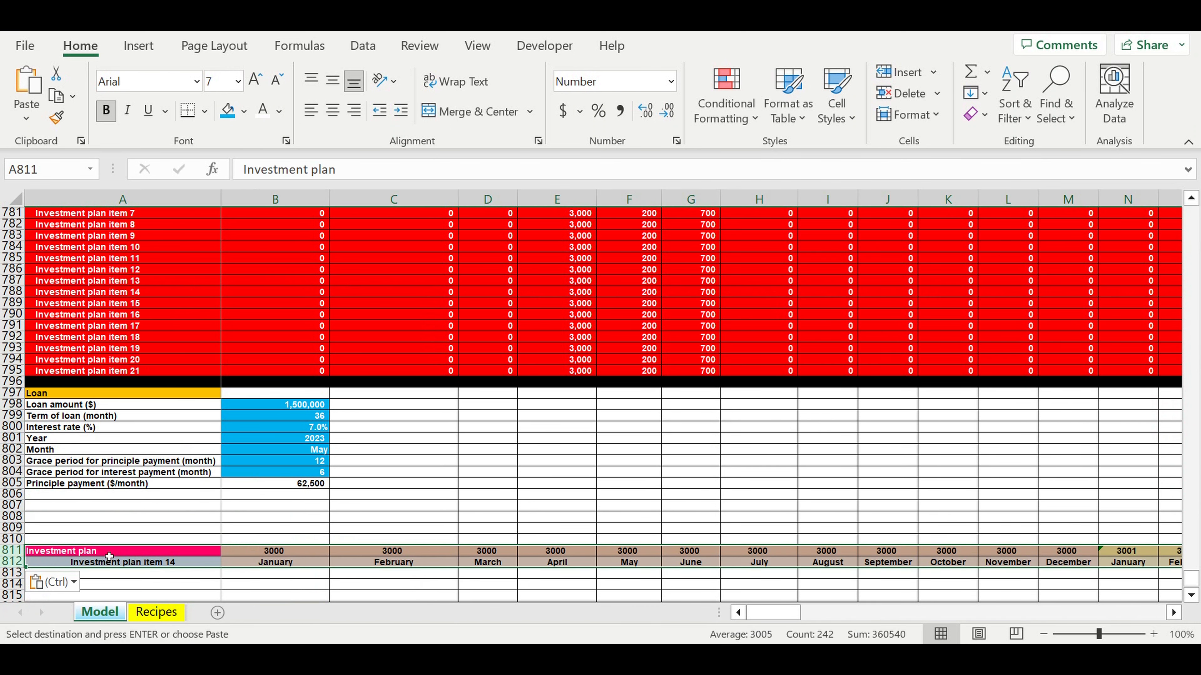
Link the first year in the pasted header, B811, to the year in B773
{"action": "left_click", "coordinate": [296, 557]}
{"action": "type", "text": "="}
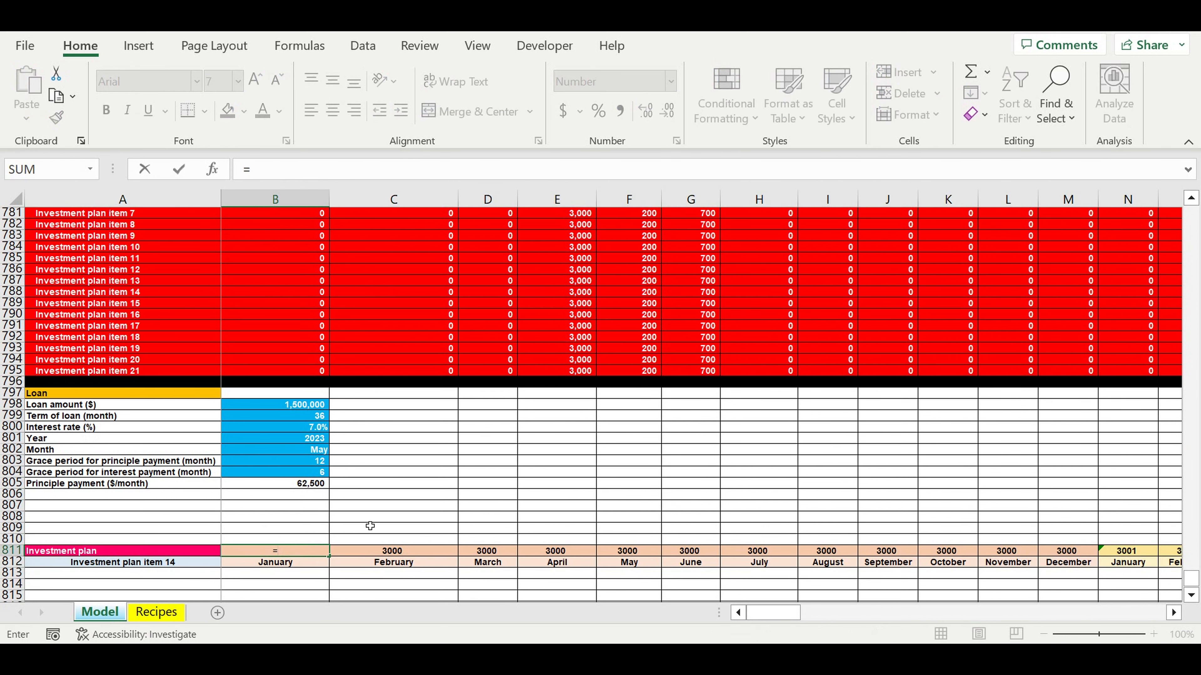
{"action": "scroll", "coordinate": [355, 489], "scroll_direction": "up", "scroll_amount": 3}
{"action": "scroll", "coordinate": [355, 489], "scroll_direction": "up", "scroll_amount": 5}
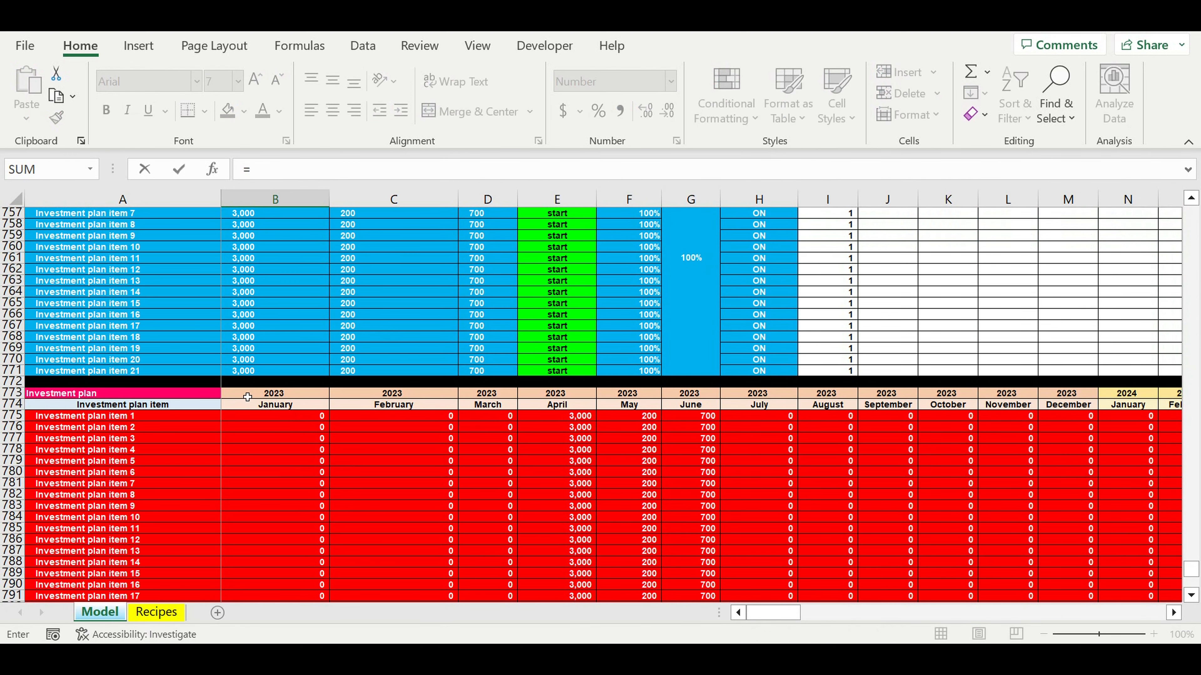
{"action": "left_click", "coordinate": [247, 396]}
{"action": "key", "text": "Return"}
{"action": "scroll", "coordinate": [319, 436], "scroll_direction": "down", "scroll_amount": 1}
{"action": "scroll", "coordinate": [319, 435], "scroll_direction": "down", "scroll_amount": 2}
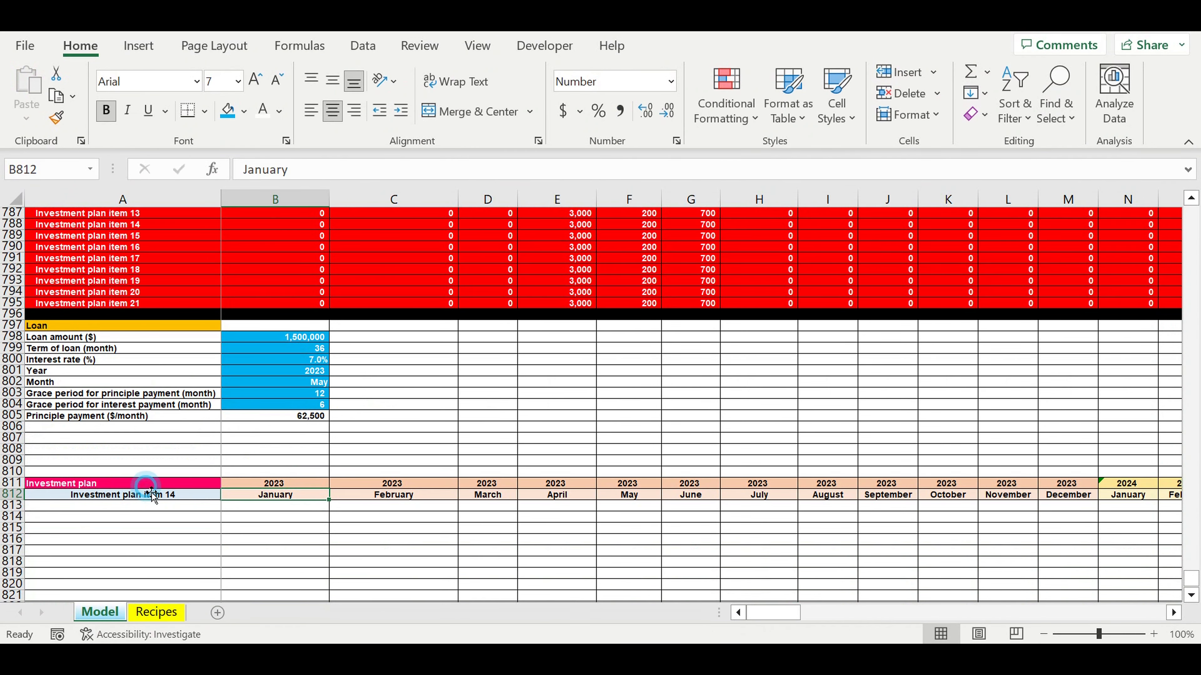
Retitle the pasted header in A811 as Loan timeline and relabel A812 as Parameter
{"action": "left_click", "coordinate": [151, 487]}
{"action": "type", "text": "Loa"}
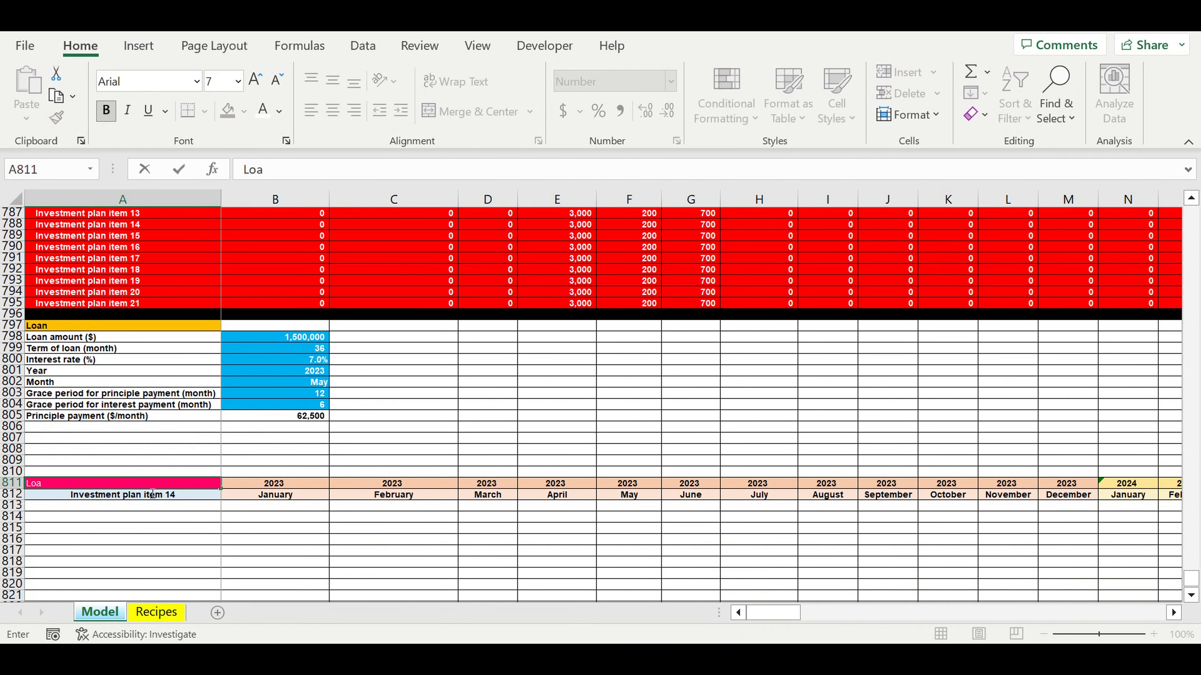
{"action": "type", "text": "n timeline"}
{"action": "left_click", "coordinate": [153, 493]}
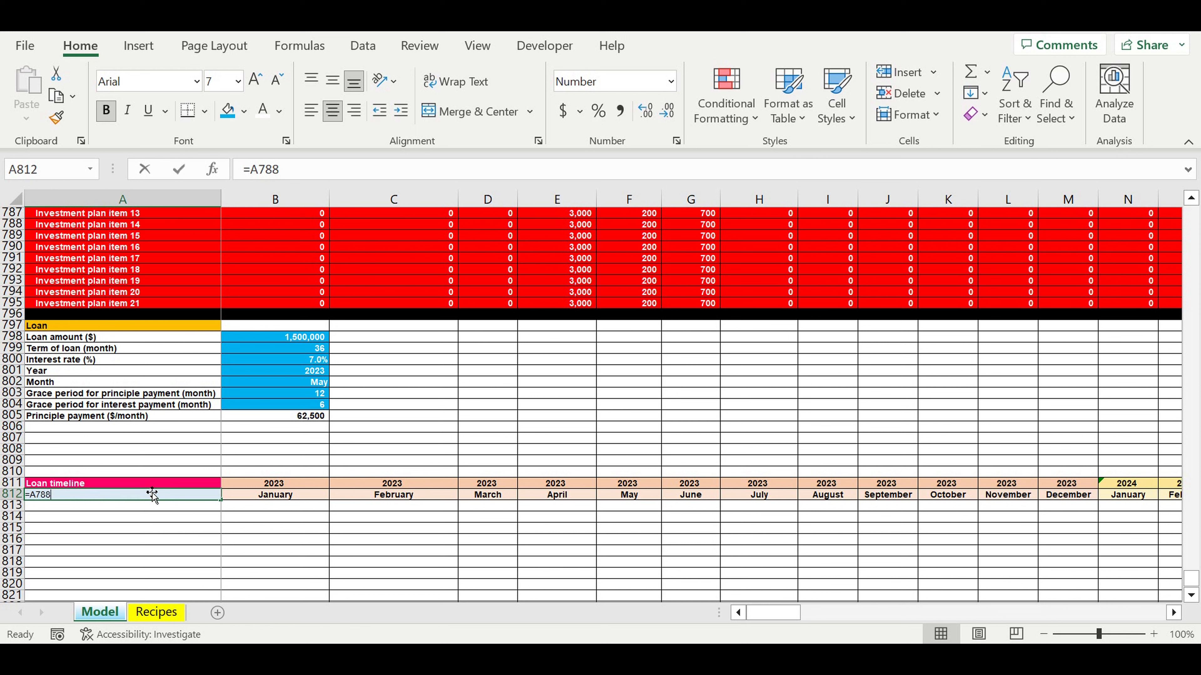
{"action": "type", "text": "Parameter"}
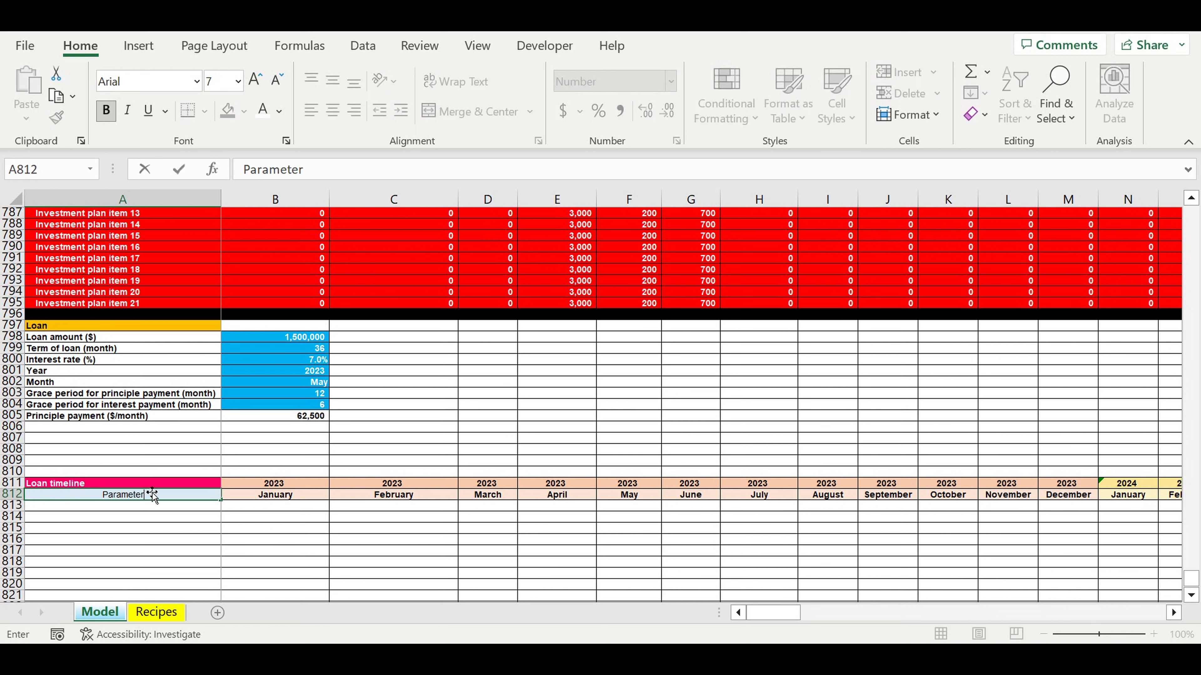
{"action": "key", "text": "Return"}
Fill the Loan timeline heading cell A811 with standard purple
{"action": "left_click", "coordinate": [151, 483]}
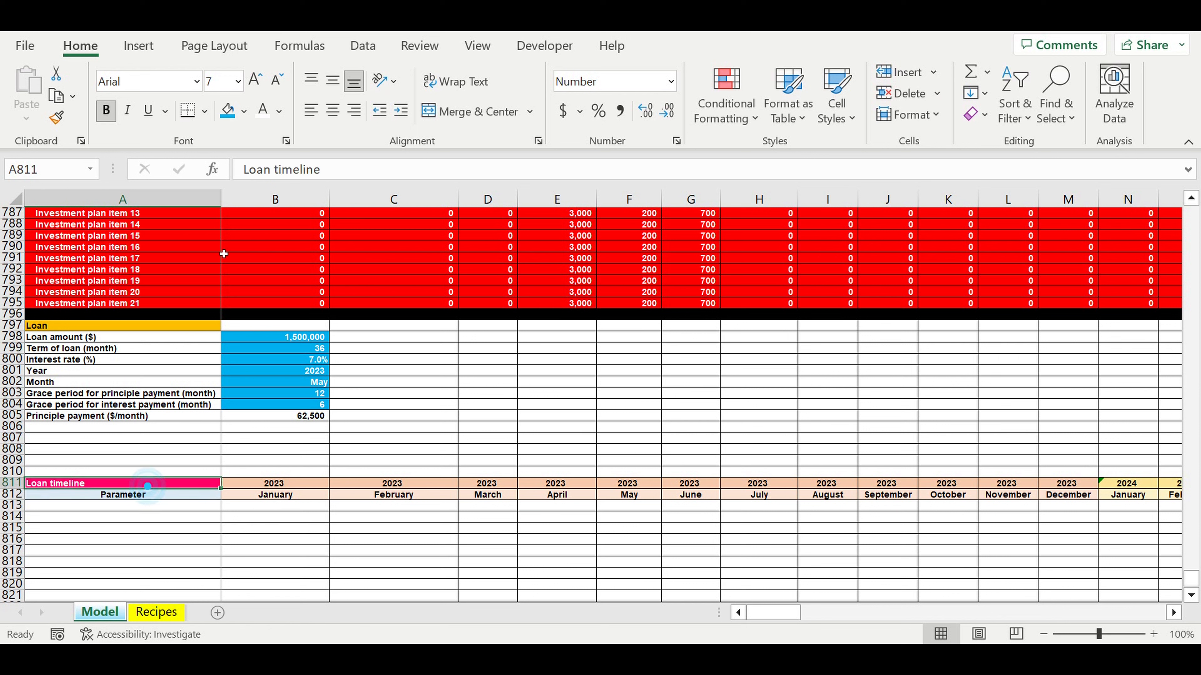
{"action": "left_click", "coordinate": [244, 111]}
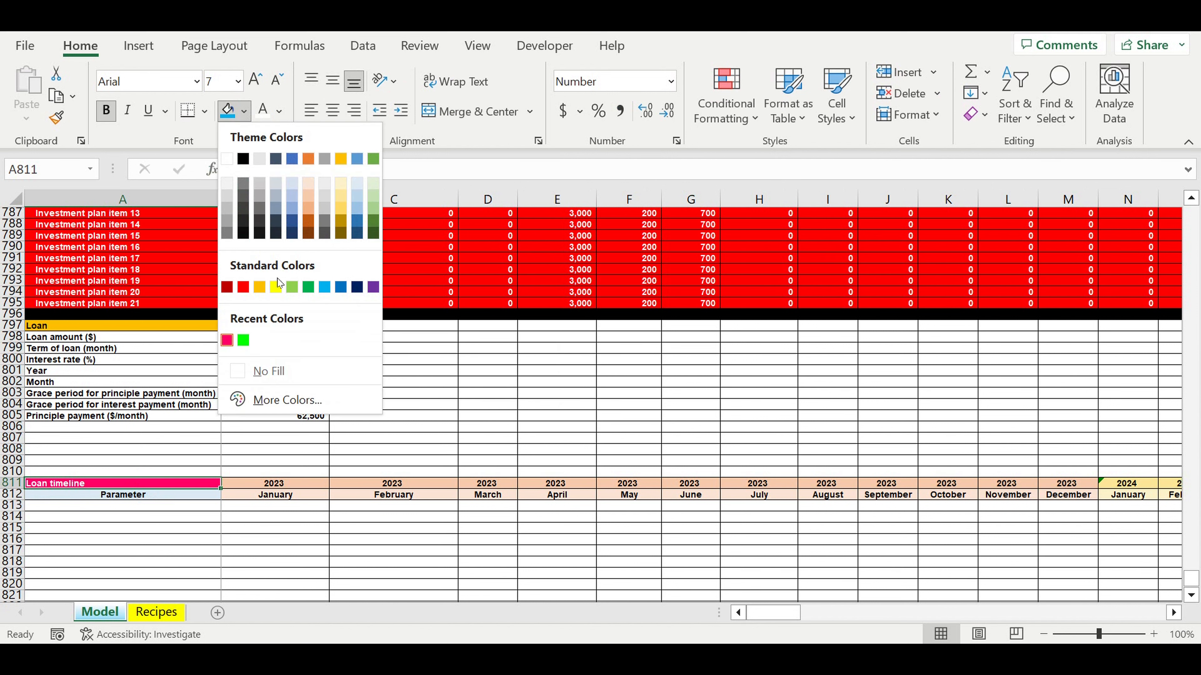
{"action": "left_click", "coordinate": [373, 287]}
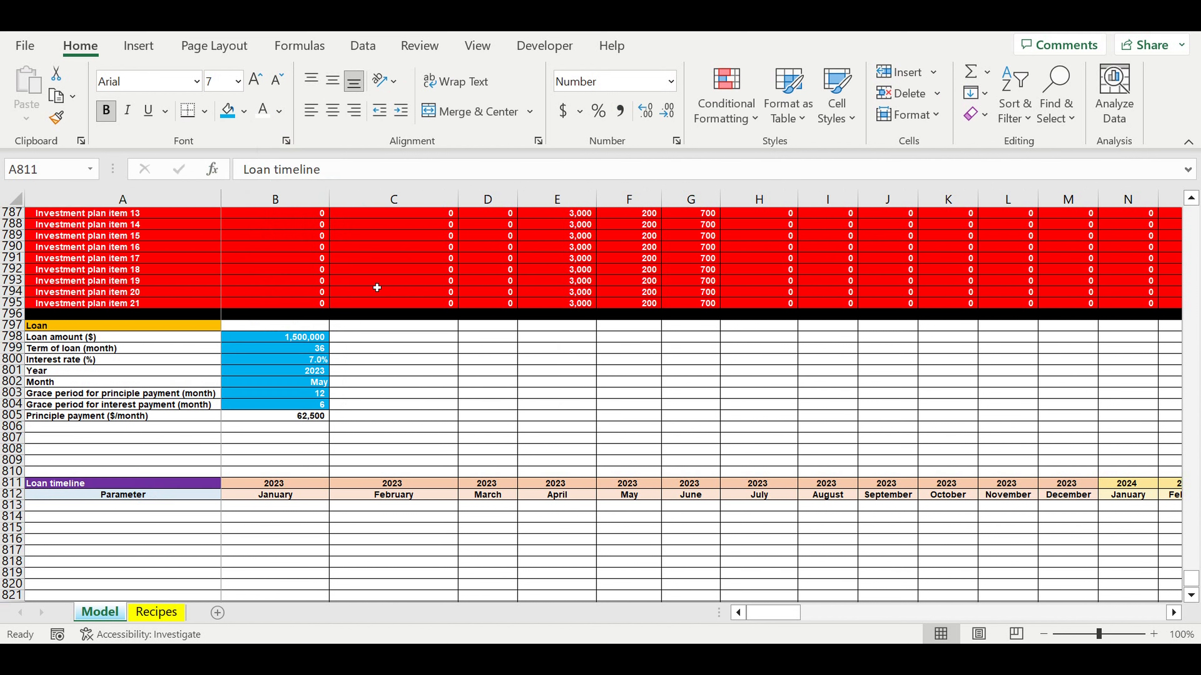
{"action": "left_click", "coordinate": [259, 539]}
Label the first timeline row in A813 as Loan (0-1-0)
{"action": "left_click", "coordinate": [204, 509]}
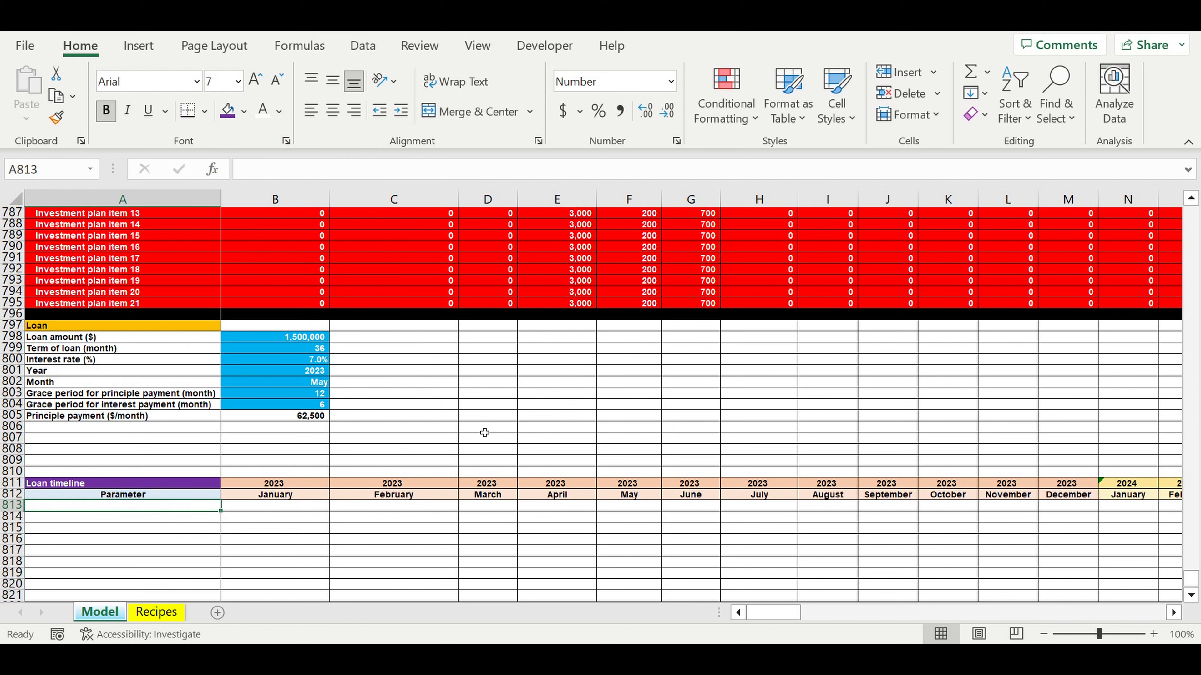
{"action": "type", "text": "Loa"}
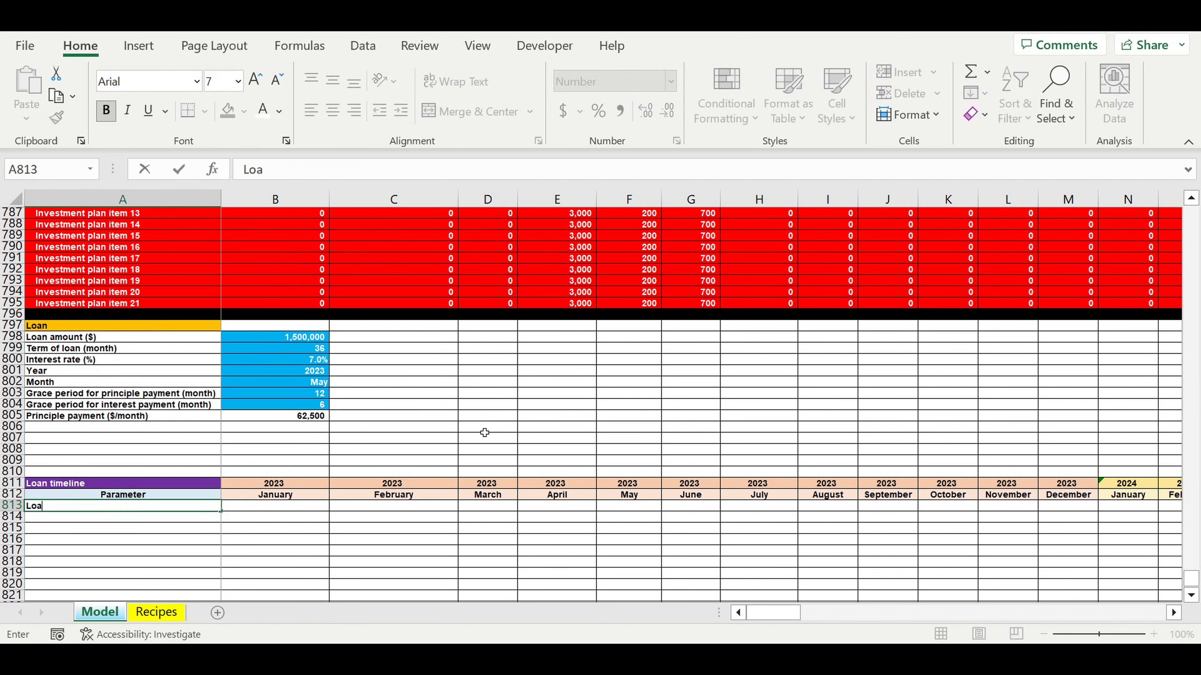
{"action": "type", "text": "n (0-10"}
{"action": "type", "text": "0"}
{"action": "key", "text": "Return"}
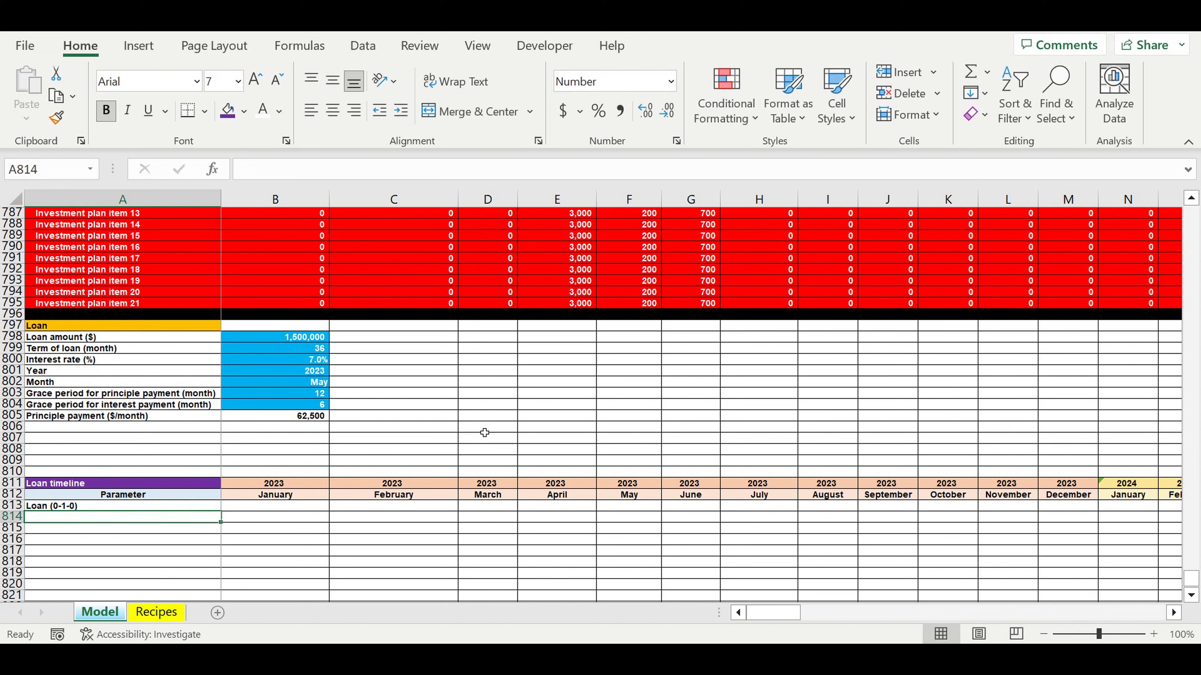
In B813, begin an IF formula with an AND test whose first condition matches the timeline year to the loan year: B811=$B$801
{"action": "left_click", "coordinate": [257, 509]}
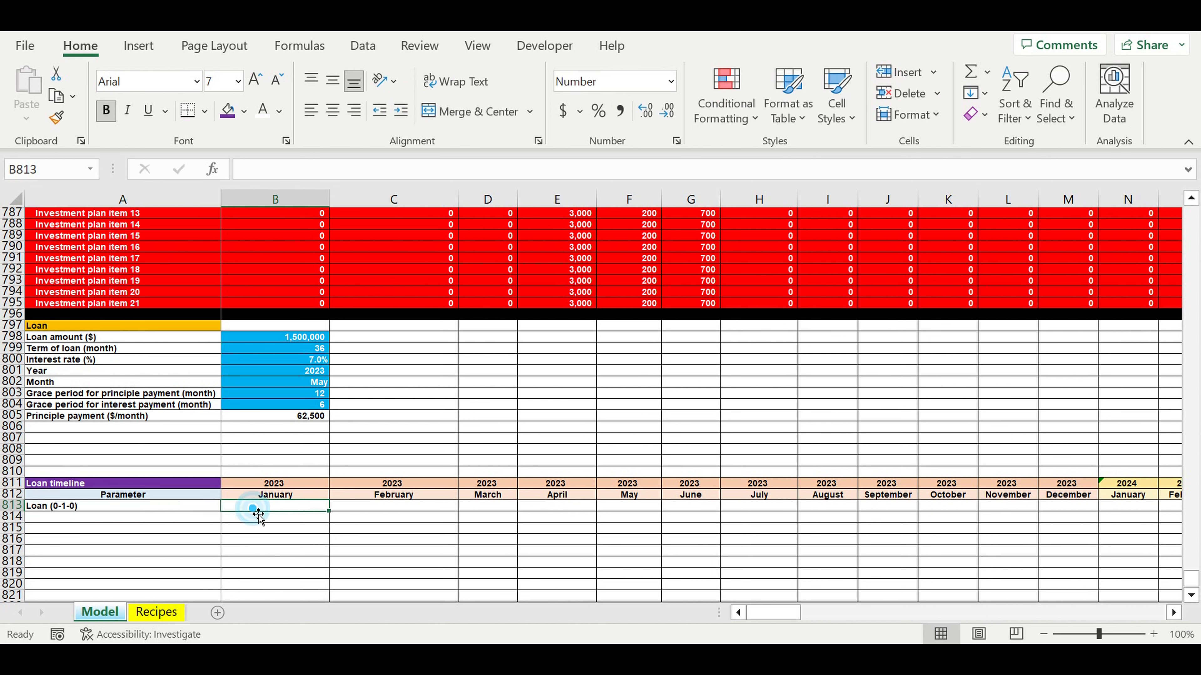
{"action": "type", "text": "=if("}
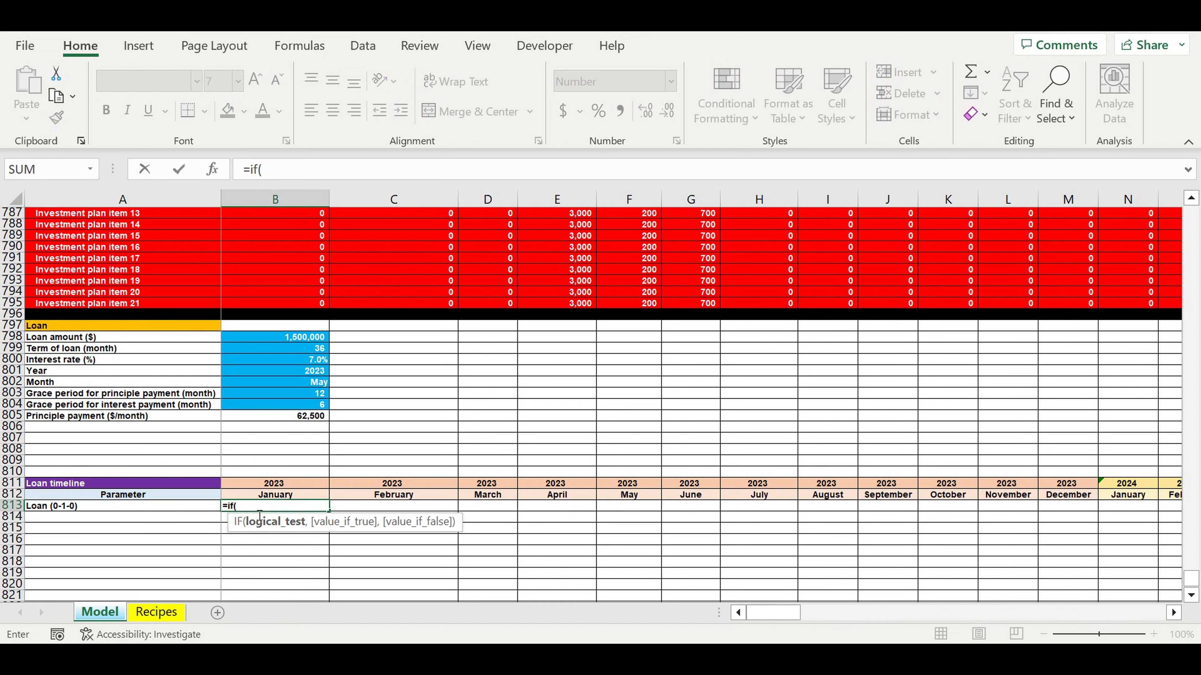
{"action": "type", "text": "and("}
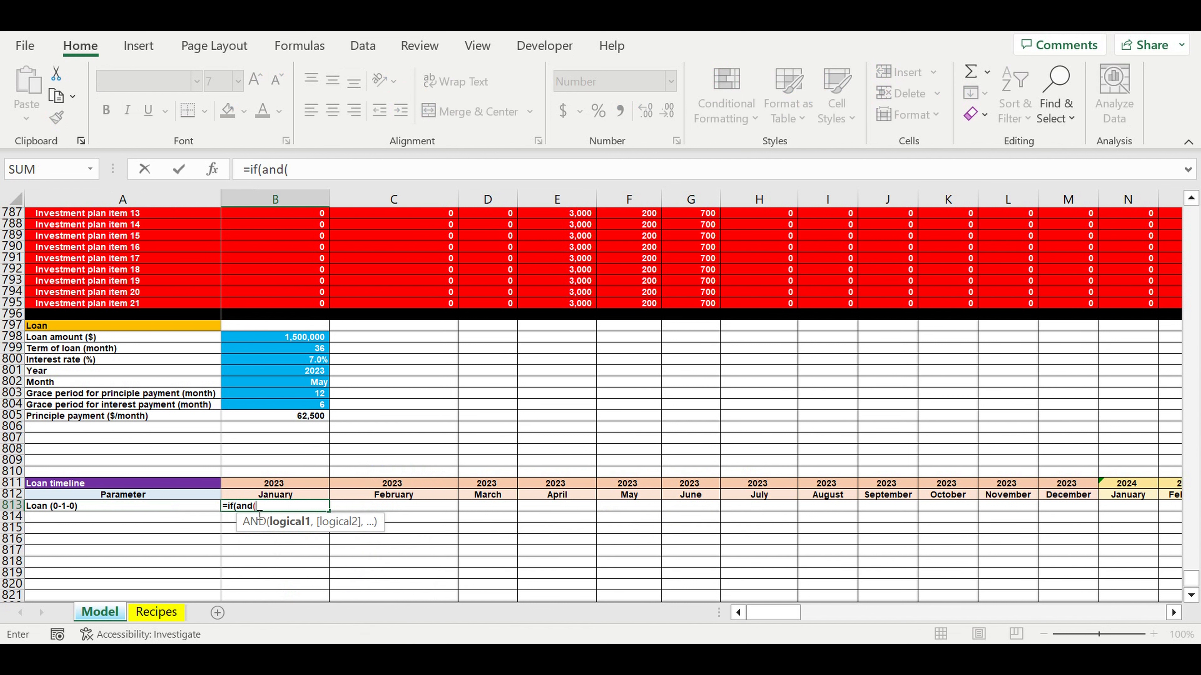
{"action": "left_click", "coordinate": [282, 483]}
{"action": "type", "text": "="}
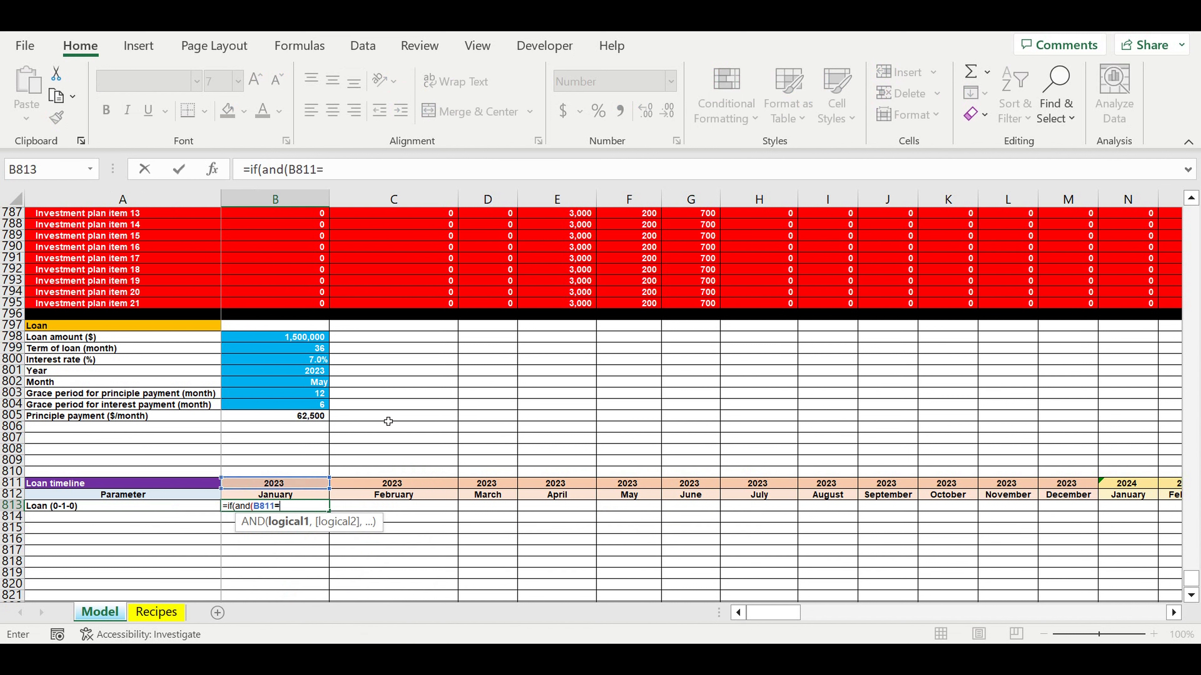
{"action": "left_click", "coordinate": [291, 371]}
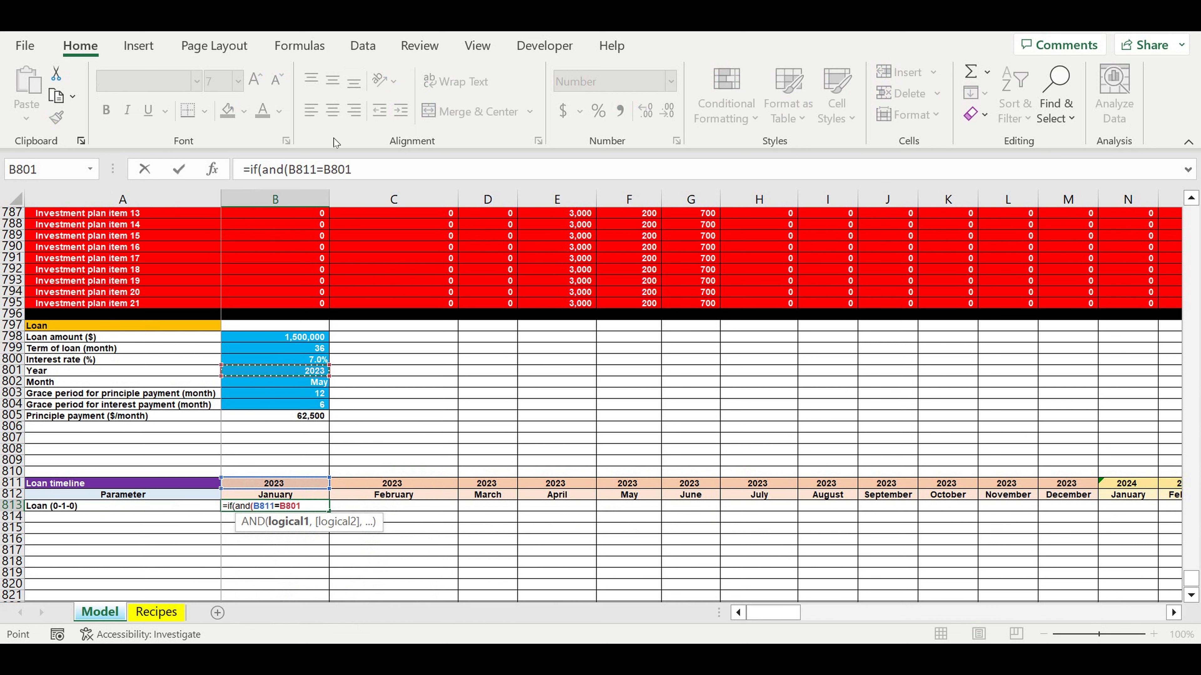
{"action": "left_click", "coordinate": [332, 179]}
{"action": "type", "text": "$"}
{"action": "left_click", "coordinate": [337, 175]}
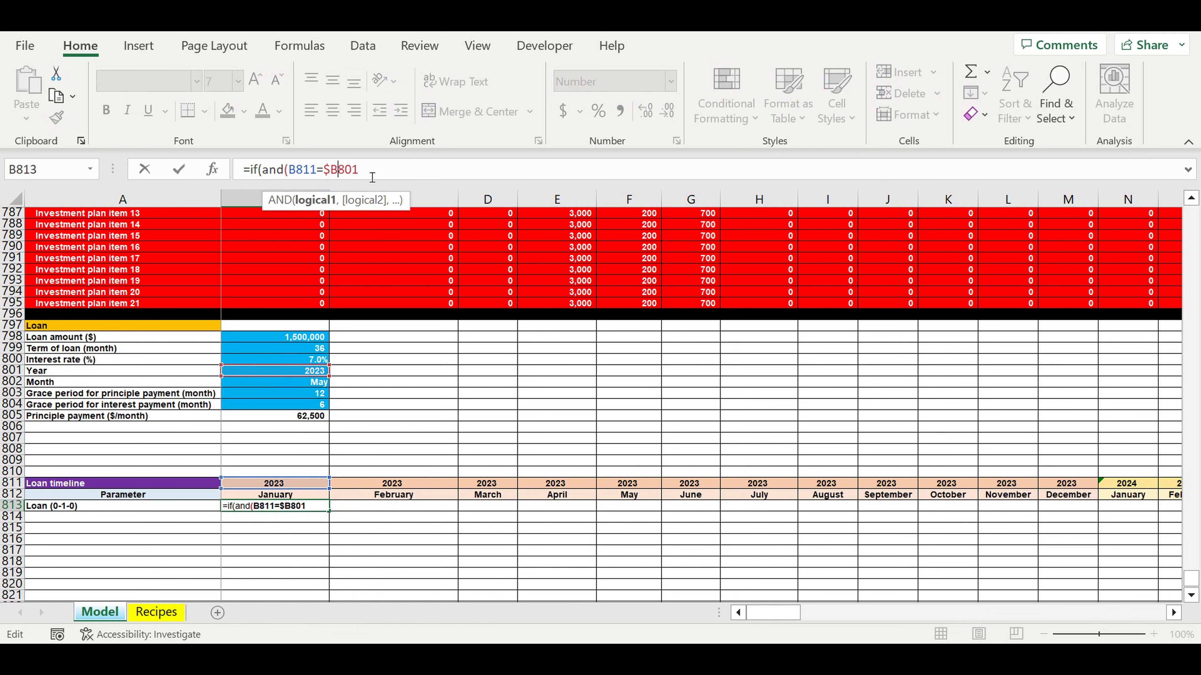
{"action": "type", "text": "$"}
{"action": "left_click", "coordinate": [382, 178]}
{"action": "type", "text": ","}
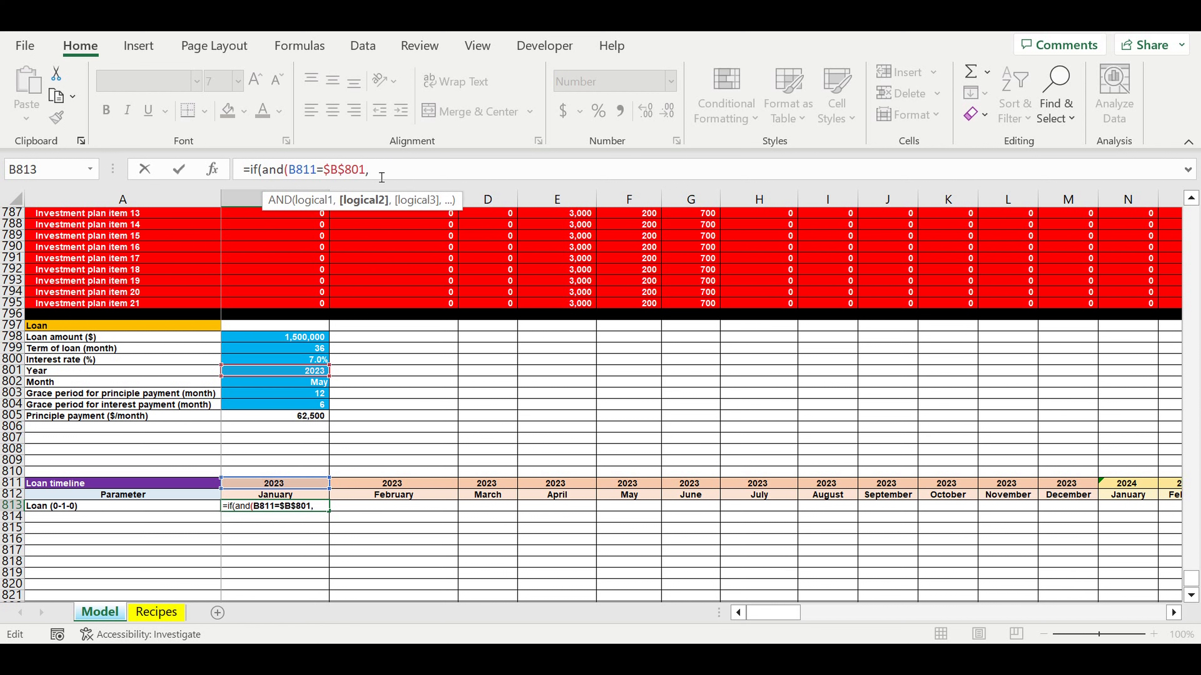
Complete the B813 formula with the month condition B812=$B$802, returning 1 when both conditions match and 0 otherwise
{"action": "left_click", "coordinate": [296, 498]}
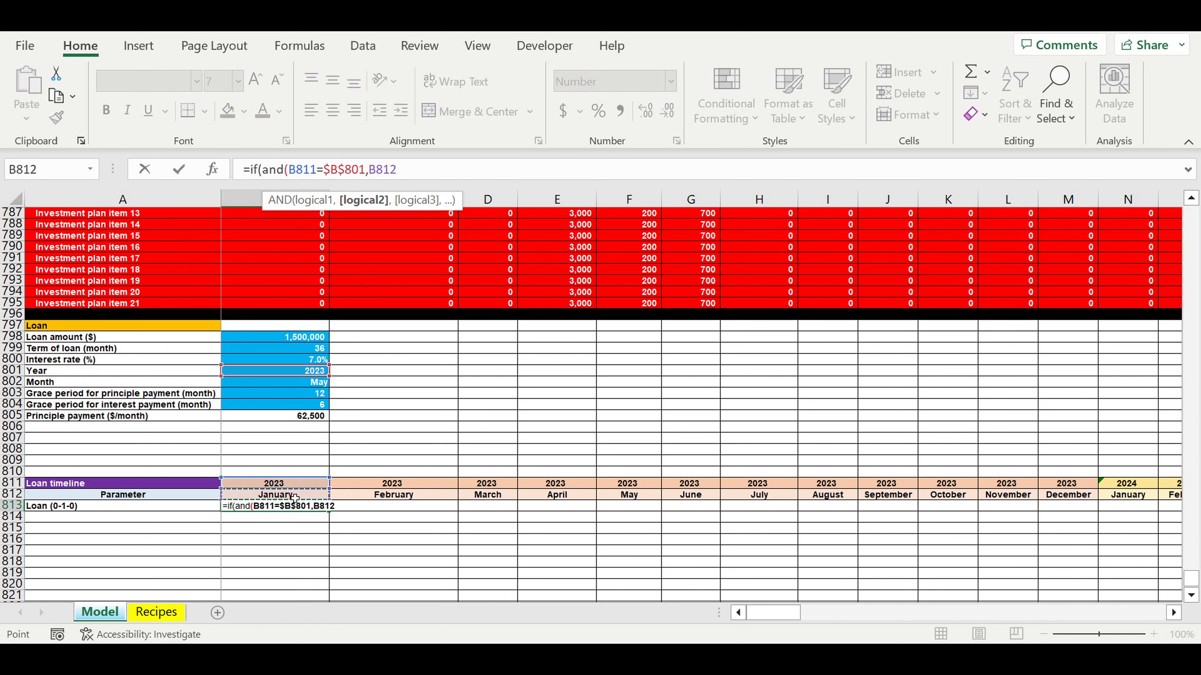
{"action": "type", "text": "="}
{"action": "left_click", "coordinate": [299, 382]}
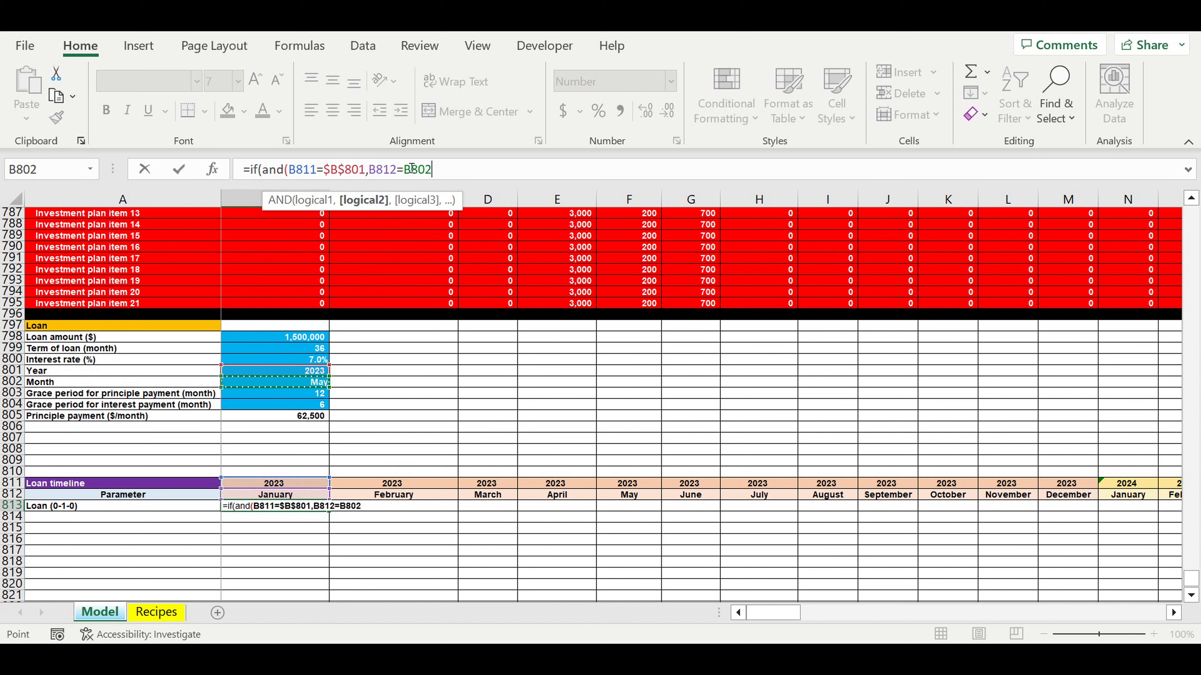
{"action": "left_click", "coordinate": [434, 171]}
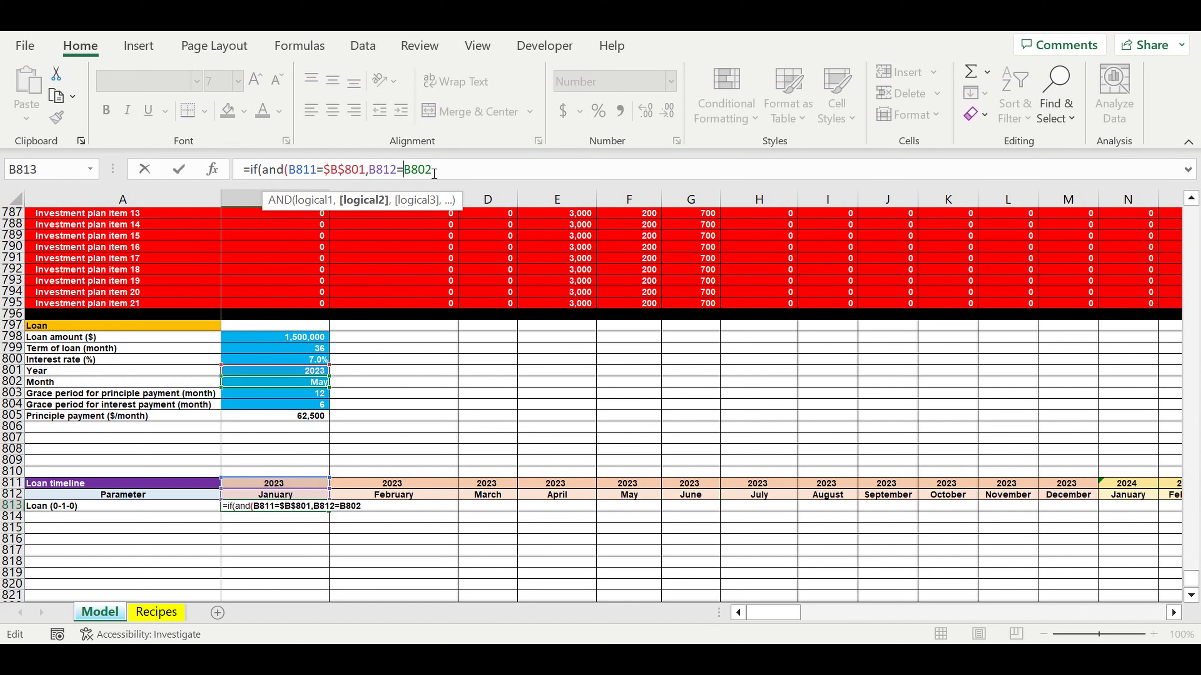
{"action": "key", "text": "Left"}
{"action": "key", "text": "Left"}
{"action": "key", "text": "Left"}
{"action": "key", "text": "Left"}
{"action": "type", "text": "$"}
{"action": "left_click", "coordinate": [440, 180]}
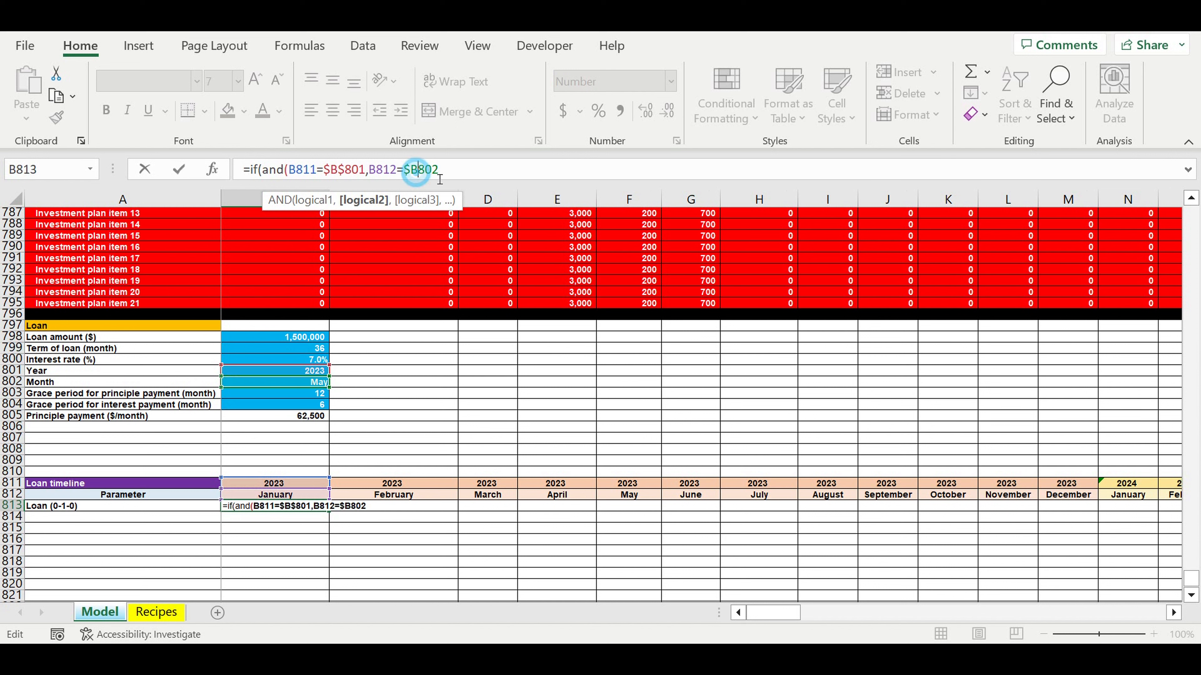
{"action": "type", "text": "$802"}
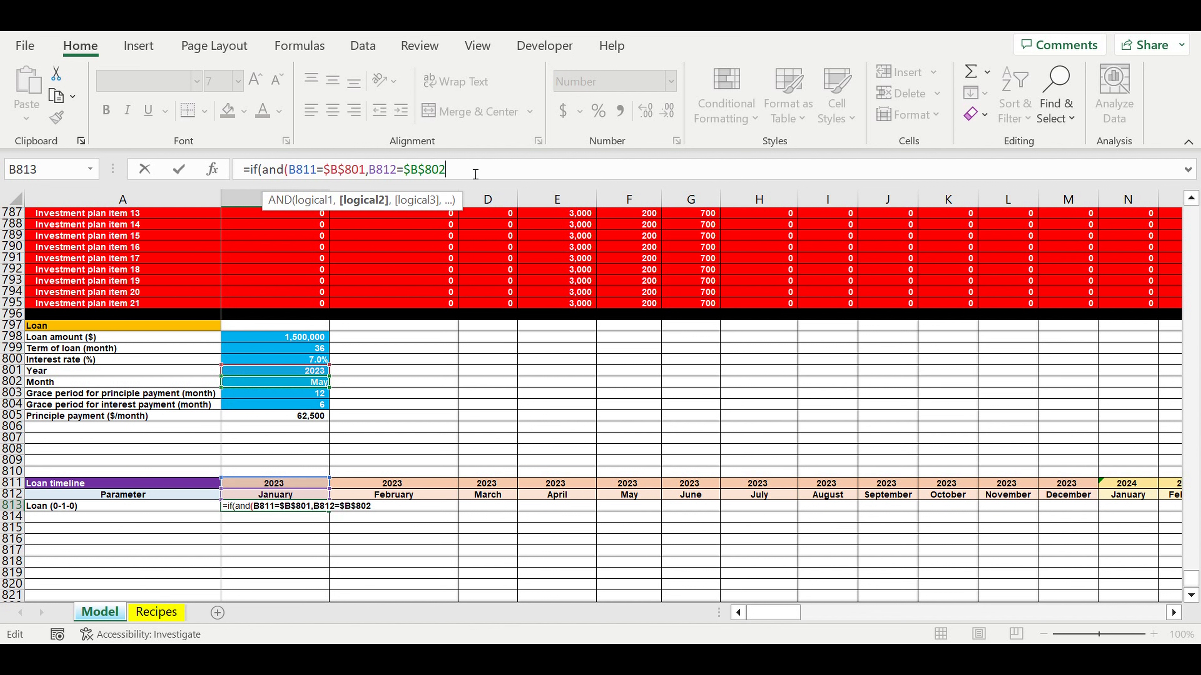
{"action": "type", "text": ")"}
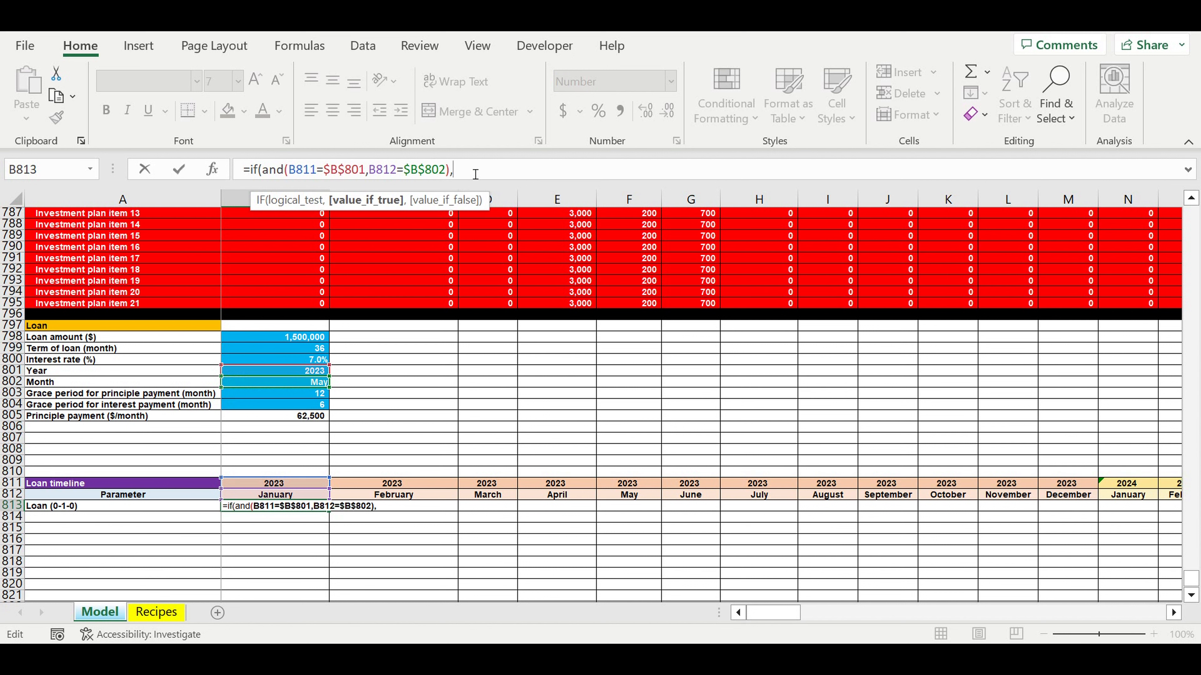
{"action": "type", "text": ",0"}
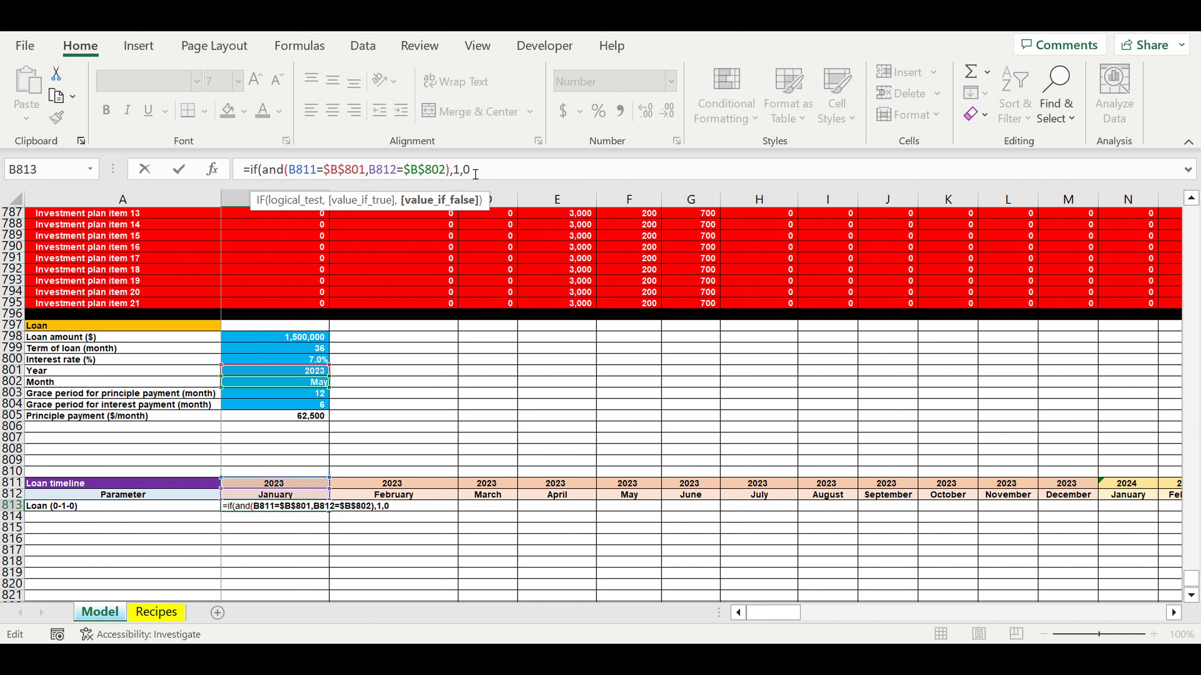
{"action": "type", "text": ")"}
{"action": "key", "text": "Return"}
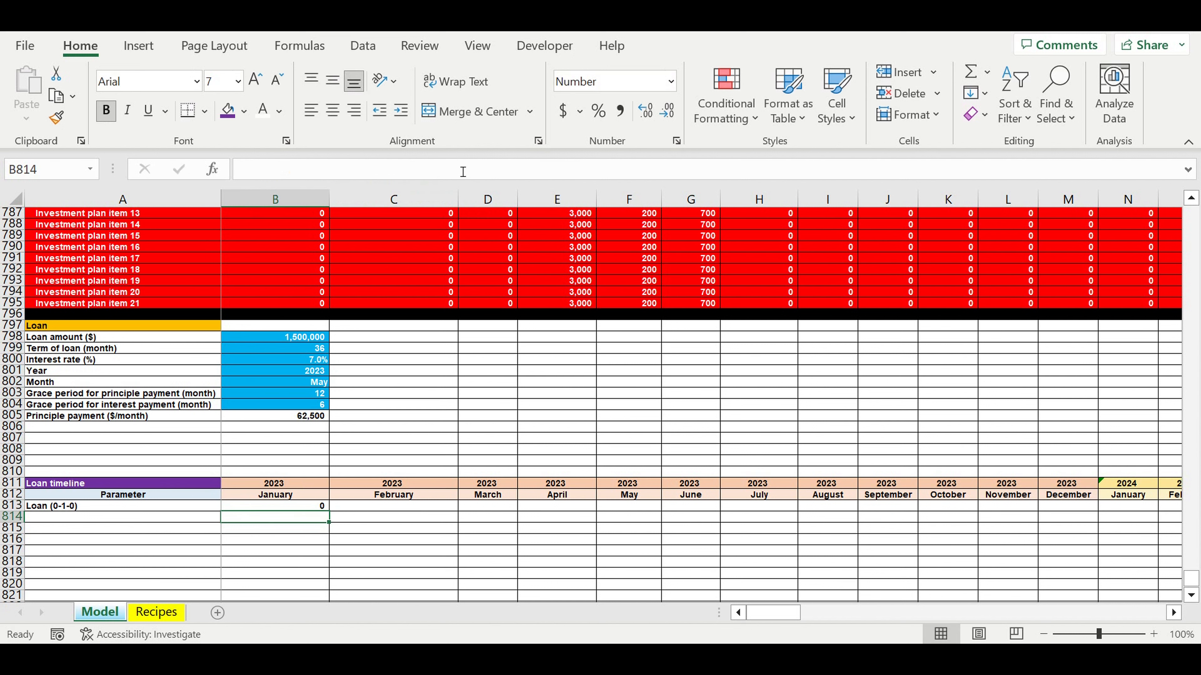
Copy the flag formula from B813 across the Loan (0-1-0) row through December 2032 in DQ813
{"action": "left_click", "coordinate": [301, 507]}
{"action": "left_click_drag", "start_coordinate": [329, 512], "coordinate": [908, 507]}
{"action": "left_click", "coordinate": [685, 541]}
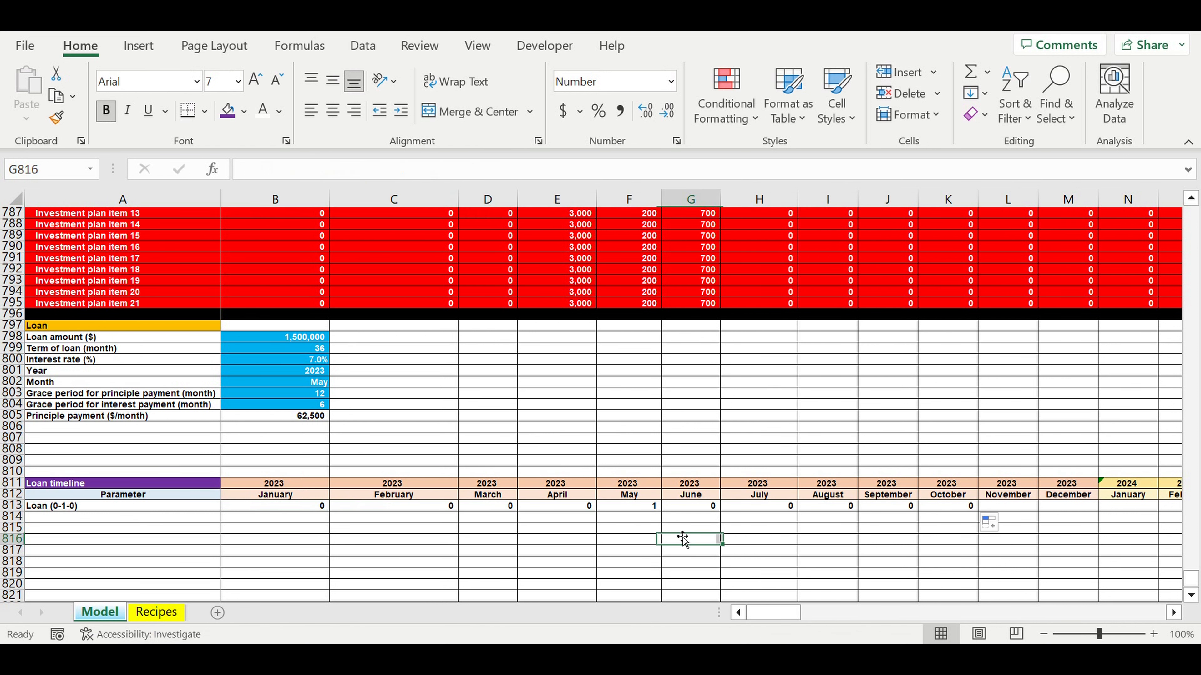
{"action": "left_click", "coordinate": [635, 510]}
{"action": "left_click_drag", "start_coordinate": [661, 512], "coordinate": [1056, 506]}
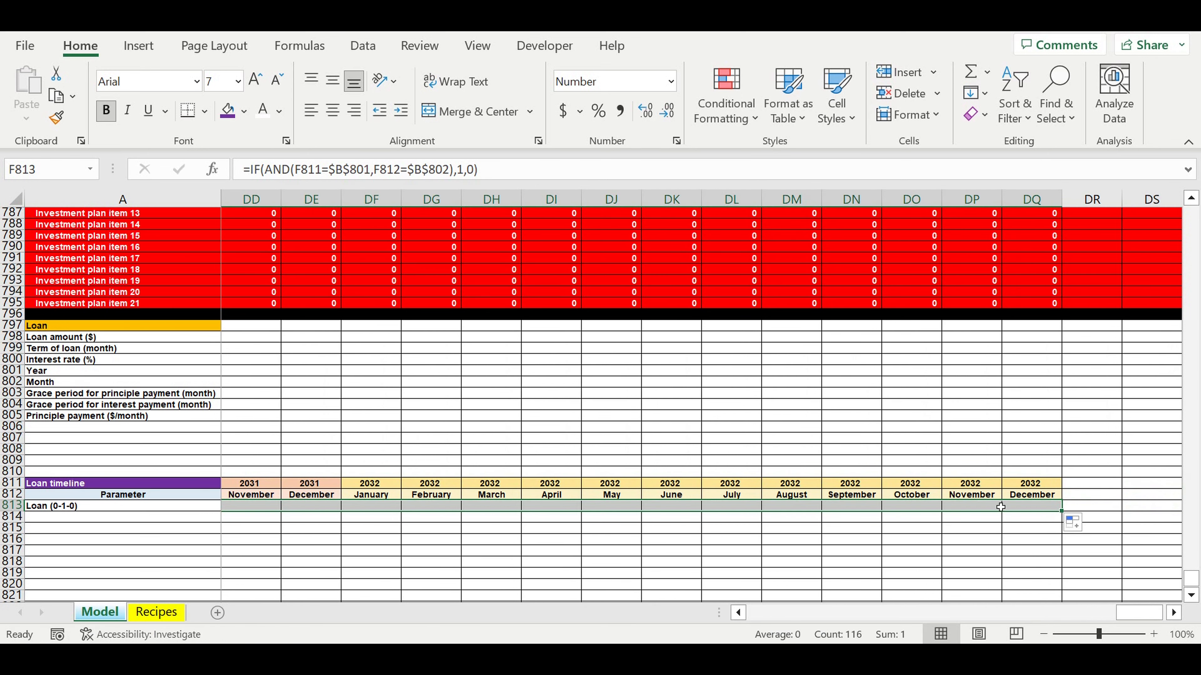
{"action": "left_click", "coordinate": [901, 563]}
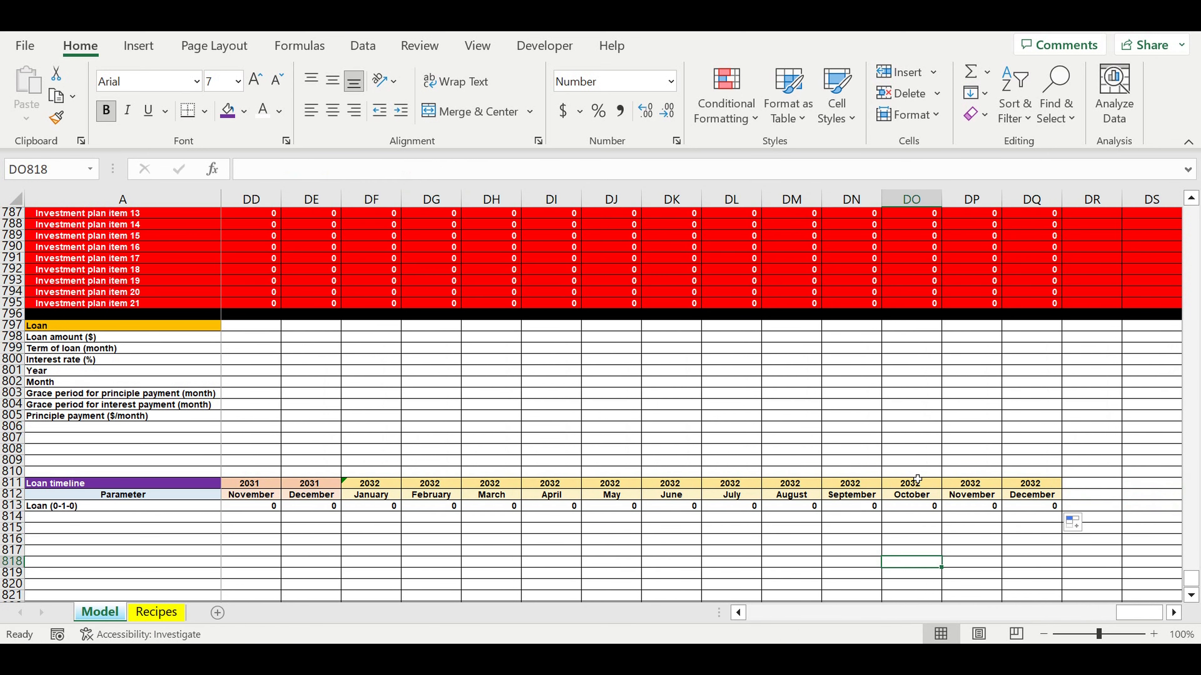
{"action": "left_click_drag", "start_coordinate": [1139, 612], "coordinate": [537, 643]}
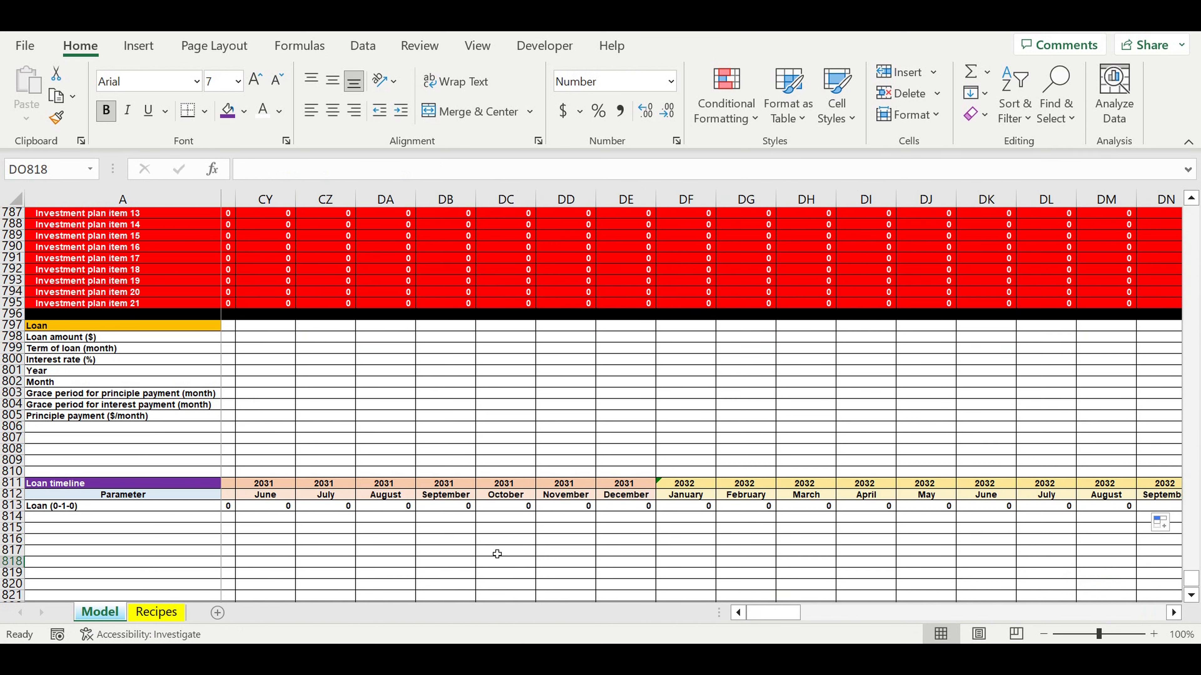
{"action": "left_click", "coordinate": [492, 550]}
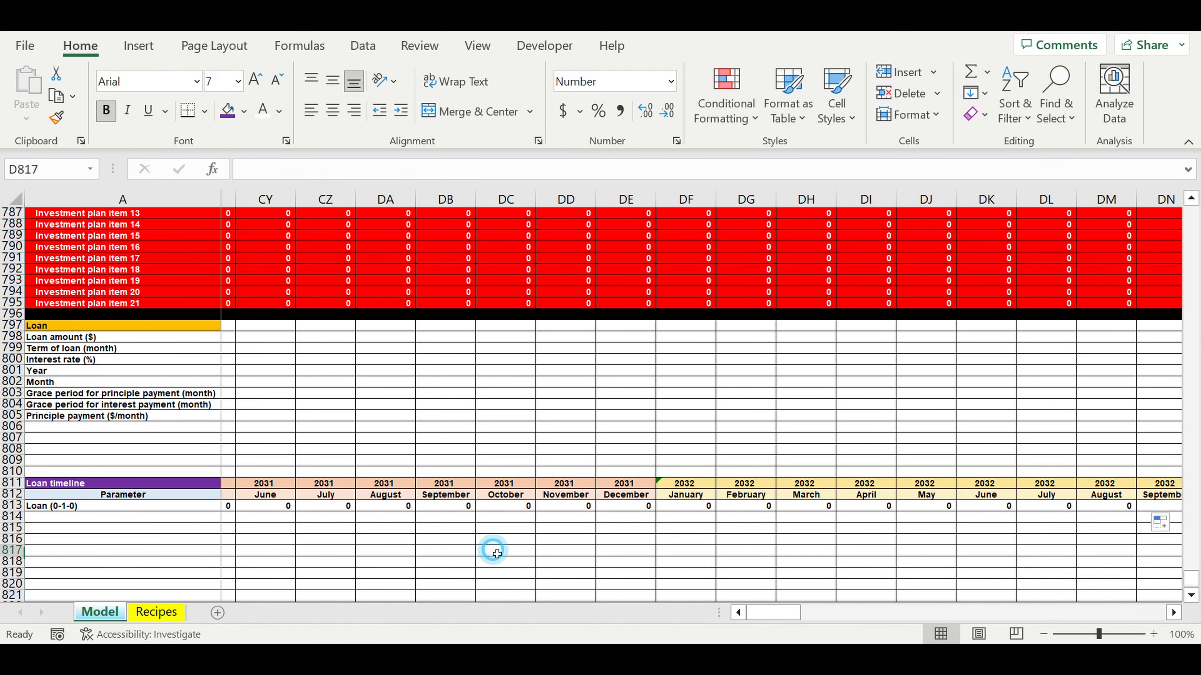
{"action": "left_click_drag", "start_coordinate": [756, 619], "coordinate": [472, 563]}
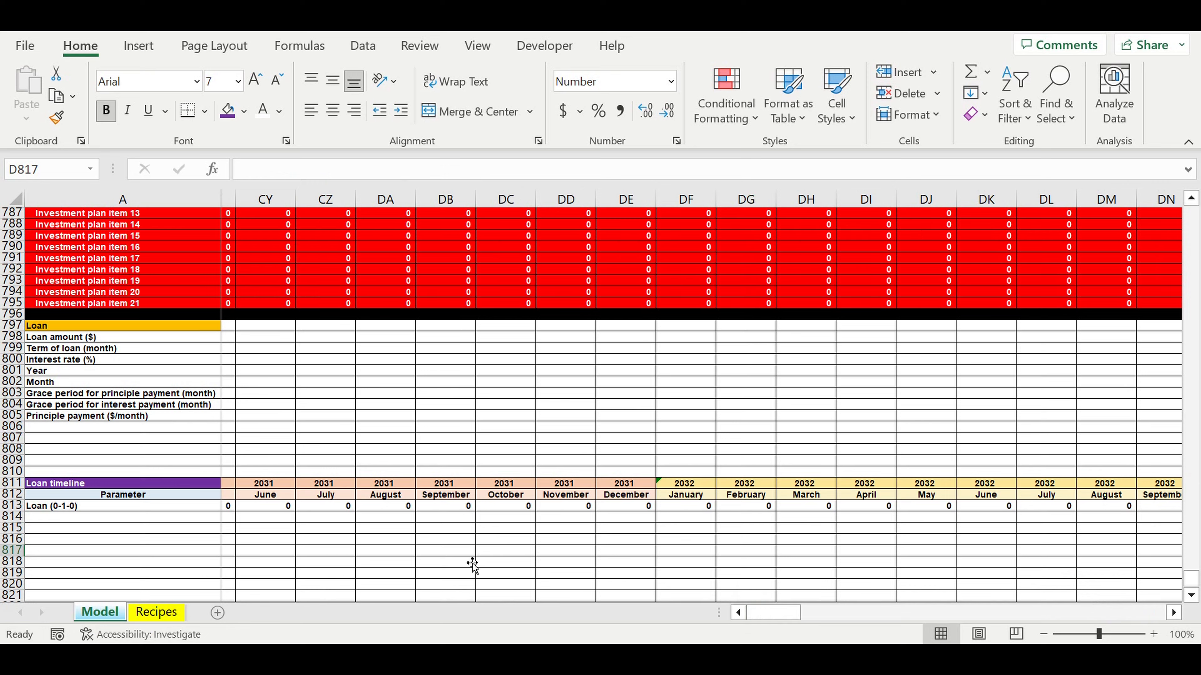
{"action": "scroll", "coordinate": [472, 553], "scroll_direction": "down", "scroll_amount": 2}
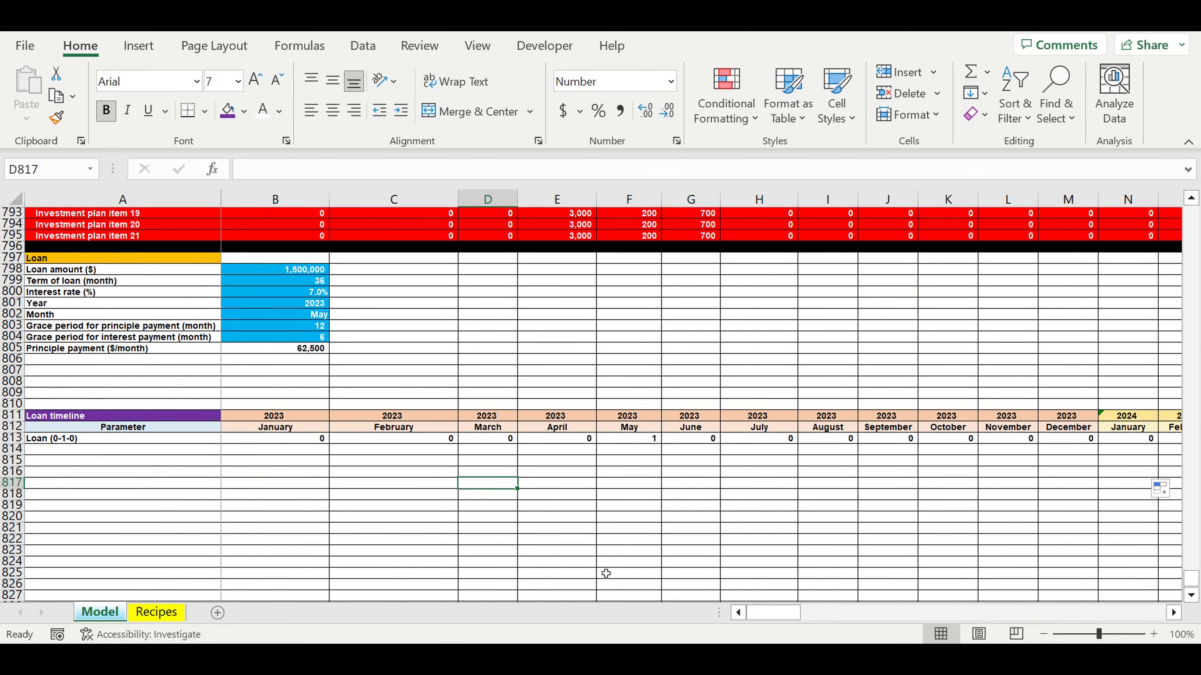
{"action": "key", "text": "ctrl+Left"}
{"action": "key", "text": "ctrl+Up"}
{"action": "key", "text": "Up"}
{"action": "key", "text": "Up"}
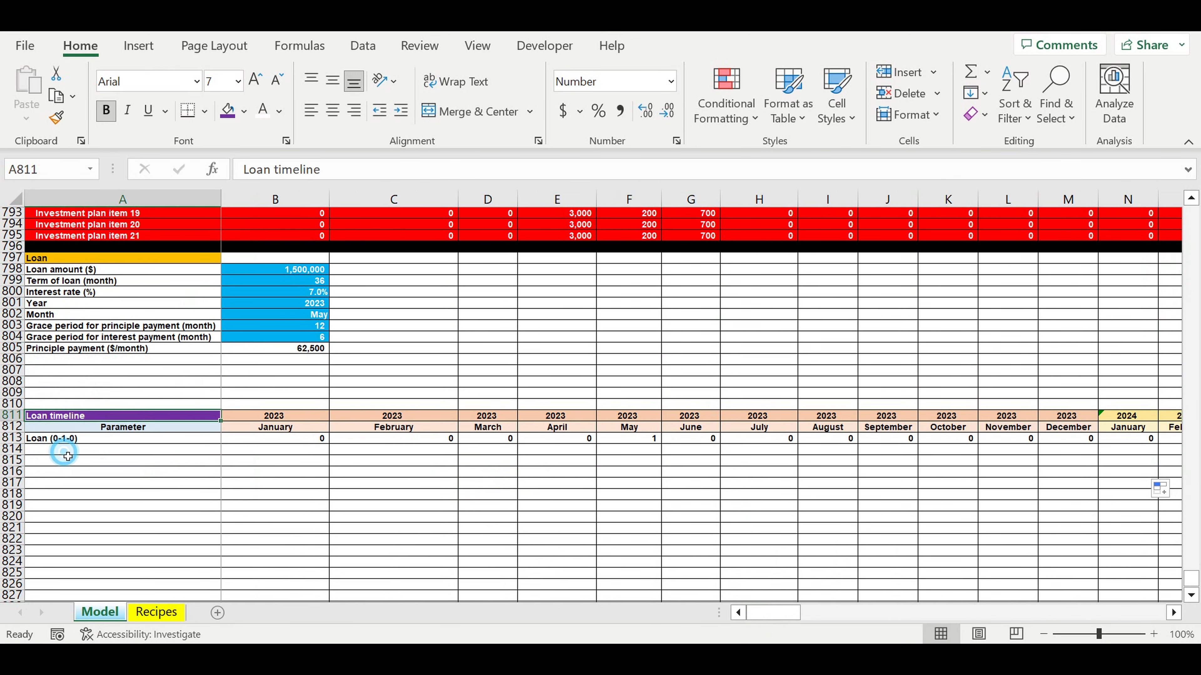
{"action": "key", "text": "Down"}
{"action": "key", "text": "Down"}
{"action": "key", "text": "Up"}
{"action": "key", "text": "Up"}
{"action": "scroll", "coordinate": [103, 454], "scroll_direction": "down", "scroll_amount": 9}
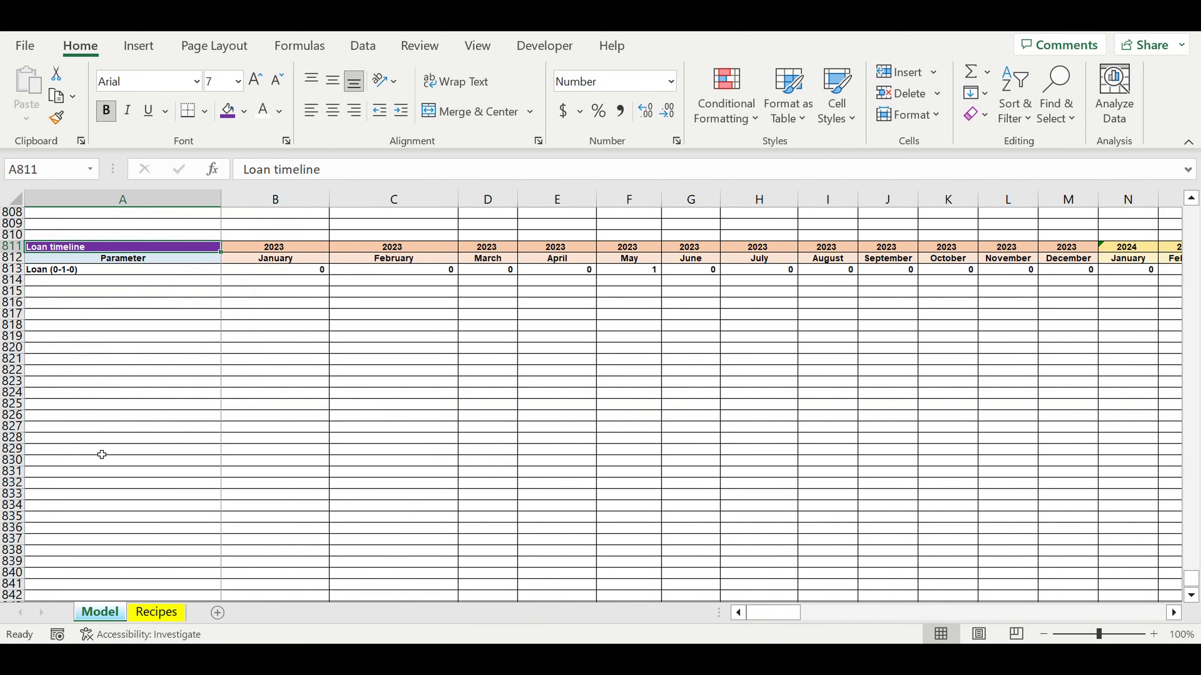
{"action": "scroll", "coordinate": [102, 454], "scroll_direction": "up", "scroll_amount": 8}
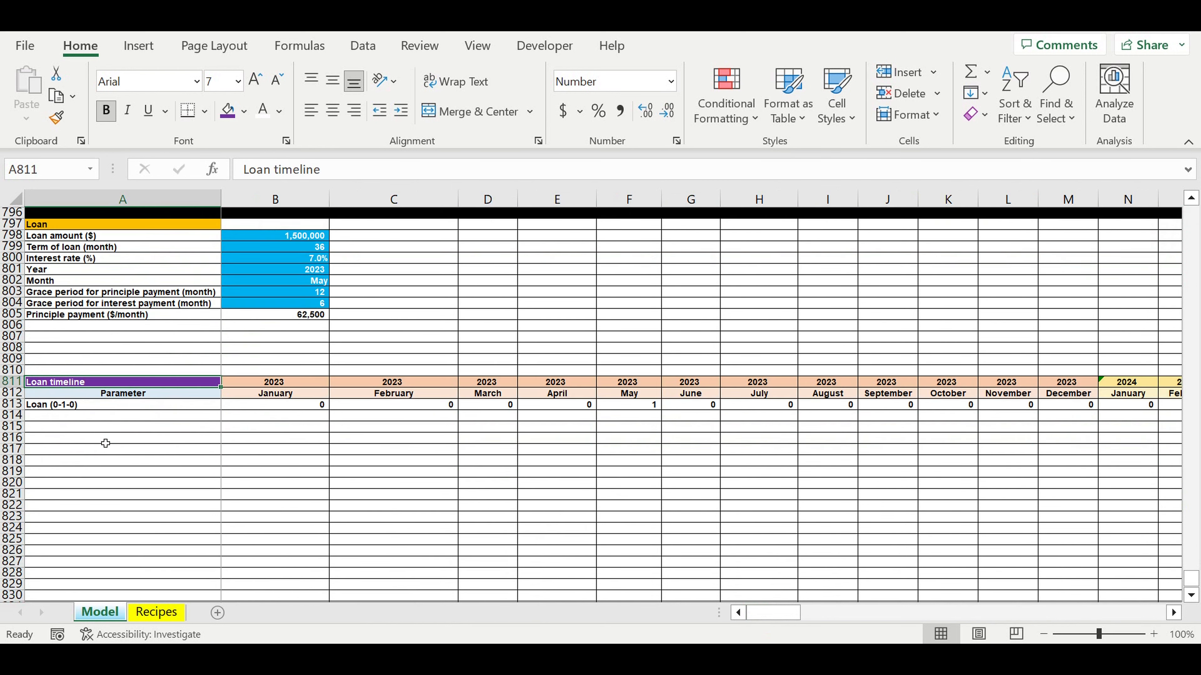
Label the second Loan timeline row in A814 as Loan ($/month)
{"action": "left_click", "coordinate": [54, 421]}
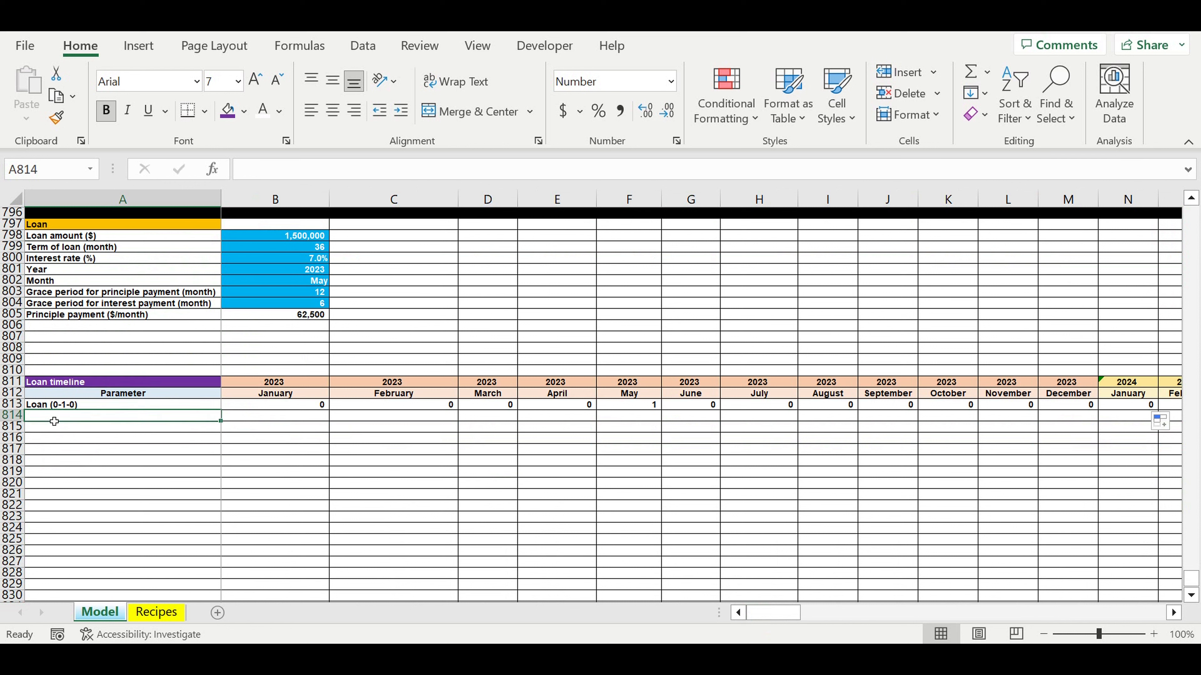
{"action": "type", "text": "Lo"}
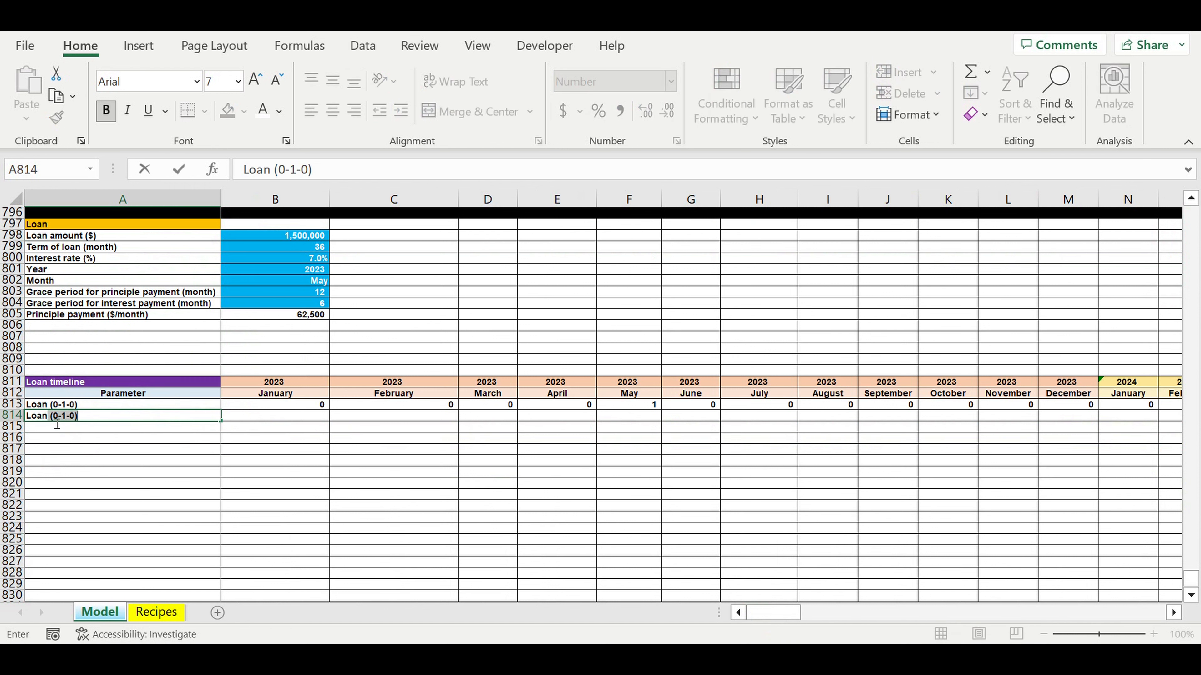
{"action": "type", "text": "an ($/month)"}
{"action": "key", "text": "Return"}
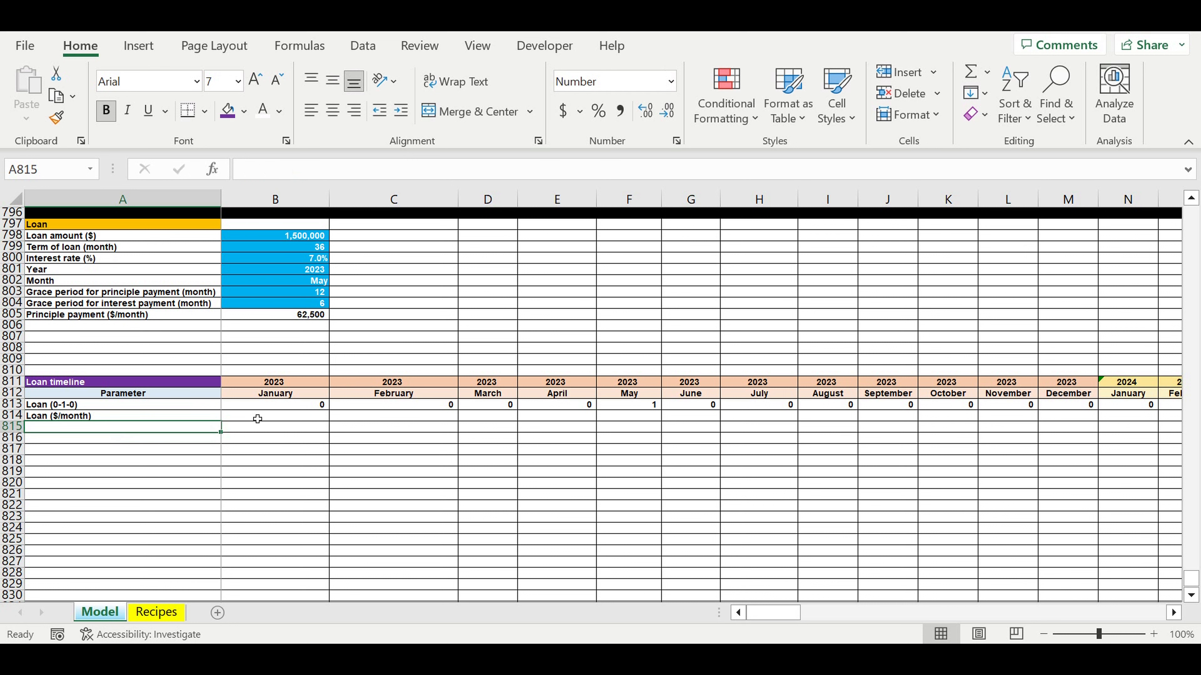
In B814, multiply January 2023's loan flag by the fixed loan amount using =B813*$B$798
{"action": "left_click", "coordinate": [257, 419]}
{"action": "type", "text": "="}
{"action": "left_click", "coordinate": [262, 409]}
{"action": "type", "text": "*"}
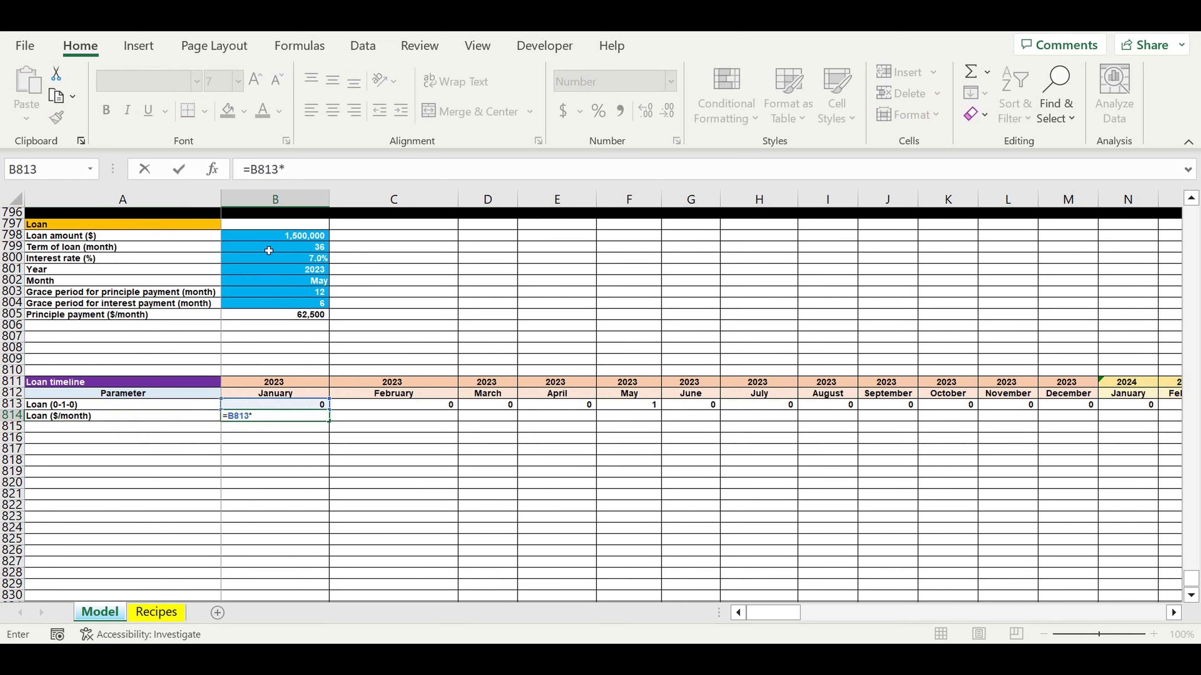
{"action": "left_click", "coordinate": [285, 236]}
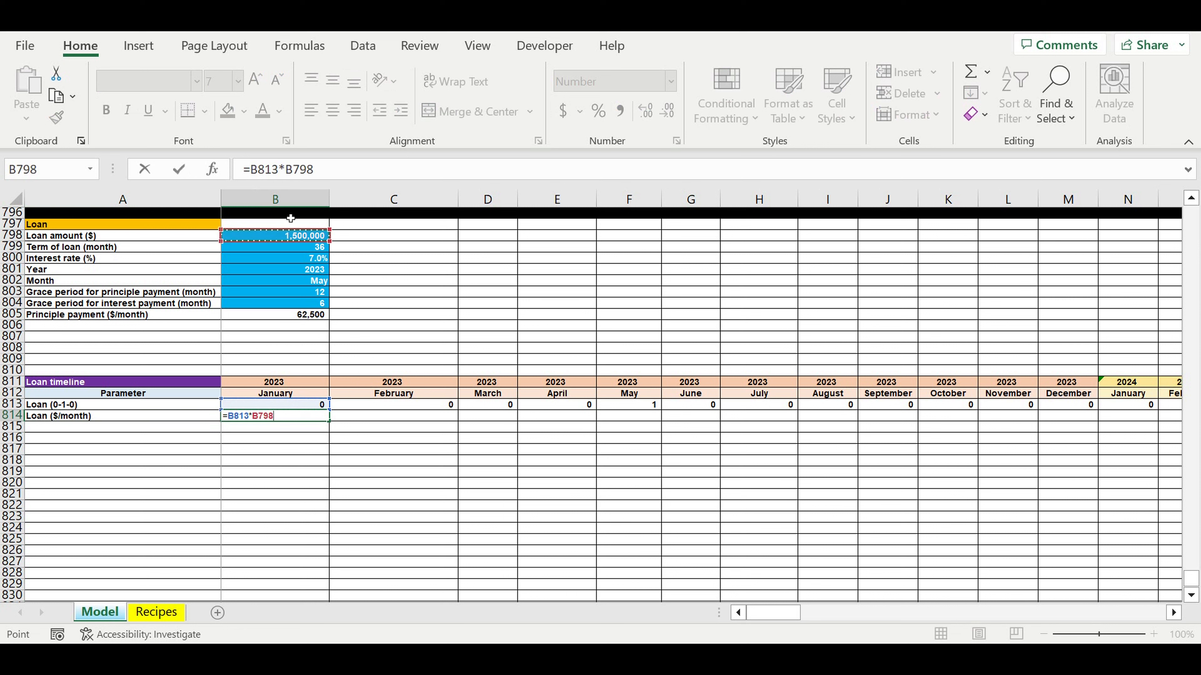
{"action": "left_click", "coordinate": [285, 169]}
{"action": "type", "text": "$B"}
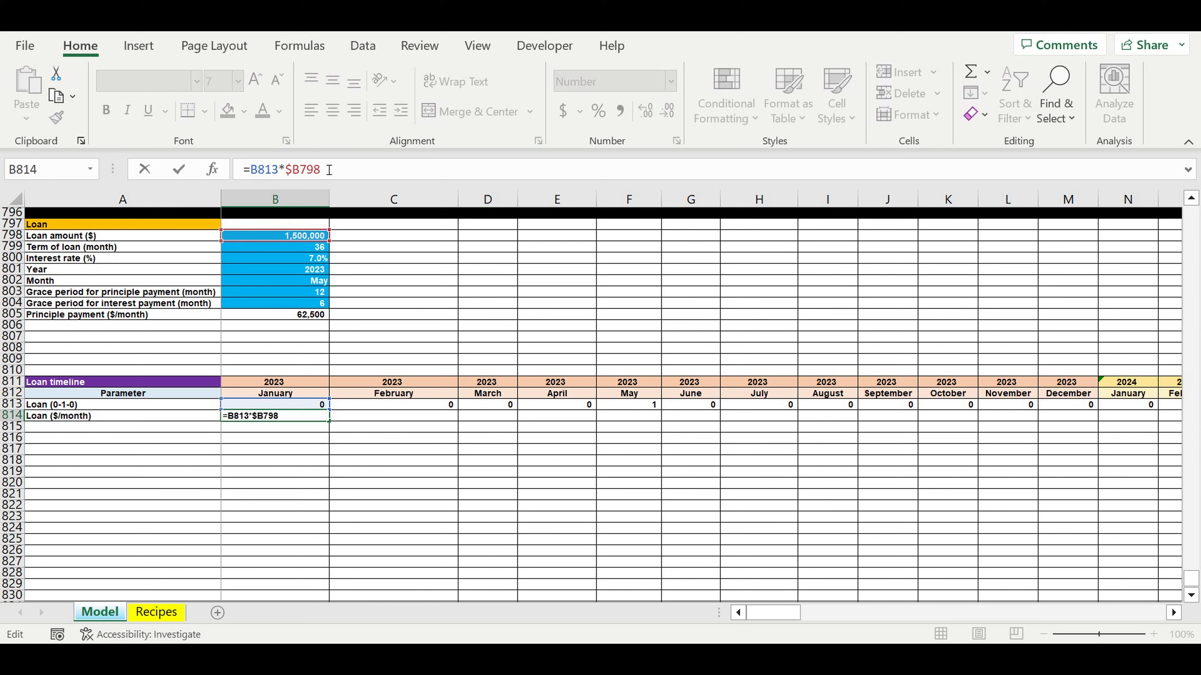
{"action": "type", "text": "$"}
{"action": "key", "text": "Return"}
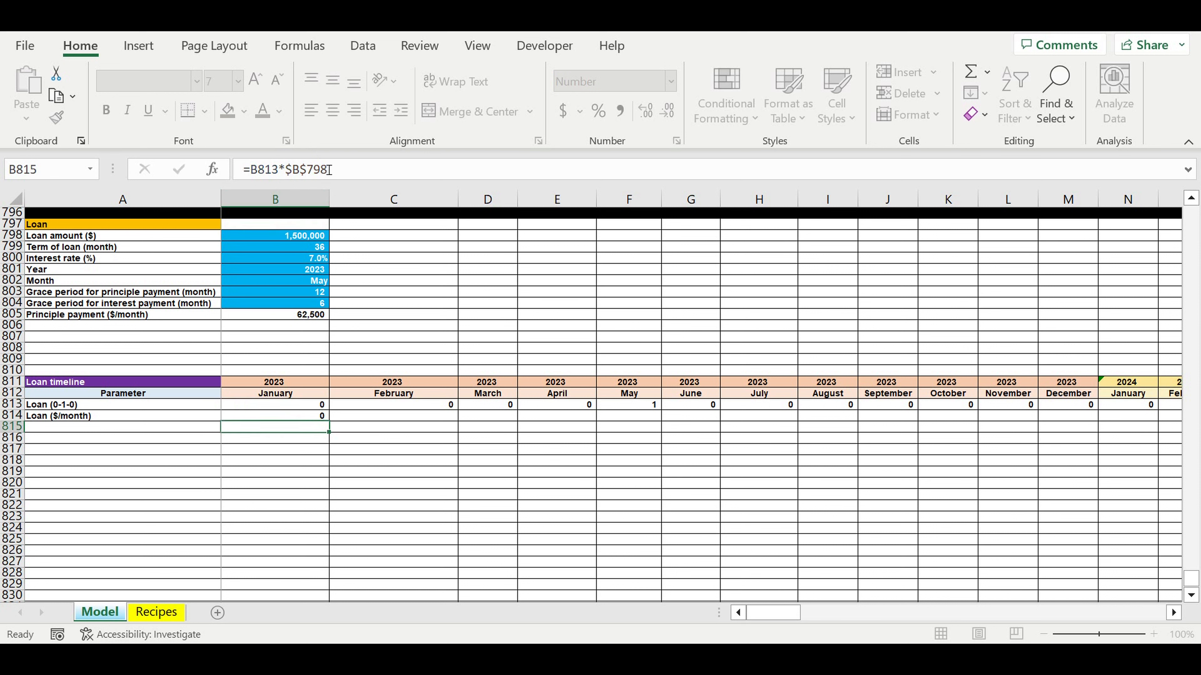
Fill the January 2023 Loan ($/month) formula in B814 across the timeline through December 2032
{"action": "left_click", "coordinate": [309, 417]}
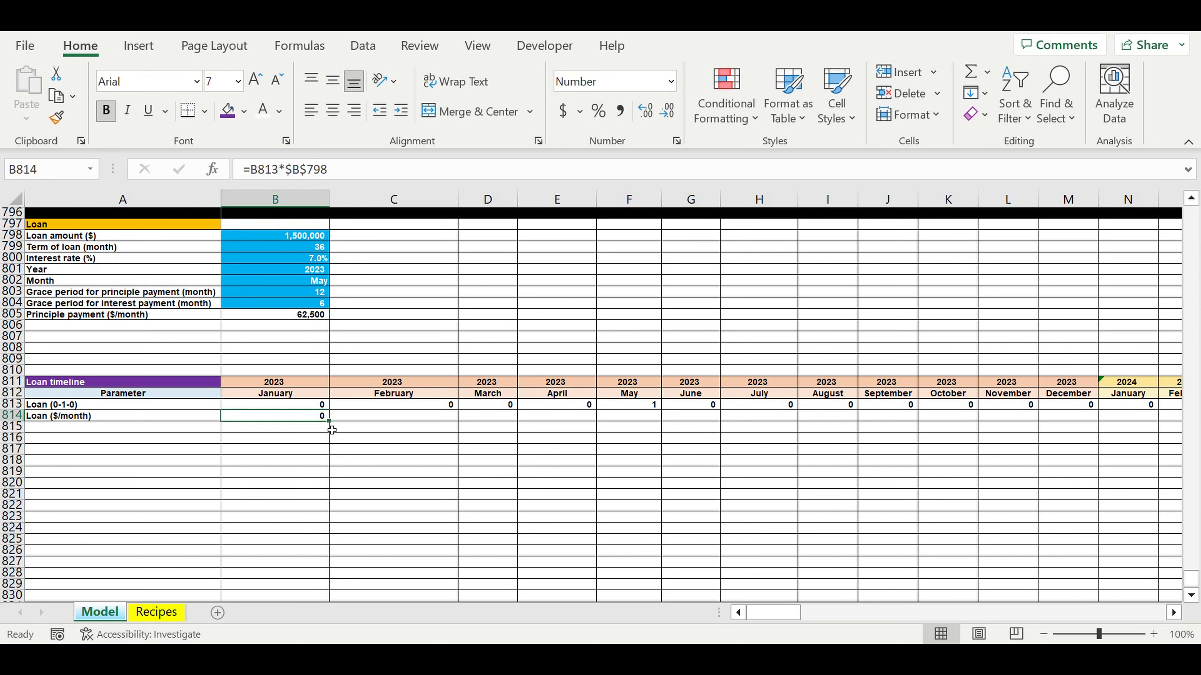
{"action": "left_click_drag", "start_coordinate": [335, 428], "coordinate": [1085, 419]}
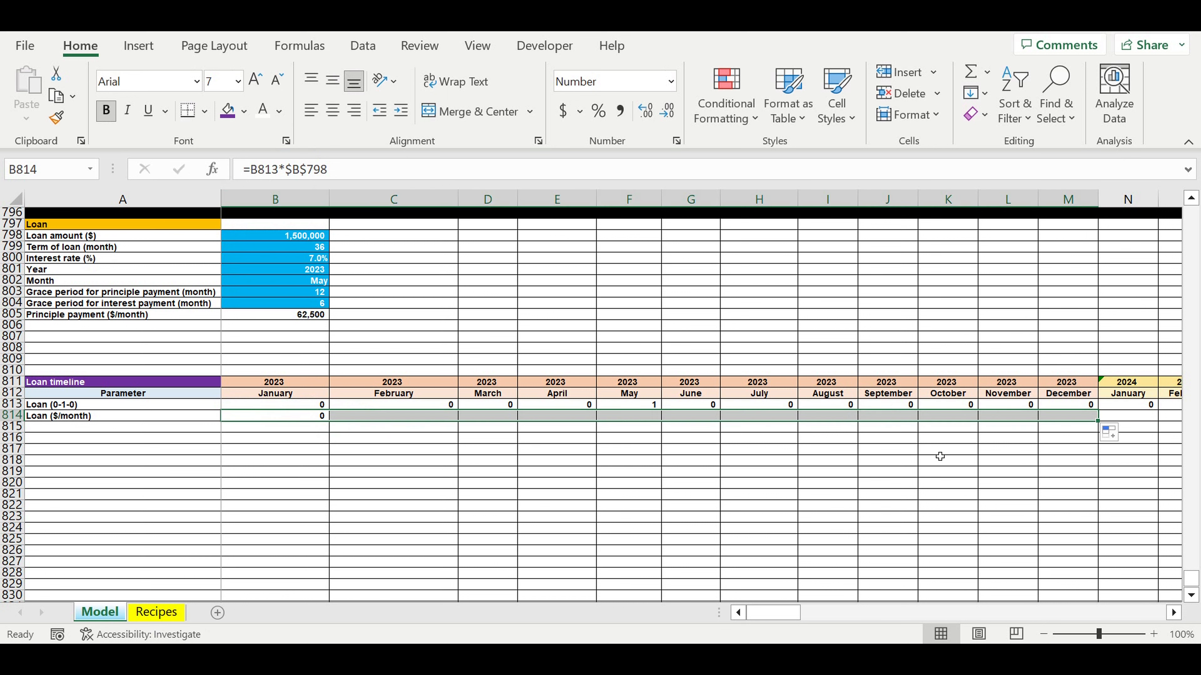
{"action": "left_click", "coordinate": [892, 461]}
{"action": "left_click", "coordinate": [636, 418]}
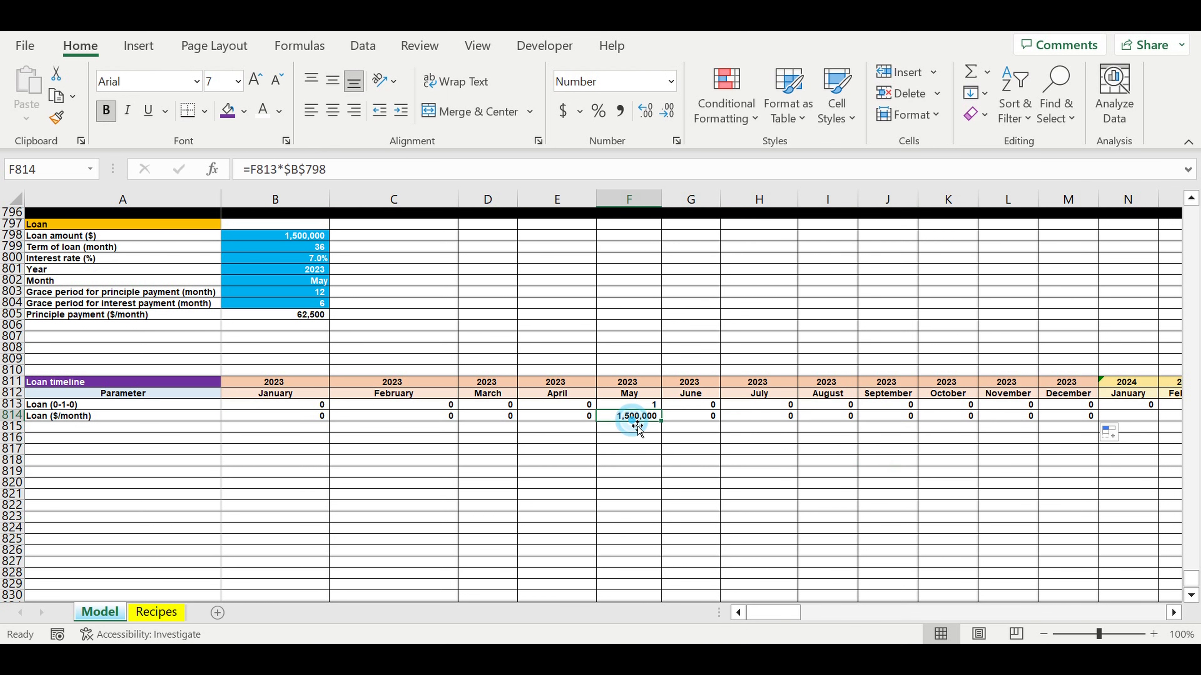
{"action": "left_click_drag", "start_coordinate": [696, 424], "coordinate": [1040, 416]}
{"action": "left_click_drag", "start_coordinate": [1172, 419], "coordinate": [1172, 418]}
{"action": "left_click_drag", "start_coordinate": [1197, 357], "coordinate": [1116, 419]}
{"action": "left_click", "coordinate": [971, 483]}
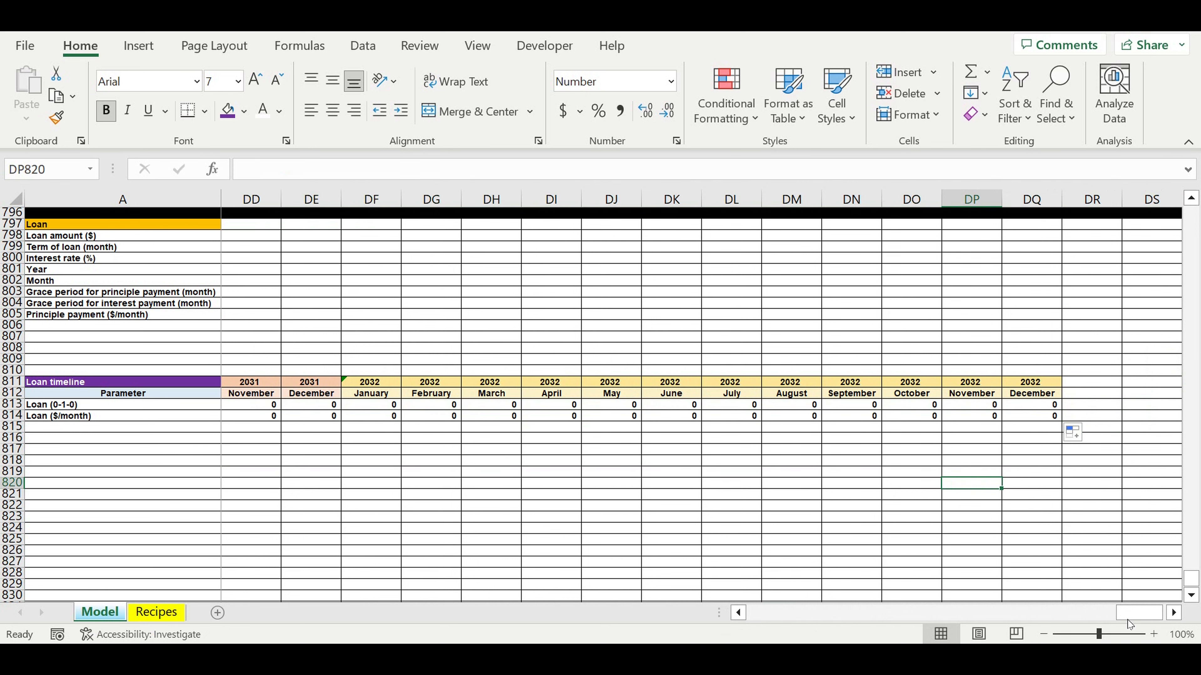
{"action": "left_click_drag", "start_coordinate": [1137, 613], "coordinate": [769, 613]}
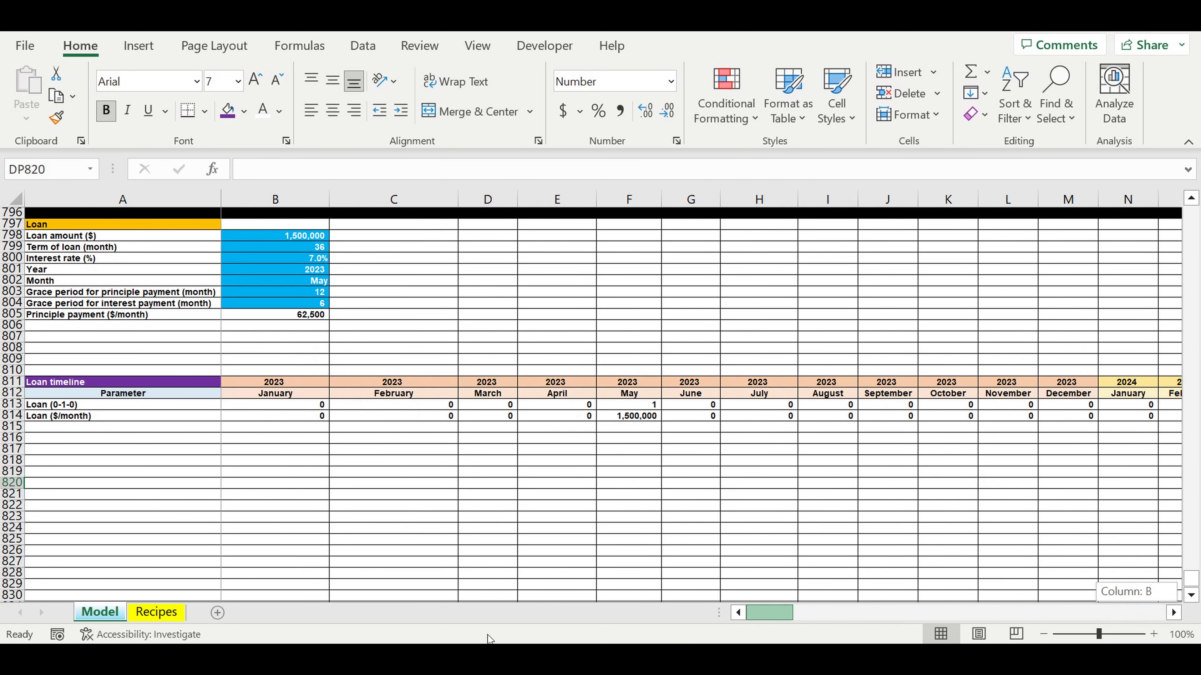
{"action": "left_click", "coordinate": [428, 517]}
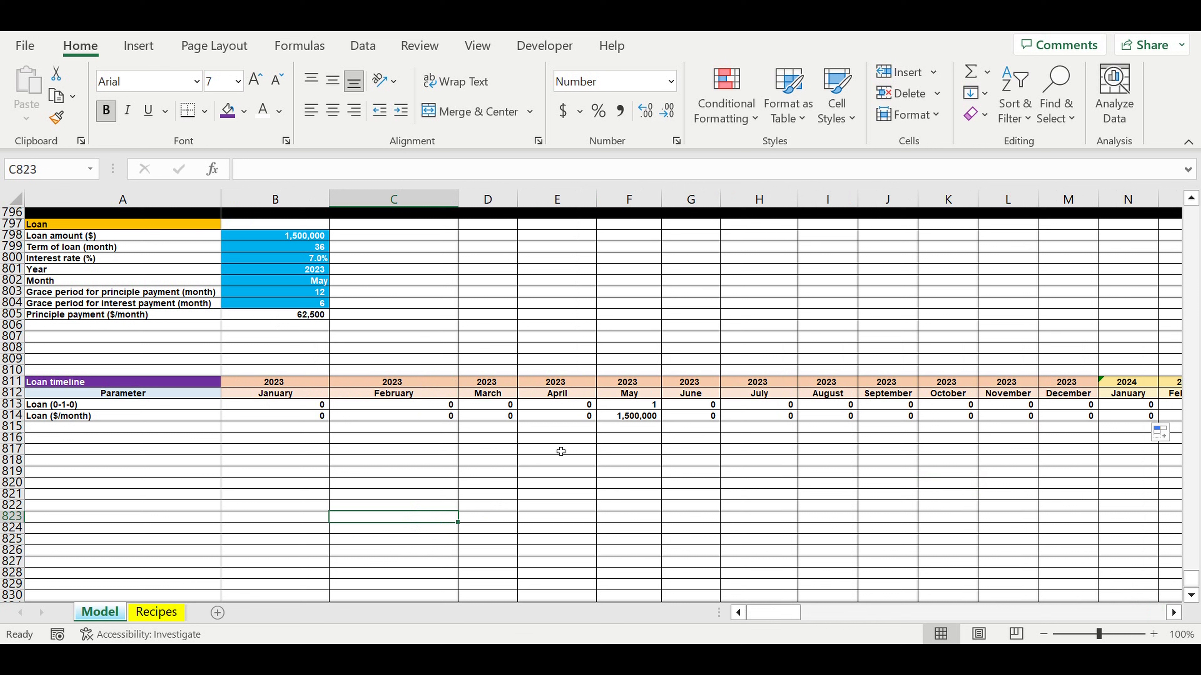
Examine the loan term input, the May 2023 loan flag and the months that follow it in the timeline
{"action": "left_click", "coordinate": [304, 248]}
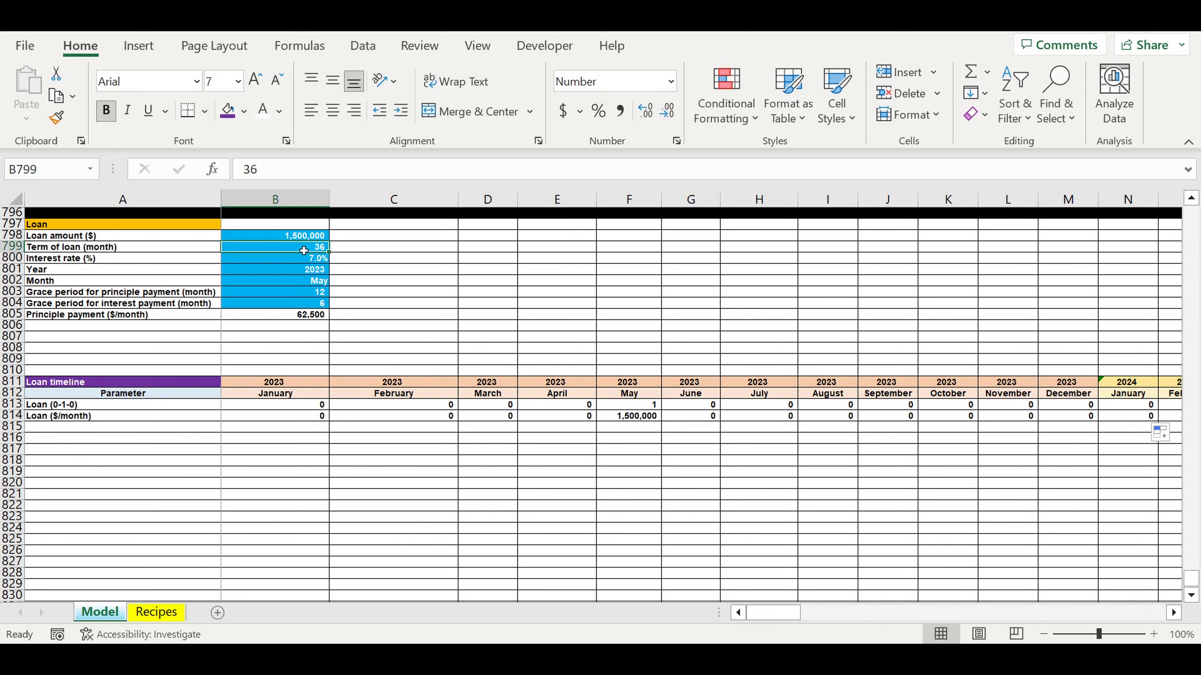
{"action": "left_click", "coordinate": [644, 408]}
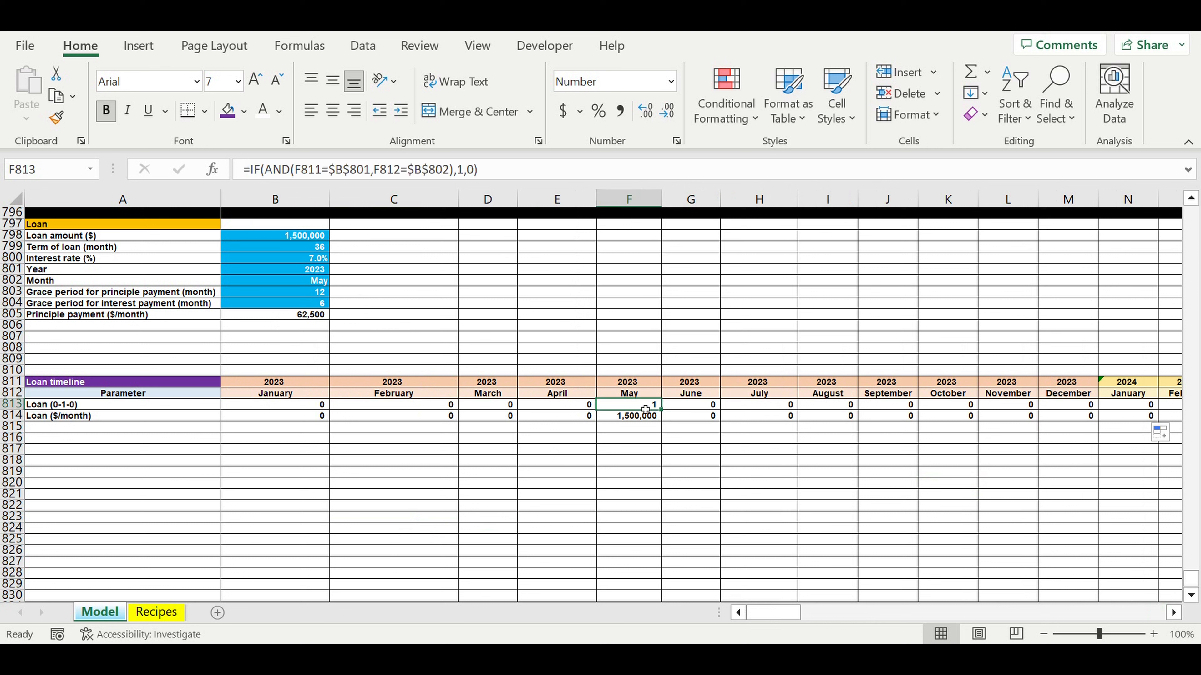
{"action": "left_click", "coordinate": [694, 431]}
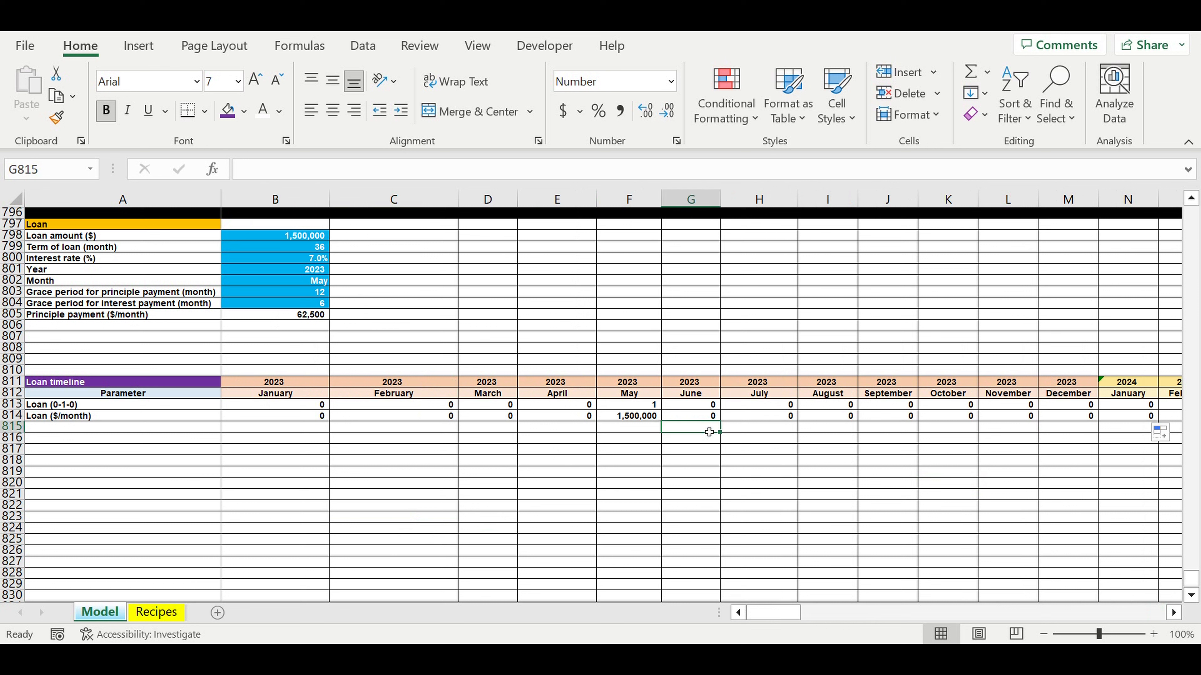
{"action": "left_click", "coordinate": [756, 430]}
{"action": "left_click", "coordinate": [827, 416]}
{"action": "left_click", "coordinate": [875, 417]}
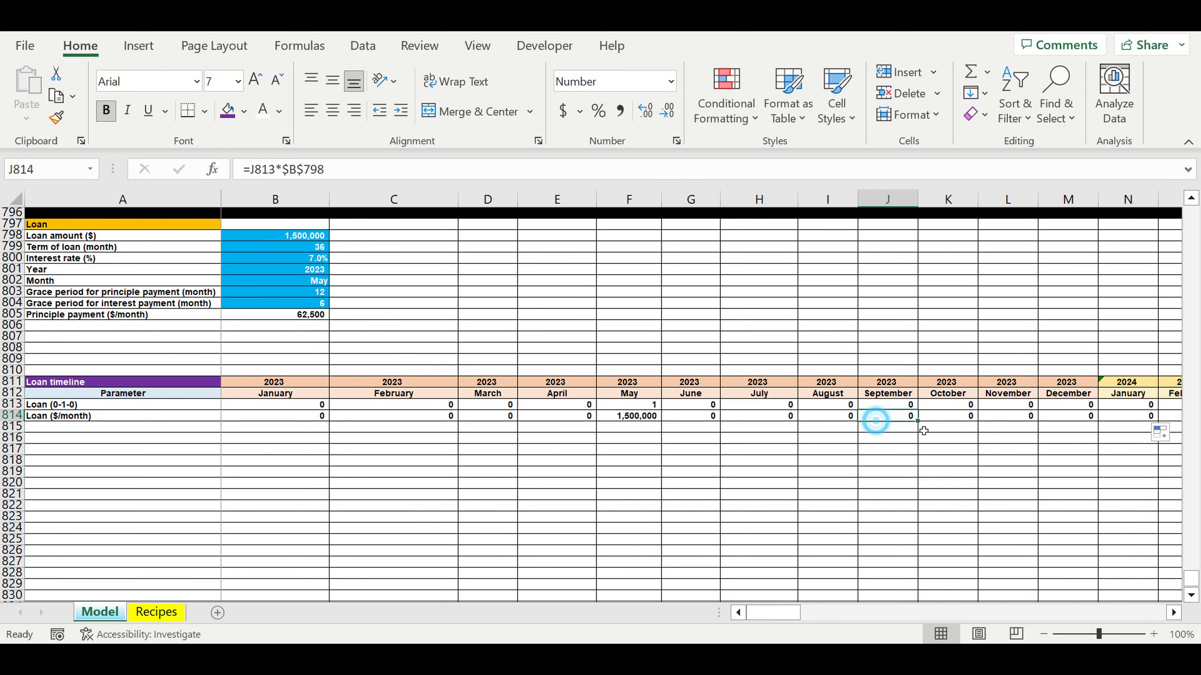
{"action": "left_click", "coordinate": [955, 440]}
{"action": "left_click", "coordinate": [692, 431]}
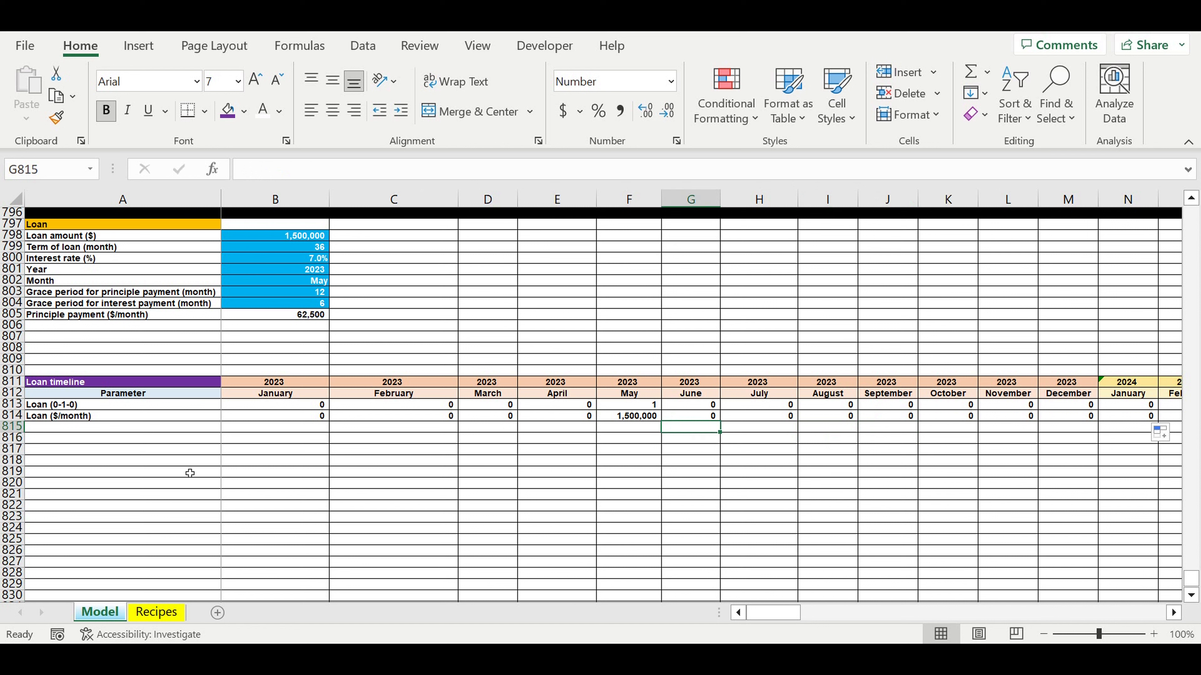
Label row 815 in column A as "Loan start counting period (0-1-0)"
{"action": "left_click", "coordinate": [64, 431]}
{"action": "type", "text": "Loan start"}
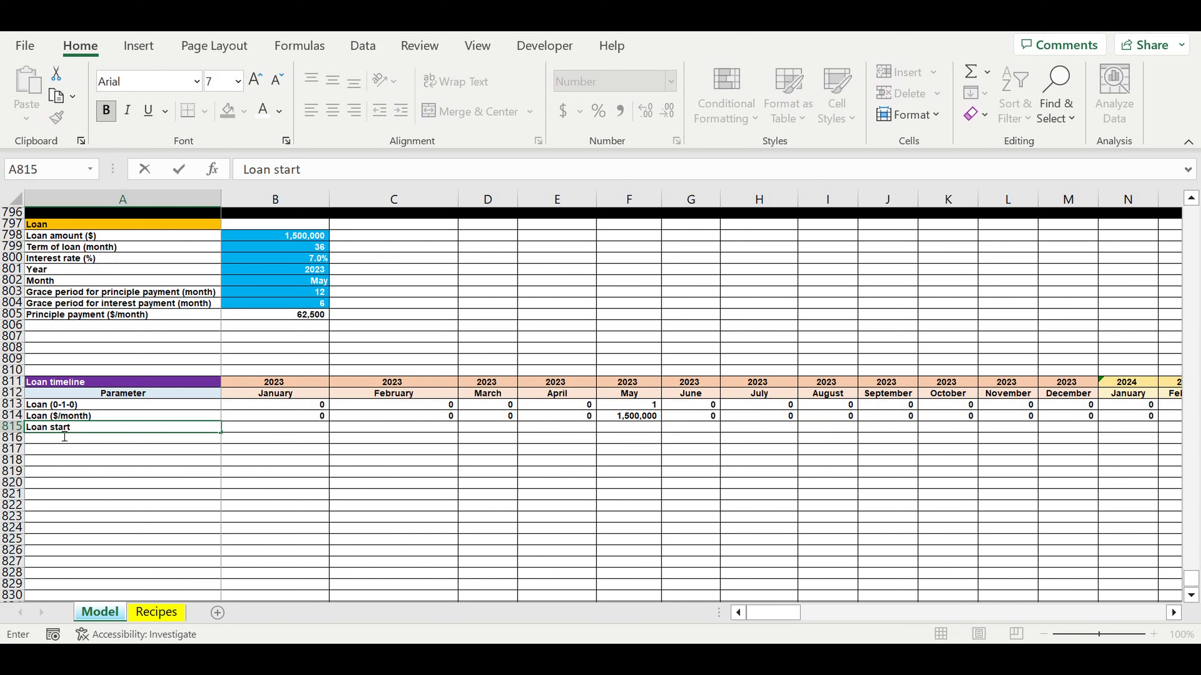
{"action": "type", "text": " counting perio"}
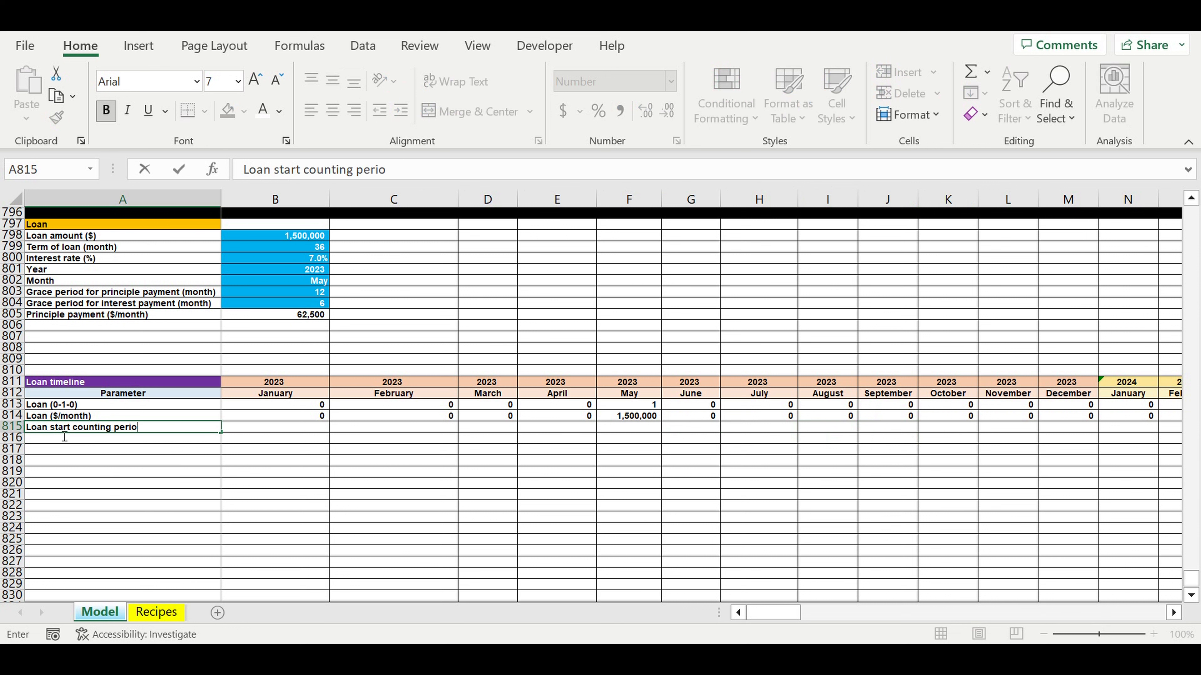
{"action": "type", "text": "d (0-1-0"}
{"action": "key", "text": "Return"}
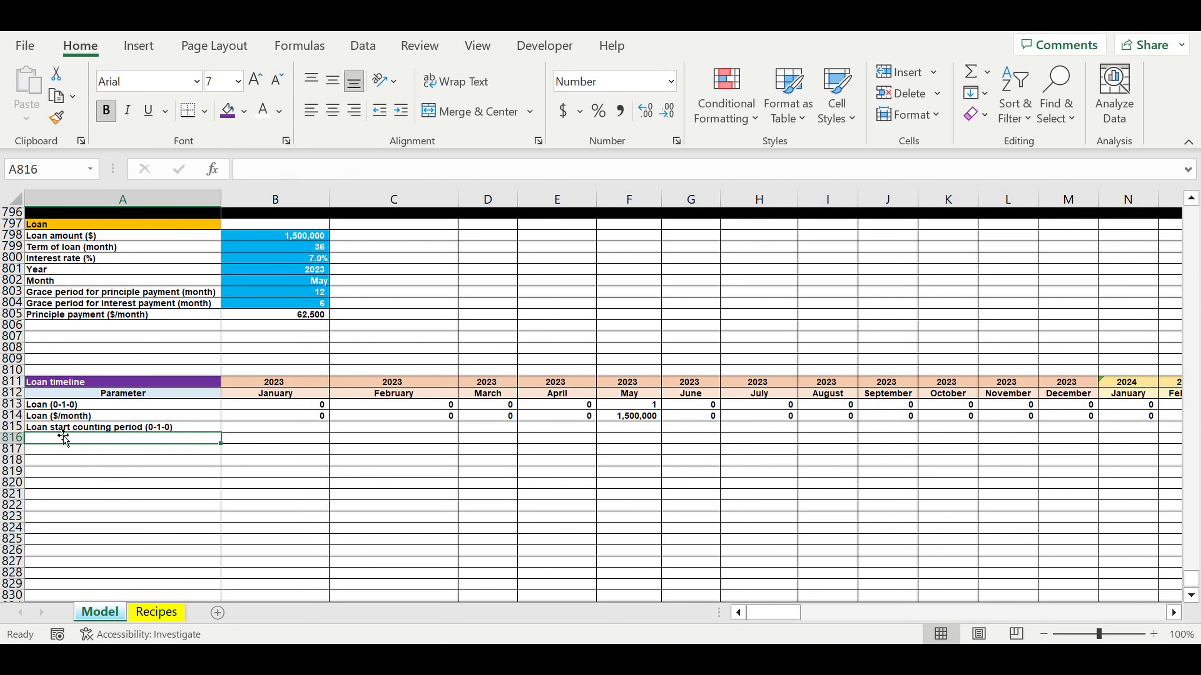
In the loan start counting period row, enter 0 for January 2023 and the formula =B813 for February 2023
{"action": "left_click", "coordinate": [305, 428]}
{"action": "type", "text": "0"}
{"action": "left_click", "coordinate": [365, 428]}
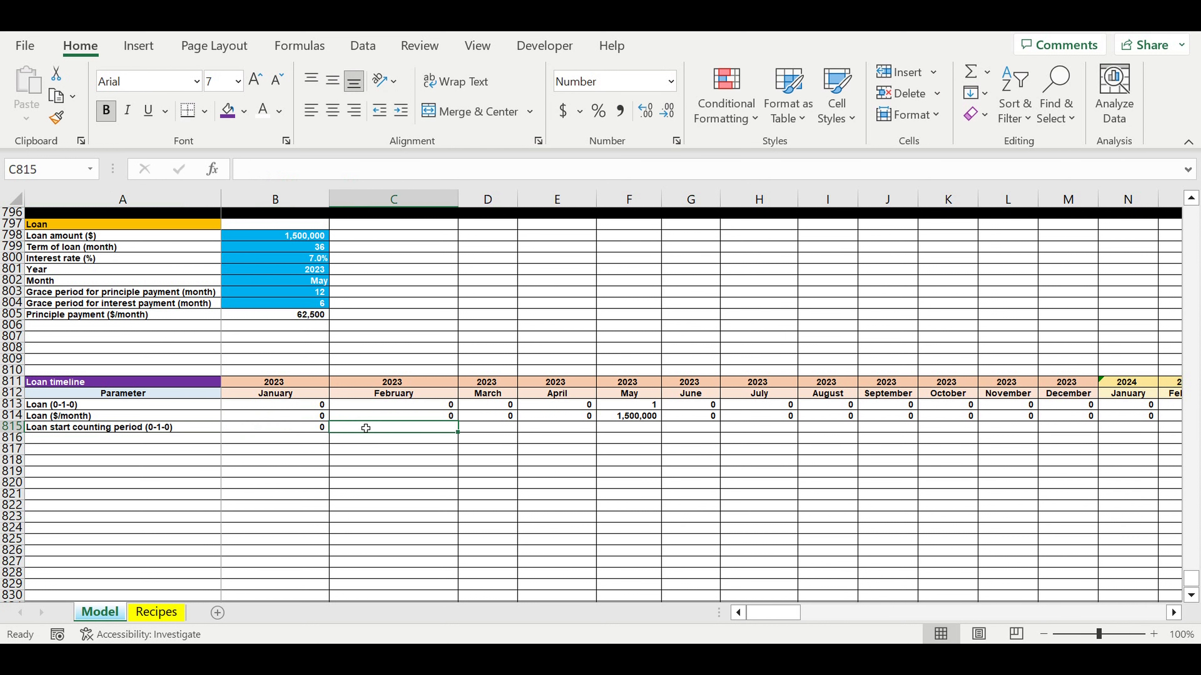
{"action": "type", "text": "="}
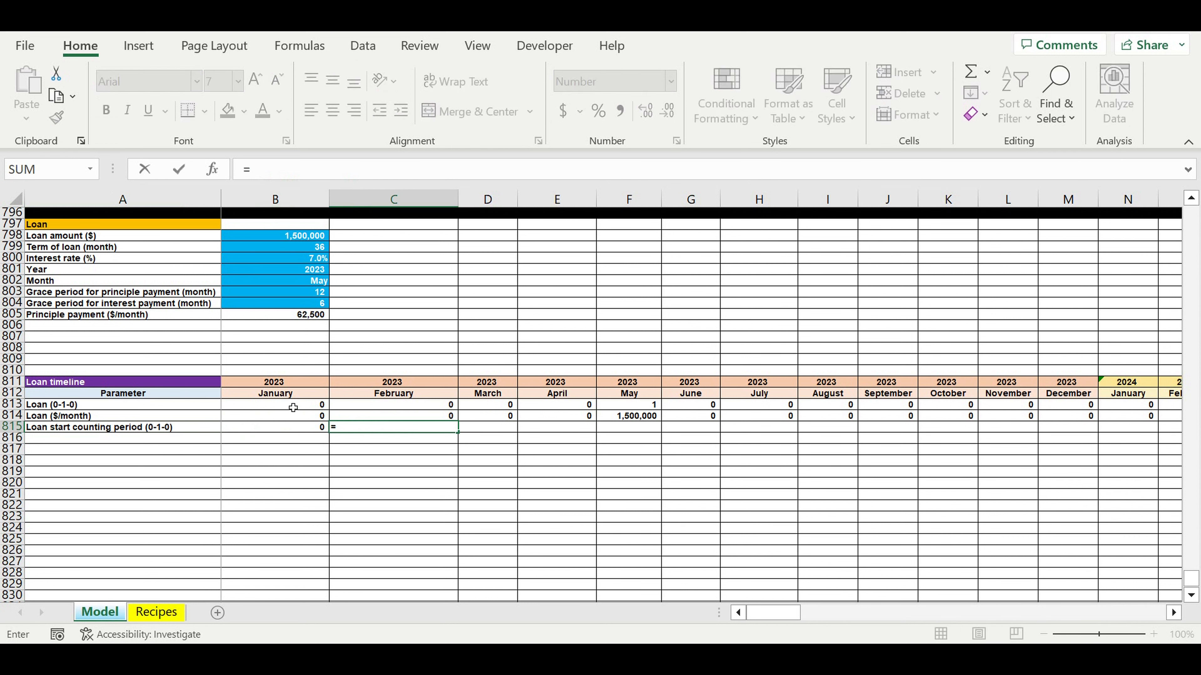
{"action": "left_click", "coordinate": [293, 408]}
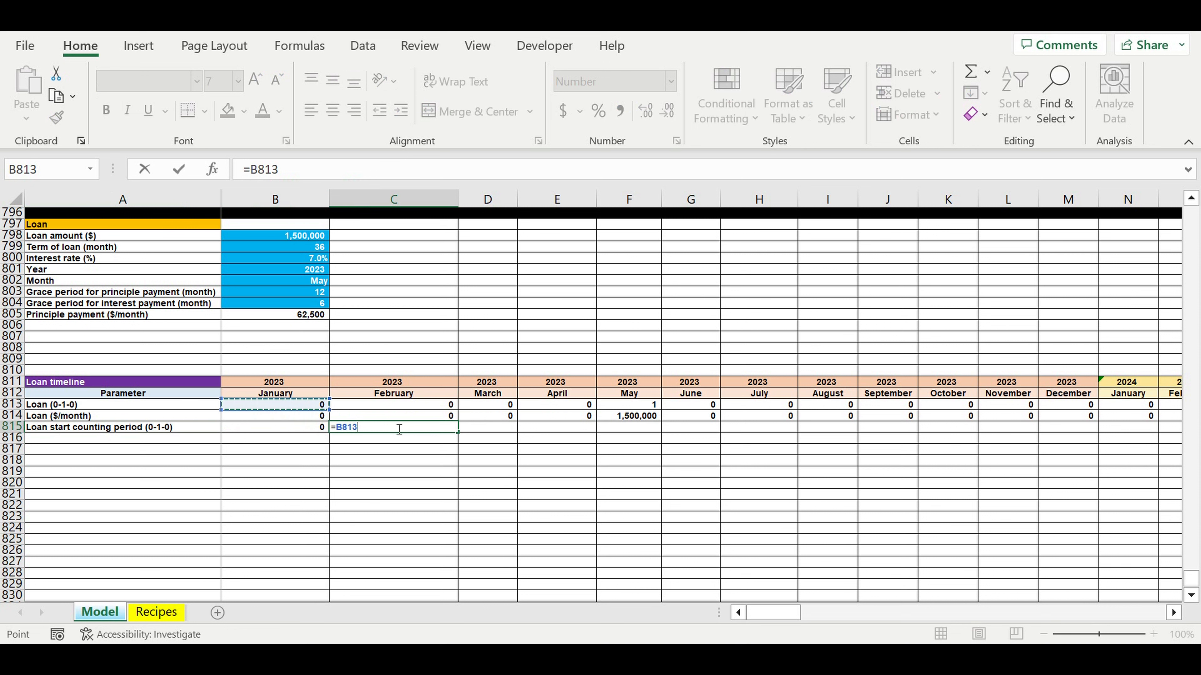
{"action": "key", "text": "Return"}
Fill the February 2023 formula of the loan start counting period row through December 2032 and check the June 2023 cell
{"action": "left_click", "coordinate": [432, 427]}
{"action": "left_click_drag", "start_coordinate": [458, 443], "coordinate": [1060, 399]}
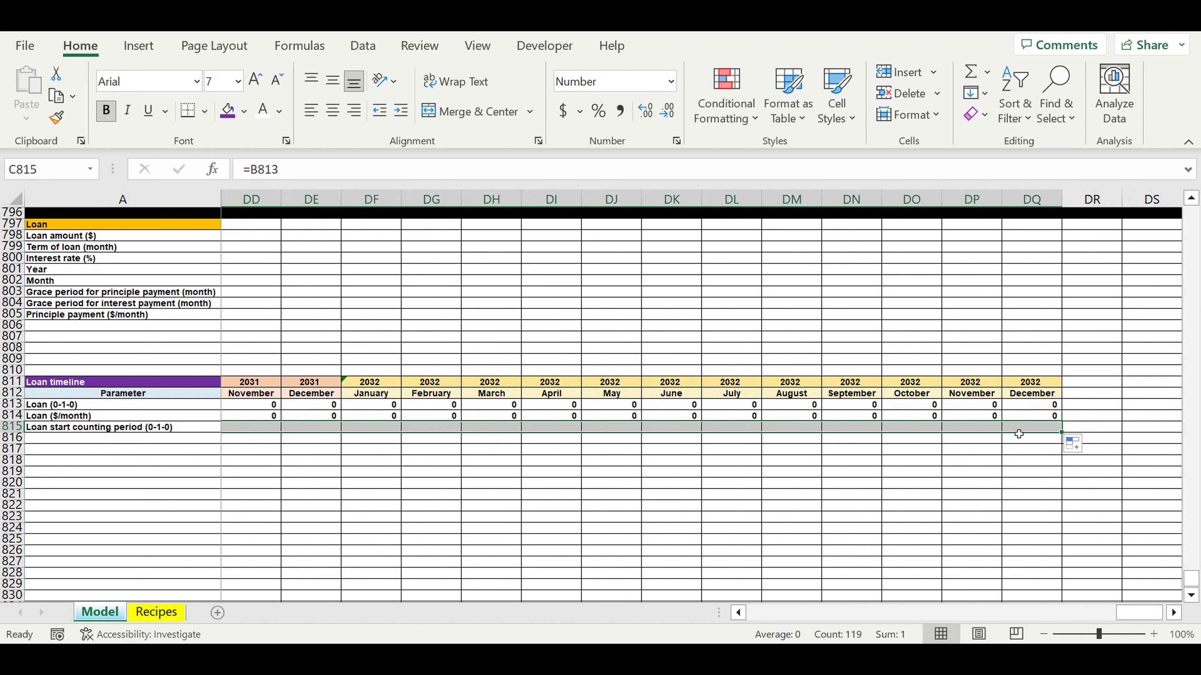
{"action": "left_click", "coordinate": [951, 510]}
{"action": "left_click_drag", "start_coordinate": [1139, 612], "coordinate": [775, 613]}
{"action": "left_click", "coordinate": [326, 519]}
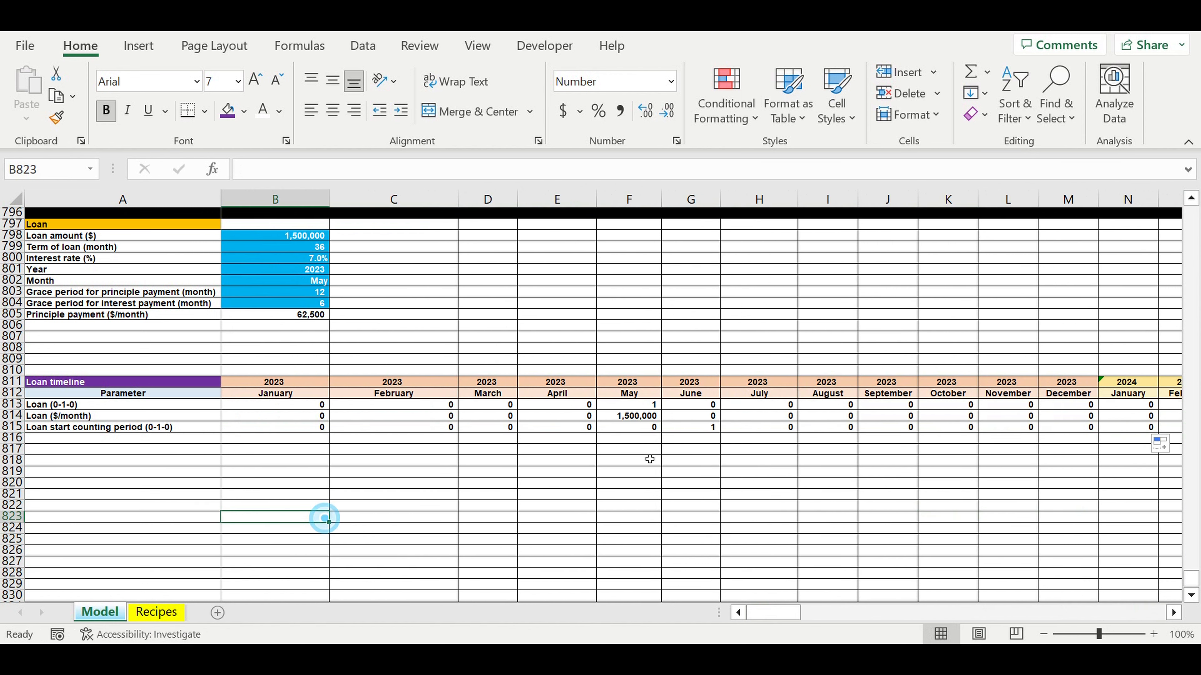
{"action": "left_click", "coordinate": [699, 416]}
{"action": "left_click", "coordinate": [698, 431]}
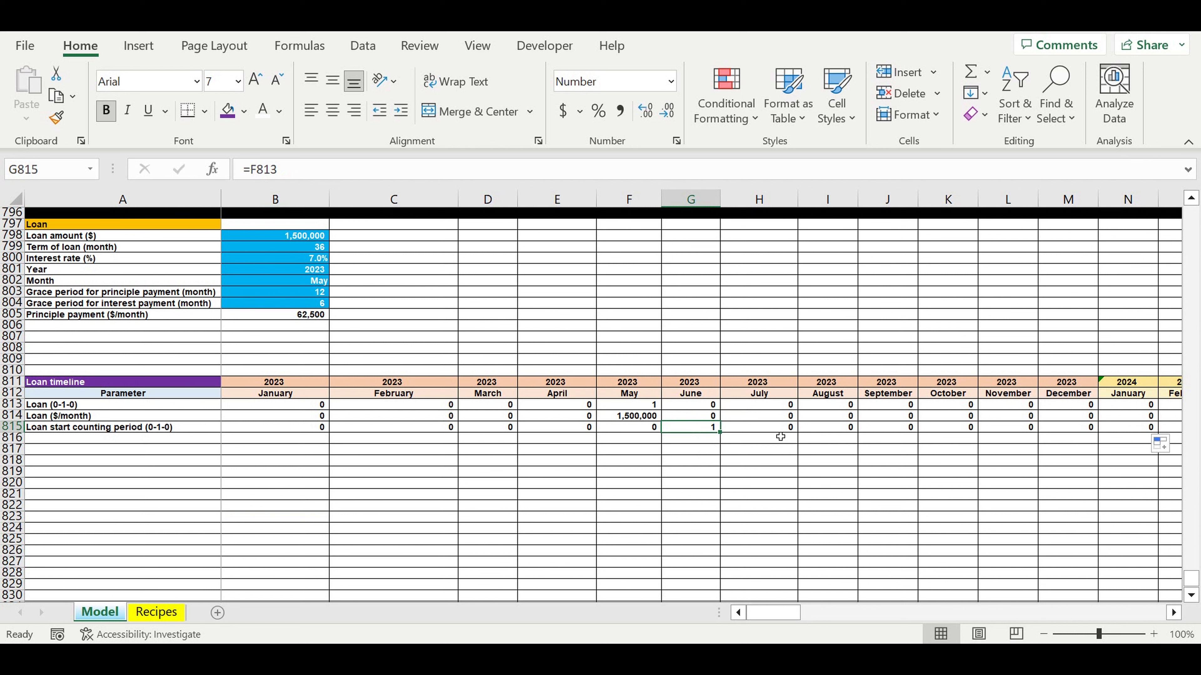
Label row 816 as "Loan term (0-1-2-3-0)" and enter =B815 in its January 2023 cell
{"action": "left_click", "coordinate": [44, 442]}
{"action": "type", "text": "Loan term (0-1-2-3-0"}
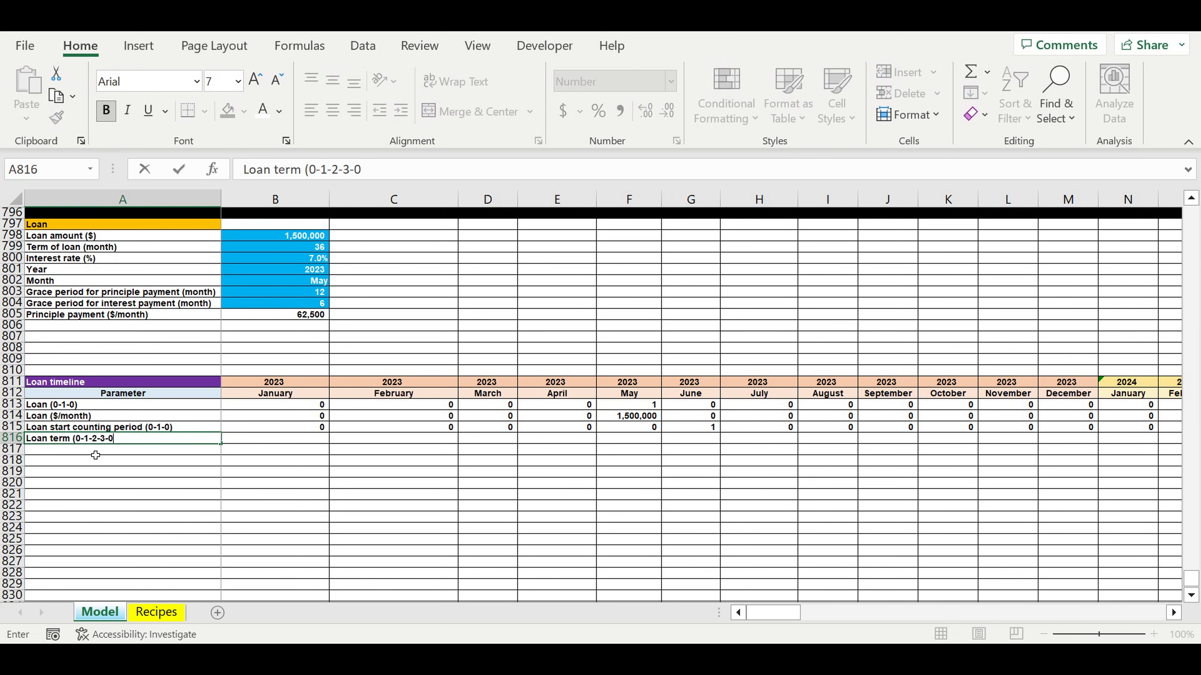
{"action": "key", "text": "Return"}
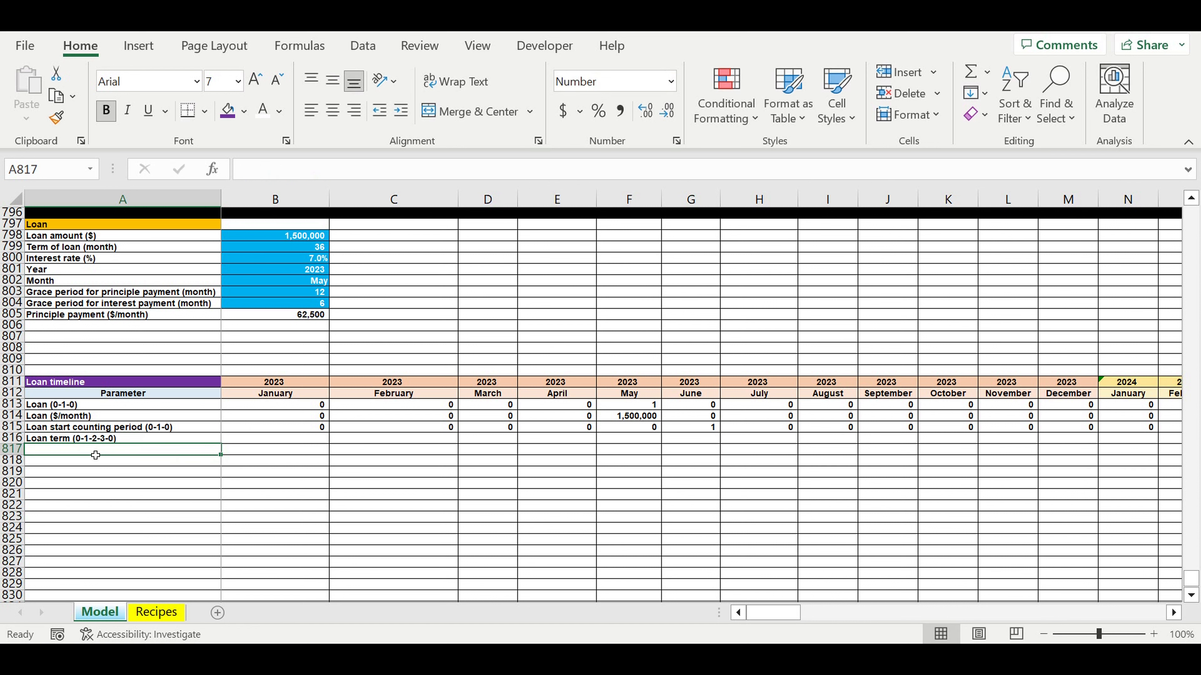
{"action": "left_click", "coordinate": [285, 441]}
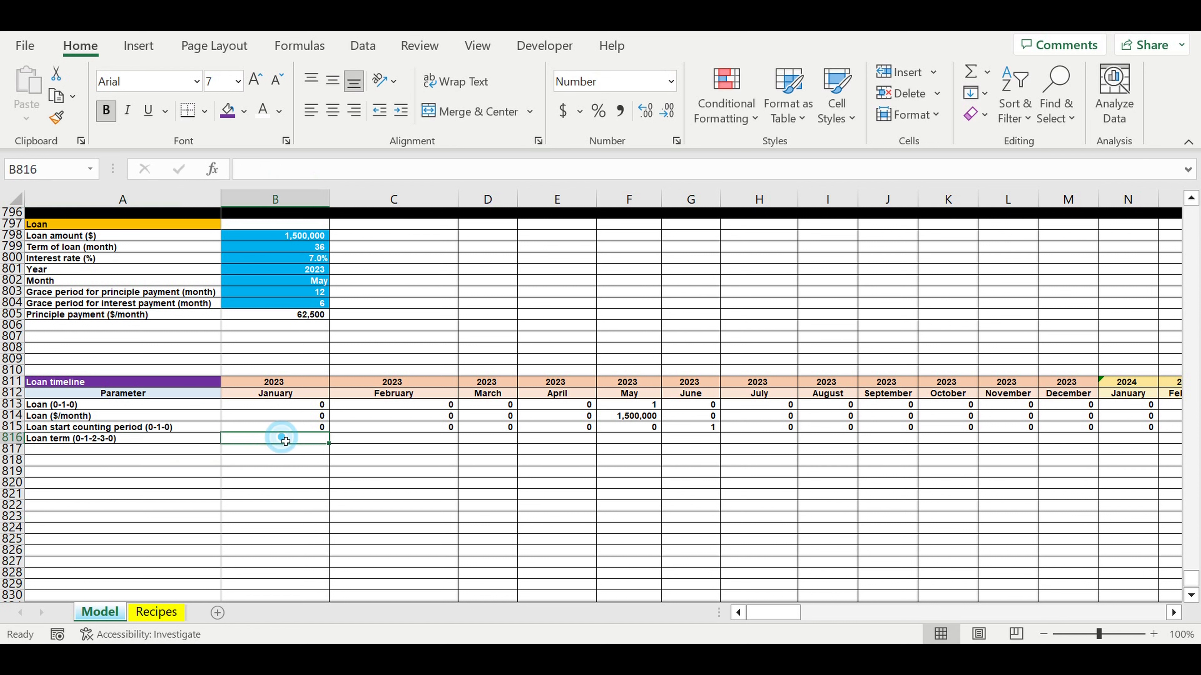
{"action": "type", "text": "="}
{"action": "left_click", "coordinate": [299, 430]}
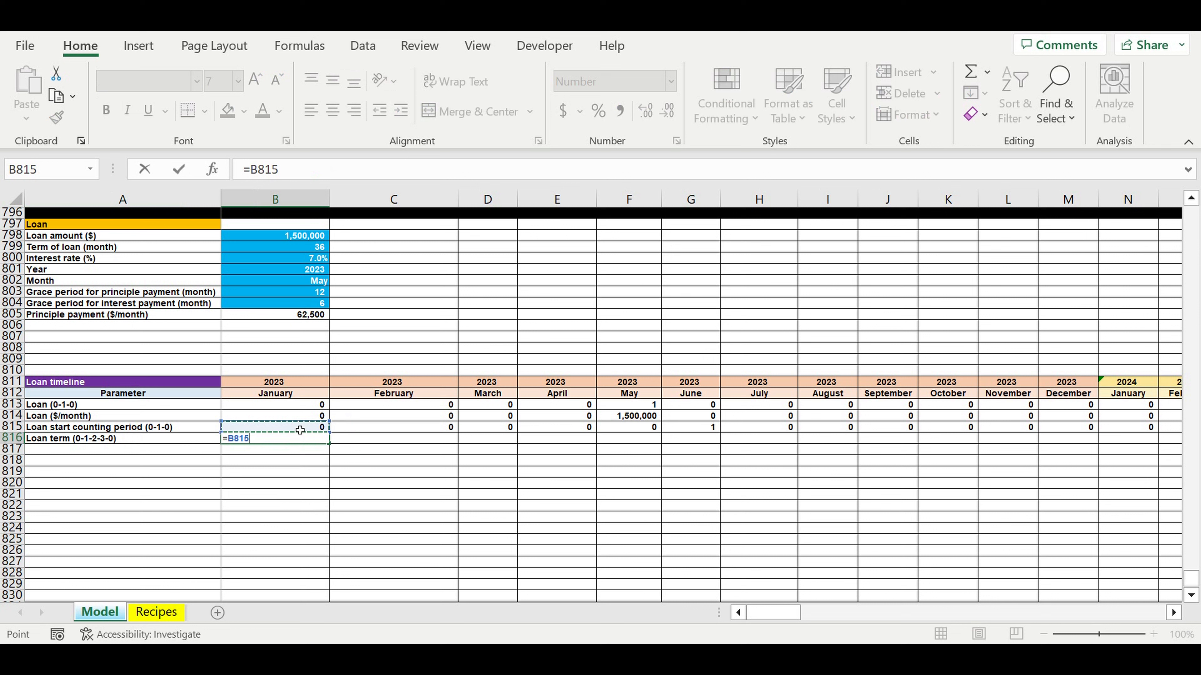
{"action": "key", "text": "Return"}
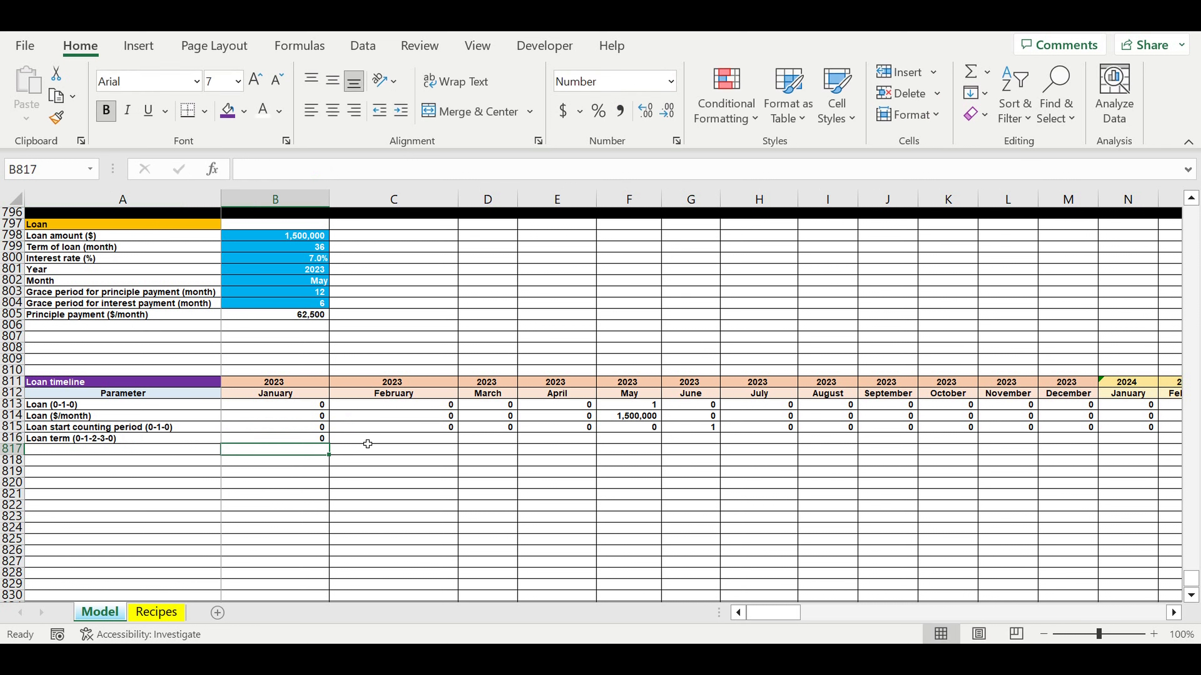
Begin the loan term formula in C816 with =if(and(B816=0,C815=0),0, as its first condition
{"action": "left_click", "coordinate": [401, 439]}
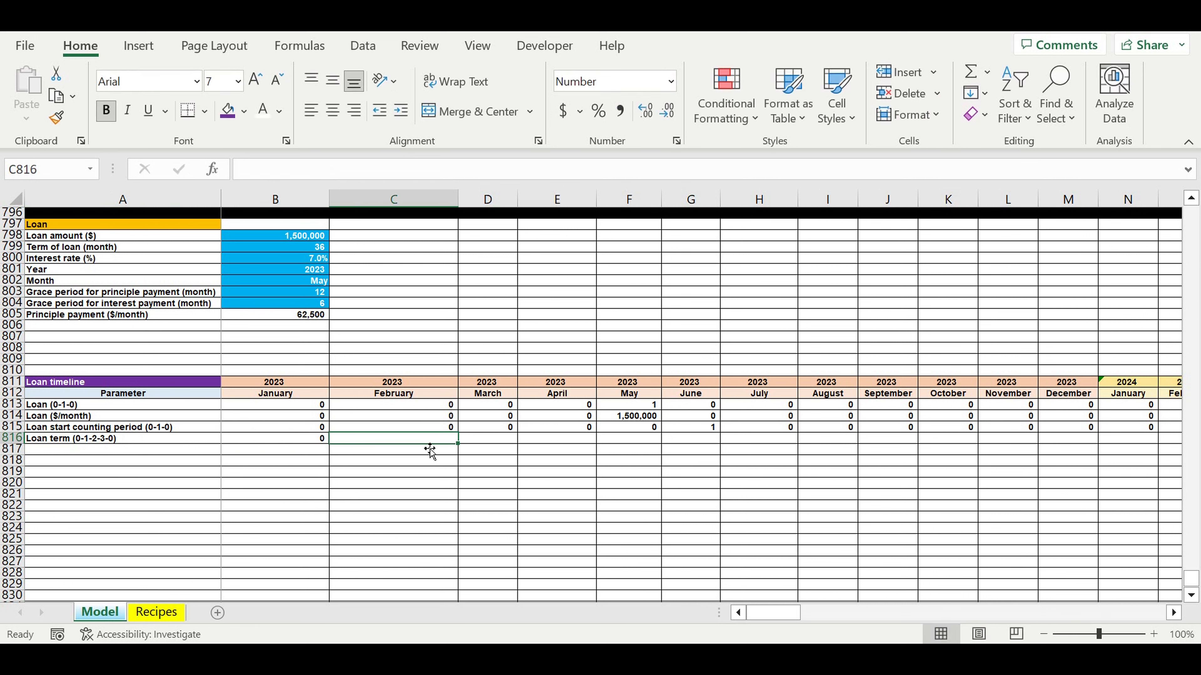
{"action": "type", "text": "=if"}
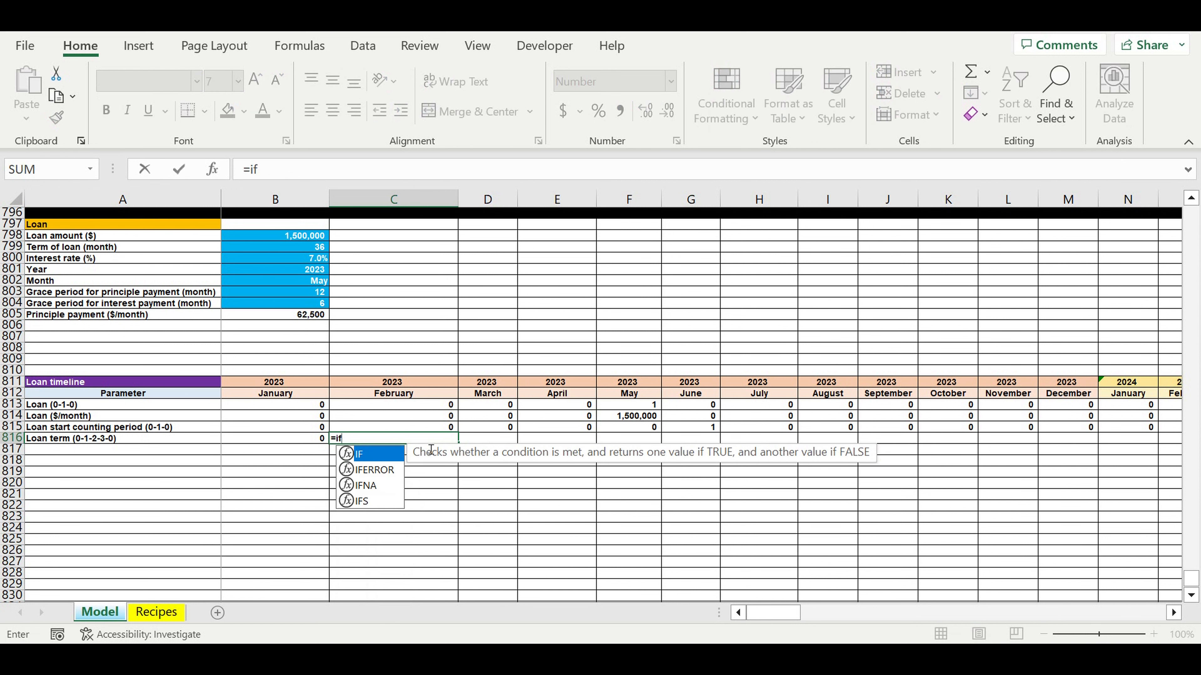
{"action": "type", "text": "(and("}
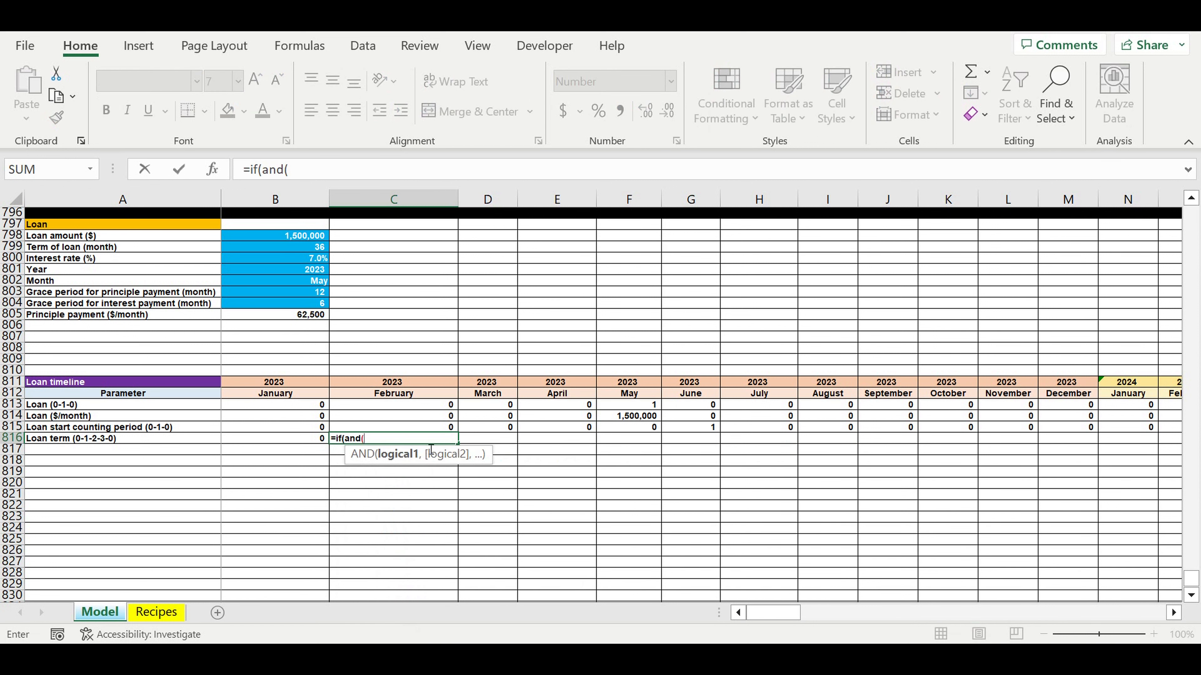
{"action": "left_click", "coordinate": [282, 441]}
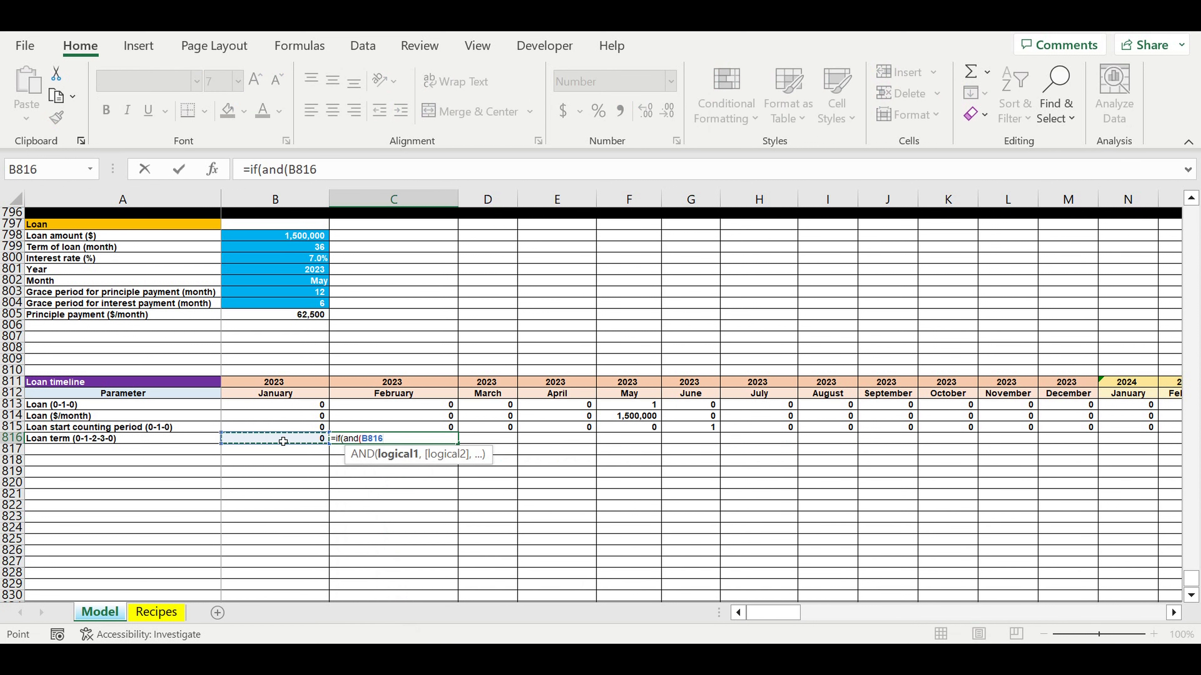
{"action": "type", "text": "=0,"}
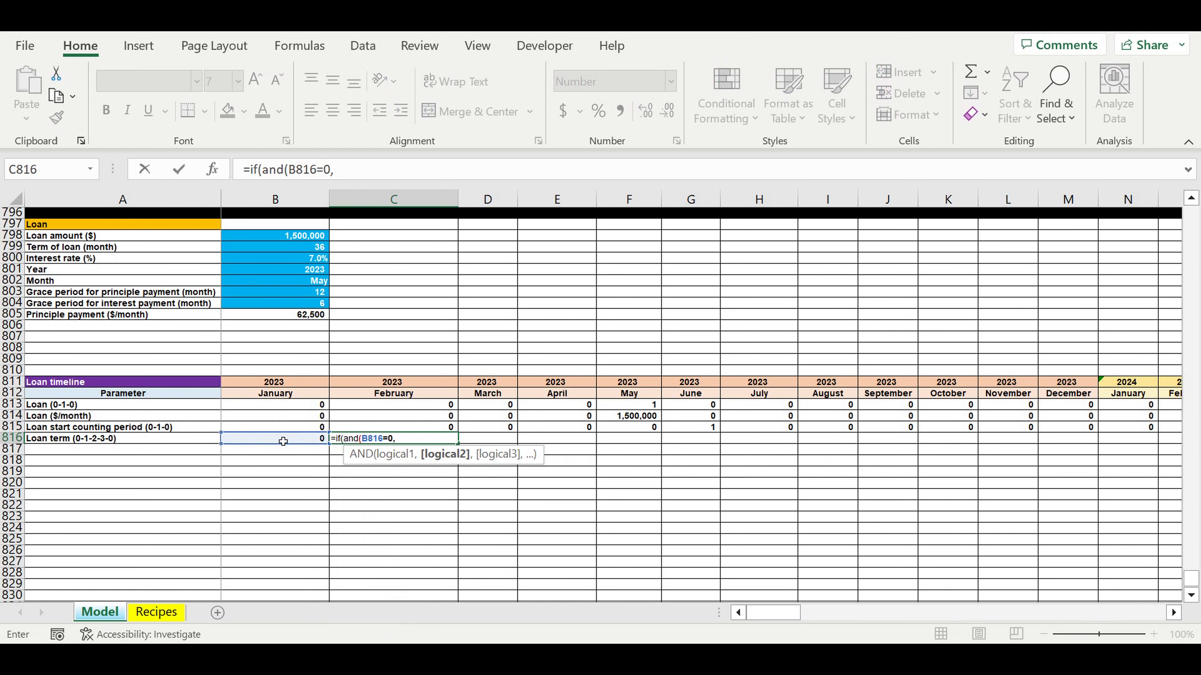
{"action": "left_click", "coordinate": [386, 432]}
{"action": "type", "text": "=0"}
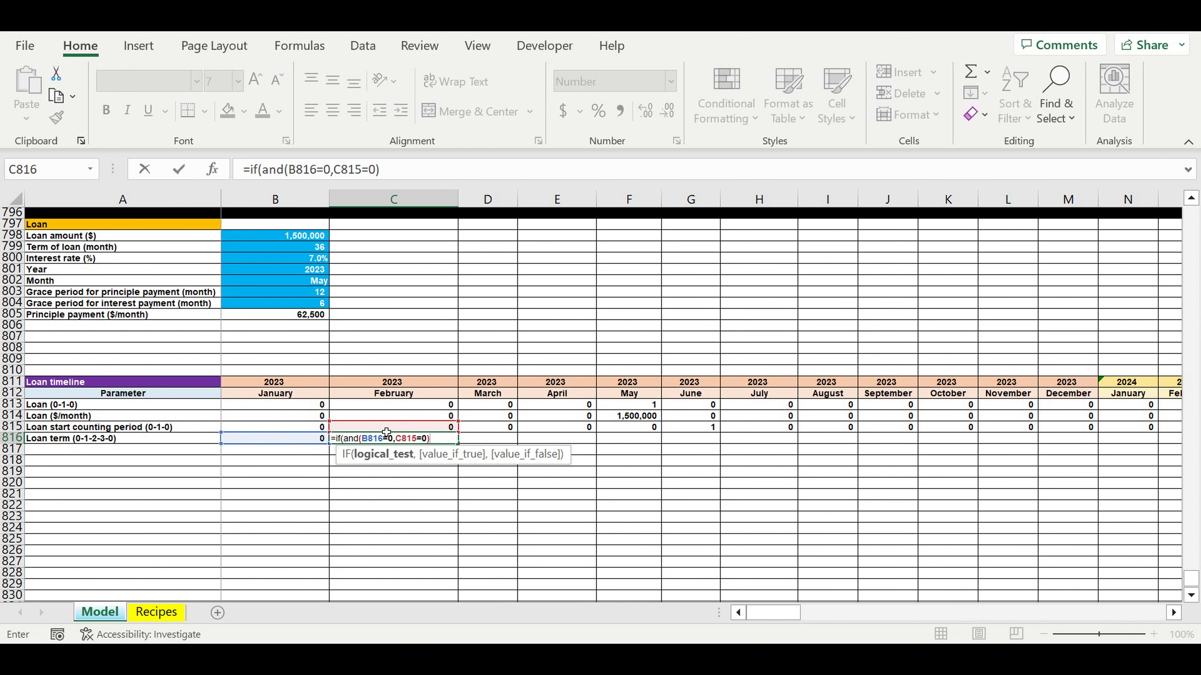
{"action": "type", "text": ",0,"}
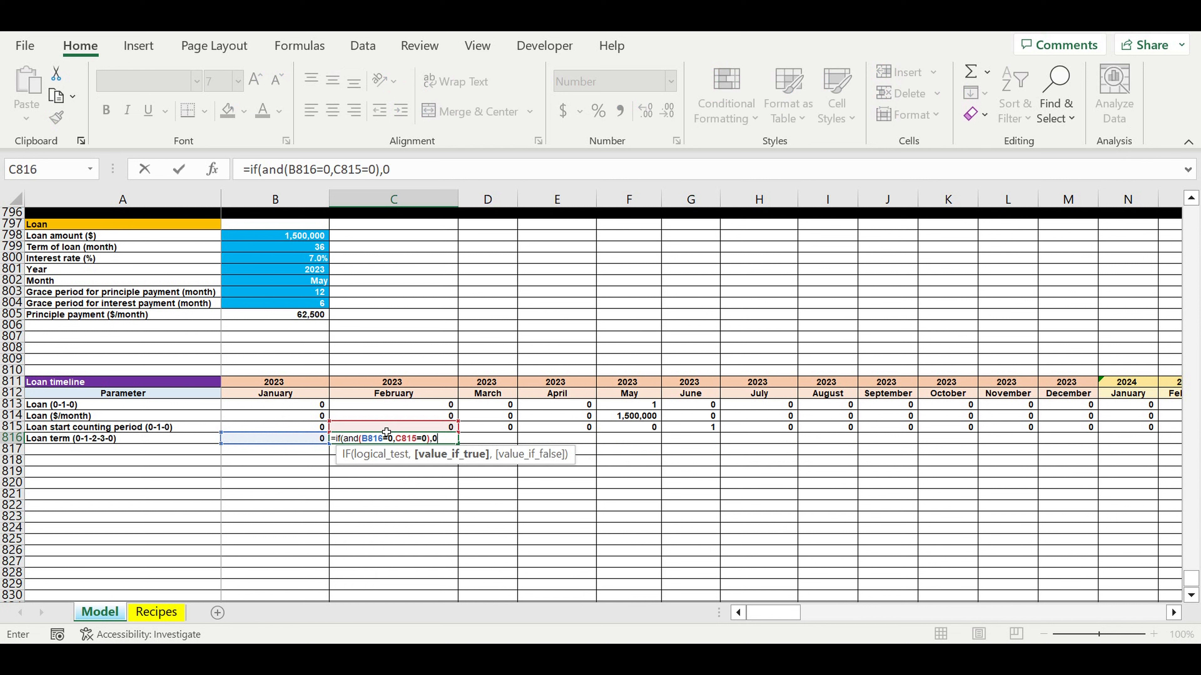
Extend the loan term formula in C816 with a second nested condition, if(and(B816=0,C815>0),1, based on the first one
{"action": "left_click_drag", "start_coordinate": [394, 169], "coordinate": [260, 170]}
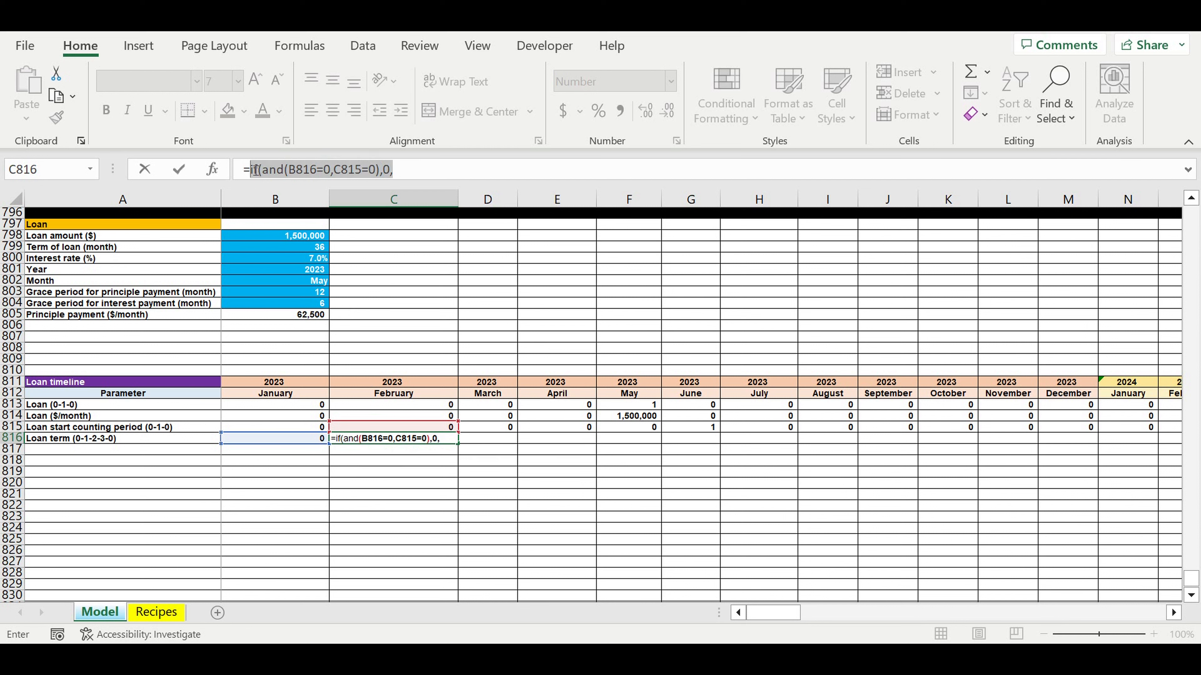
{"action": "key", "text": "ctrl+c"}
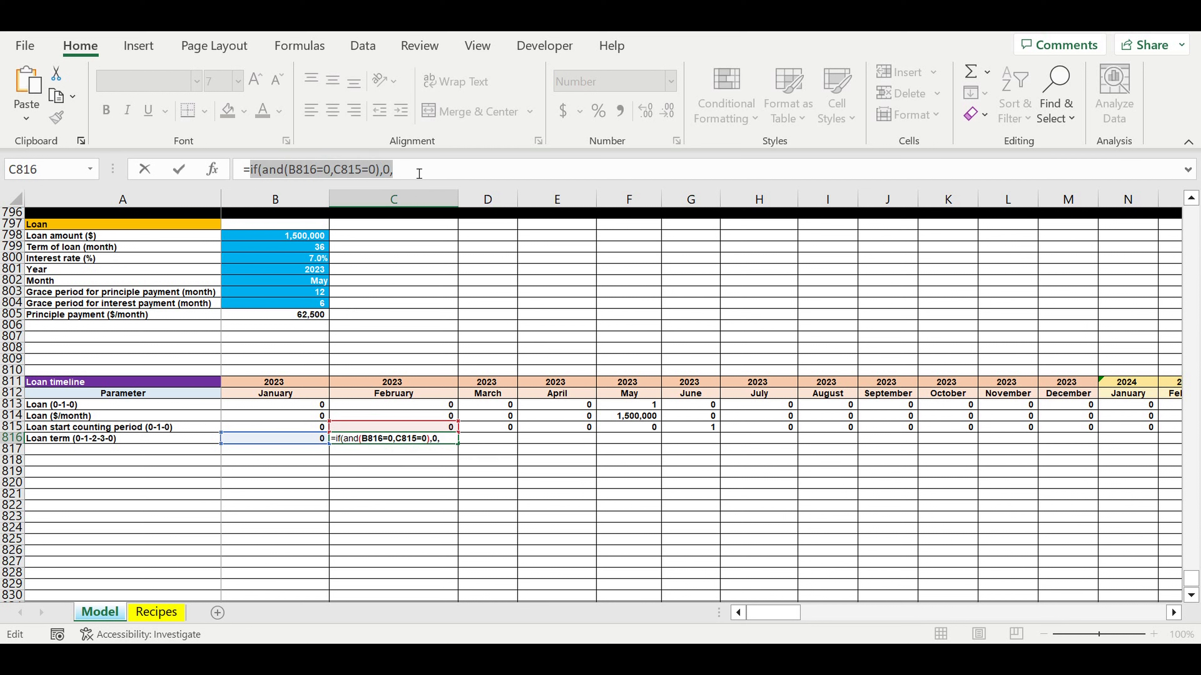
{"action": "left_click", "coordinate": [419, 173]}
{"action": "key", "text": "ctrl+v"}
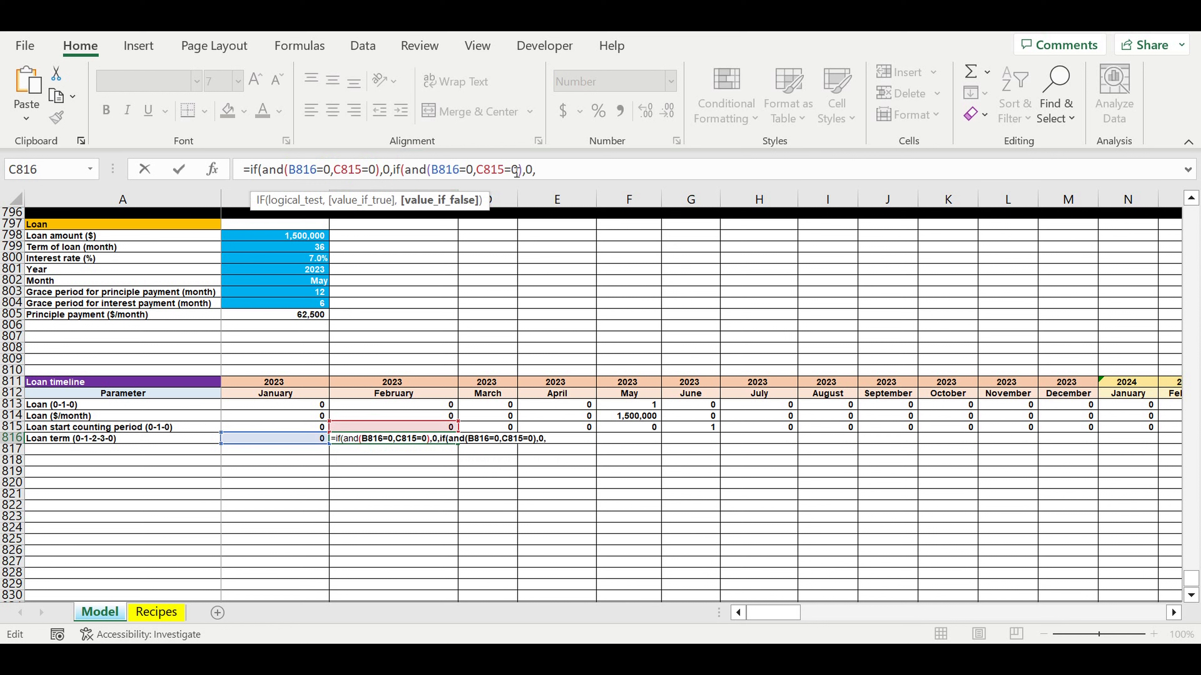
{"action": "left_click_drag", "start_coordinate": [511, 171], "coordinate": [504, 171]}
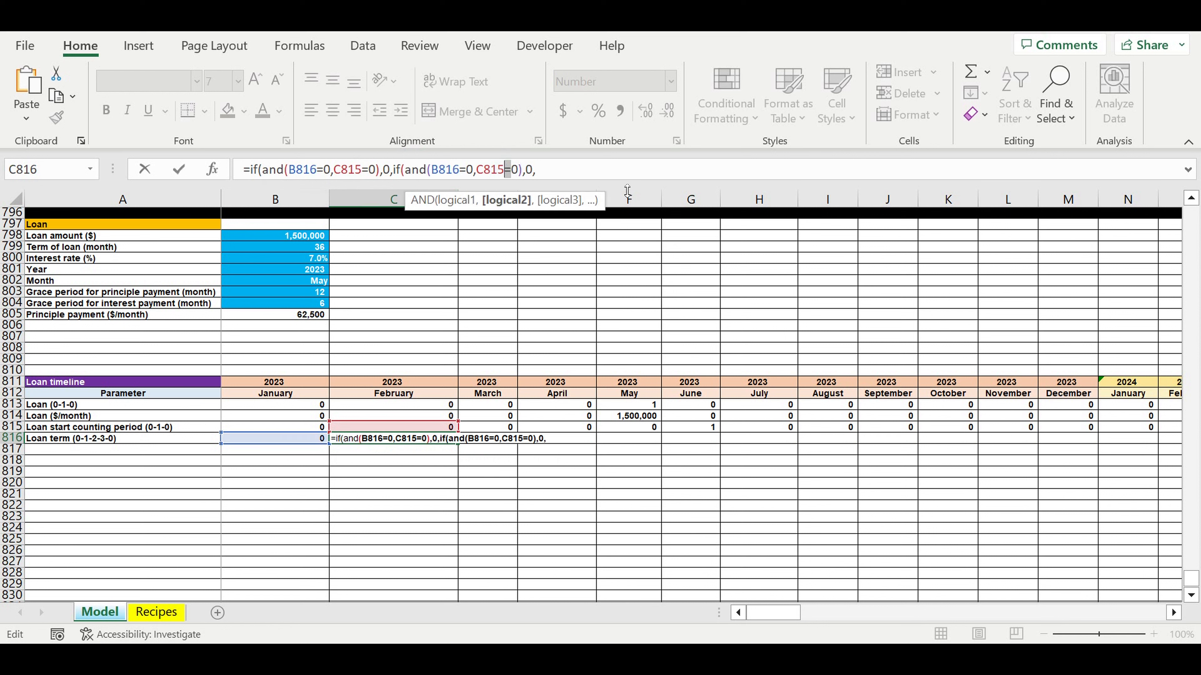
{"action": "type", "text": ">"}
{"action": "left_click_drag", "start_coordinate": [531, 171], "coordinate": [524, 171]}
{"action": "type", "text": "1"}
{"action": "left_click", "coordinate": [569, 174]}
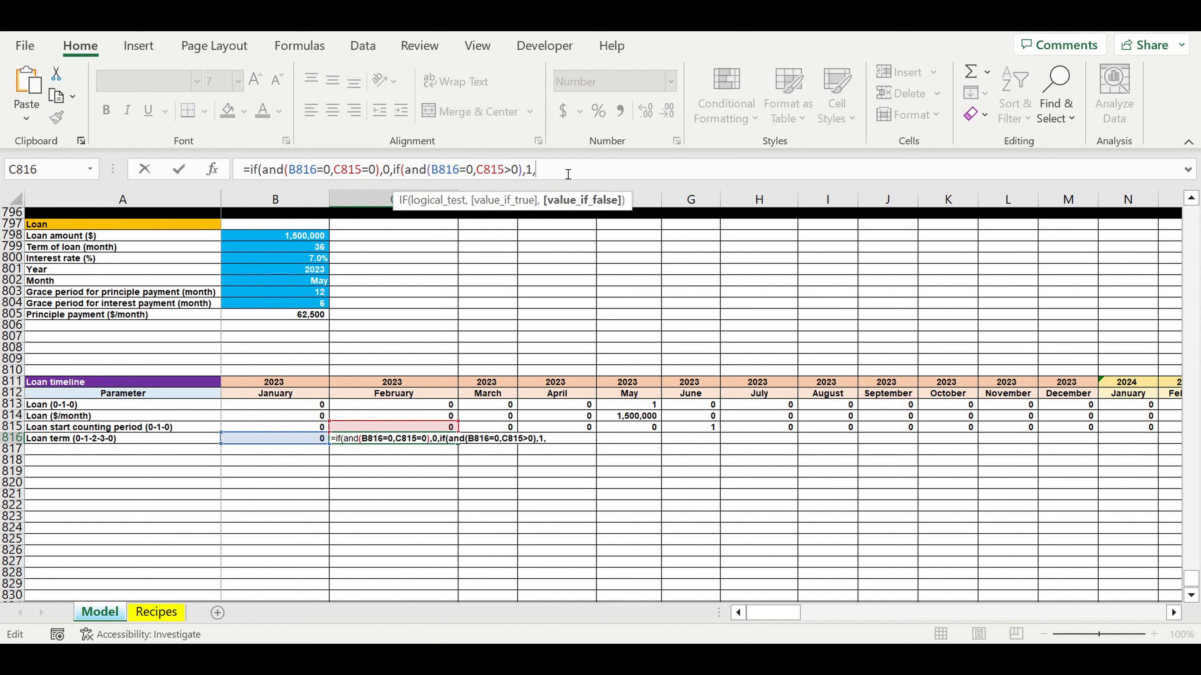
Add a third nested condition to the C816 formula, if(and(B816>0,B816<$B$799), with an absolute reference to the loan term
{"action": "type", "text": "if(an"}
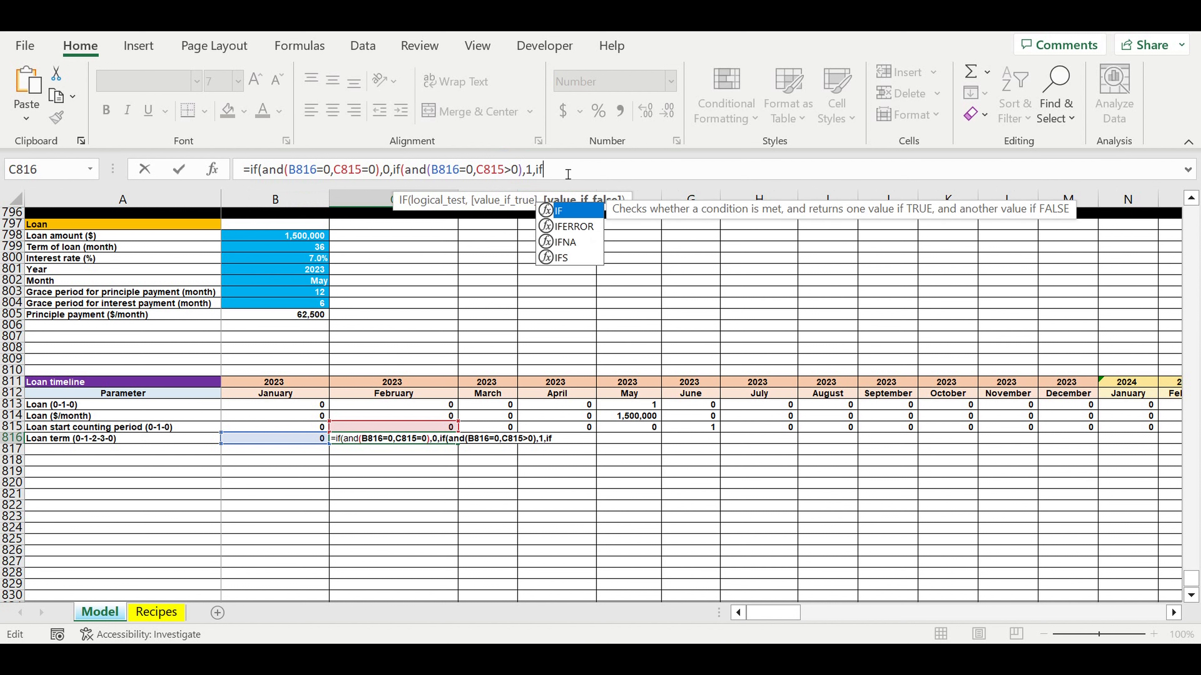
{"action": "type", "text": "d("}
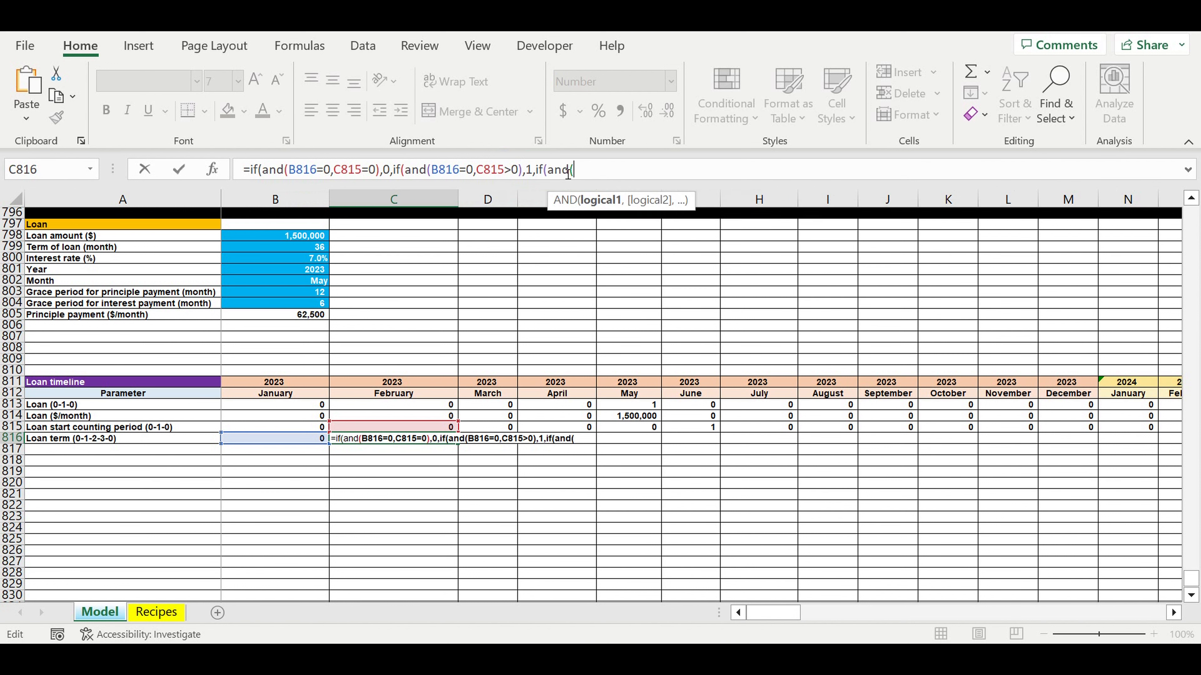
{"action": "left_click", "coordinate": [277, 443]}
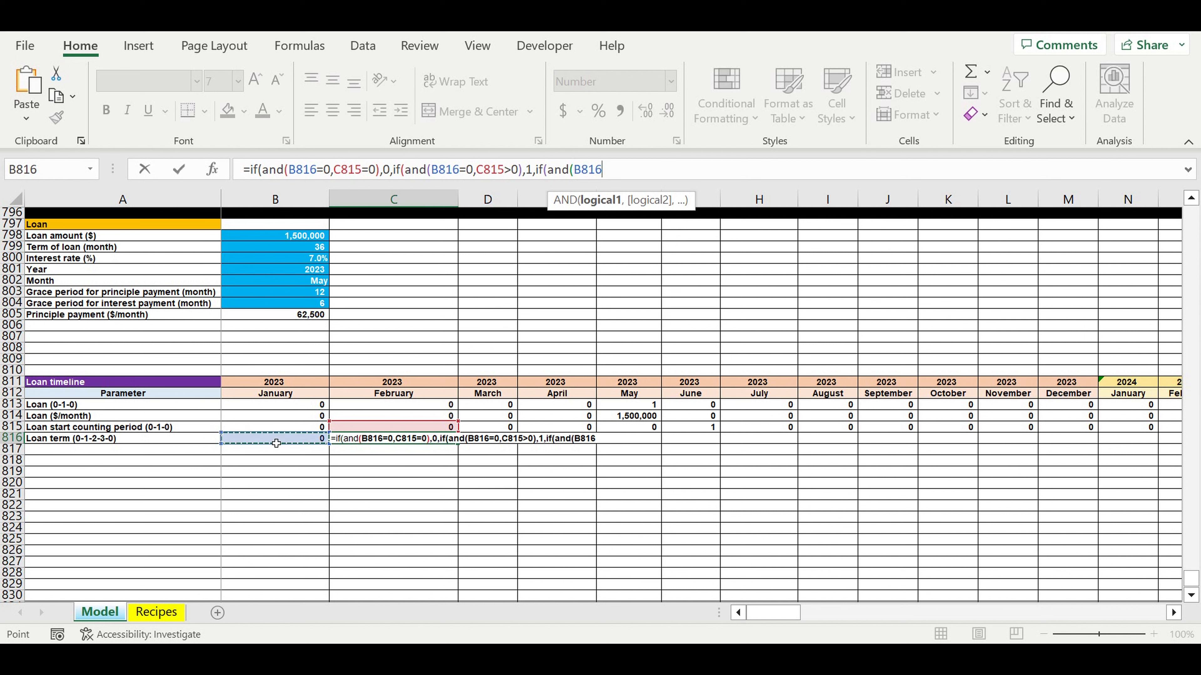
{"action": "type", "text": ">0,"}
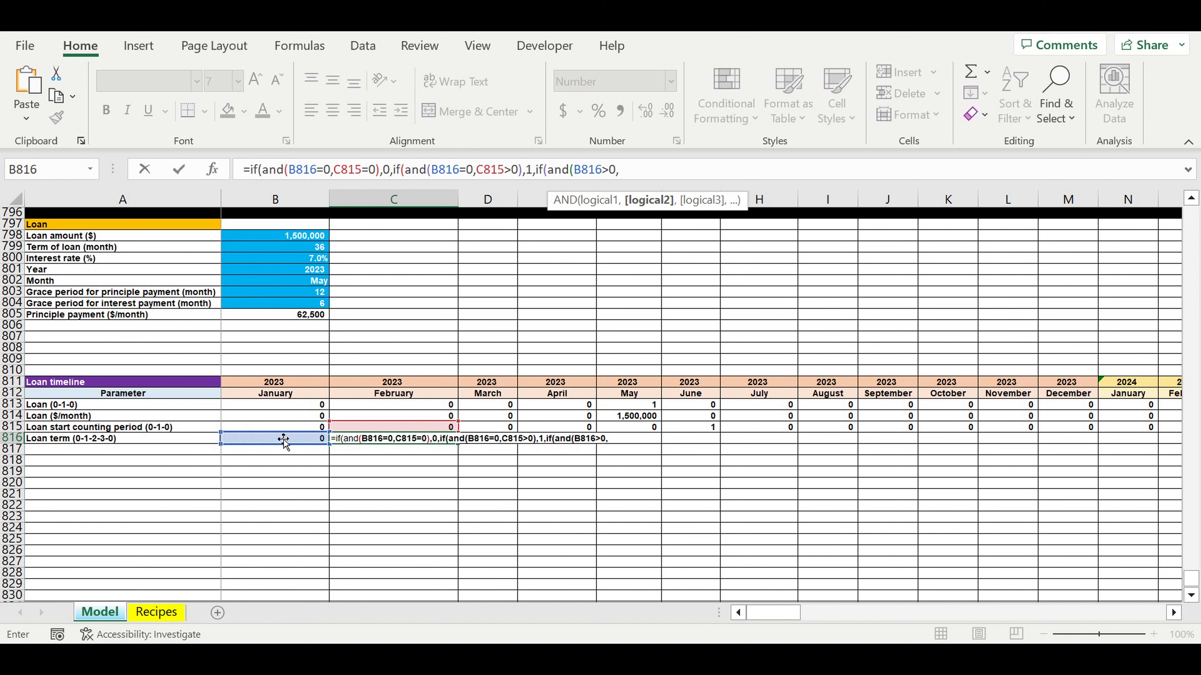
{"action": "left_click", "coordinate": [274, 443]}
{"action": "type", "text": "<"}
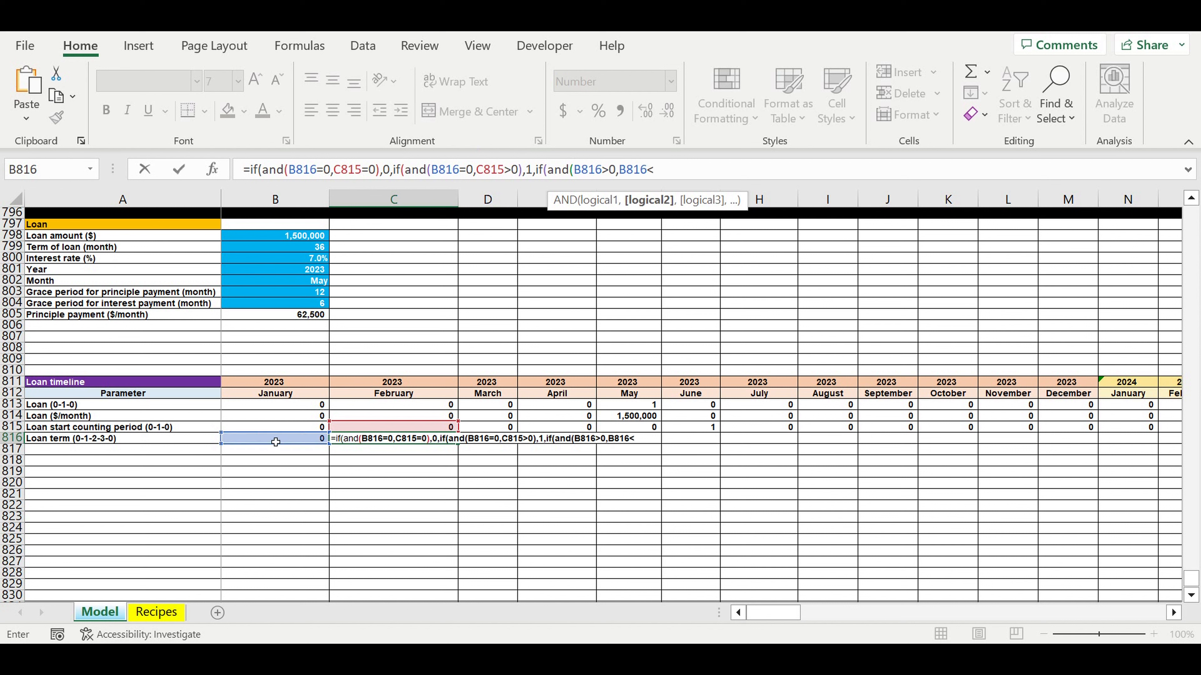
{"action": "left_click", "coordinate": [303, 250]}
{"action": "left_click", "coordinate": [655, 170]}
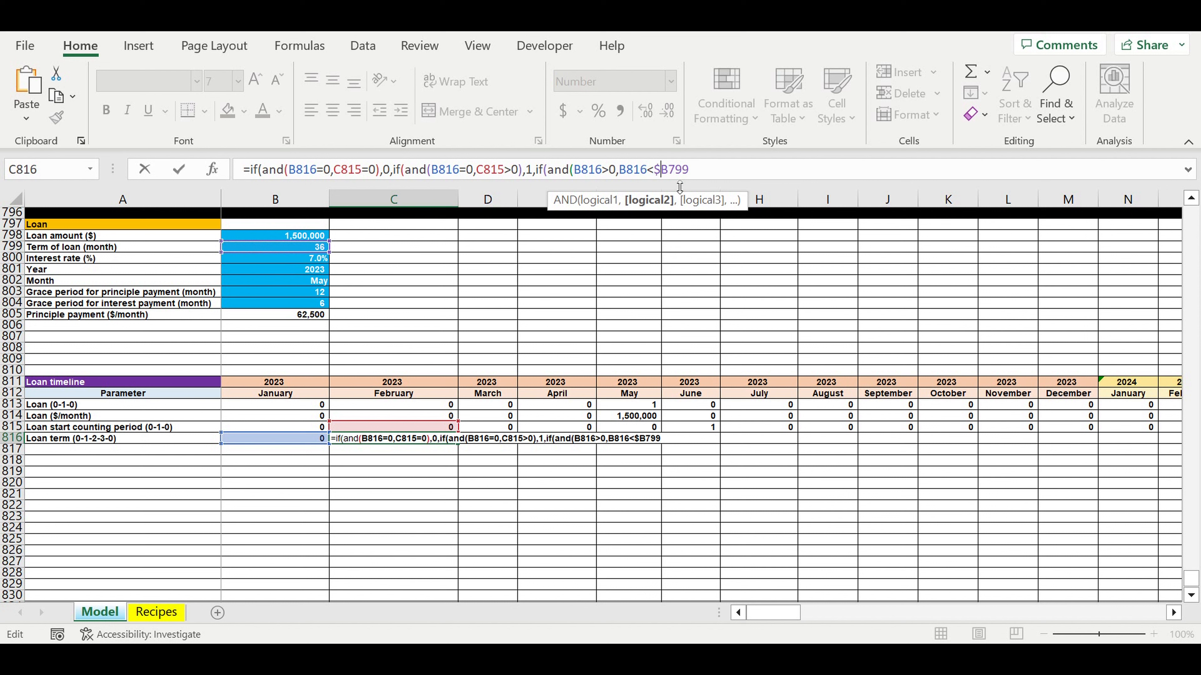
{"action": "type", "text": "$B$"}
{"action": "left_click", "coordinate": [733, 175]}
{"action": "type", "text": "),"}
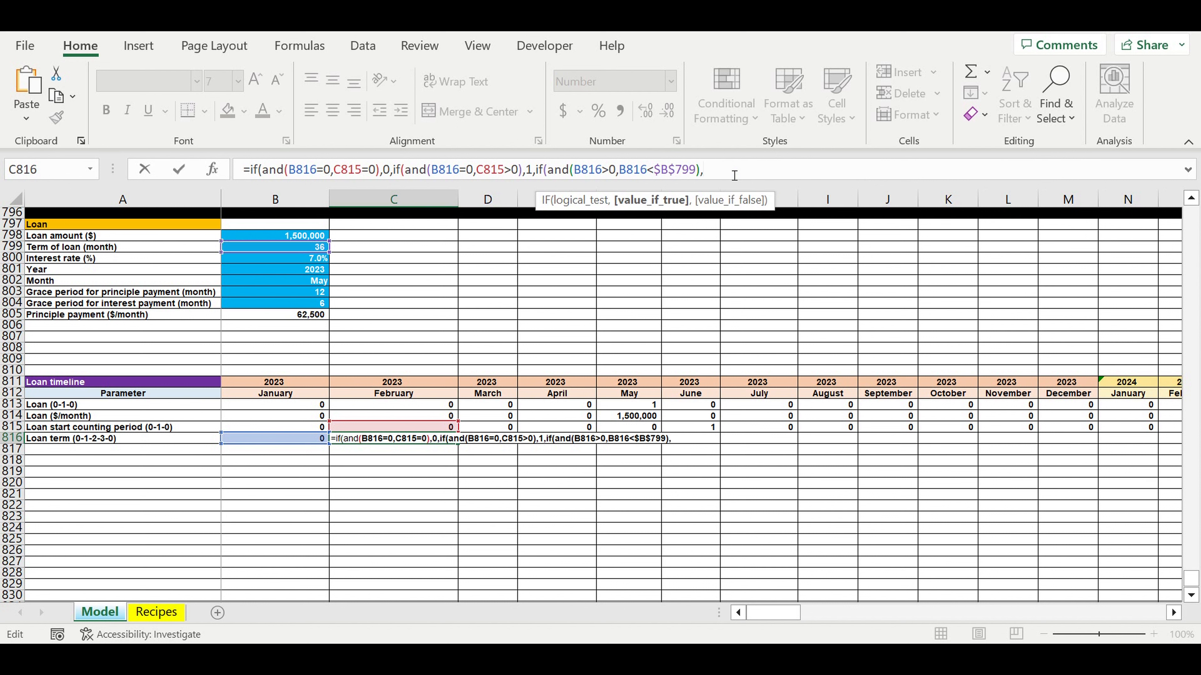
Complete the C816 formula with B816+1 as the true result and 0 otherwise, closing all nested IFs
{"action": "left_click", "coordinate": [293, 441]}
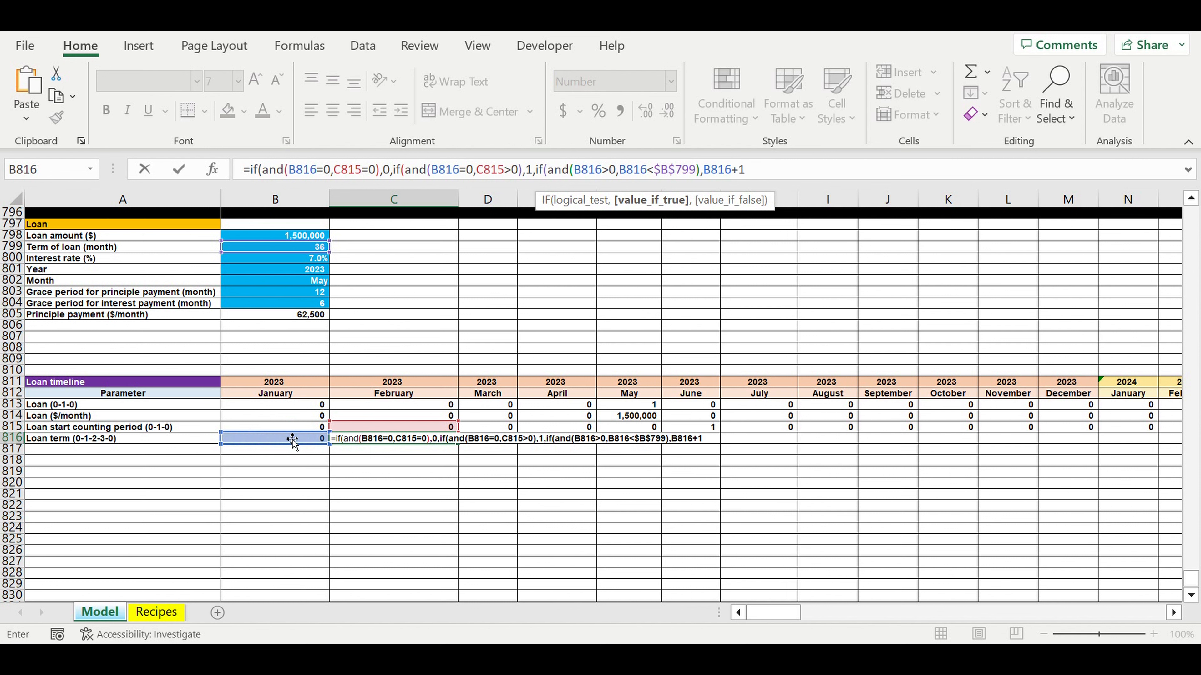
{"action": "type", "text": ",0)"}
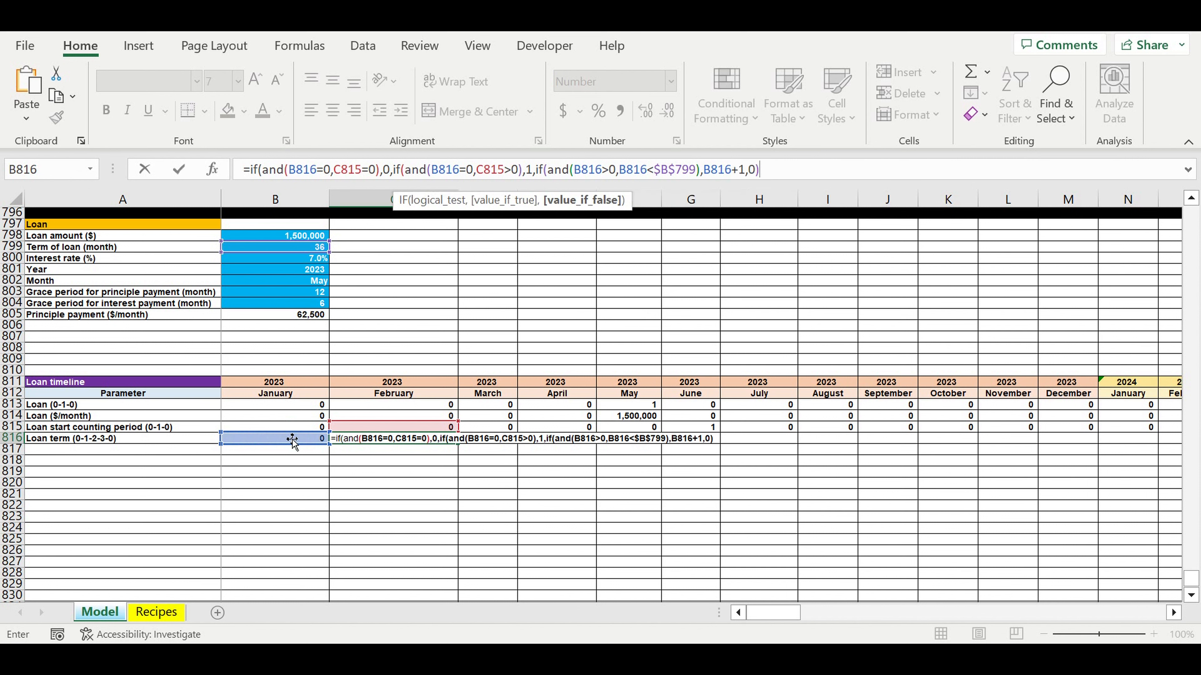
{"action": "type", "text": "))"}
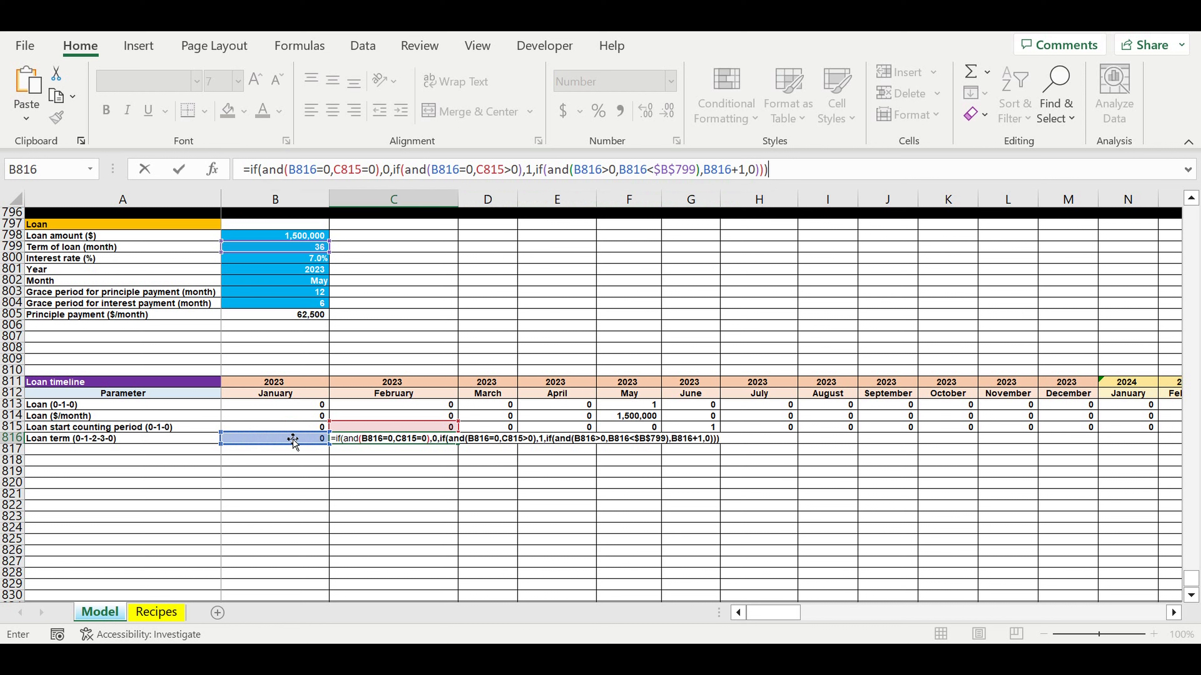
{"action": "key", "text": "Return"}
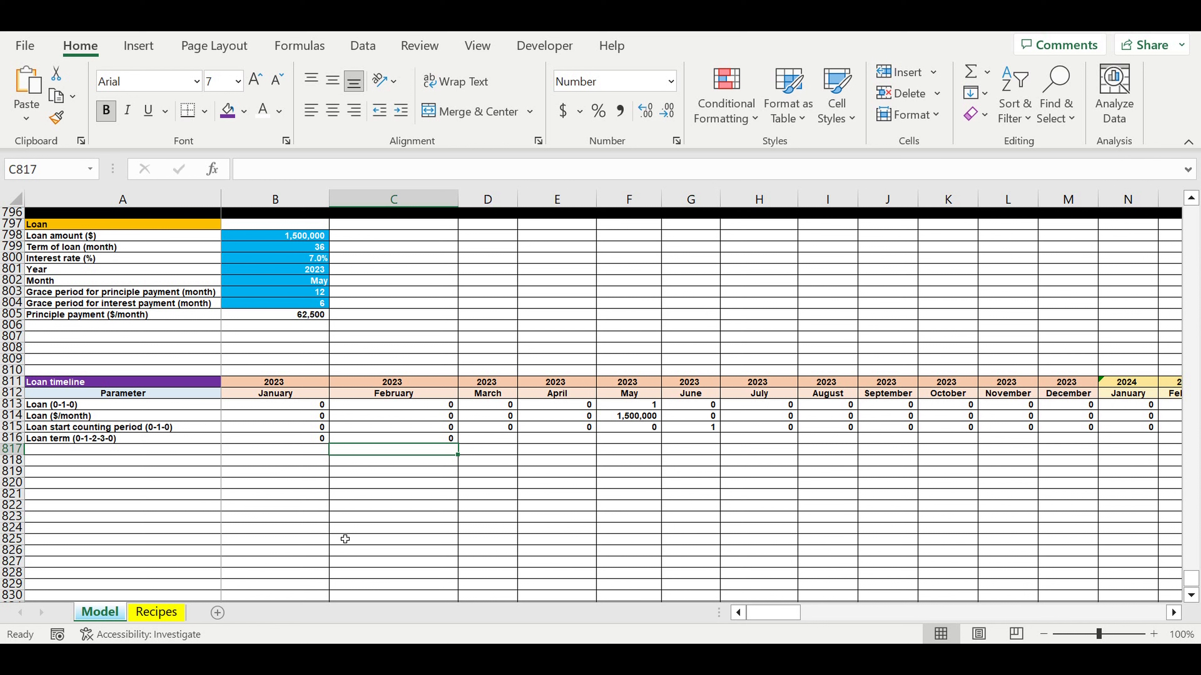
Fill the February 2023 loan term formula through December 2032 and check the row's first months
{"action": "left_click", "coordinate": [437, 441]}
{"action": "left_click_drag", "start_coordinate": [450, 449], "coordinate": [1078, 374]}
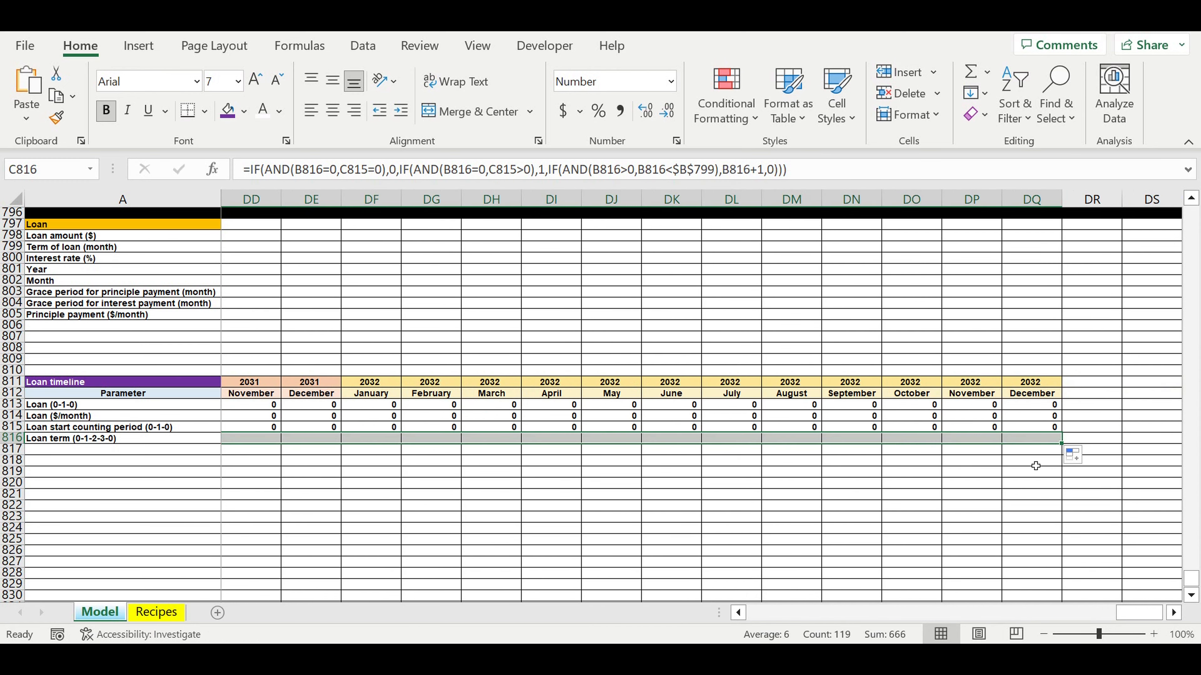
{"action": "left_click", "coordinate": [983, 494]}
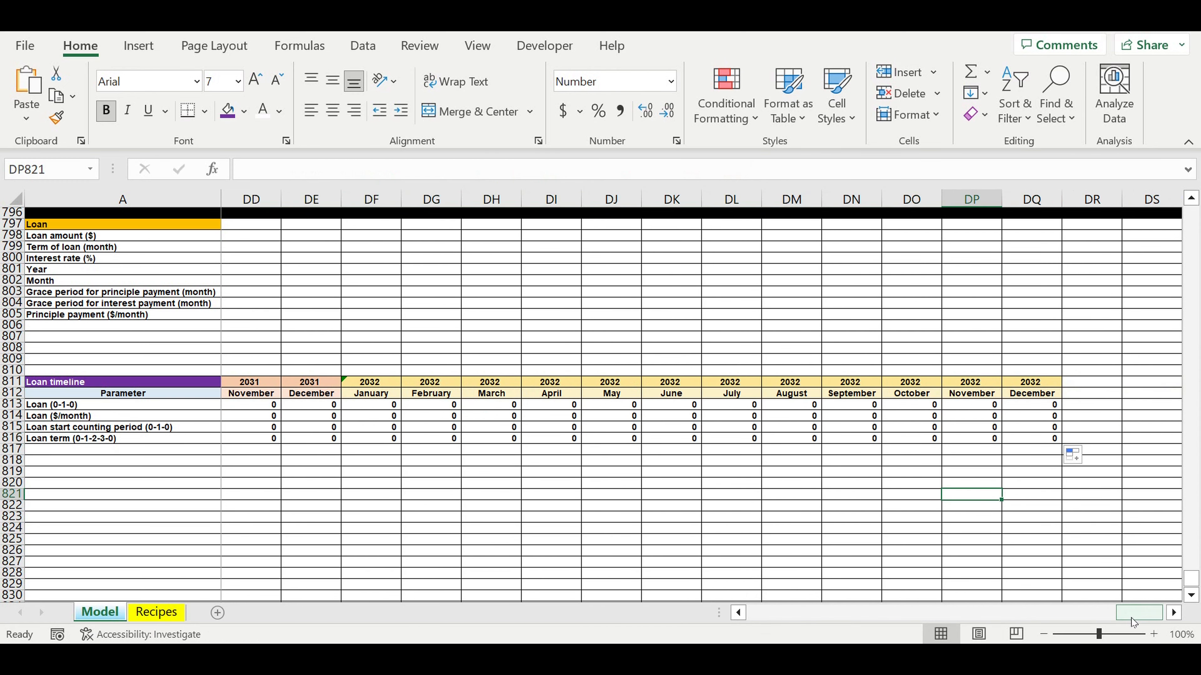
{"action": "left_click_drag", "start_coordinate": [1132, 614], "coordinate": [770, 614]}
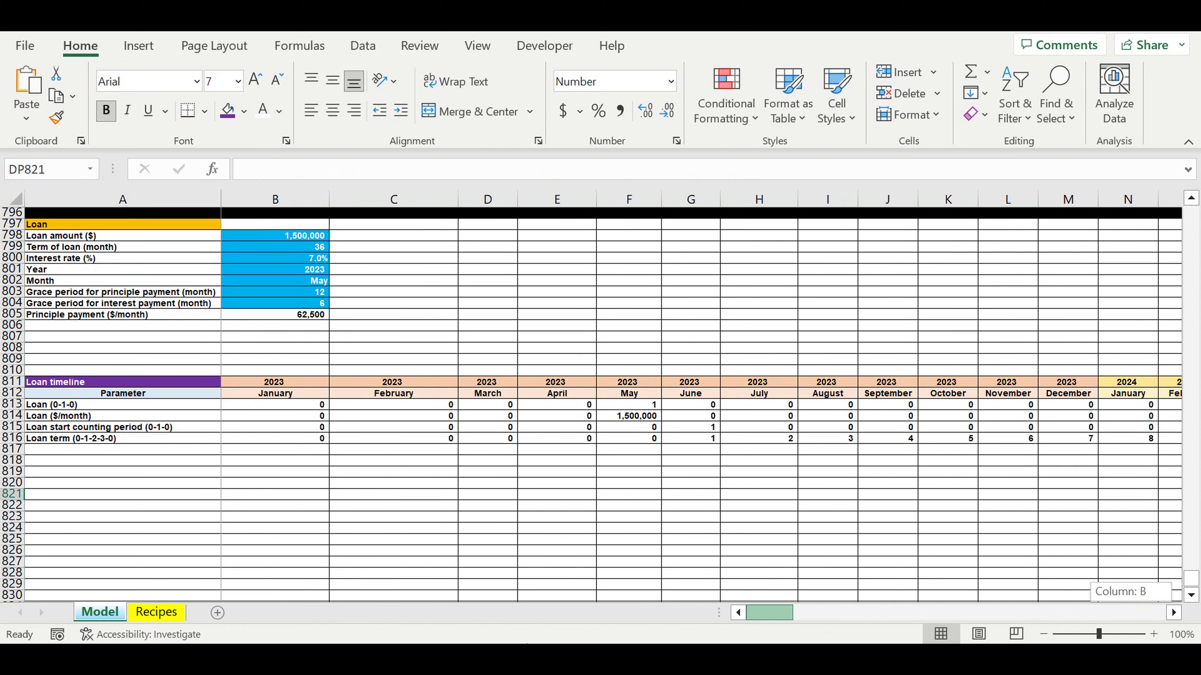
{"action": "left_click", "coordinate": [871, 490]}
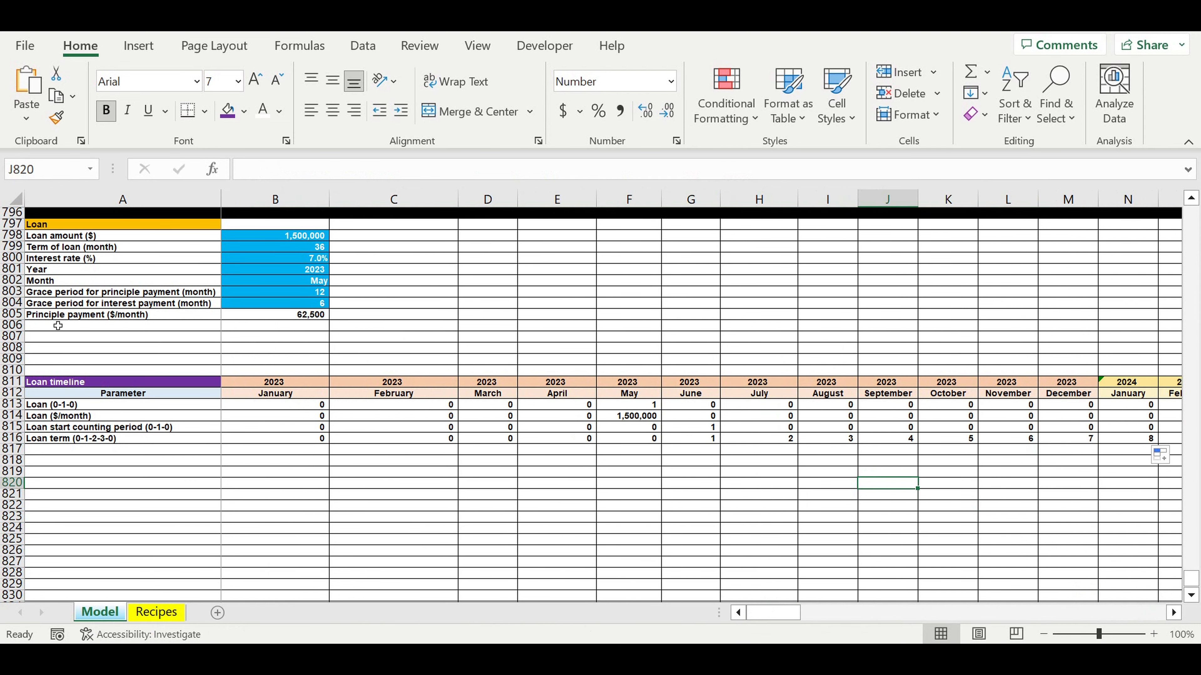
Label row 817 of the loan timeline as "Principle payments ($/month)"
{"action": "left_click", "coordinate": [52, 318]}
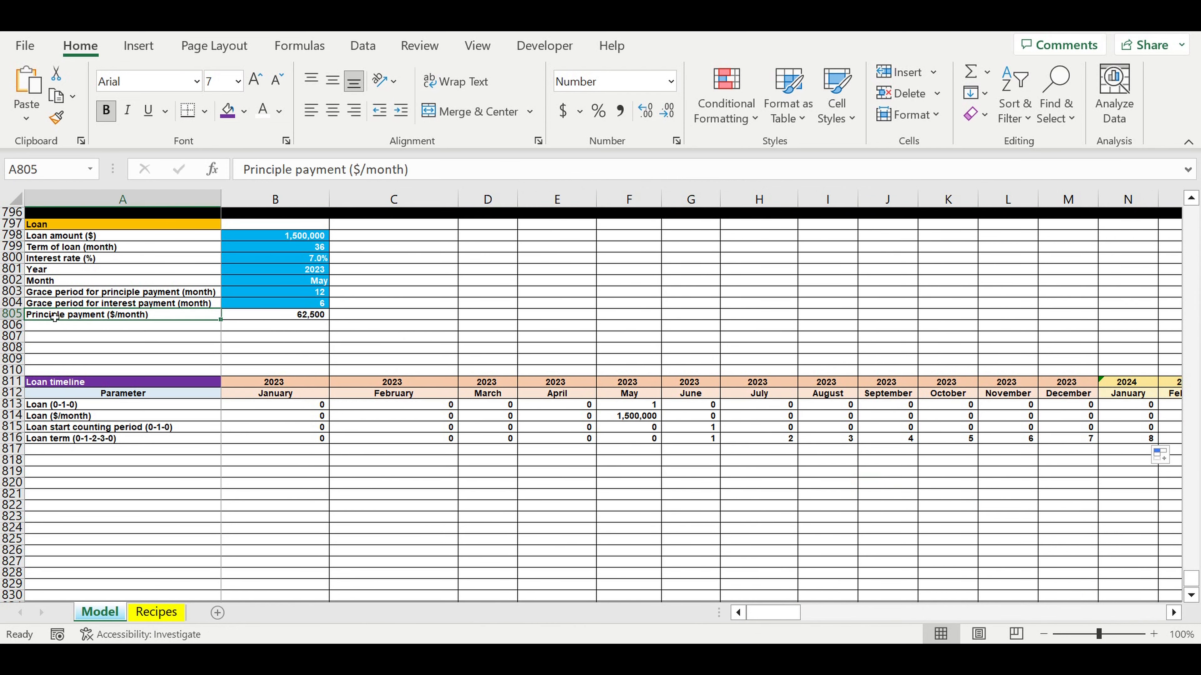
{"action": "left_click", "coordinate": [298, 315]}
{"action": "left_click", "coordinate": [60, 454]}
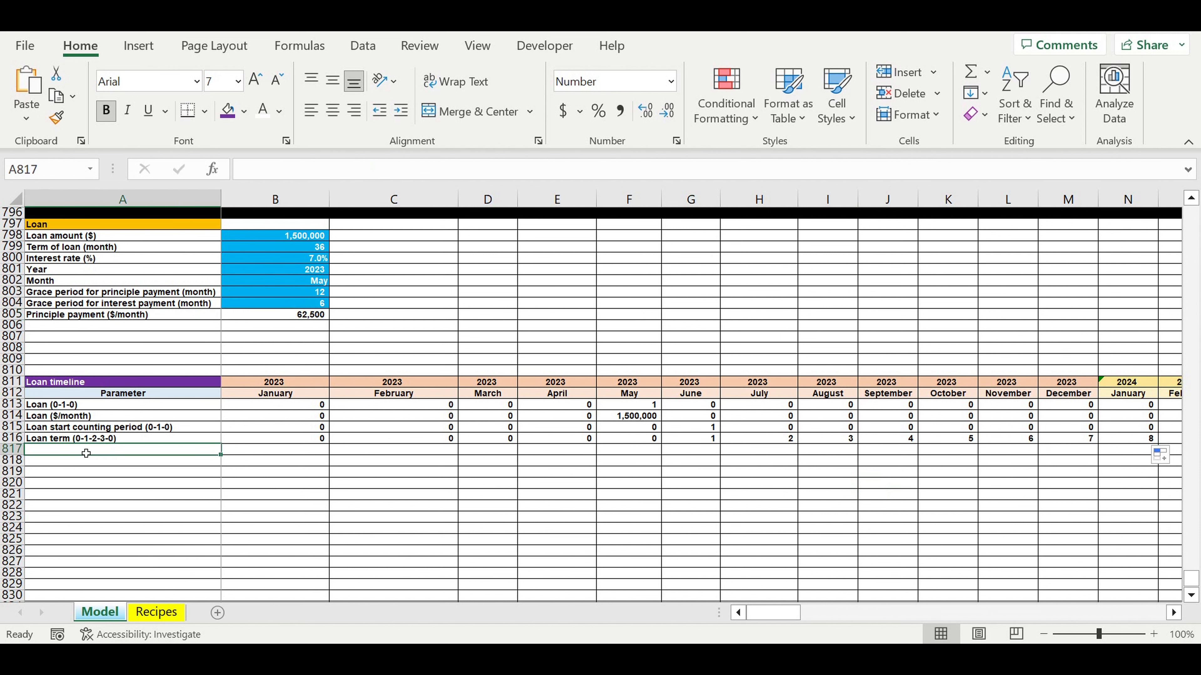
{"action": "type", "text": "Principle paym"}
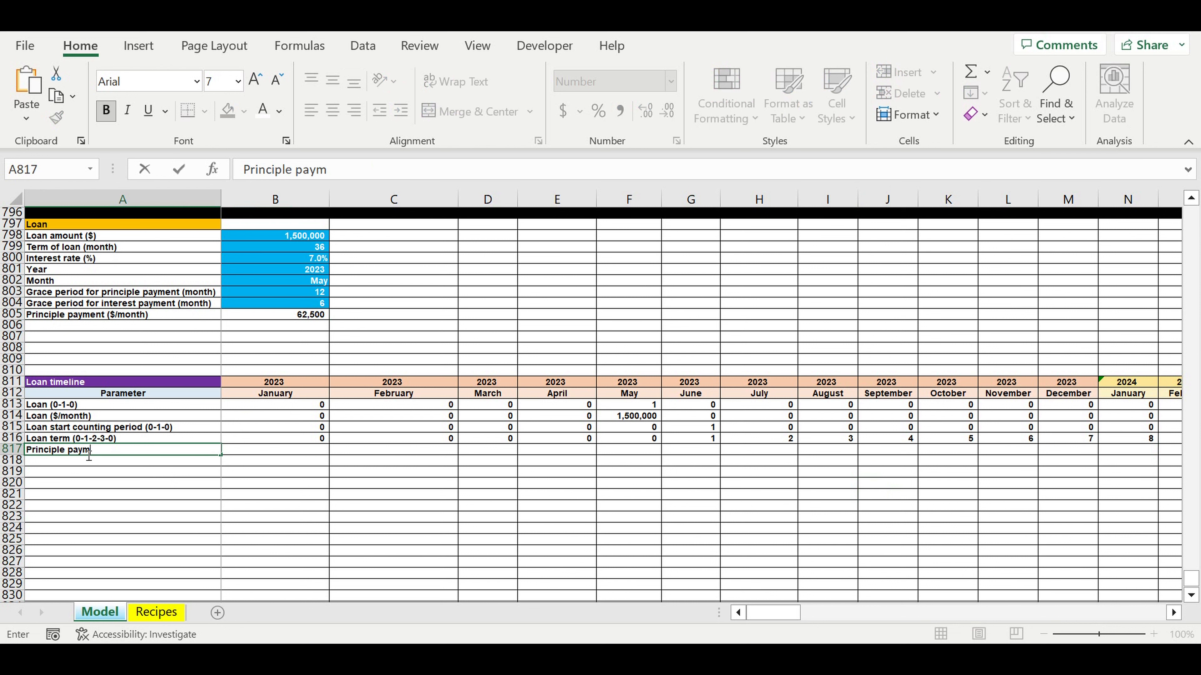
{"action": "type", "text": "ents ($/month"}
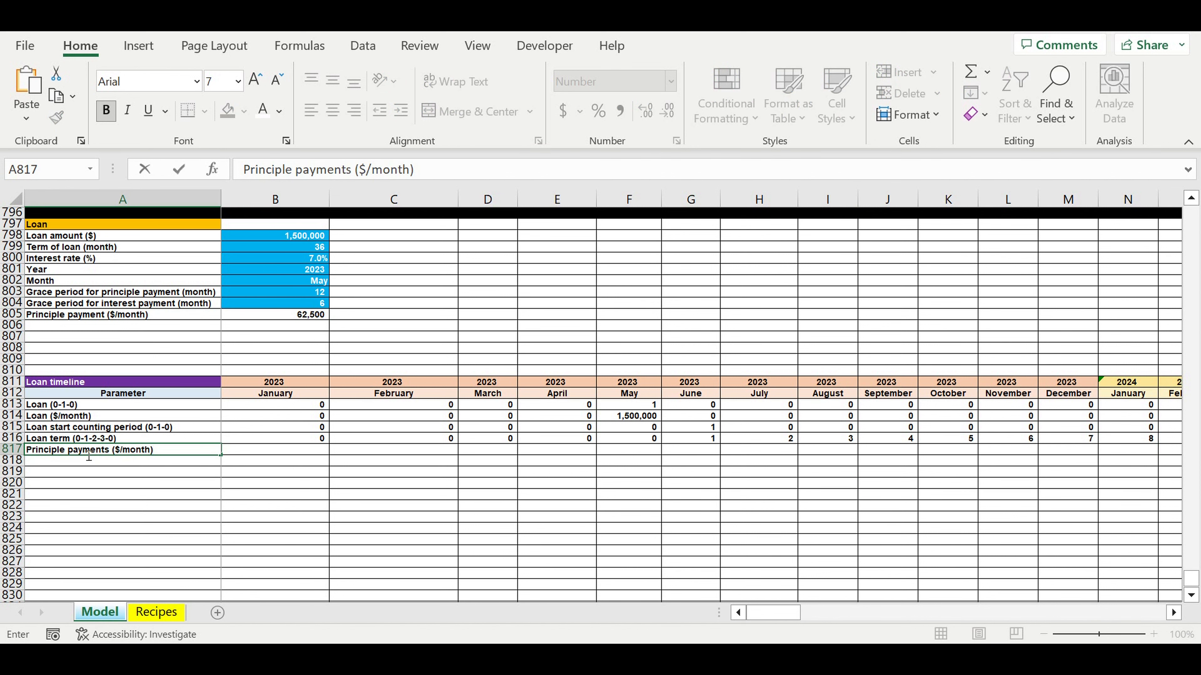
{"action": "key", "text": "Page_Down"}
Begin the January 2023 principle payments formula in B817 with =if(and(B816>0, as its first test
{"action": "scroll", "coordinate": [87, 453], "scroll_direction": "up", "scroll_amount": 3}
{"action": "scroll", "coordinate": [86, 453], "scroll_direction": "up", "scroll_amount": 9}
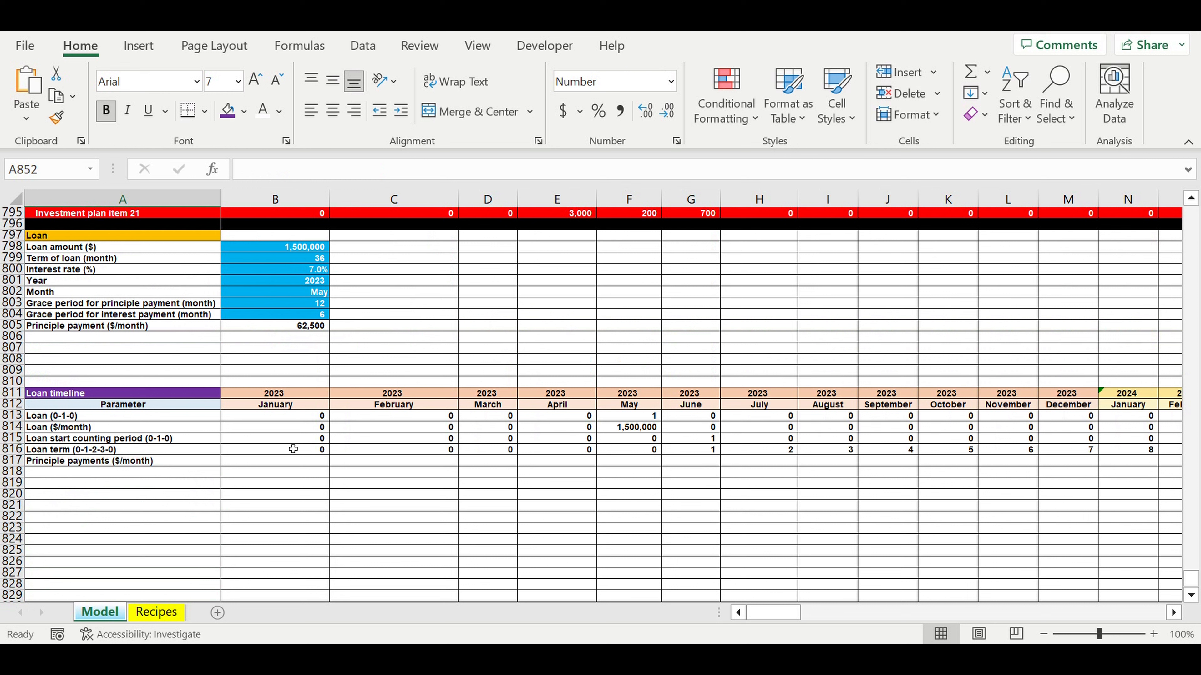
{"action": "left_click", "coordinate": [294, 461]}
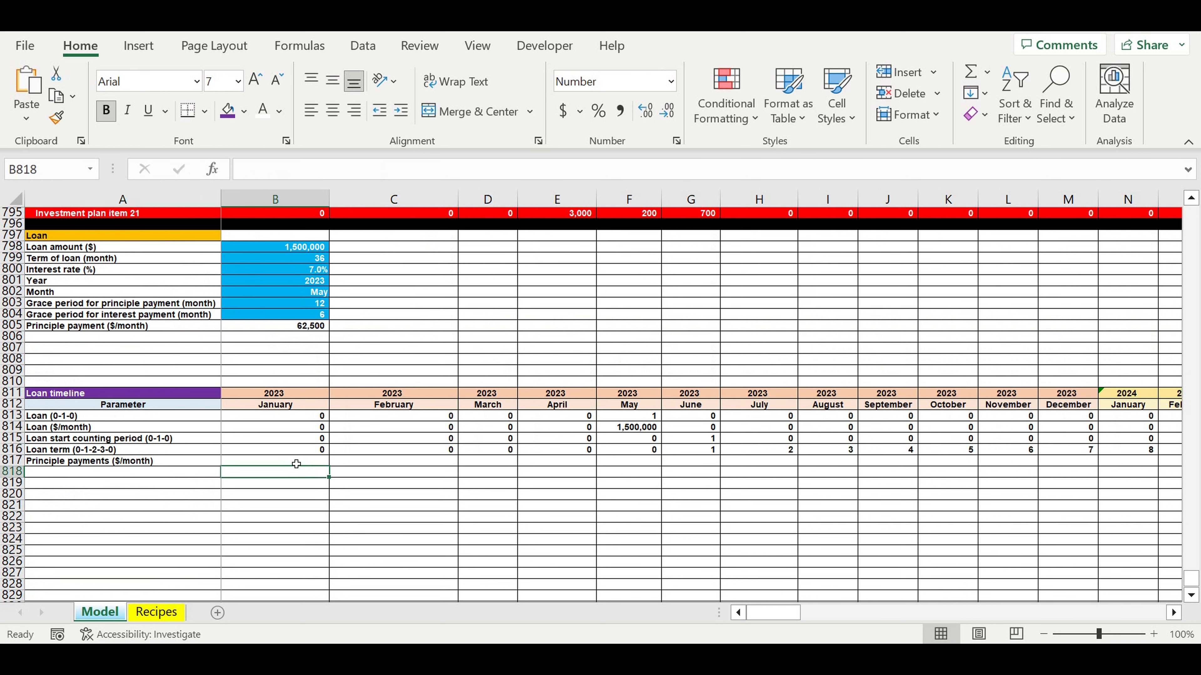
{"action": "type", "text": "=if"}
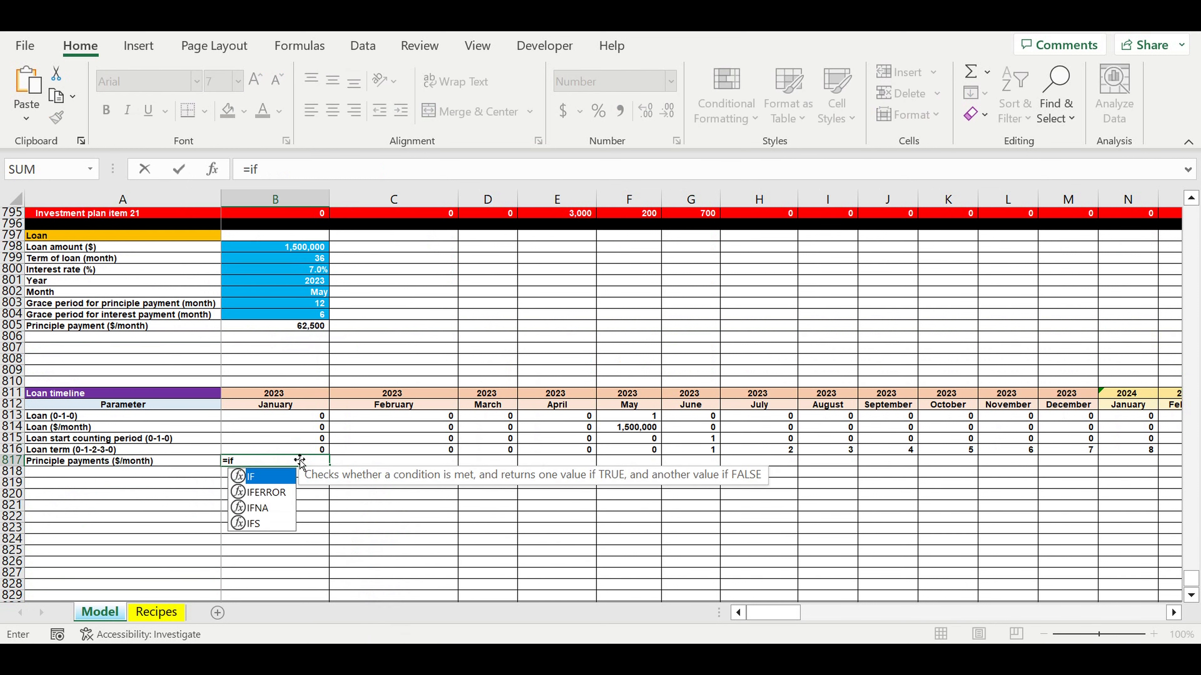
{"action": "type", "text": "(and("}
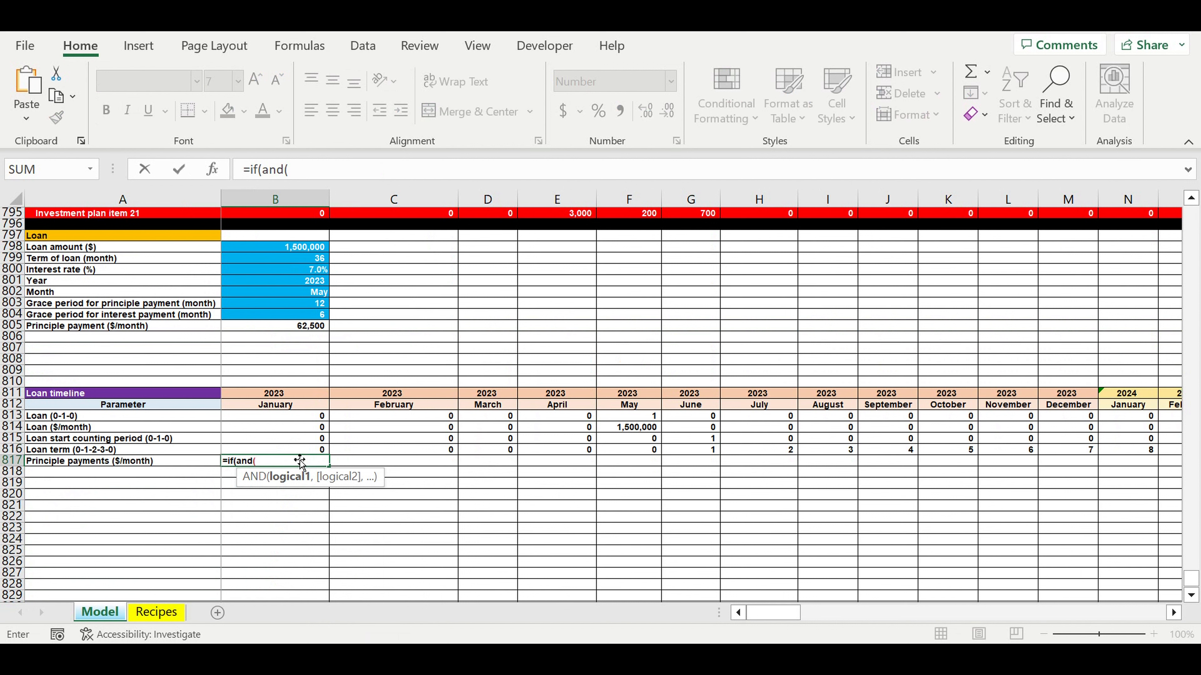
{"action": "left_click", "coordinate": [279, 453]}
{"action": "type", "text": ">0,"}
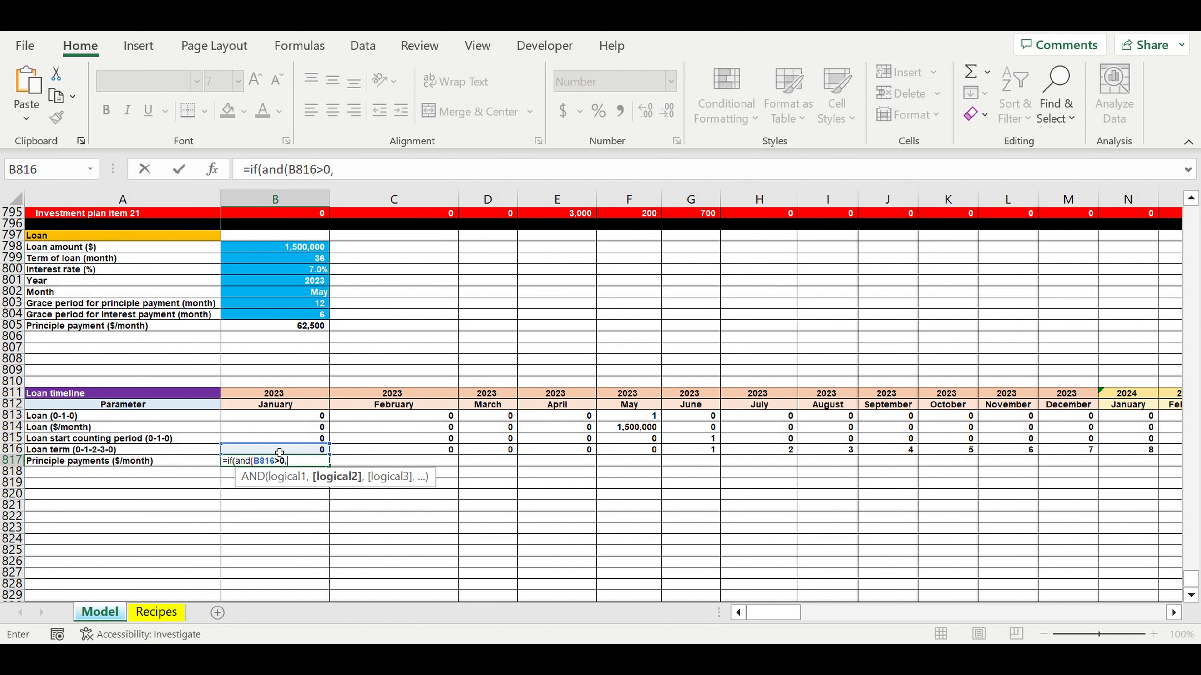
Add B816>$B$803 as the second test in the B817 formula, locking the principle grace period reference, and close the AND
{"action": "left_click", "coordinate": [279, 453]}
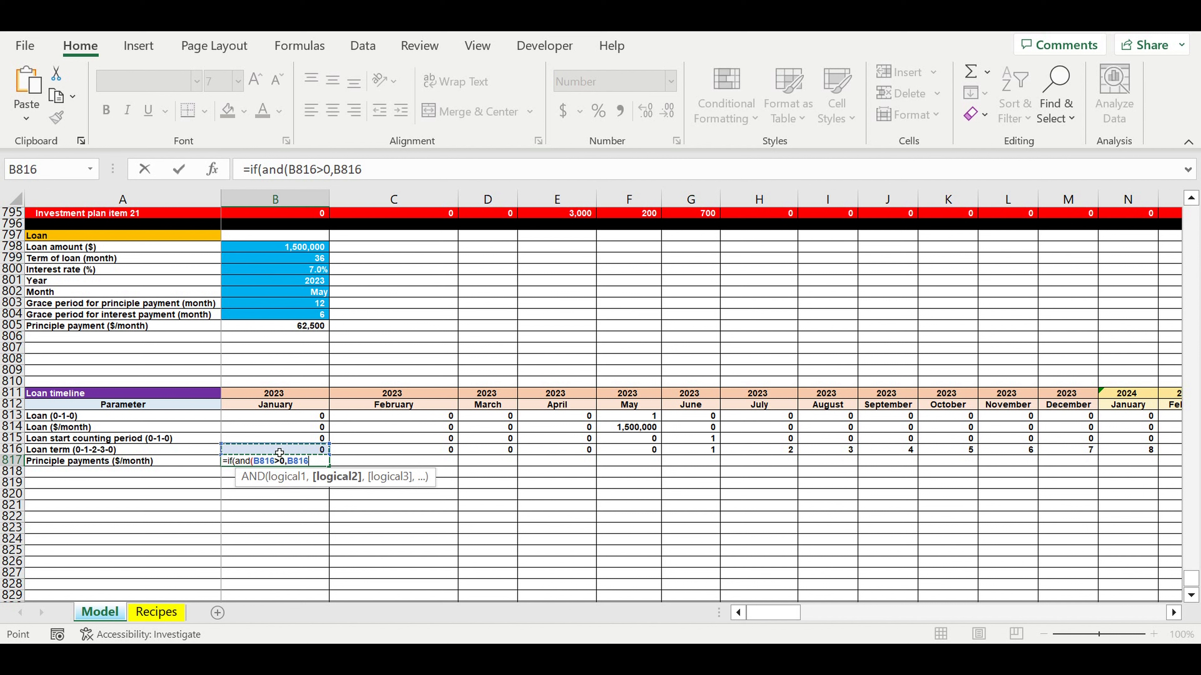
{"action": "type", "text": ">"}
{"action": "left_click", "coordinate": [292, 305]}
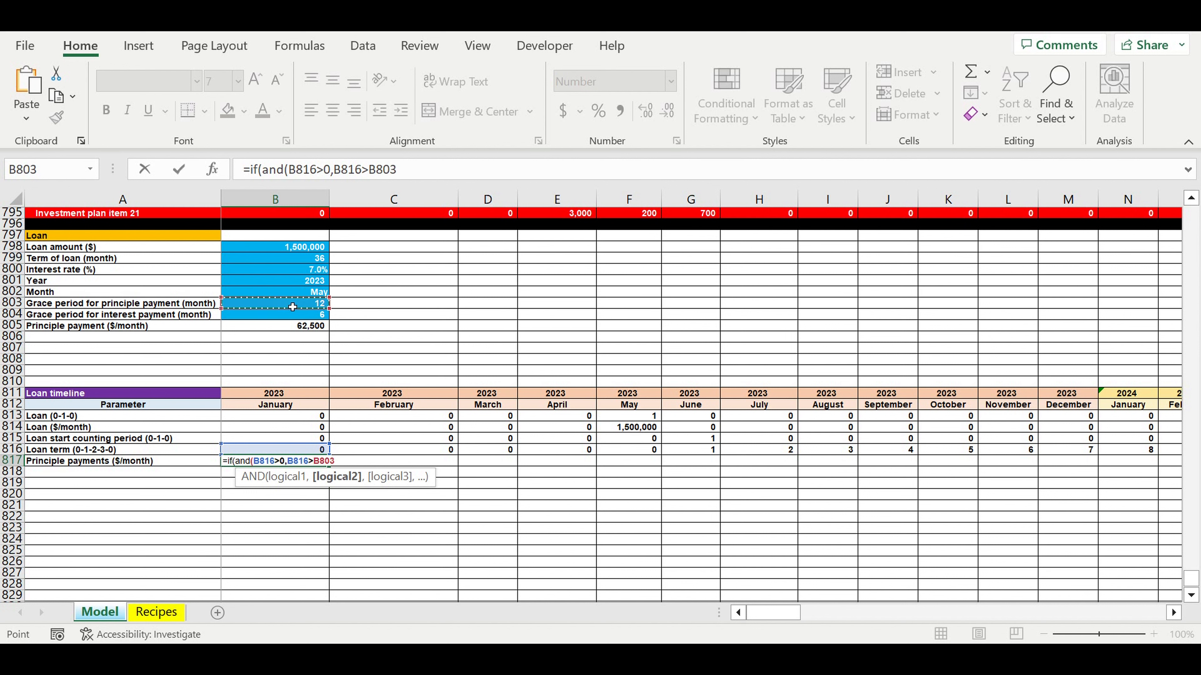
{"action": "left_click", "coordinate": [376, 174]}
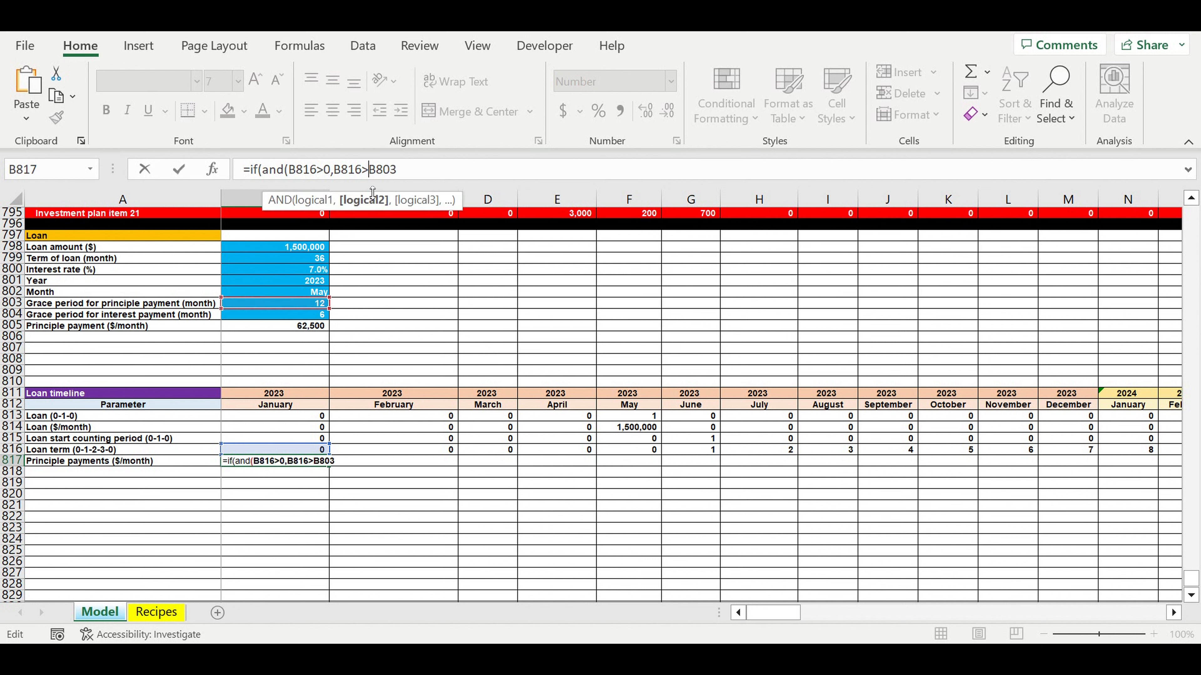
{"action": "type", "text": "$"}
{"action": "left_click", "coordinate": [384, 169]}
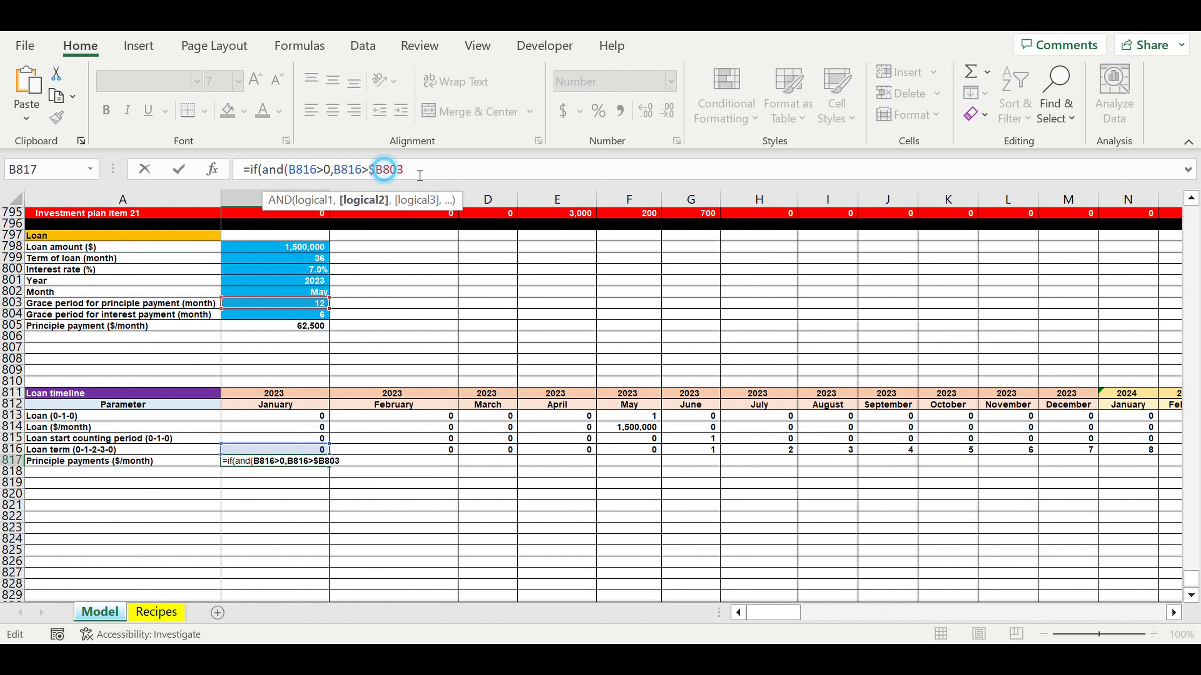
{"action": "type", "text": "$"}
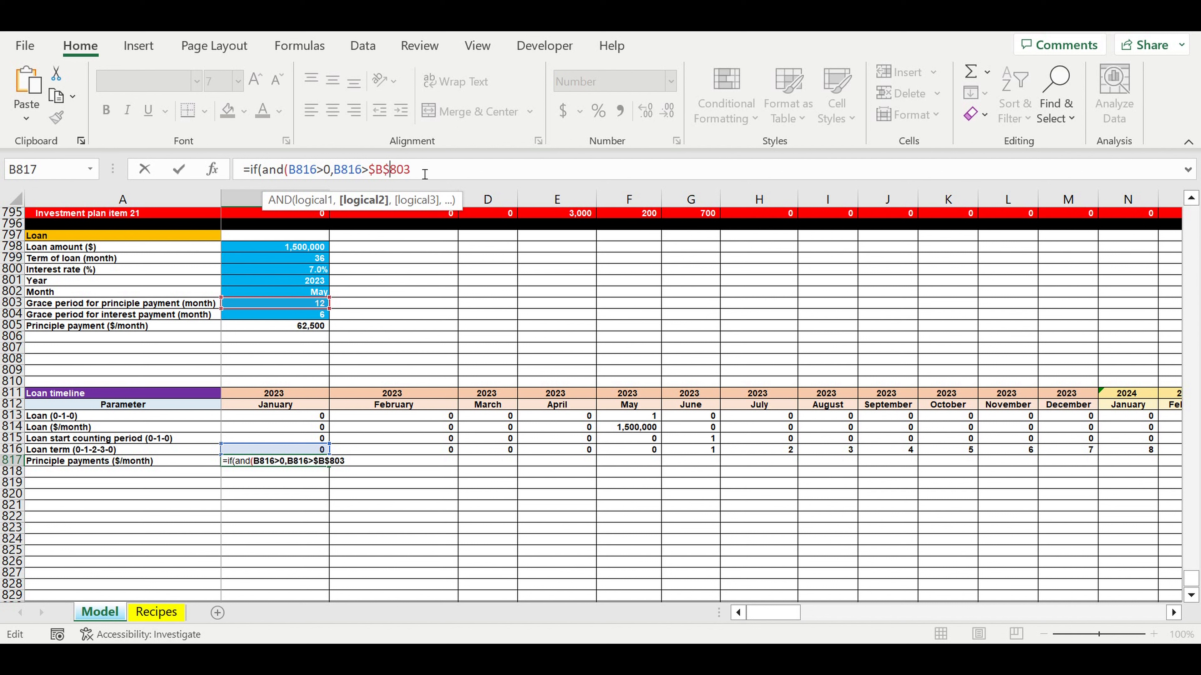
{"action": "left_click", "coordinate": [425, 174]}
{"action": "type", "text": "),"}
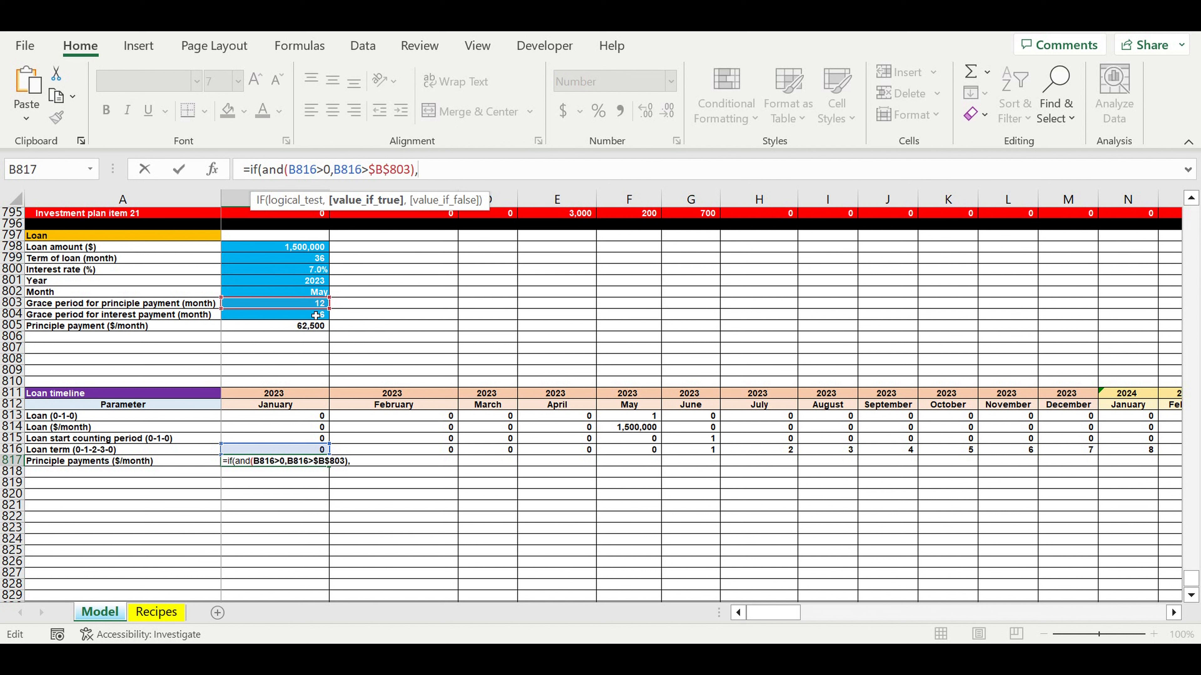
Complete the B817 formula to return the locked principle payment $B$805 when both tests are true and 0 otherwise
{"action": "left_click", "coordinate": [301, 327]}
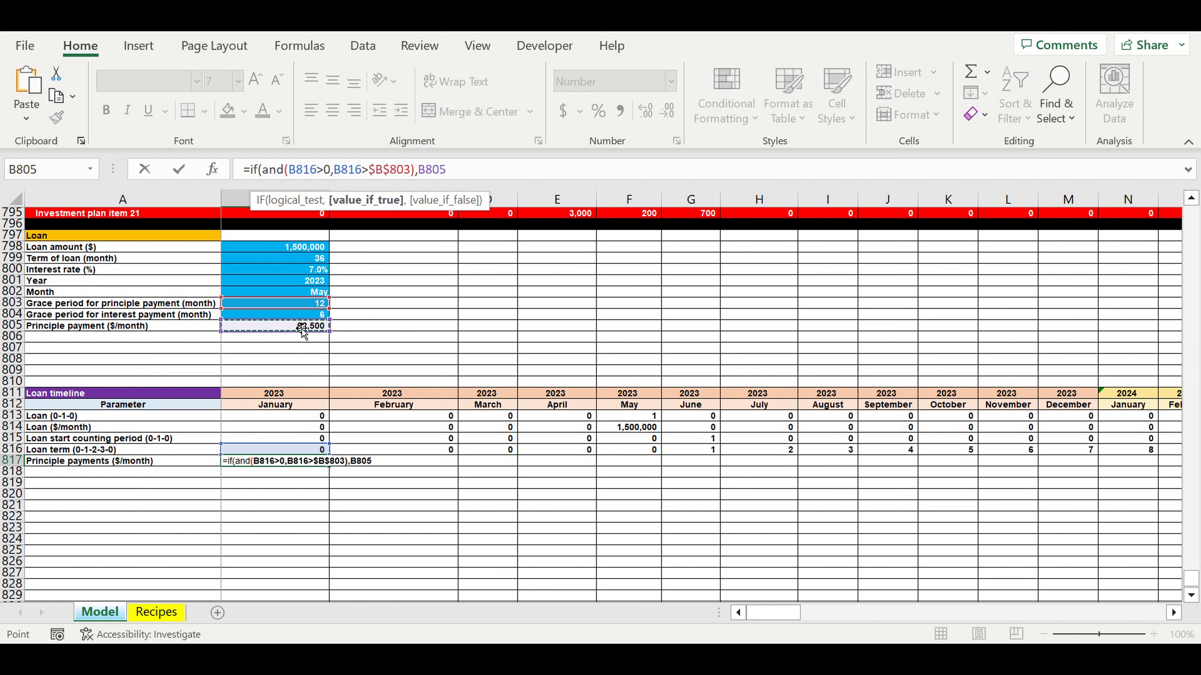
{"action": "left_click", "coordinate": [418, 172]}
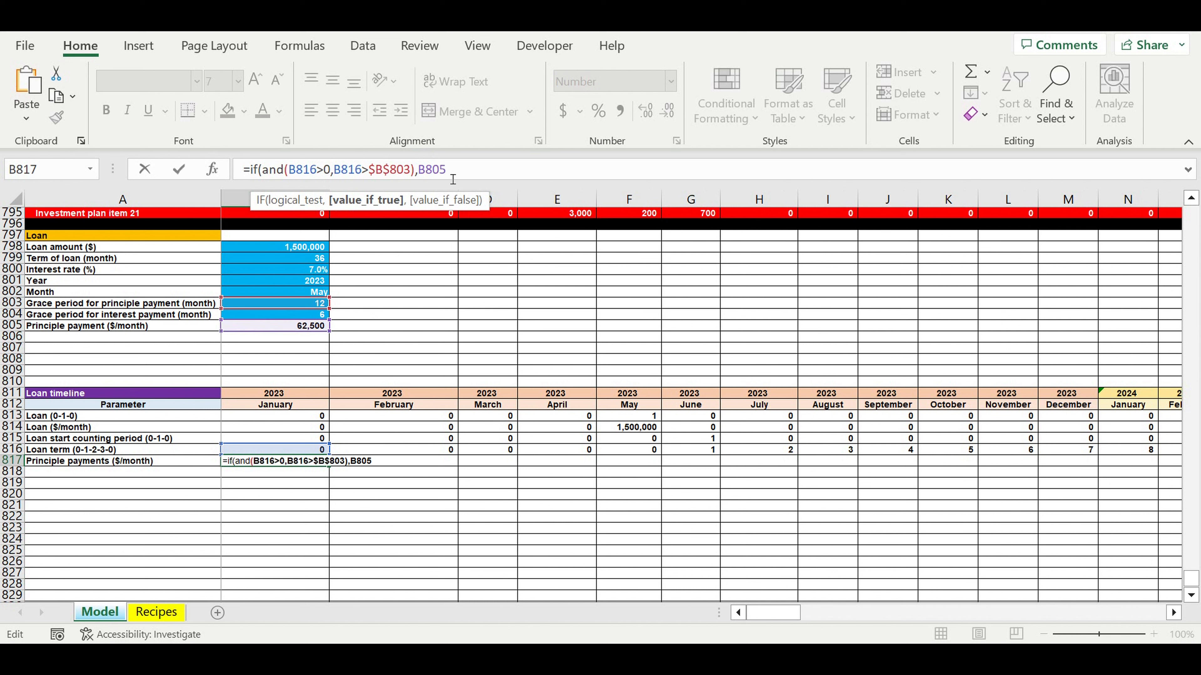
{"action": "type", "text": "$"}
{"action": "left_click", "coordinate": [433, 171]}
{"action": "type", "text": "$"}
{"action": "left_click", "coordinate": [474, 173]}
{"action": "type", "text": ".0"}
{"action": "key", "text": "BackSpace"}
{"action": "key", "text": "BackSpace"}
{"action": "type", "text": ","}
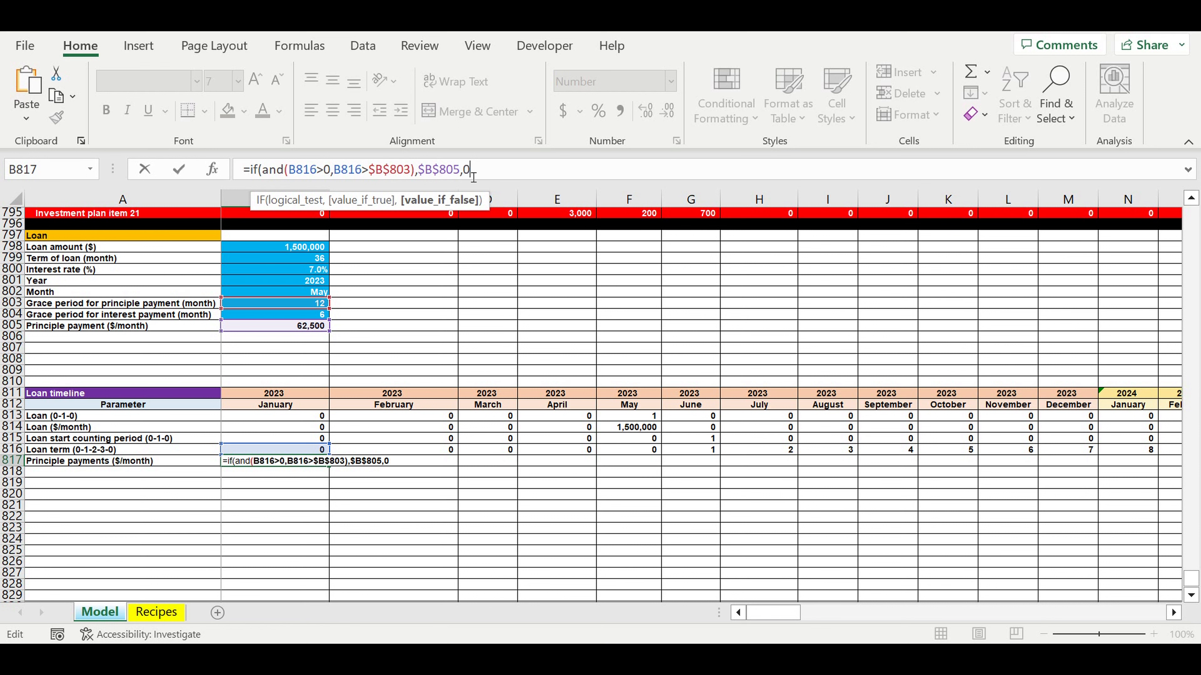
{"action": "type", "text": "0)"}
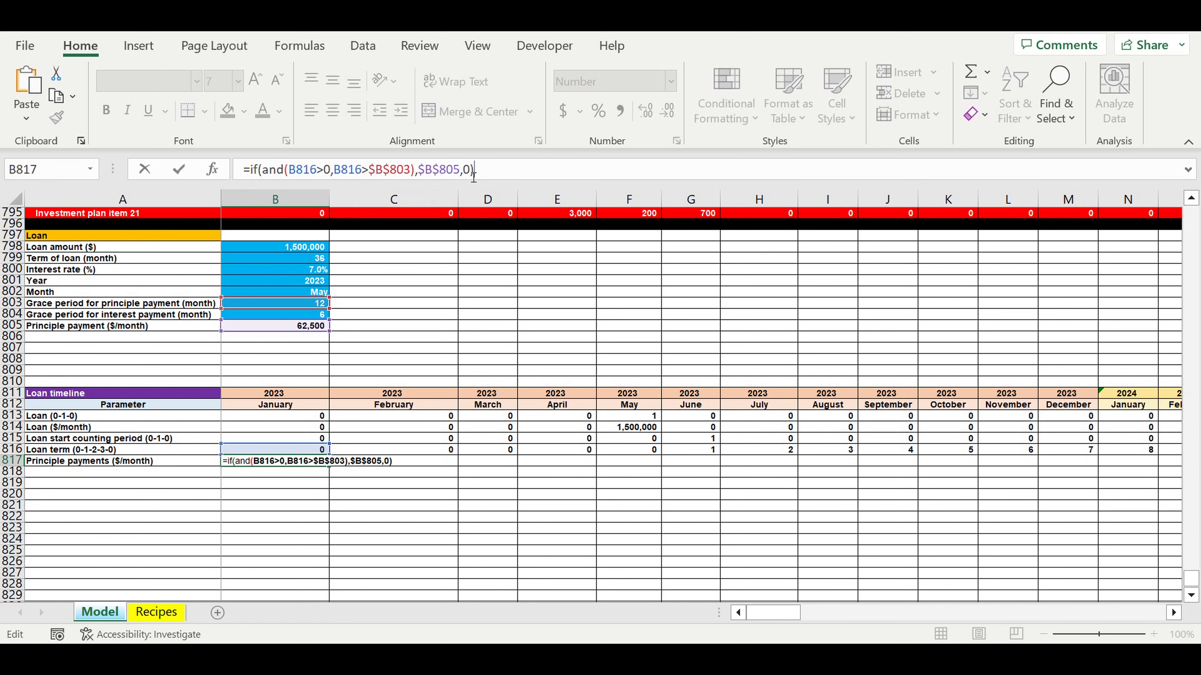
{"action": "key", "text": "Return"}
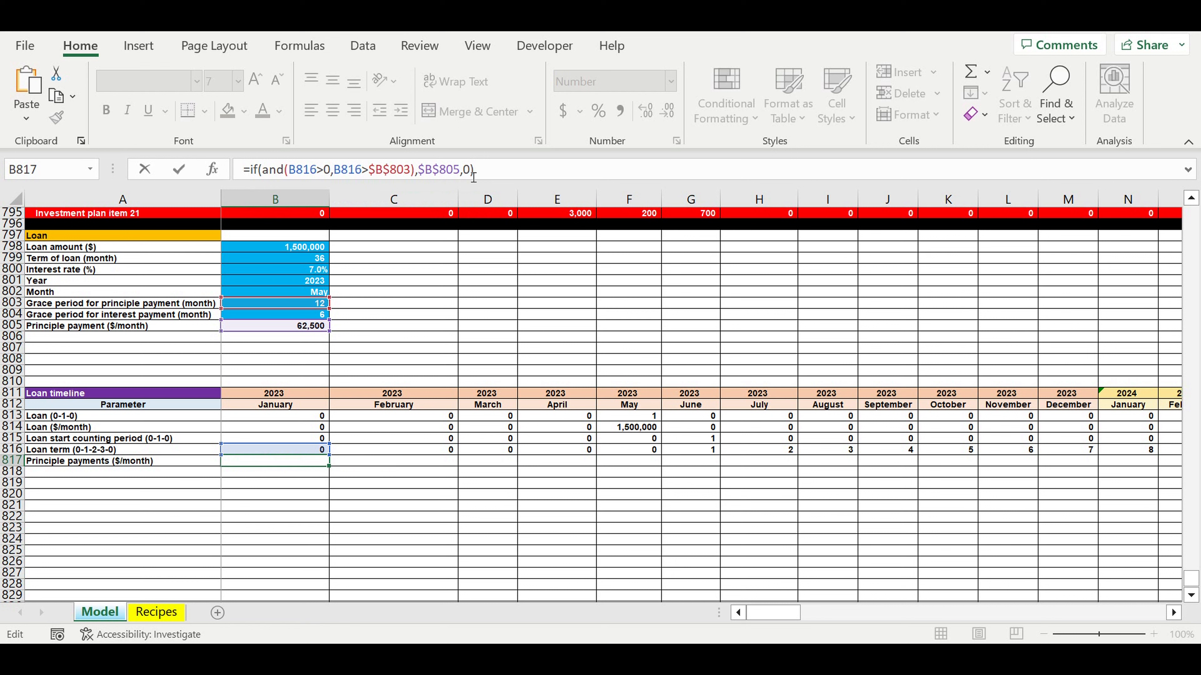
Fill the principle payments formula across row 817 through December 2032 and return to the first months
{"action": "left_click", "coordinate": [304, 462]}
{"action": "left_click_drag", "start_coordinate": [329, 467], "coordinate": [950, 477]}
{"action": "left_click", "coordinate": [828, 504]}
{"action": "left_click", "coordinate": [782, 462]}
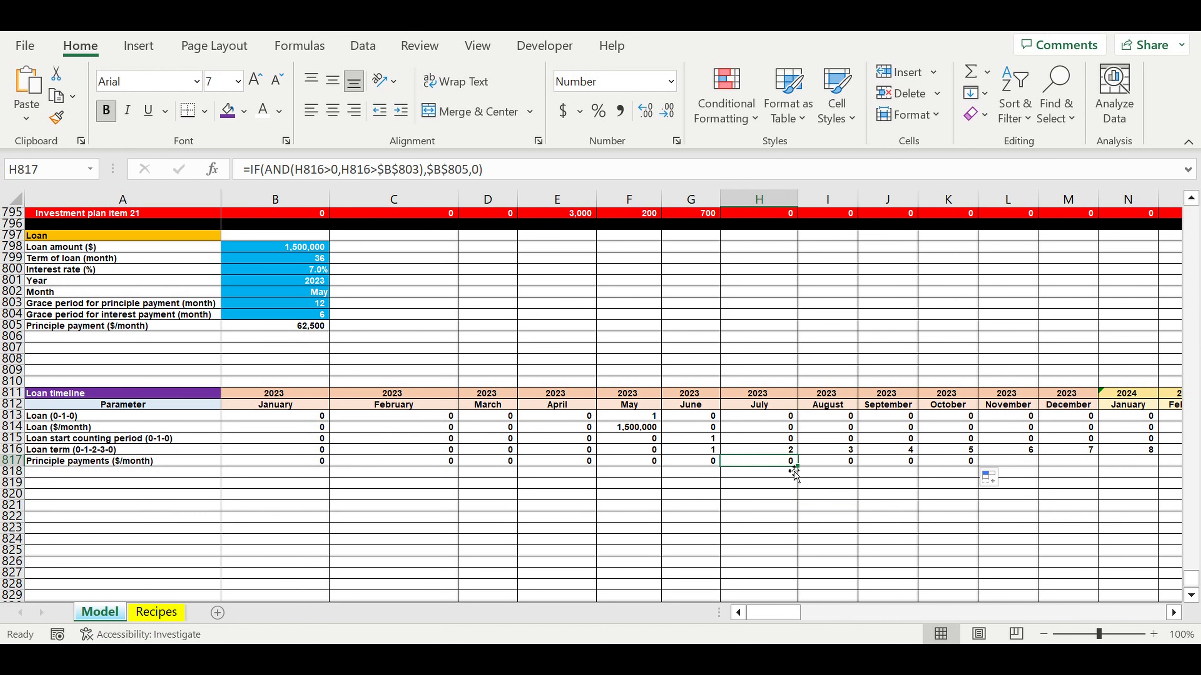
{"action": "left_click_drag", "start_coordinate": [797, 467], "coordinate": [1092, 539]}
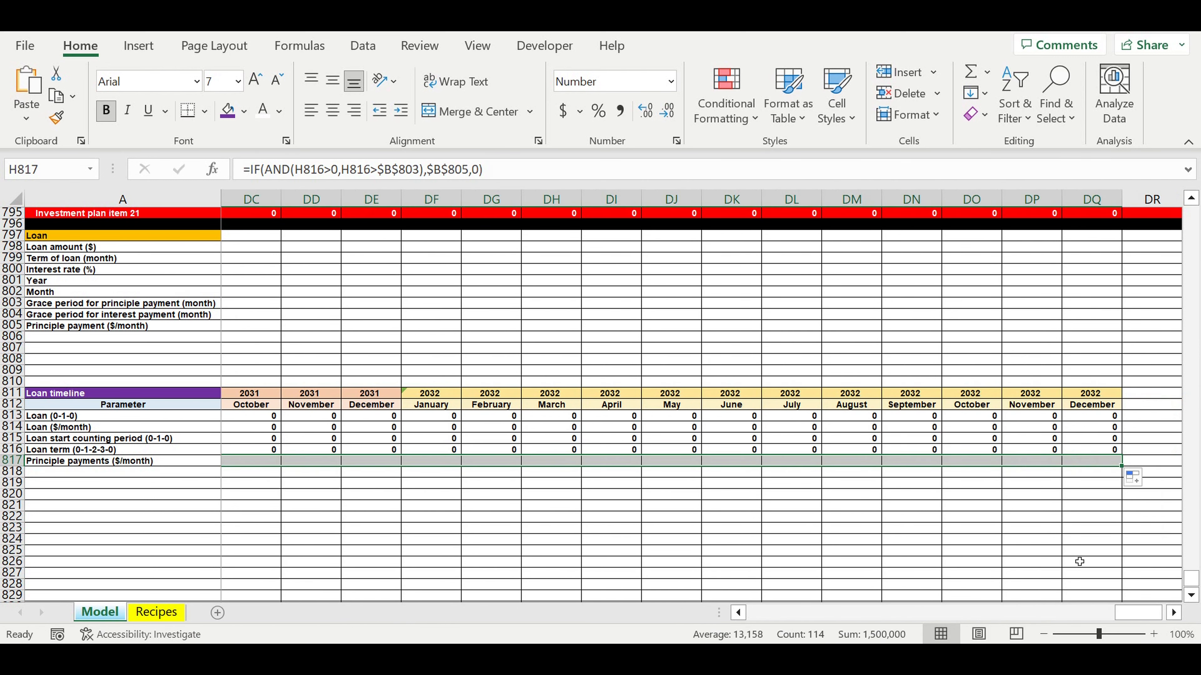
{"action": "left_click", "coordinate": [1008, 509]}
{"action": "left_click_drag", "start_coordinate": [1138, 613], "coordinate": [1070, 619]}
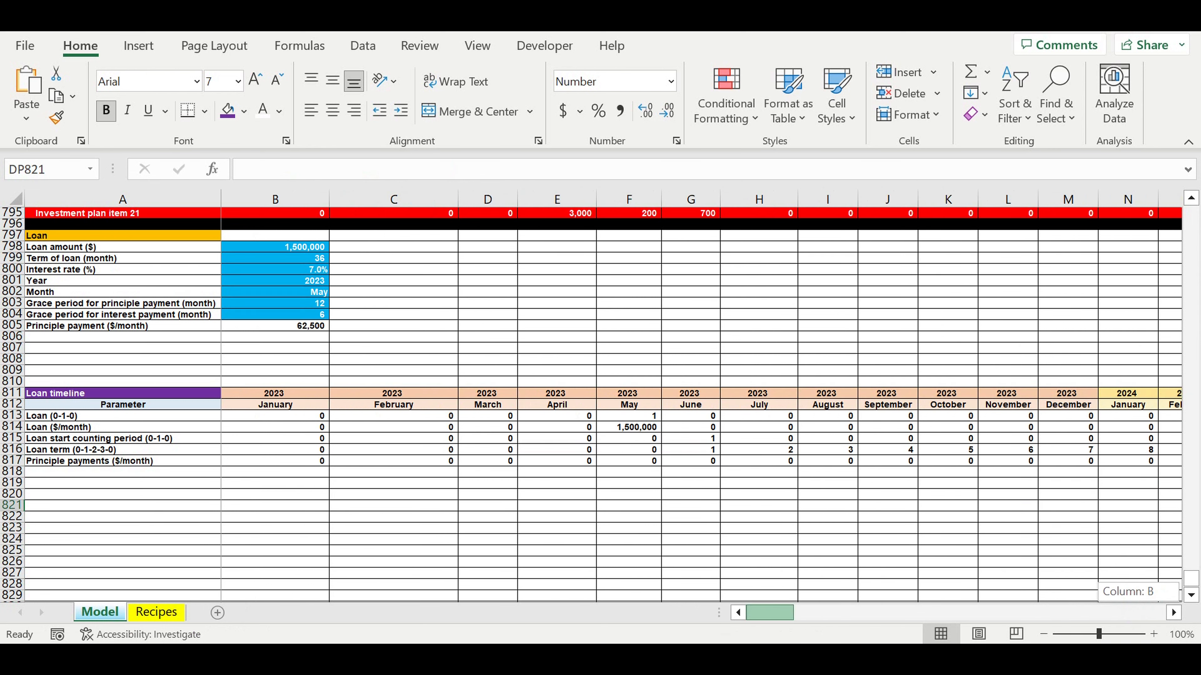
{"action": "left_click", "coordinate": [448, 510]}
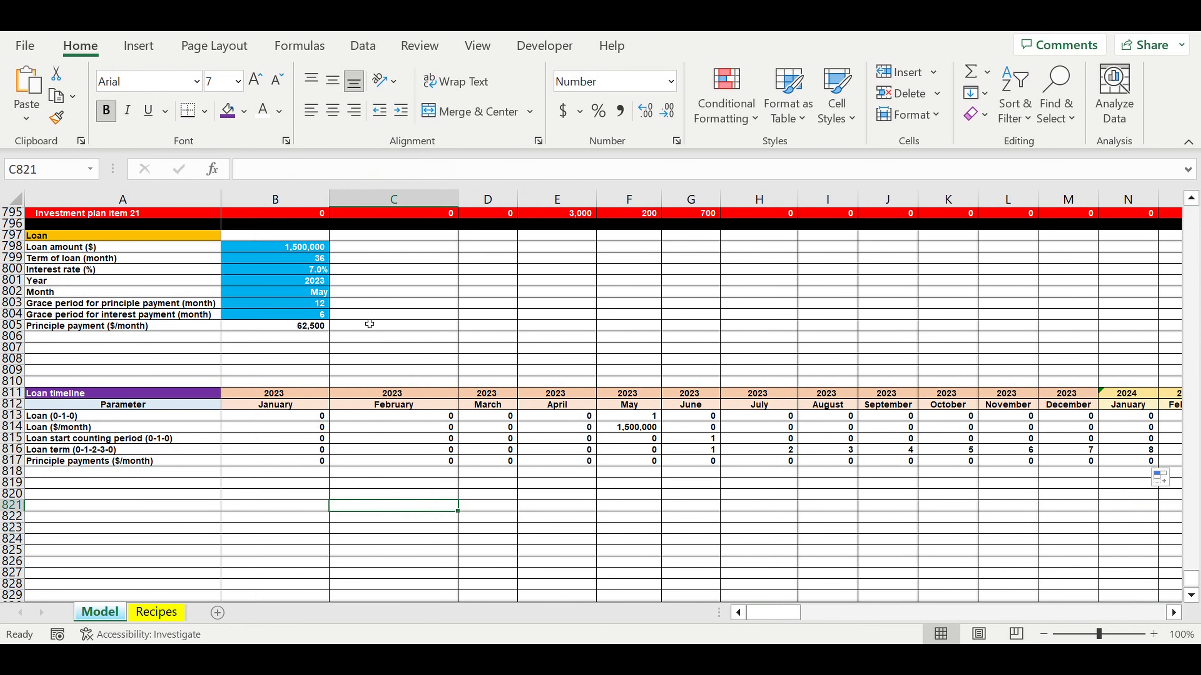
Change the loan month in B802 to February and check the loan disbursement in C814
{"action": "left_click", "coordinate": [301, 294]}
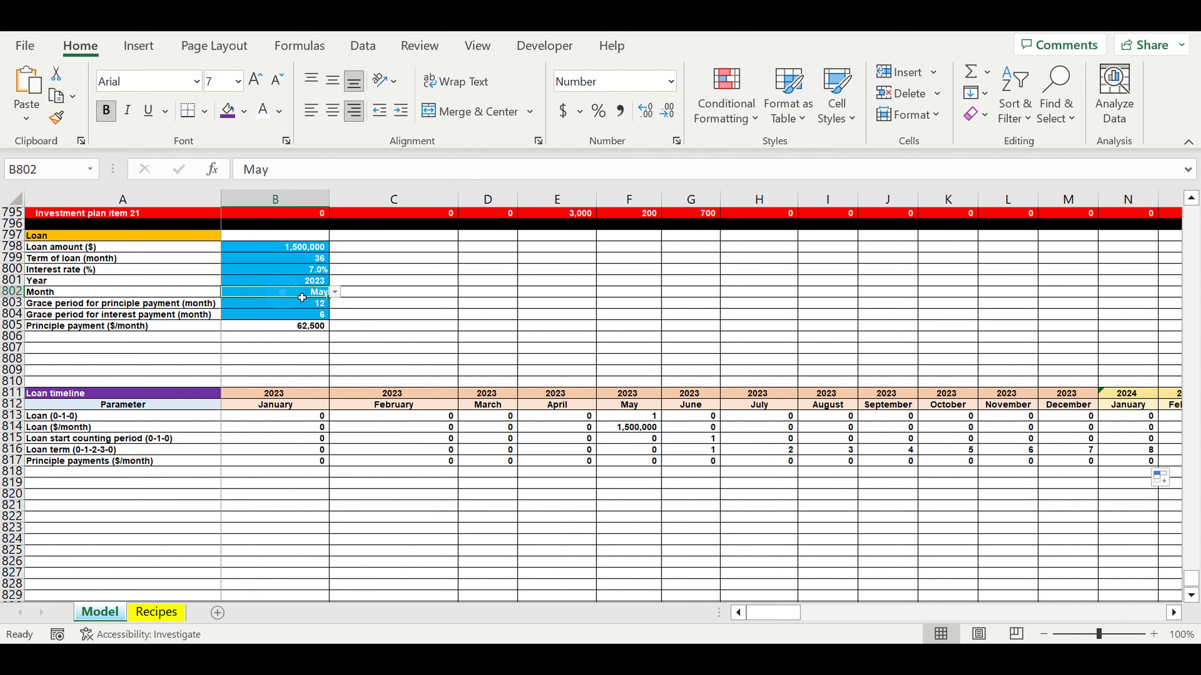
{"action": "left_click", "coordinate": [335, 294]}
{"action": "left_click_drag", "start_coordinate": [331, 375], "coordinate": [333, 327]}
{"action": "left_click", "coordinate": [297, 319]}
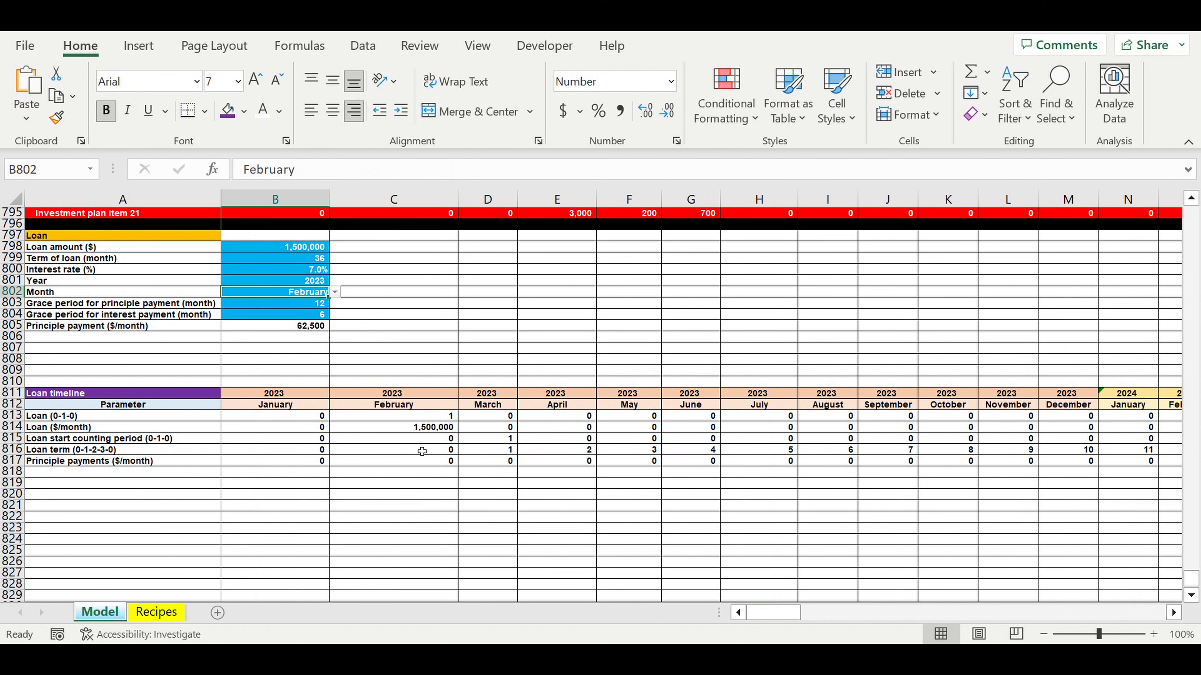
{"action": "left_click", "coordinate": [414, 430]}
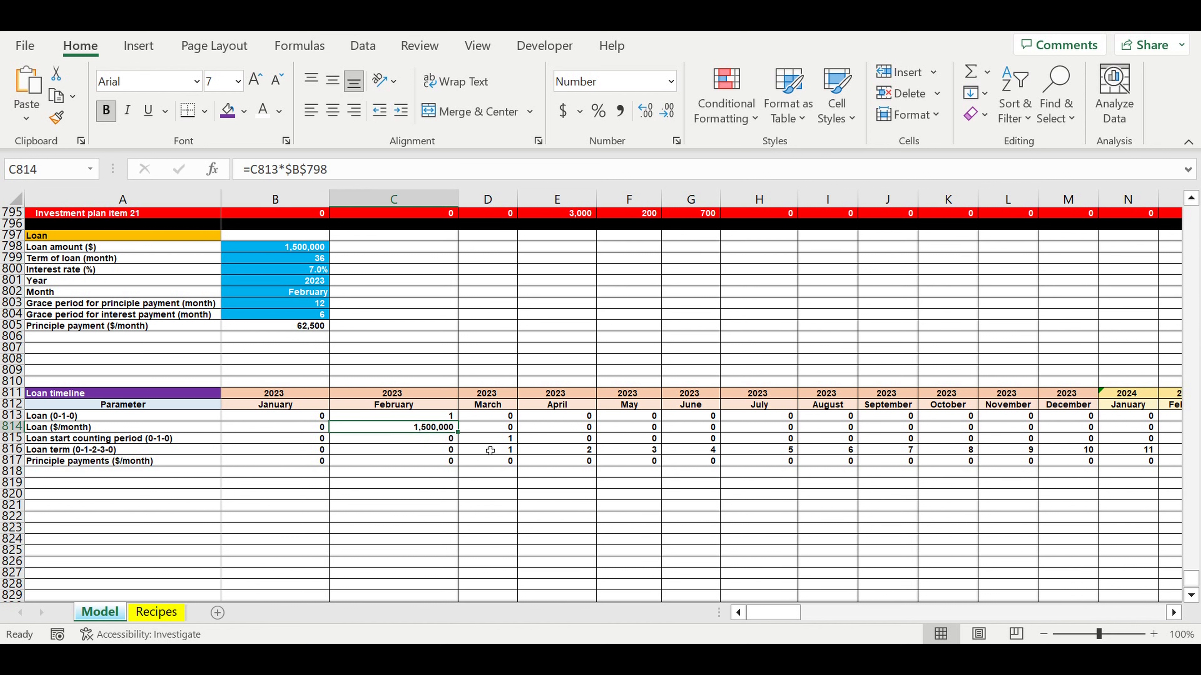
Set the grace period for principle payment to 3 months
{"action": "left_click", "coordinate": [303, 309]}
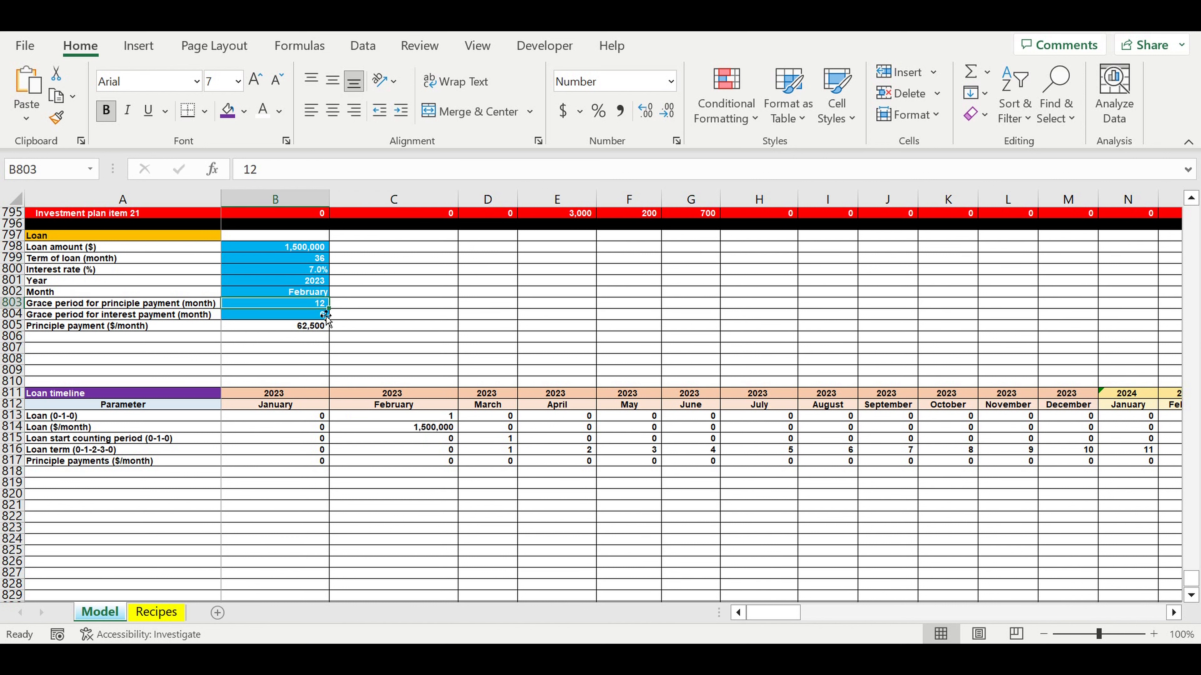
{"action": "type", "text": "3"}
{"action": "key", "text": "Return"}
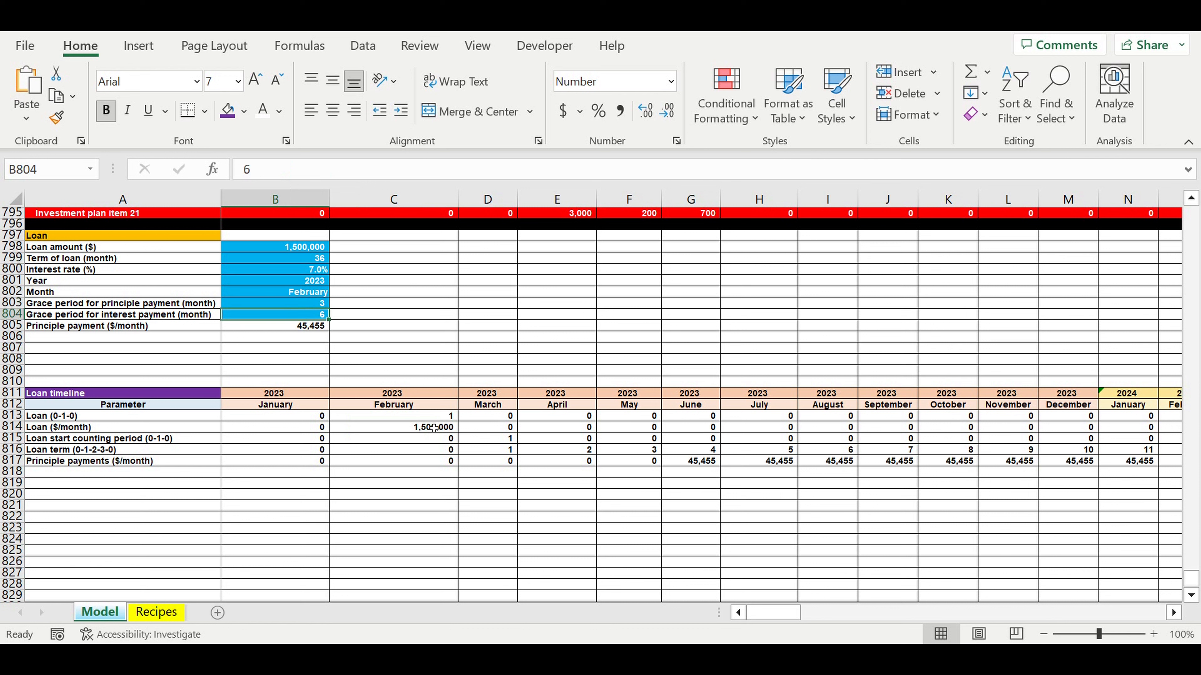
Examine the loan term counter and principle payments from the disbursement month through the end of the loan term
{"action": "left_click", "coordinate": [580, 530]}
{"action": "left_click", "coordinate": [435, 431]}
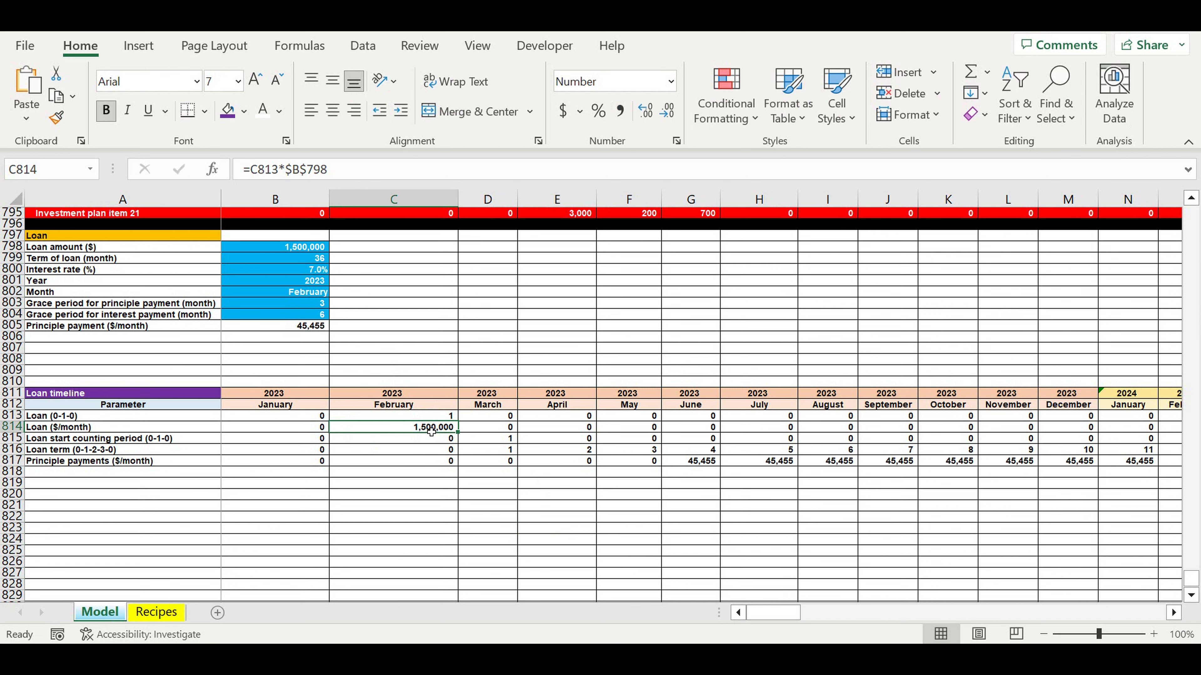
{"action": "left_click", "coordinate": [497, 450]}
{"action": "left_click", "coordinate": [560, 453]}
{"action": "left_click", "coordinate": [629, 451]}
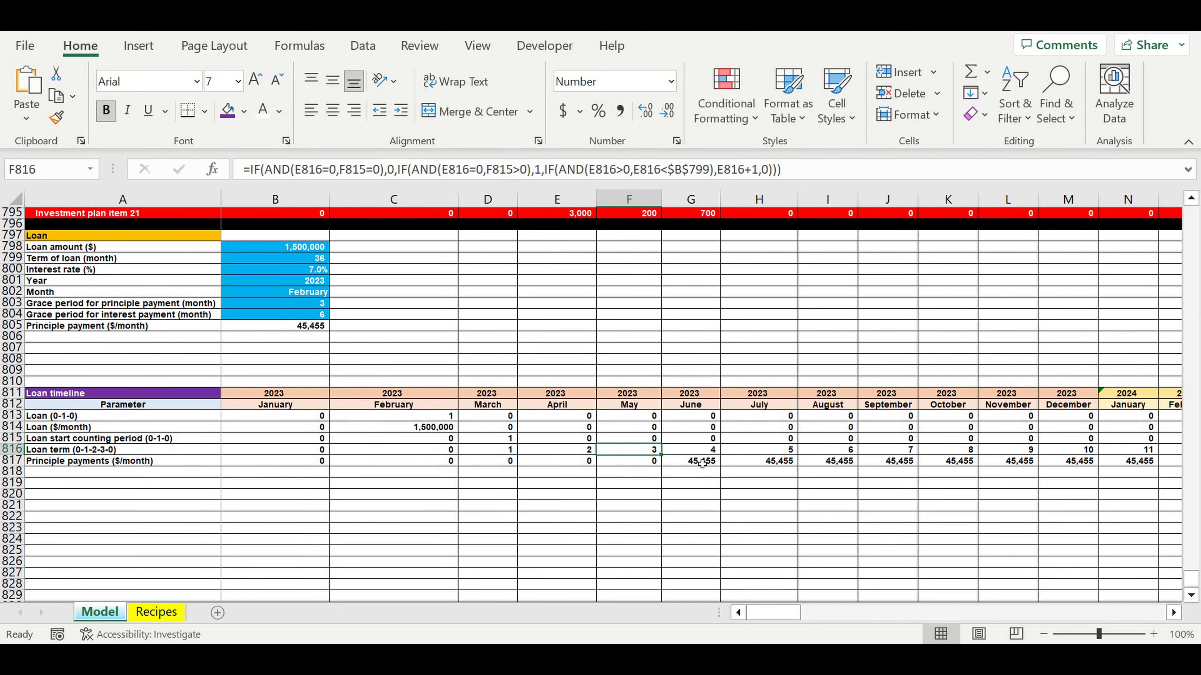
{"action": "left_click_drag", "start_coordinate": [704, 462], "coordinate": [968, 455]}
{"action": "left_click", "coordinate": [973, 455]}
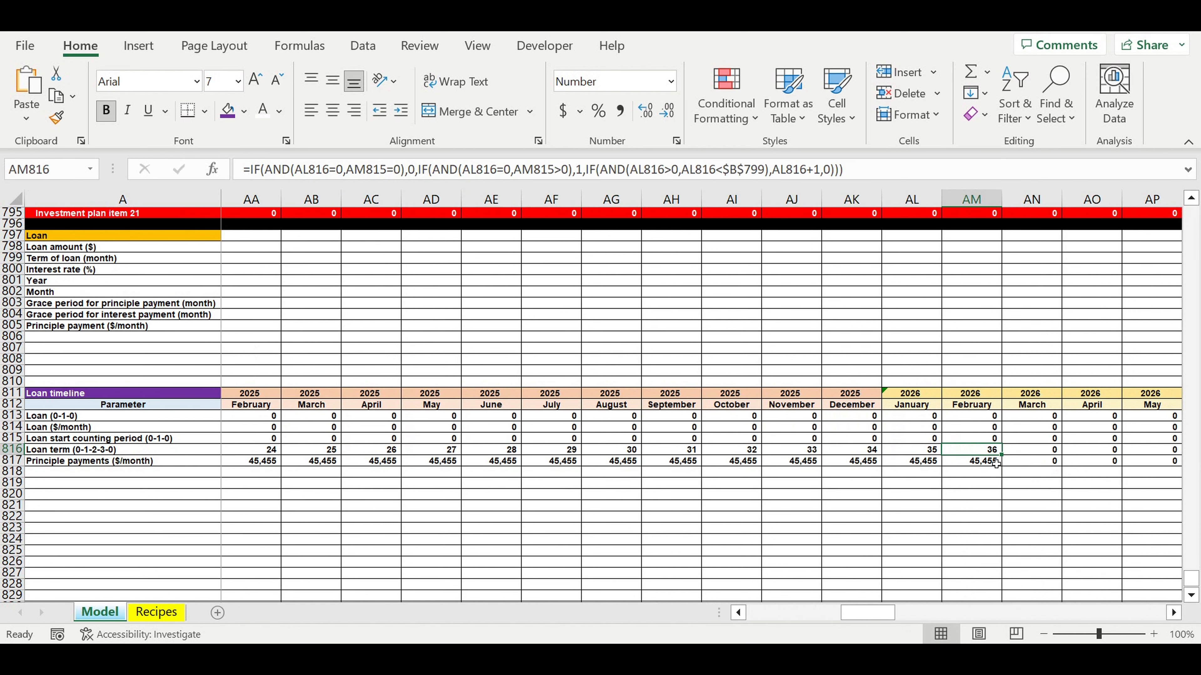
{"action": "key", "text": "Down"}
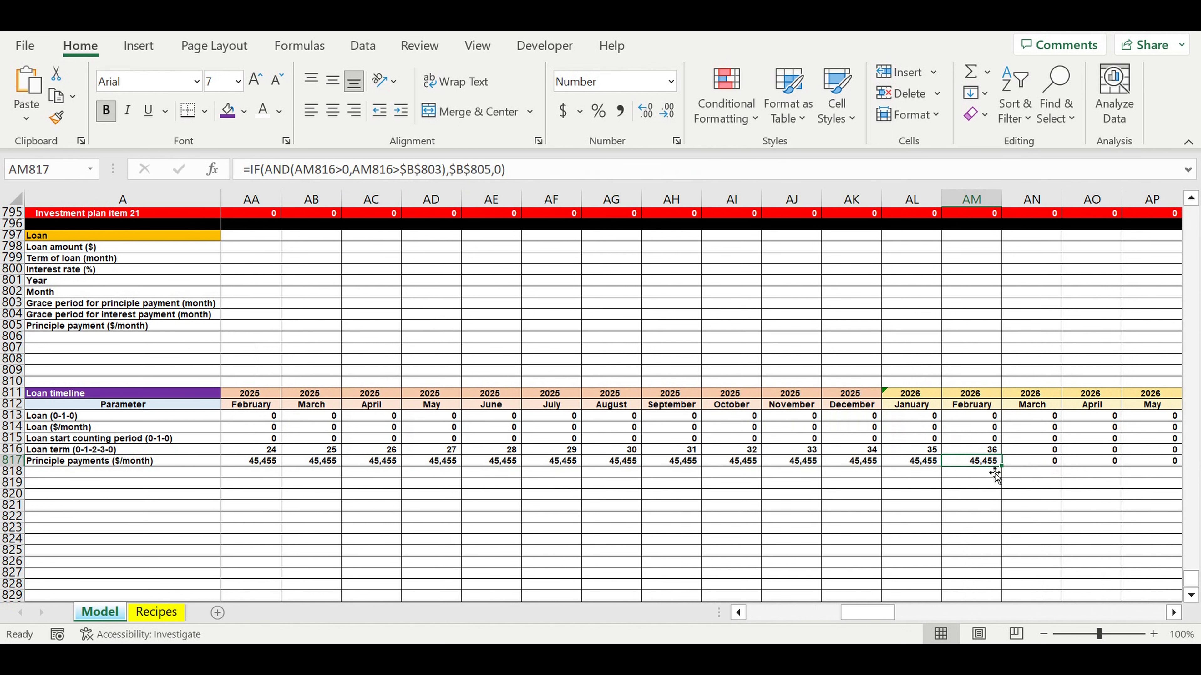
{"action": "left_click", "coordinate": [984, 504]}
{"action": "left_click_drag", "start_coordinate": [870, 614], "coordinate": [653, 616]}
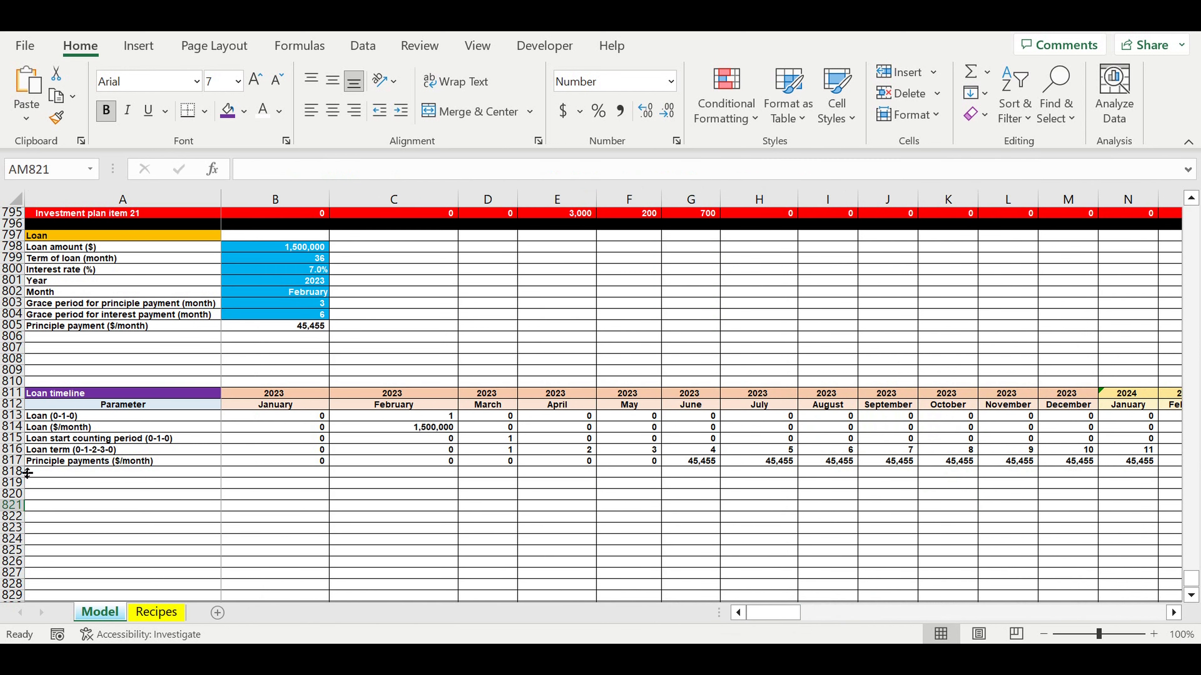
Format the principle payments row 817 with white text on a standard red fill
{"action": "left_click", "coordinate": [10, 461]}
{"action": "left_click", "coordinate": [263, 110]}
{"action": "left_click", "coordinate": [244, 112]}
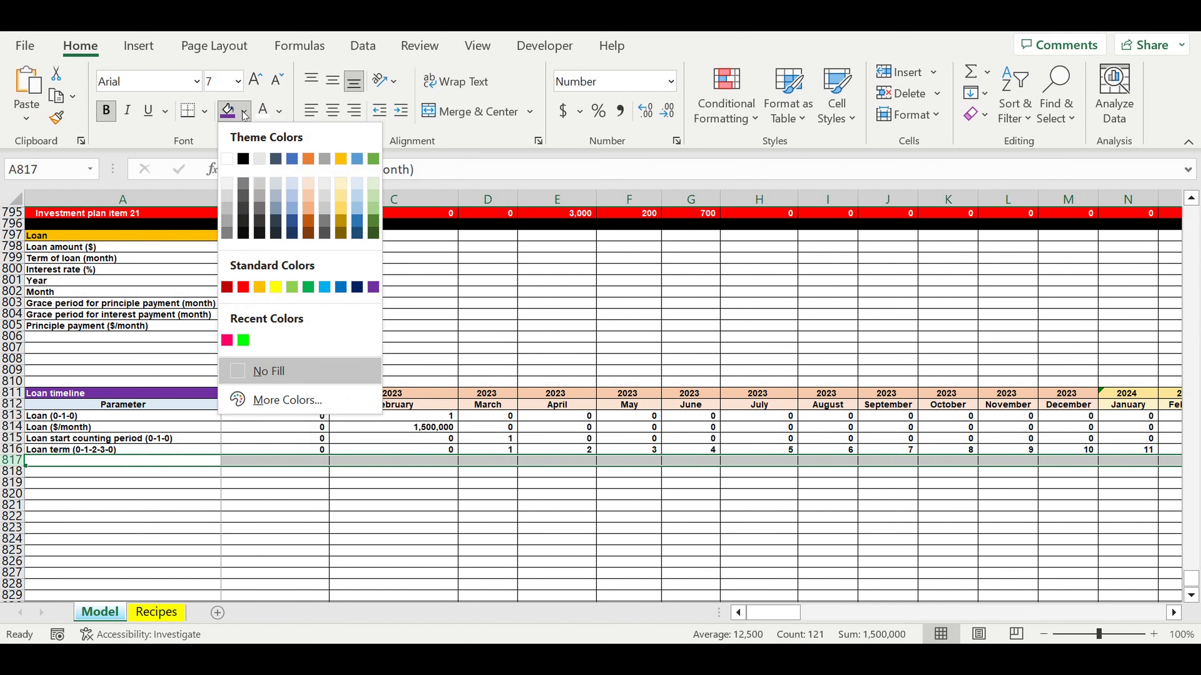
{"action": "left_click", "coordinate": [243, 288]}
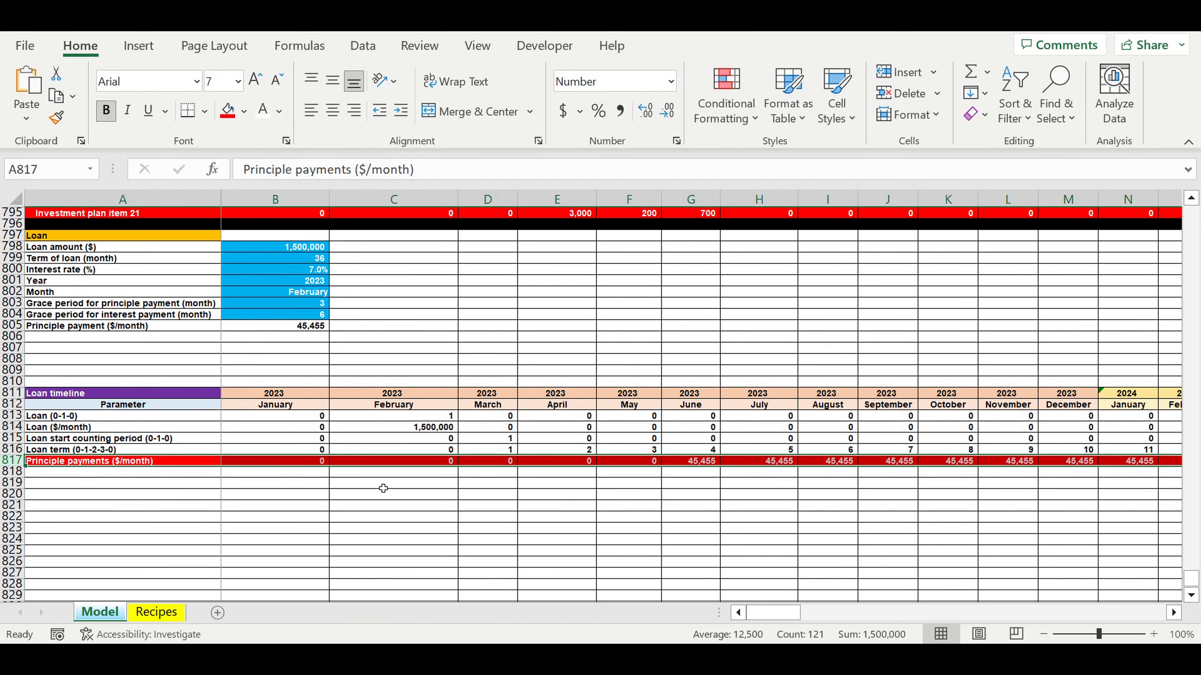
{"action": "left_click", "coordinate": [395, 528]}
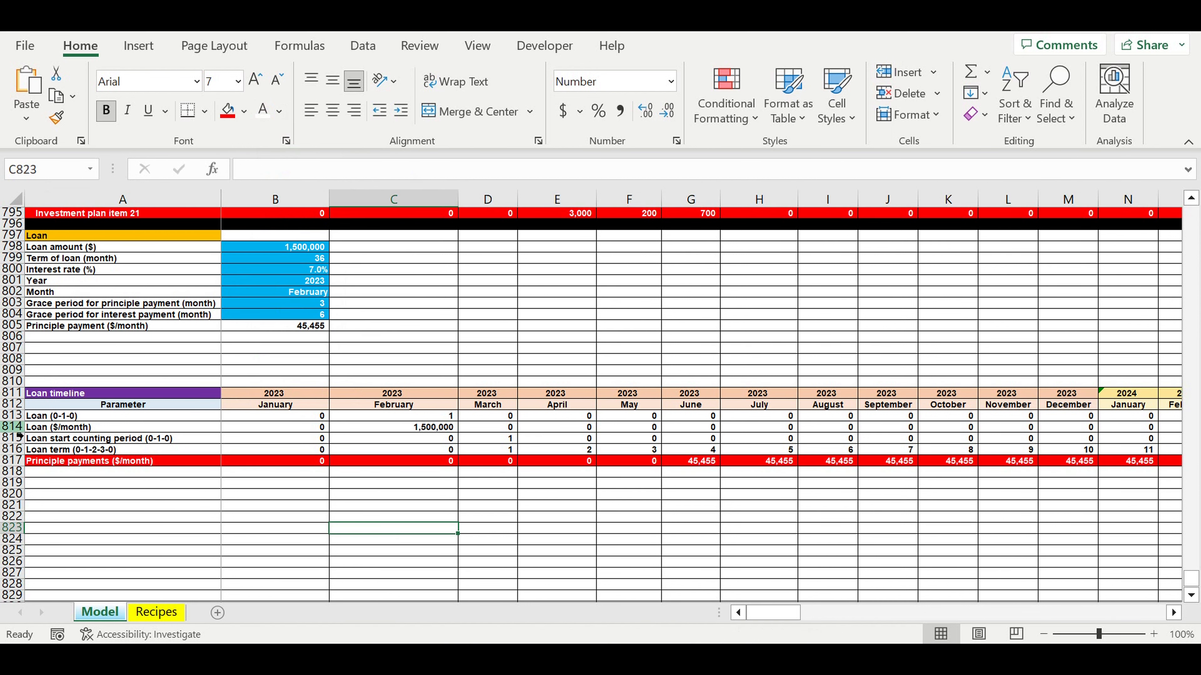
Fill the Loan ($/month) row 814 with the recently used bright green
{"action": "left_click", "coordinate": [18, 428]}
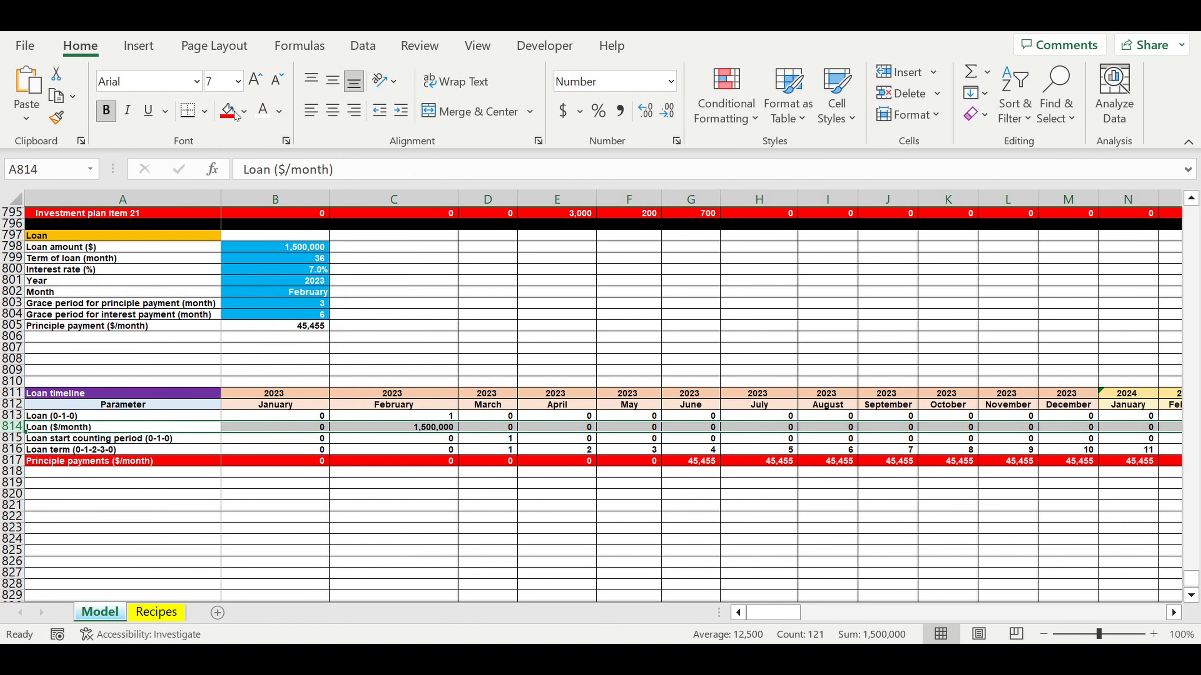
{"action": "left_click", "coordinate": [244, 111]}
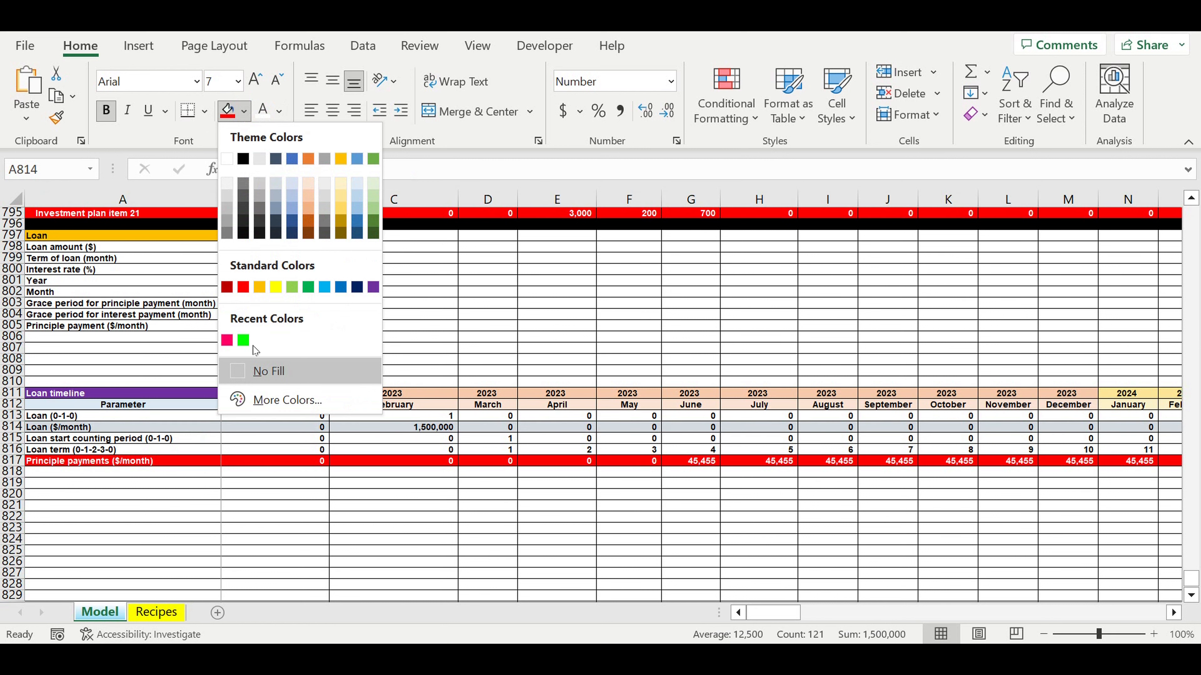
{"action": "left_click", "coordinate": [243, 341]}
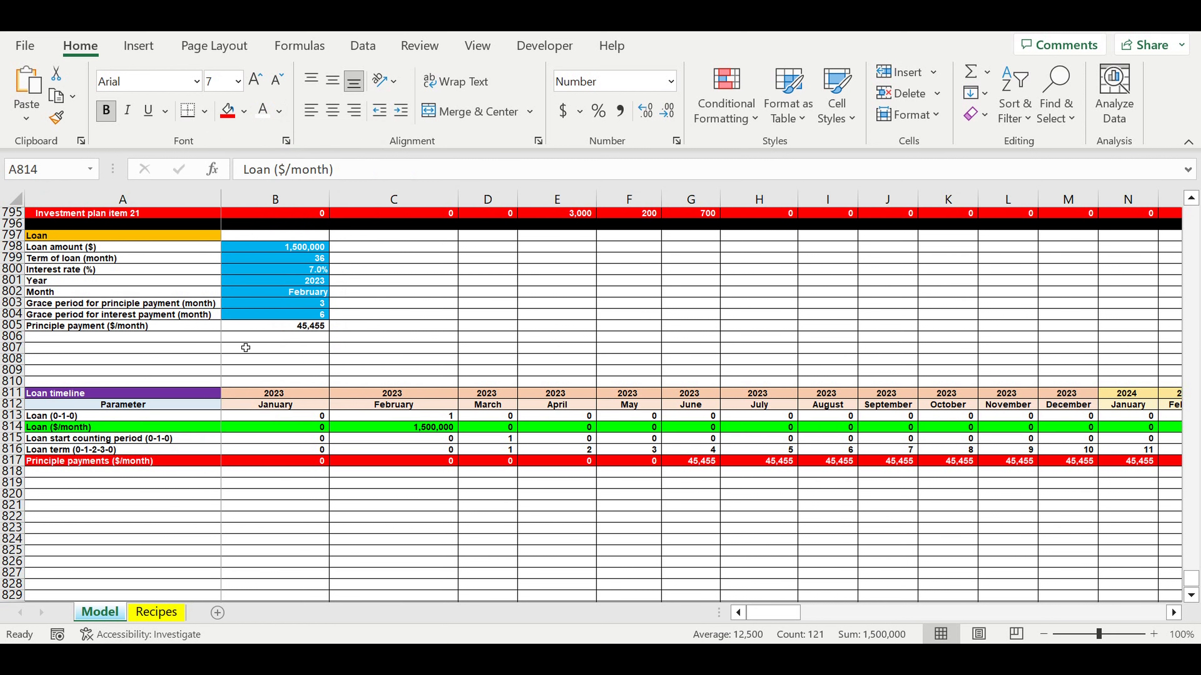
{"action": "left_click", "coordinate": [389, 533]}
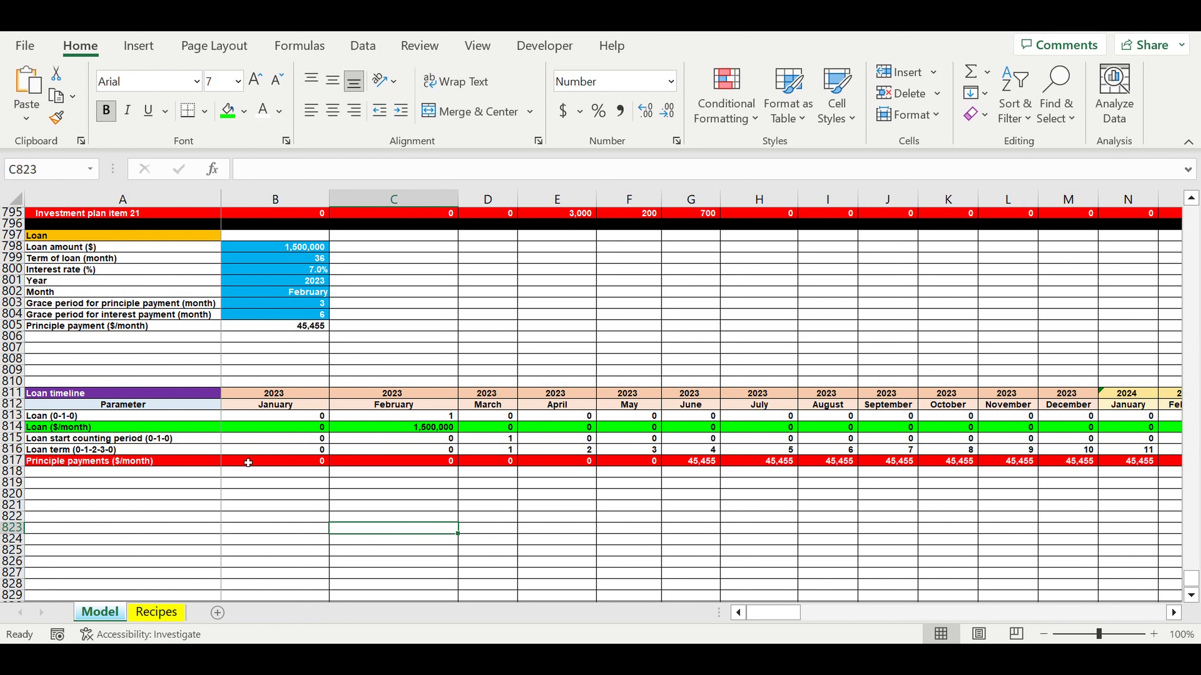
Label row 818 of the loan timeline as "Principle at any given moment ($)"
{"action": "left_click", "coordinate": [173, 477]}
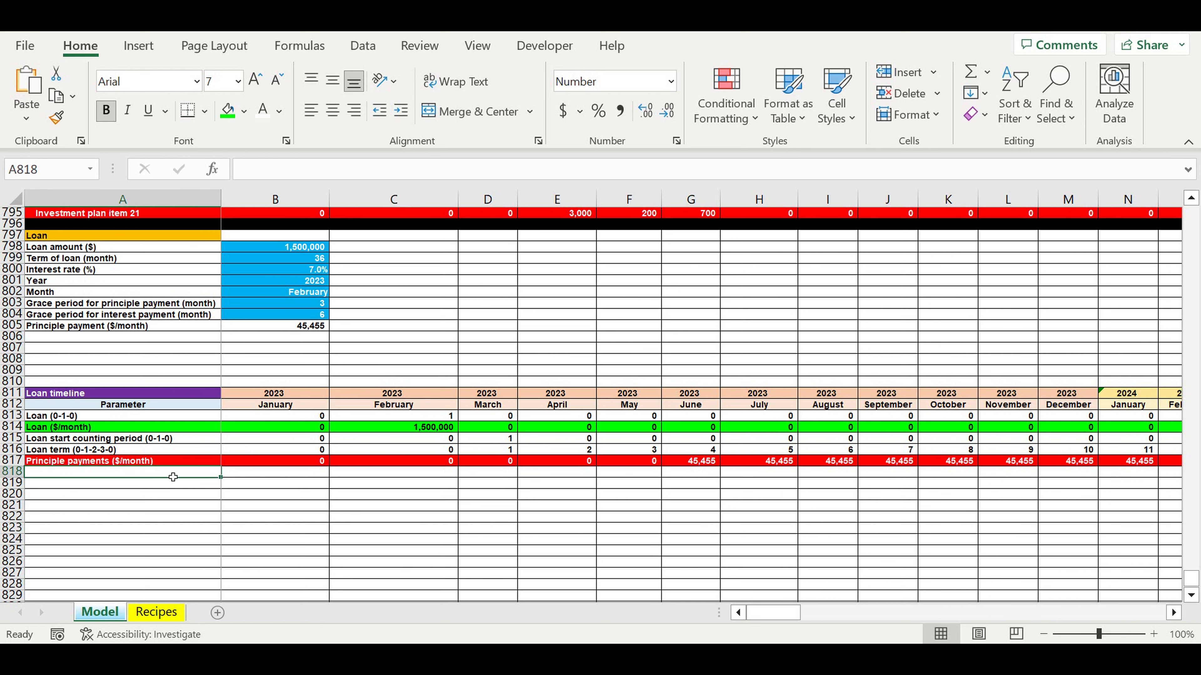
{"action": "type", "text": "Principle payments ($/month)"}
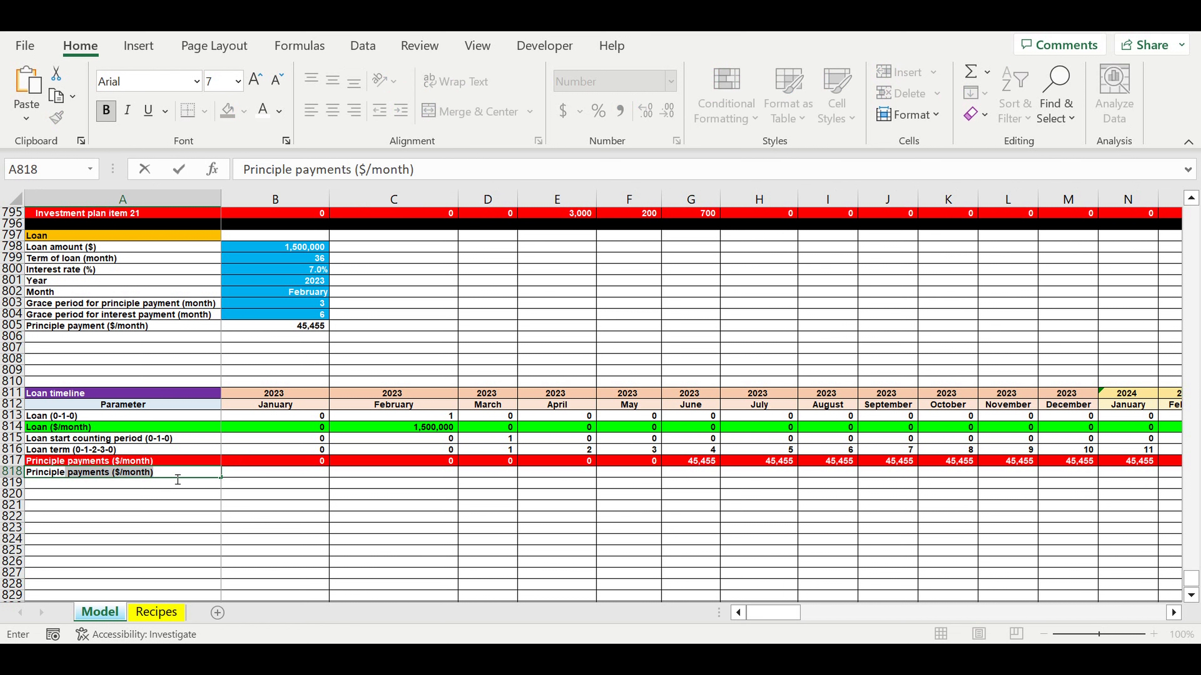
{"action": "type", "text": "at any given mo"}
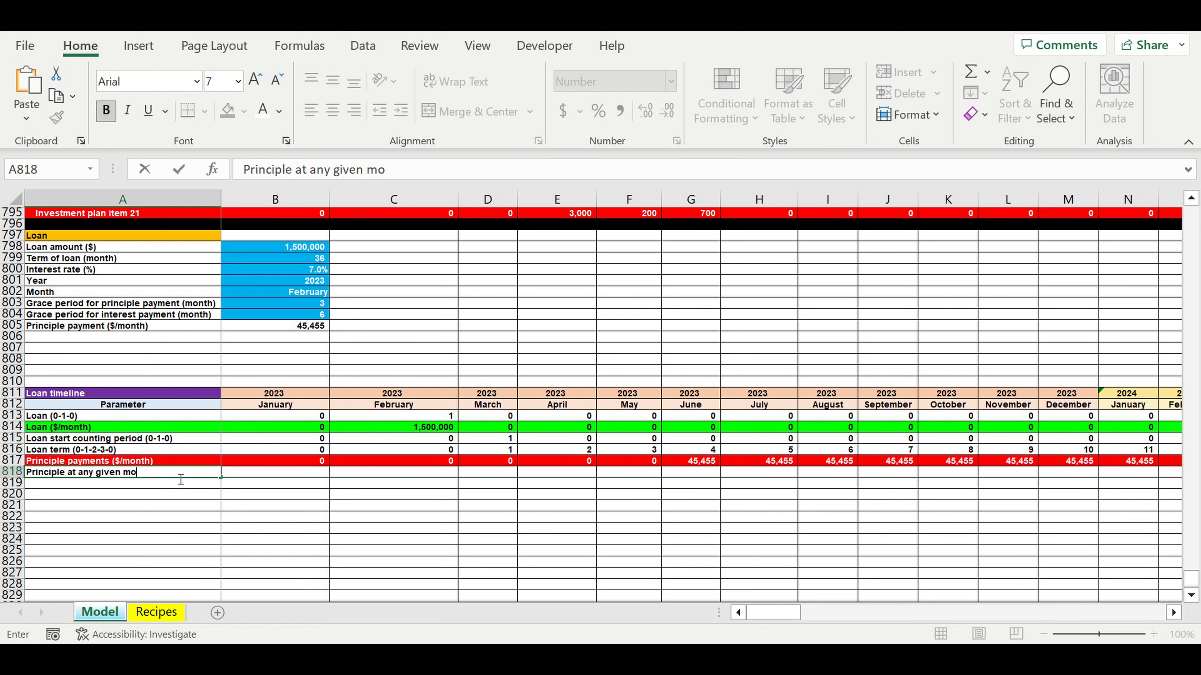
{"action": "type", "text": "ment ($"}
{"action": "key", "text": "Return"}
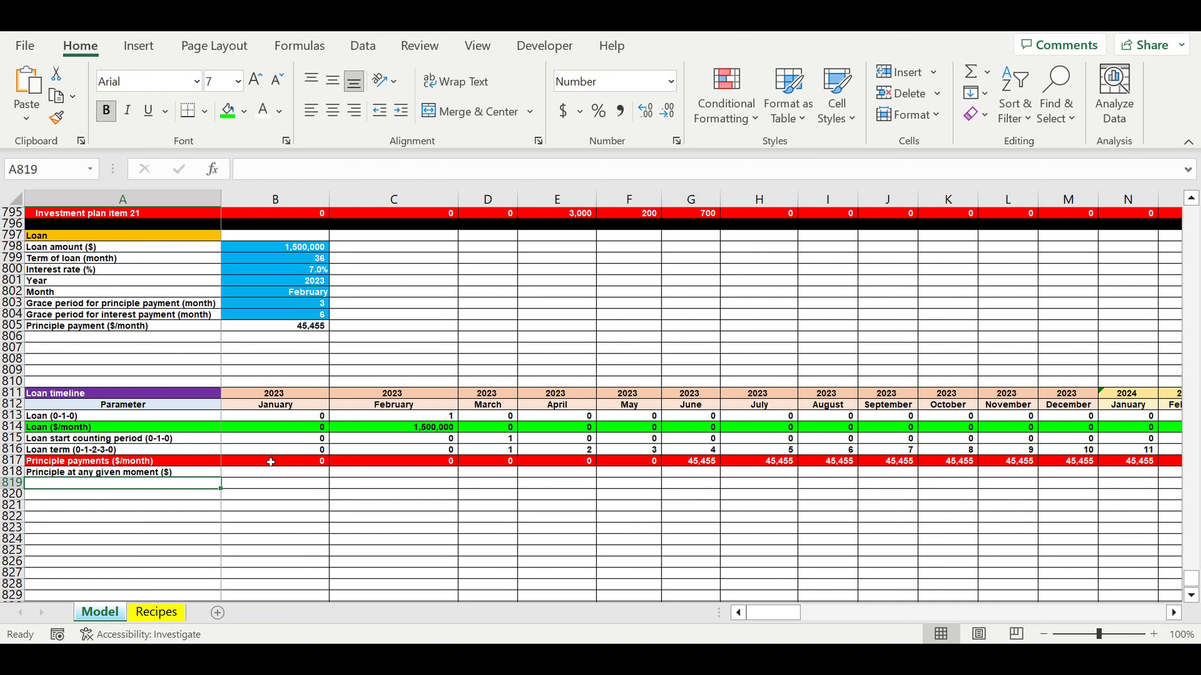
Enter =B814-B817 in B818 as the January 2023 principle and select the February 2023 cell
{"action": "left_click", "coordinate": [262, 477]}
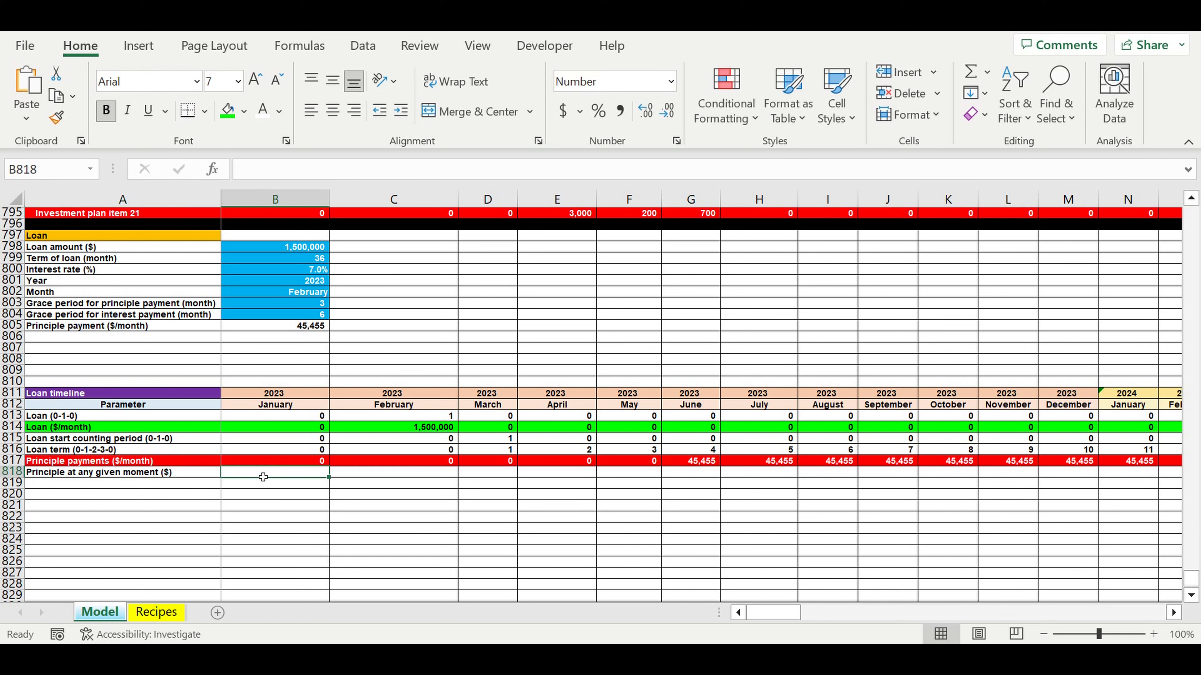
{"action": "type", "text": "="}
{"action": "left_click", "coordinate": [254, 430]}
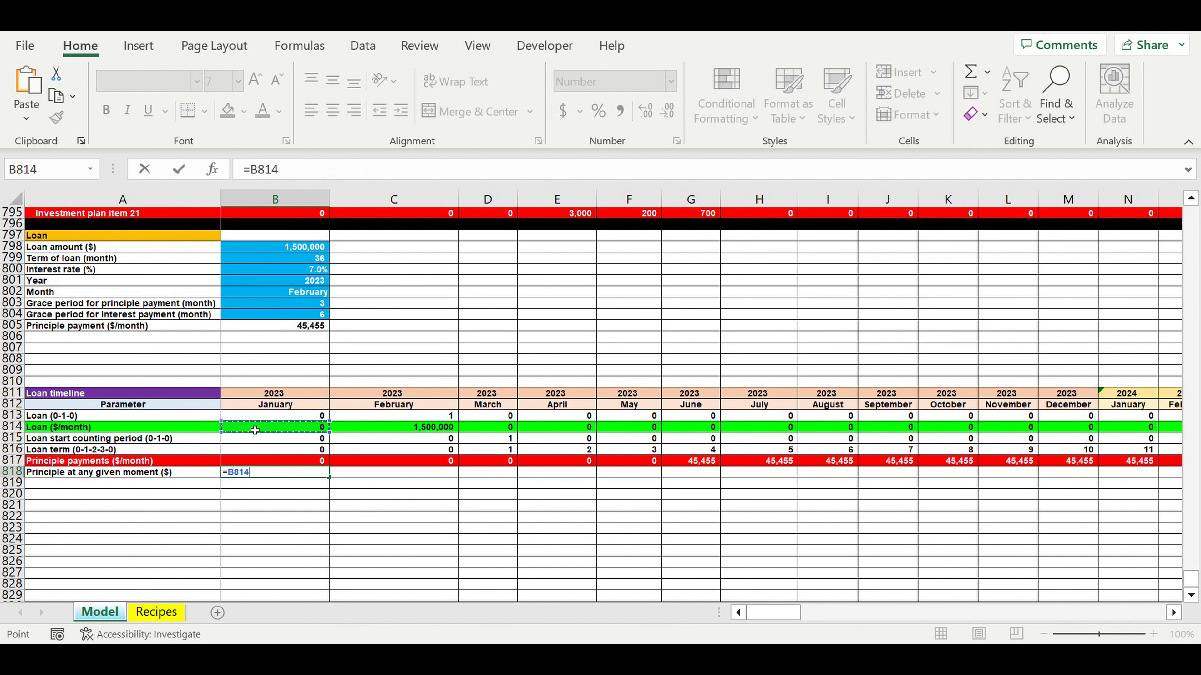
{"action": "type", "text": "-"}
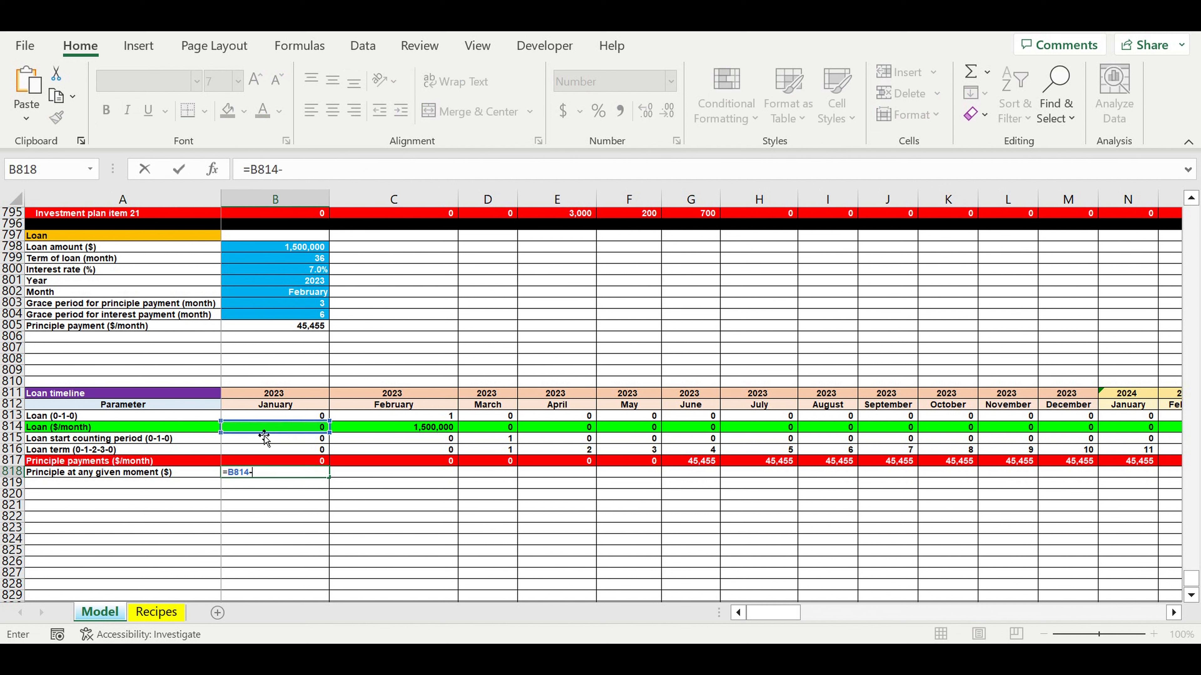
{"action": "left_click", "coordinate": [274, 467]}
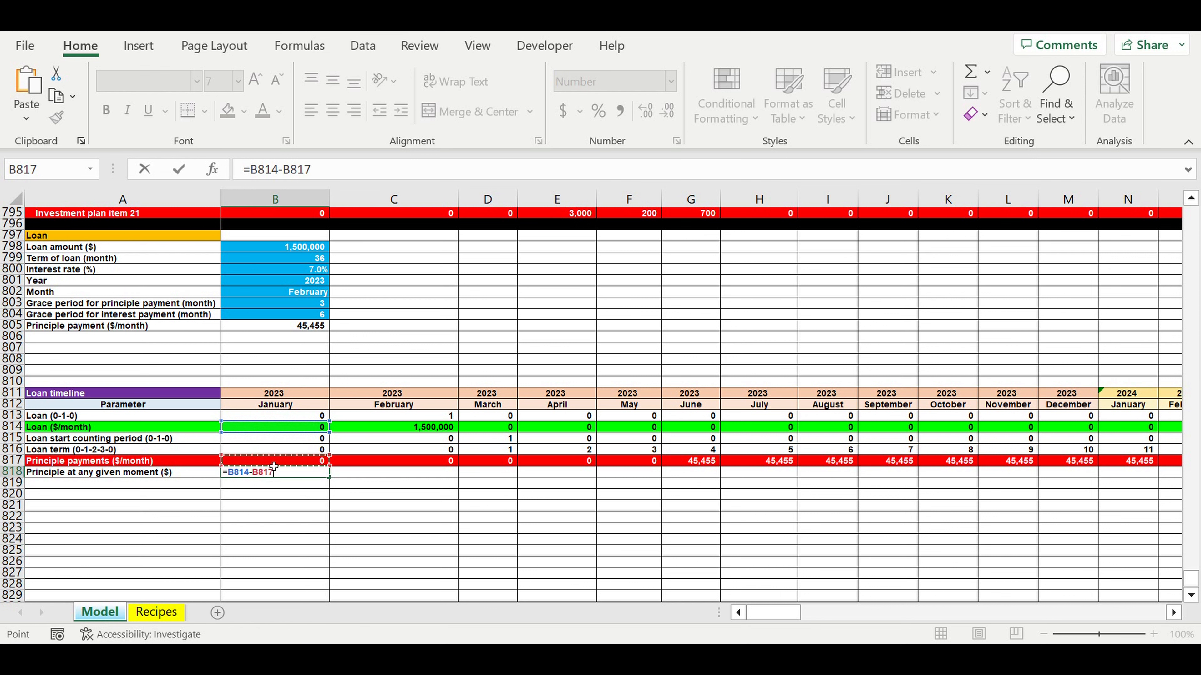
{"action": "key", "text": "Return"}
{"action": "left_click", "coordinate": [373, 477]}
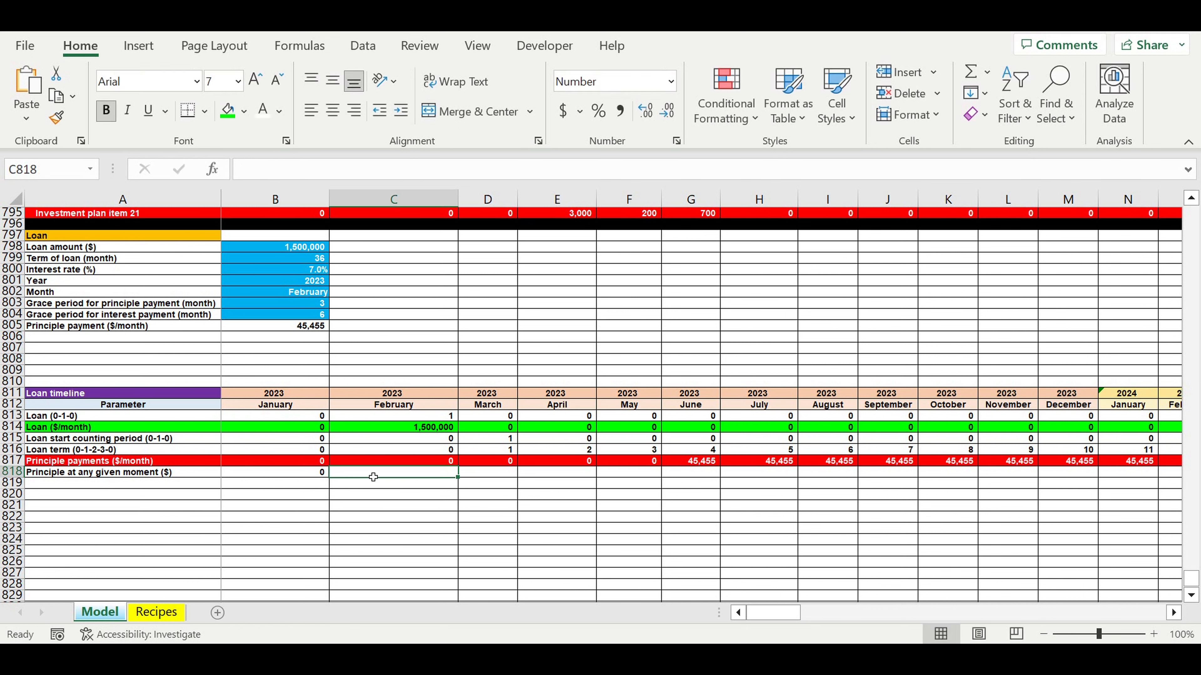
{"action": "type", "text": "="}
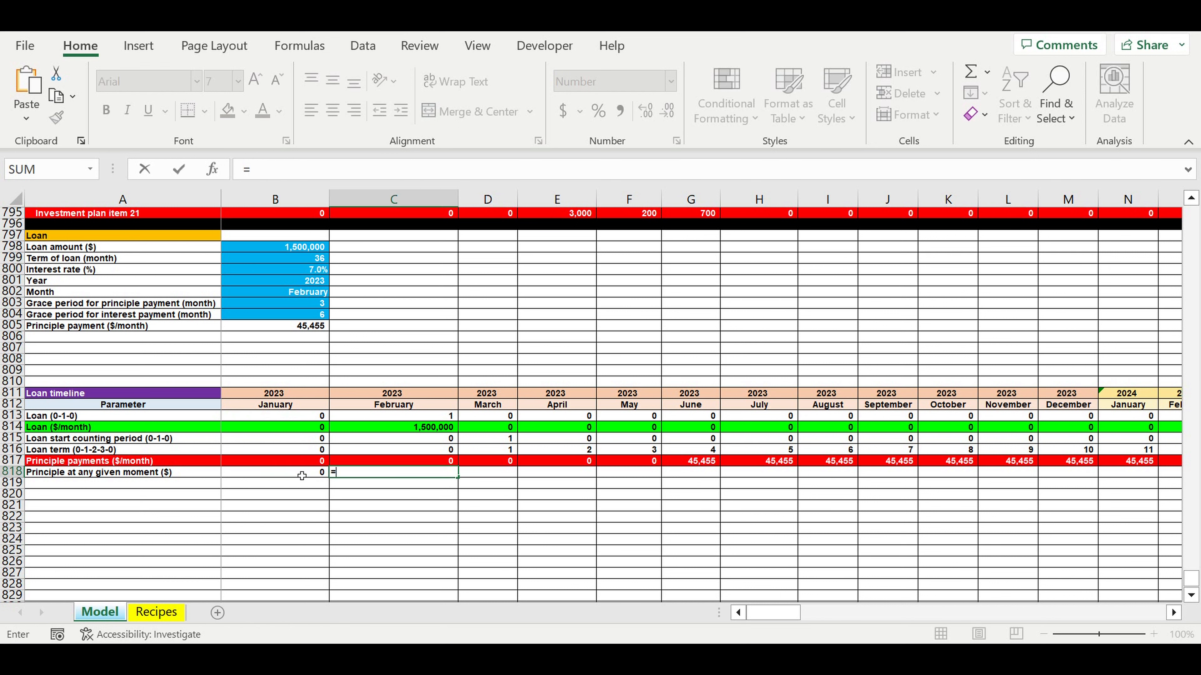
{"action": "left_click", "coordinate": [302, 476]}
{"action": "type", "text": "+"}
{"action": "left_click", "coordinate": [415, 428]}
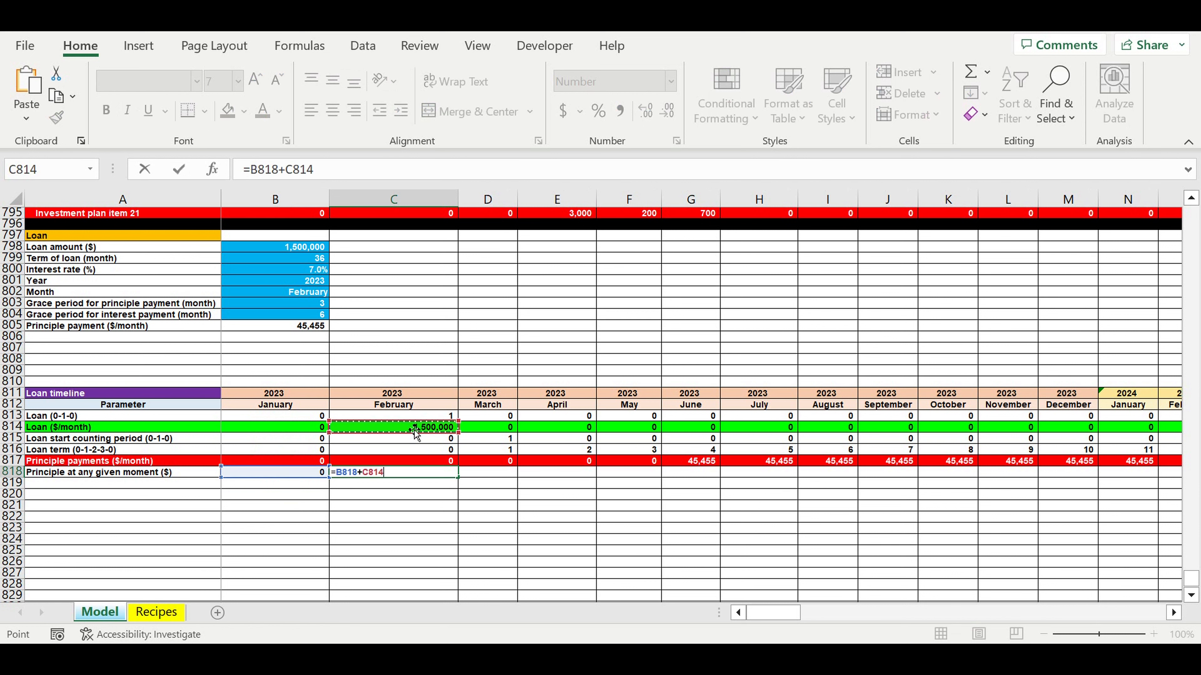
{"action": "type", "text": "-"}
{"action": "left_click", "coordinate": [422, 462]}
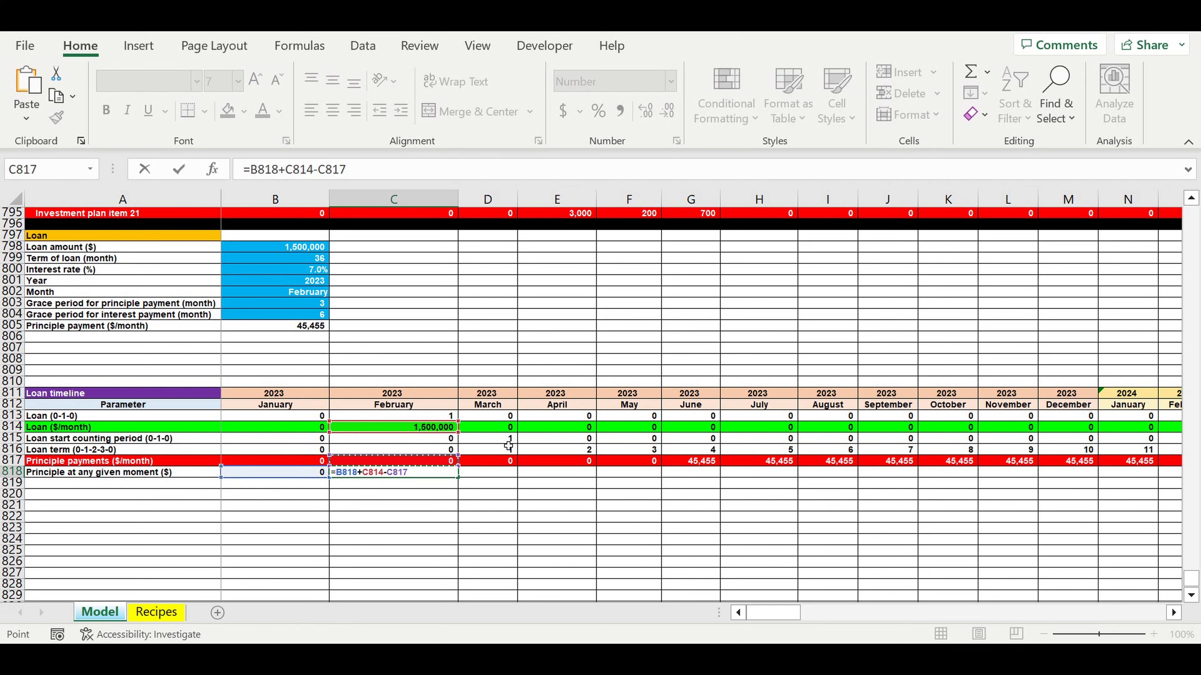
{"action": "left_click_drag", "start_coordinate": [411, 473], "coordinate": [297, 478]}
{"action": "key", "text": "Escape"}
{"action": "left_click", "coordinate": [389, 517]}
Replace the January 2023 principle formula in B818 with =B814
{"action": "left_click", "coordinate": [304, 477]}
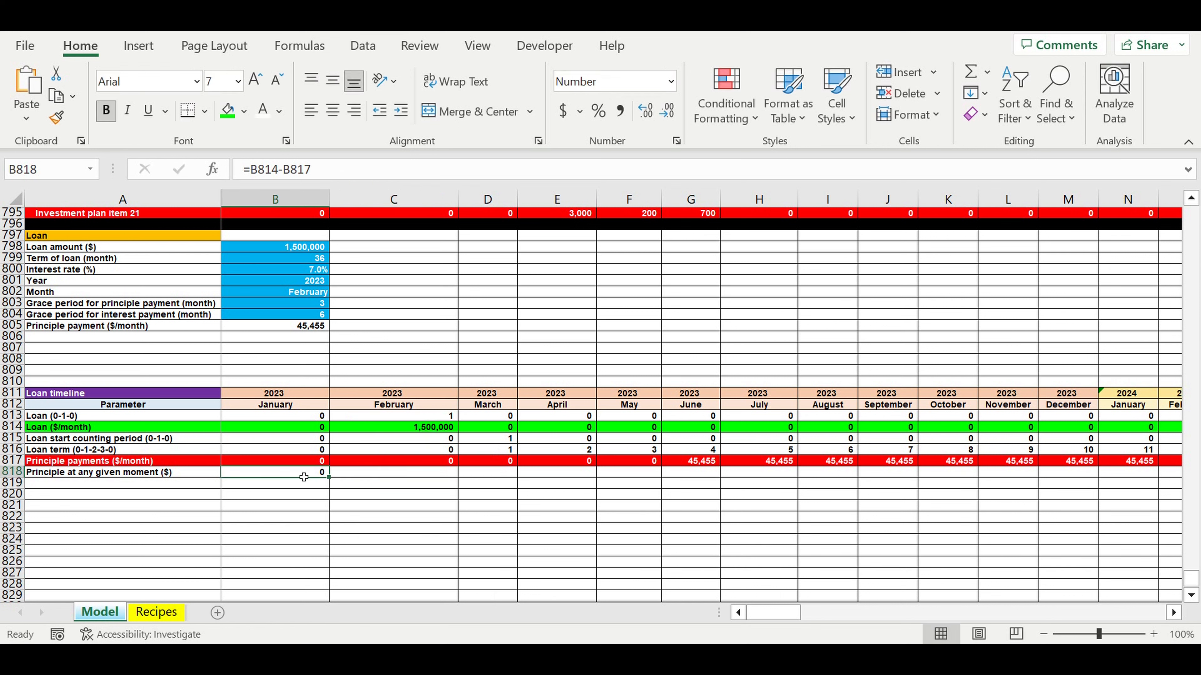
{"action": "type", "text": "="}
{"action": "left_click", "coordinate": [282, 430]}
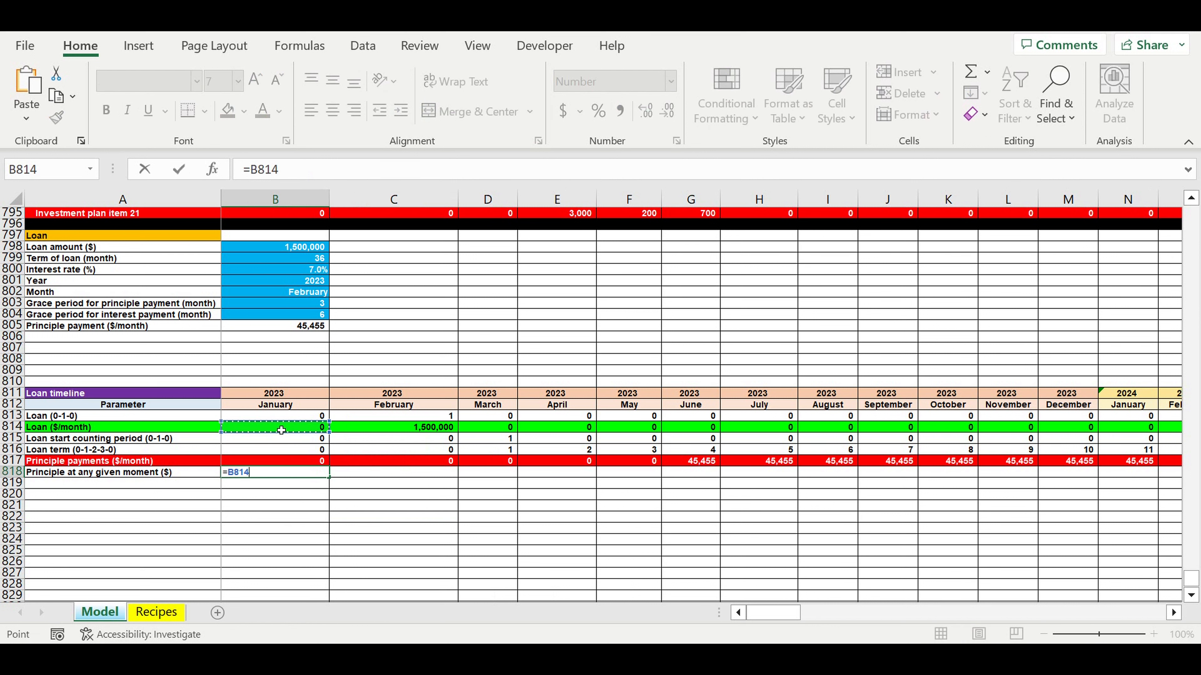
{"action": "key", "text": "Return"}
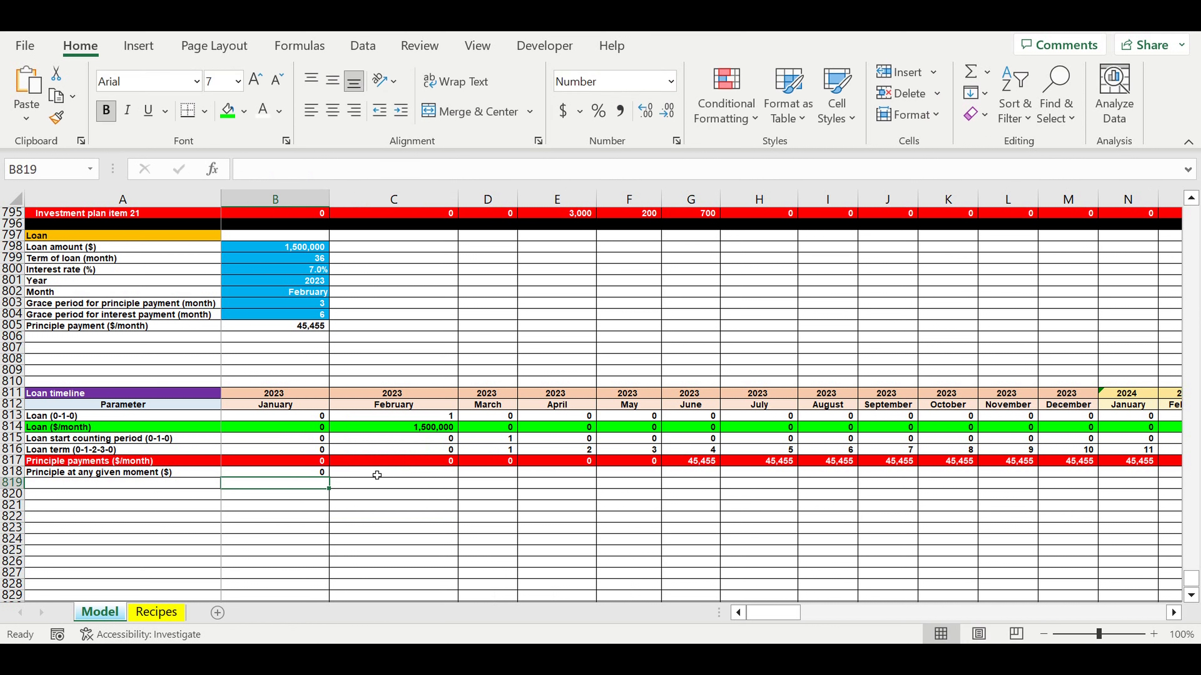
Enter =B818+C814-B817 in C818 as the February 2023 principle
{"action": "left_click", "coordinate": [373, 476]}
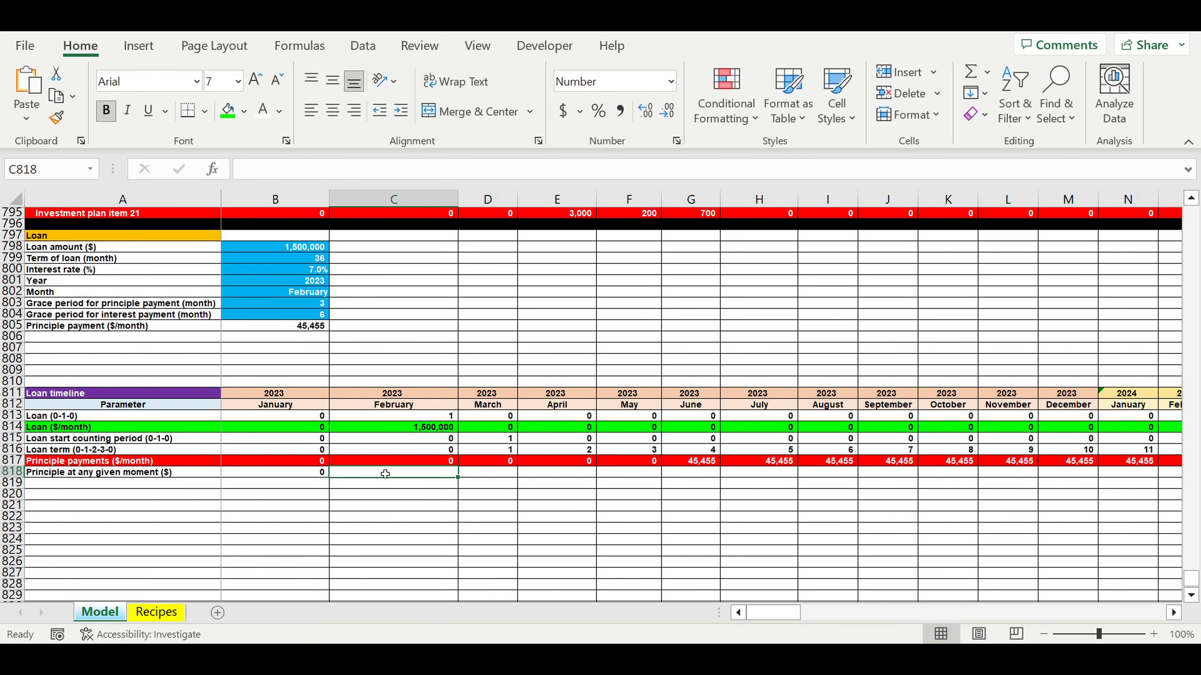
{"action": "type", "text": "="}
{"action": "left_click", "coordinate": [305, 476]}
{"action": "type", "text": "+"}
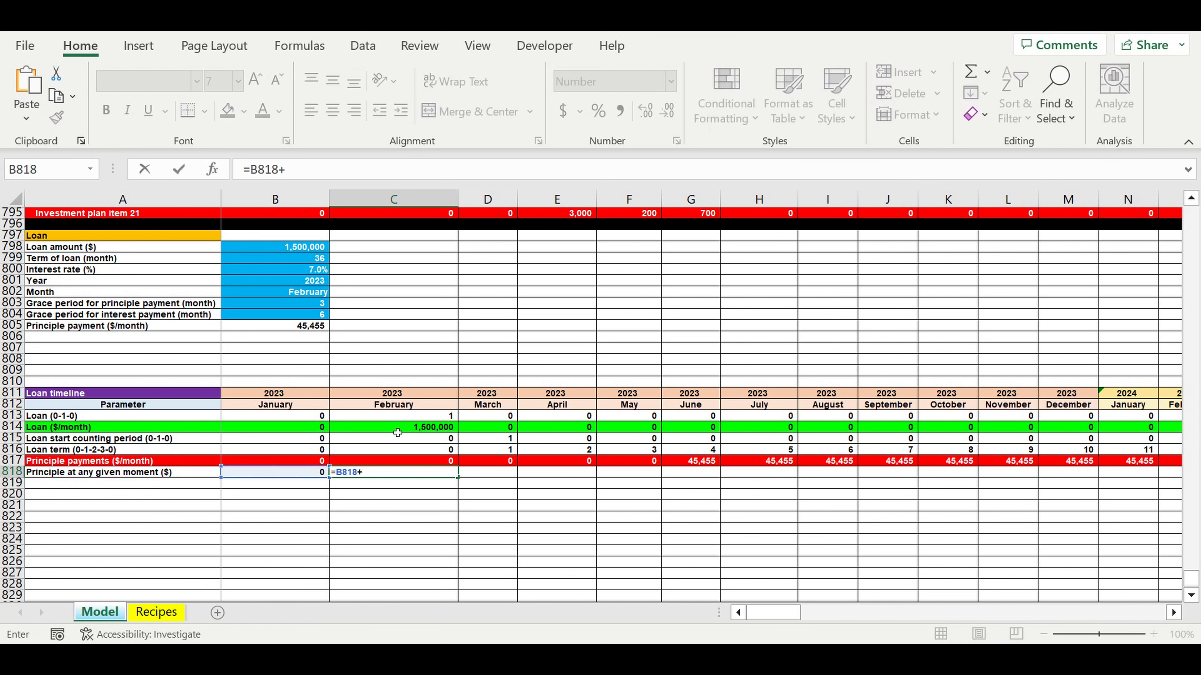
{"action": "left_click", "coordinate": [400, 430]}
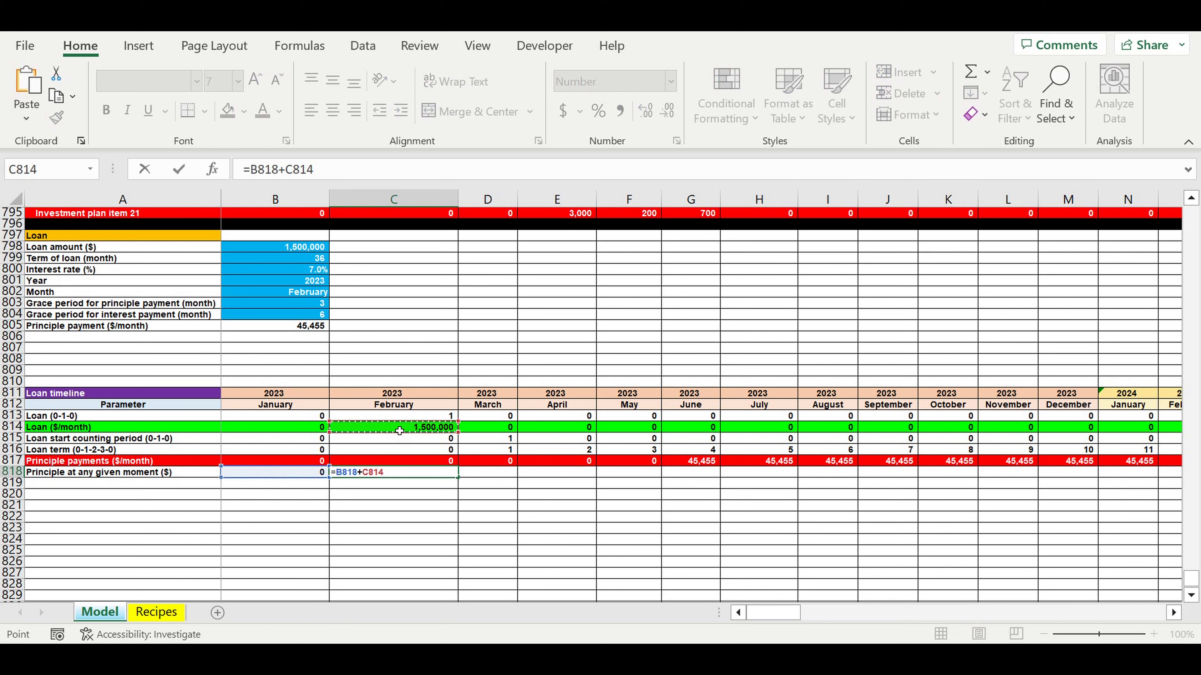
{"action": "type", "text": "-"}
{"action": "left_click", "coordinate": [287, 461]}
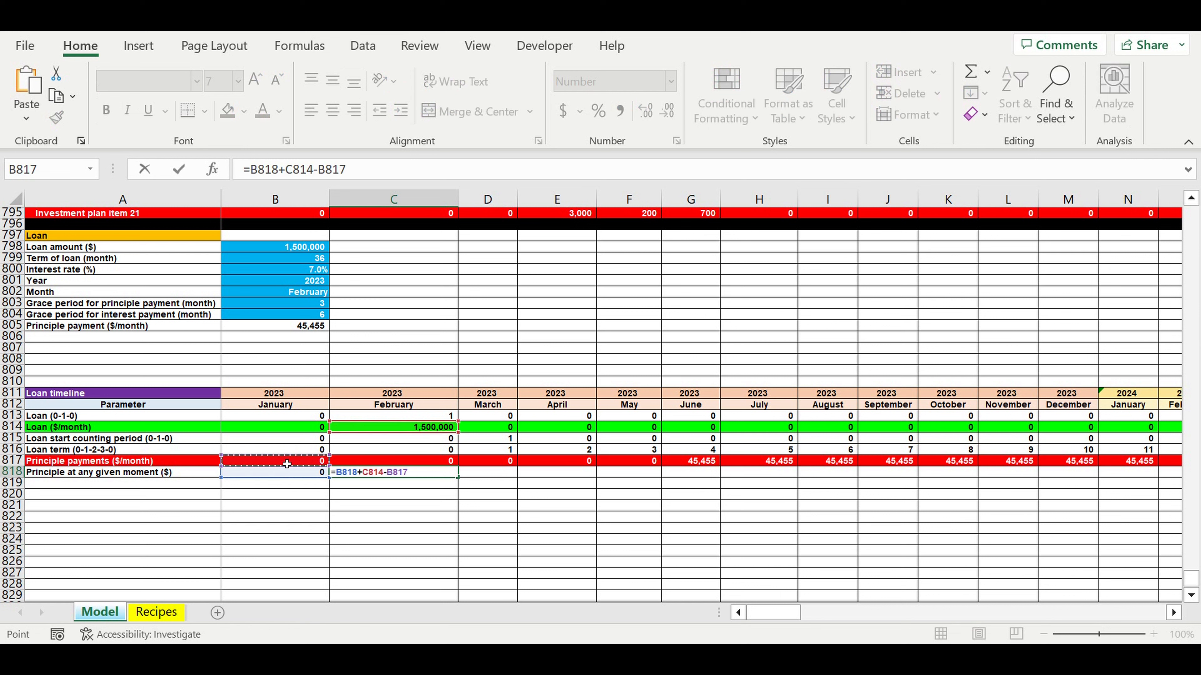
{"action": "key", "text": "Return"}
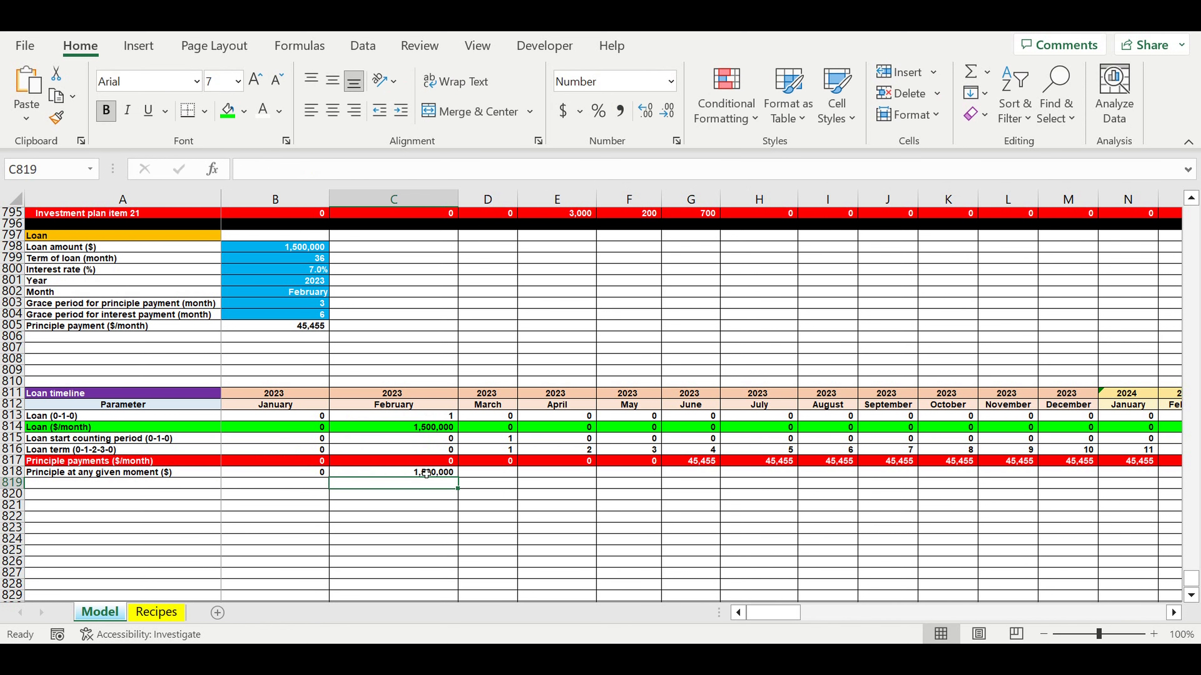
Fill the C818 principle formula across row 818 through December 2032 and return to the 2023 months
{"action": "left_click", "coordinate": [426, 473]}
{"action": "left_click_drag", "start_coordinate": [461, 481], "coordinate": [1016, 510]}
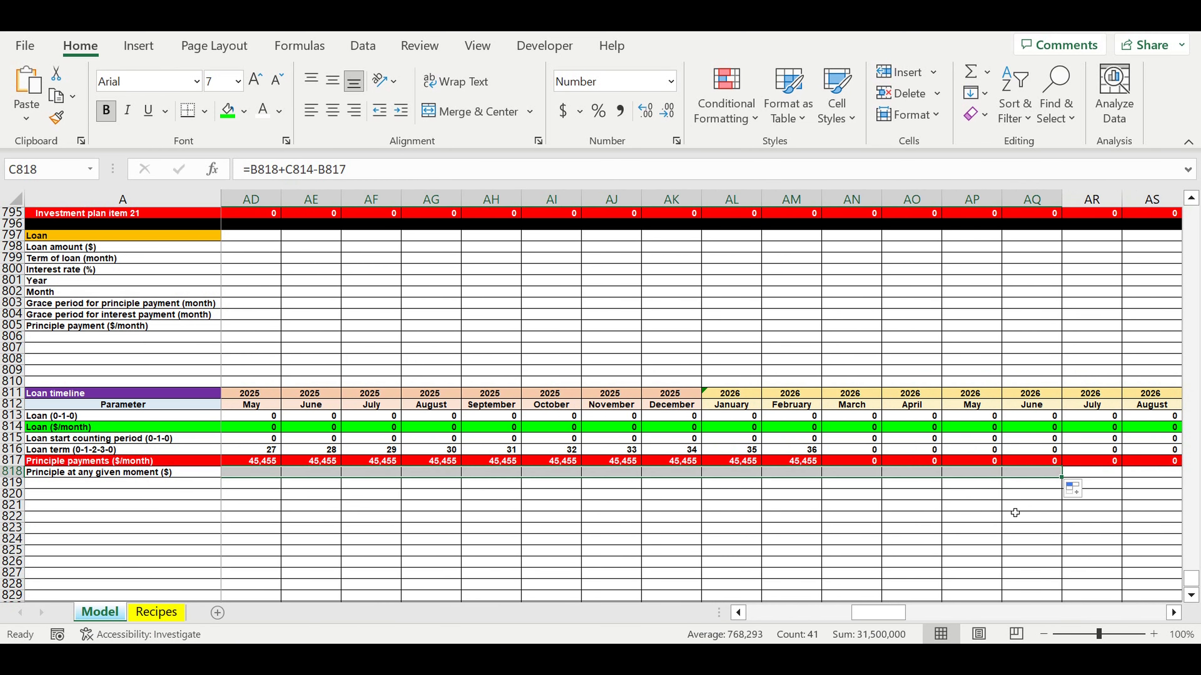
{"action": "left_click", "coordinate": [919, 520]}
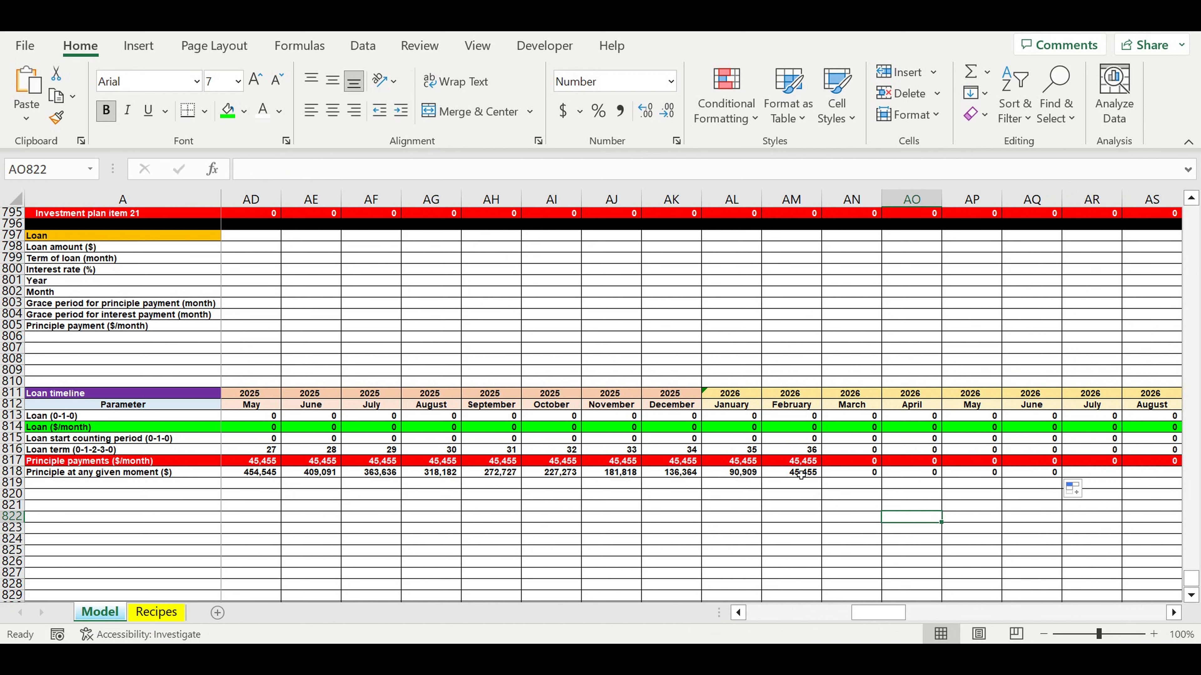
{"action": "left_click", "coordinate": [800, 474]}
{"action": "left_click_drag", "start_coordinate": [821, 478], "coordinate": [1063, 494]}
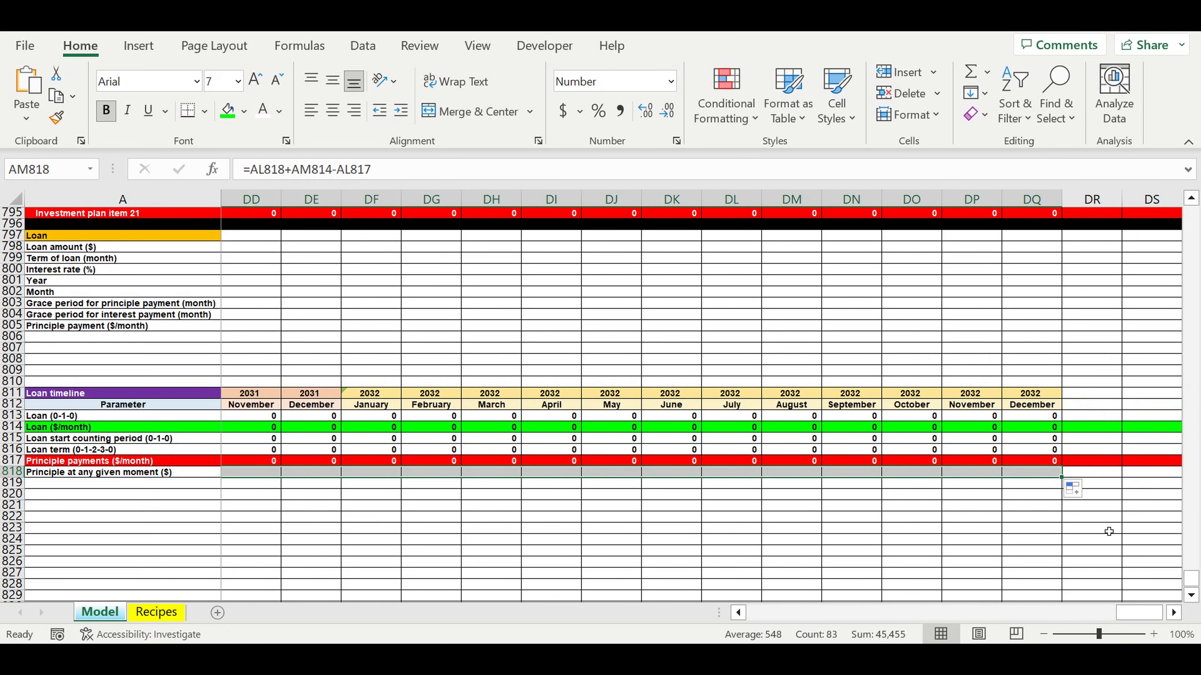
{"action": "left_click", "coordinate": [1020, 507]}
{"action": "left_click_drag", "start_coordinate": [1139, 613], "coordinate": [773, 638]}
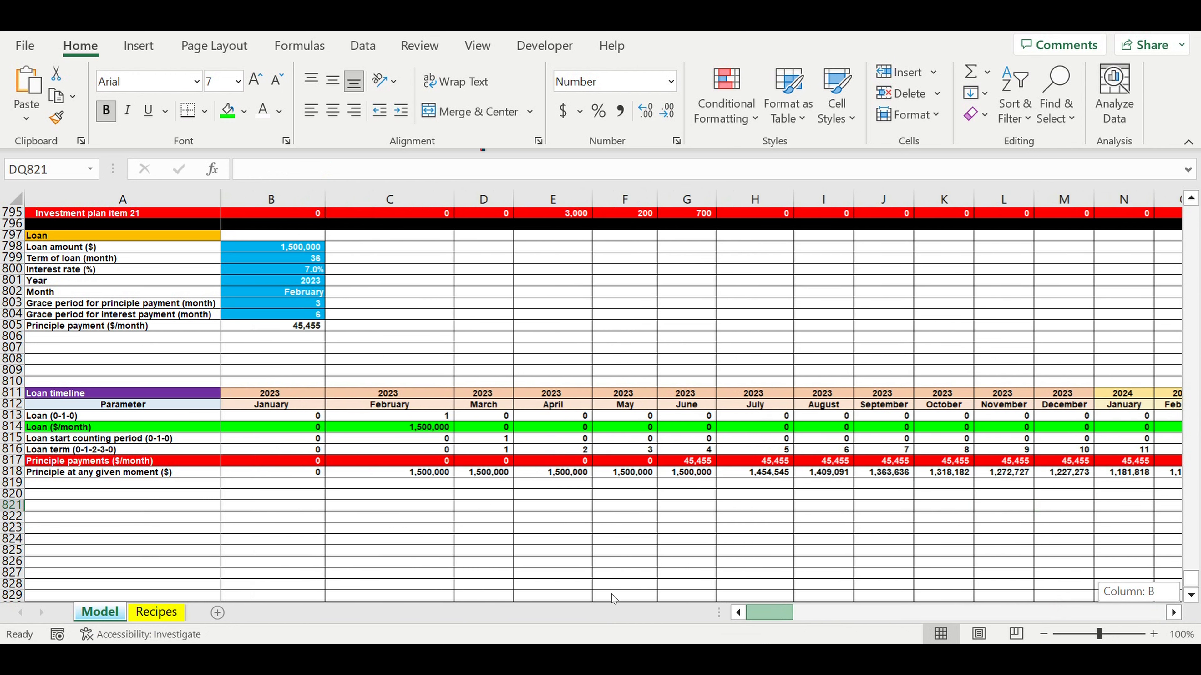
{"action": "left_click", "coordinate": [613, 553]}
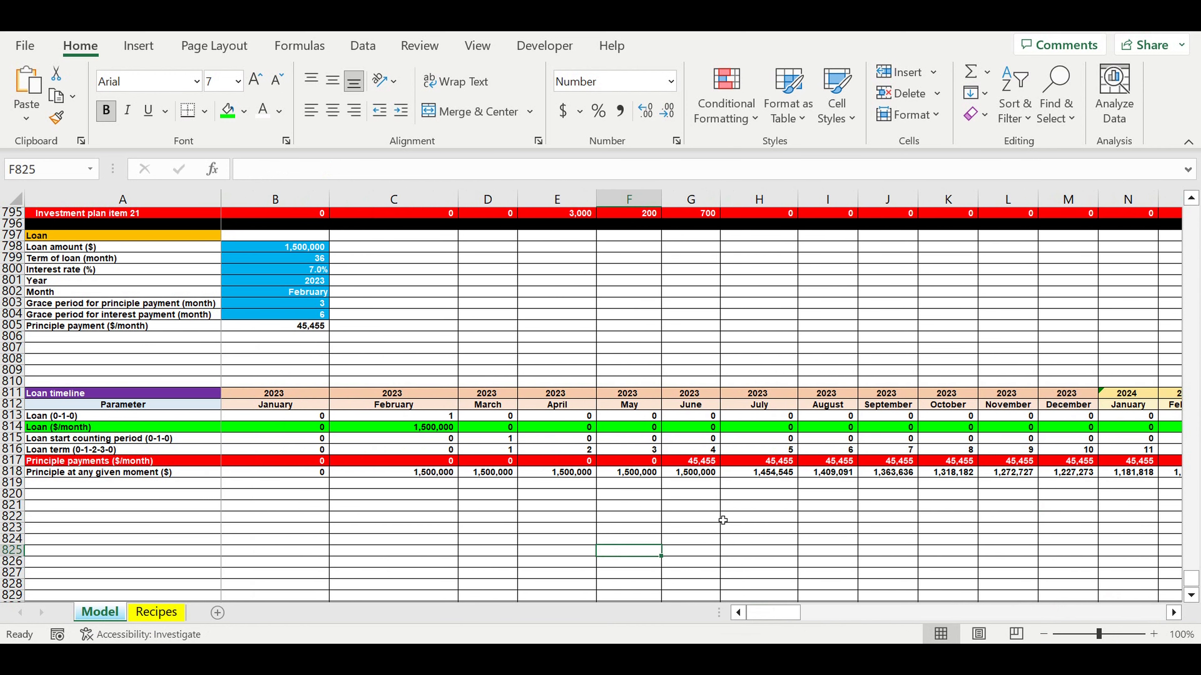
{"action": "left_click", "coordinate": [834, 474]}
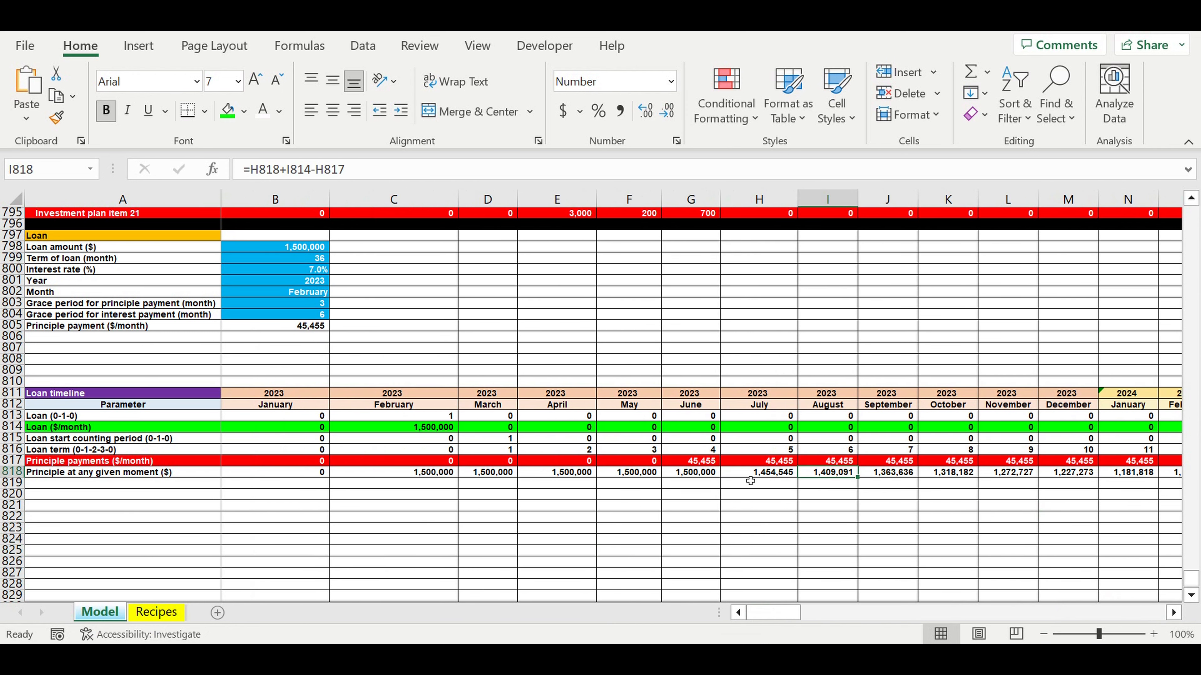
Label row 819 of the loan timeline as "Interest payment step 1 ($/month)"
{"action": "left_click", "coordinate": [105, 484]}
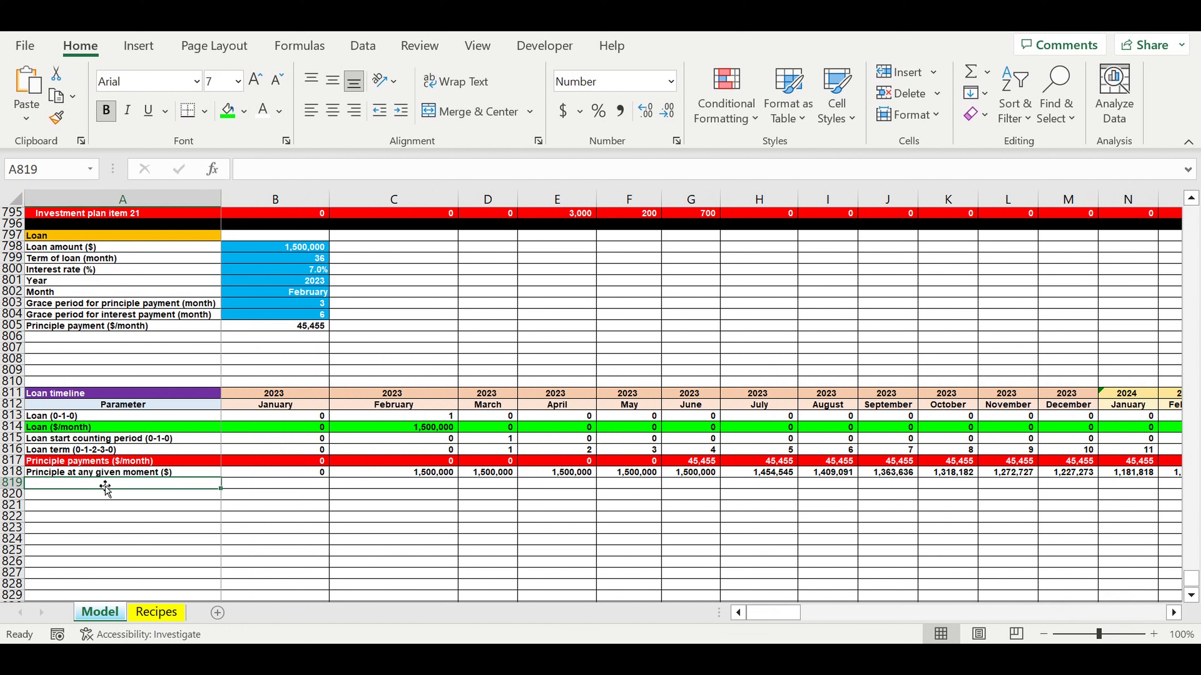
{"action": "type", "text": "Interes"}
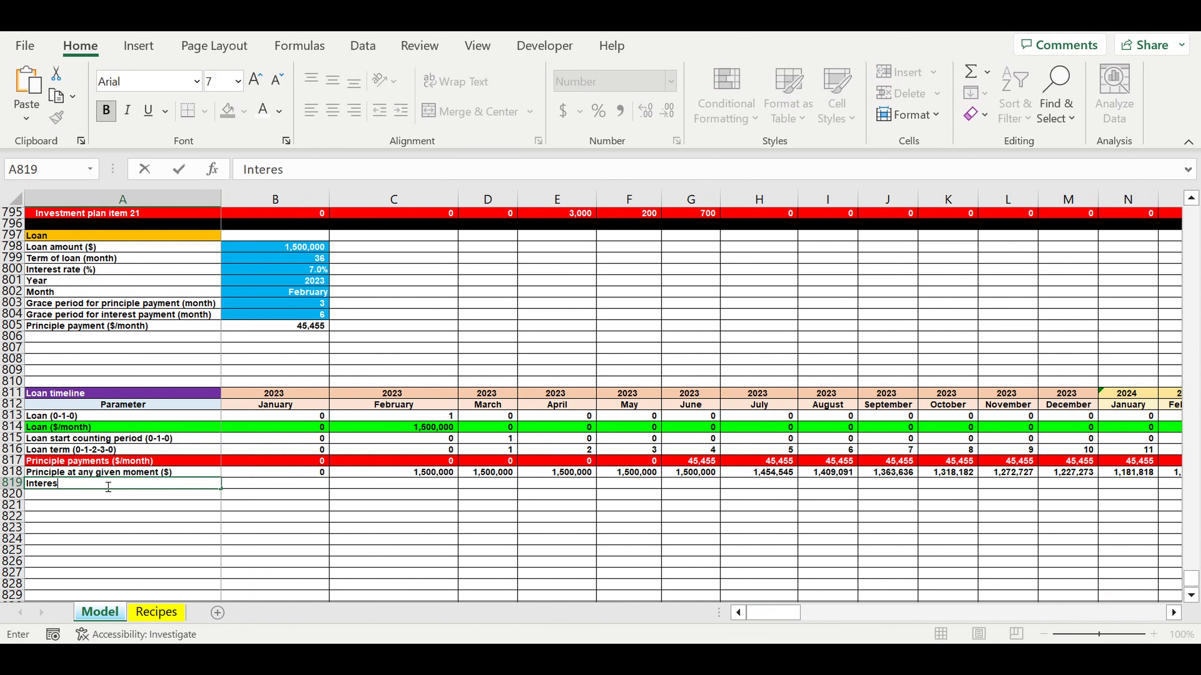
{"action": "type", "text": "t payment step"}
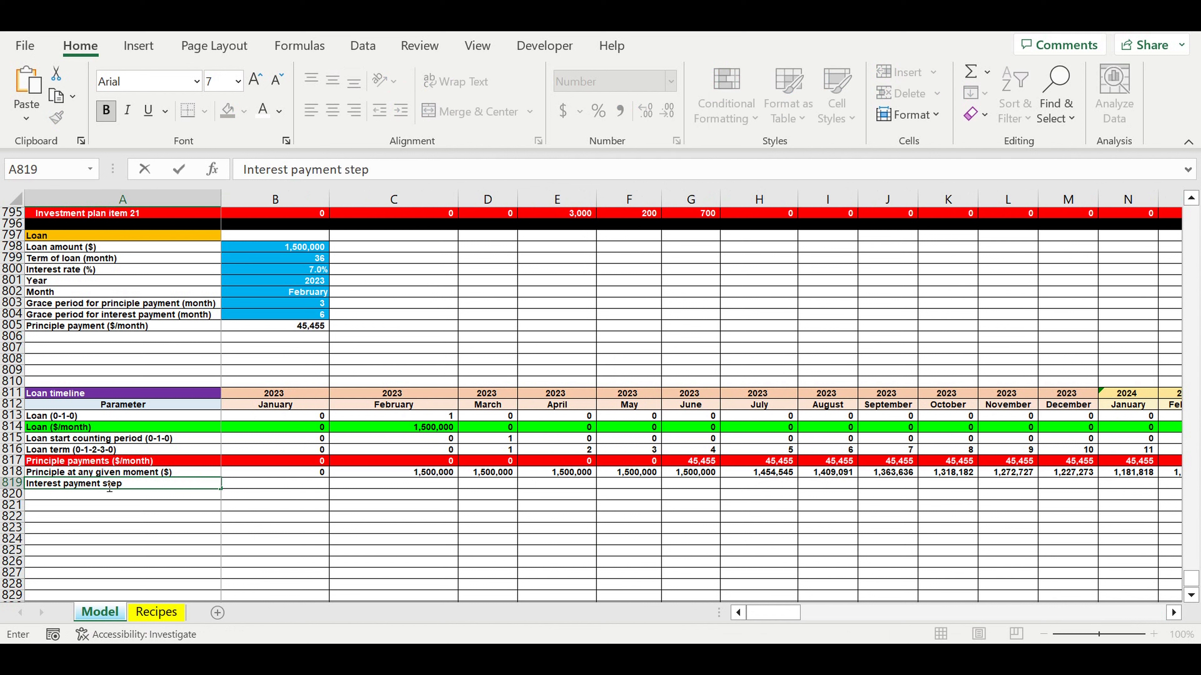
{"action": "type", "text": " 1 ($/month)"}
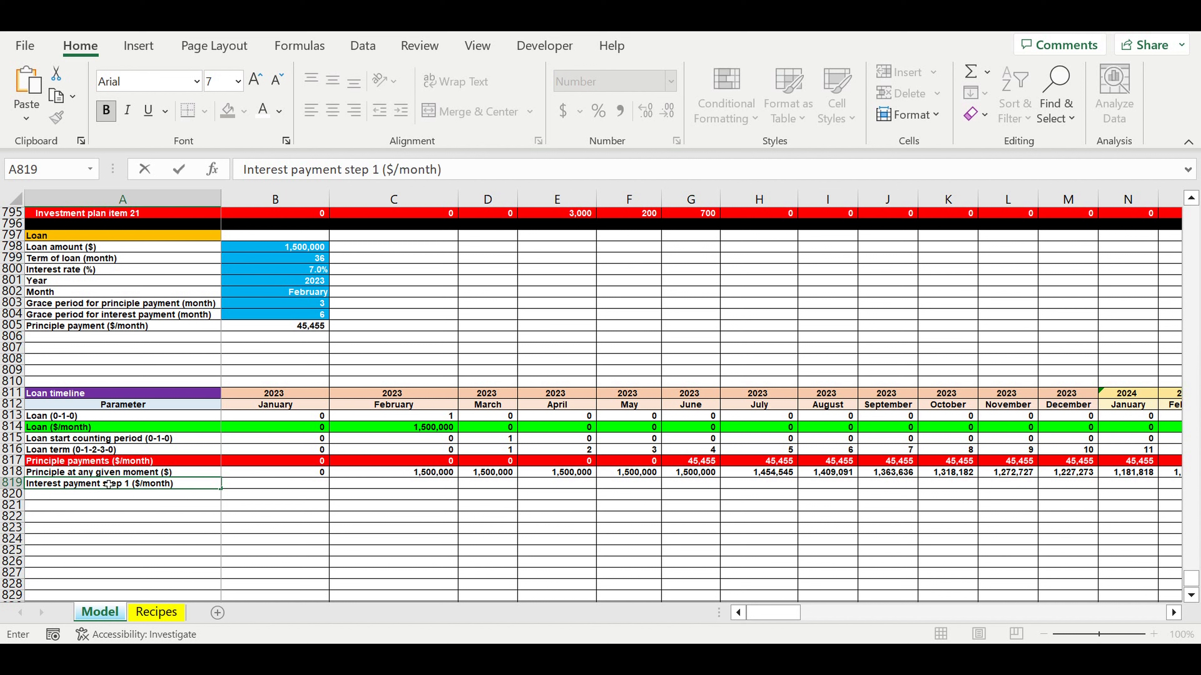
{"action": "key", "text": "Return"}
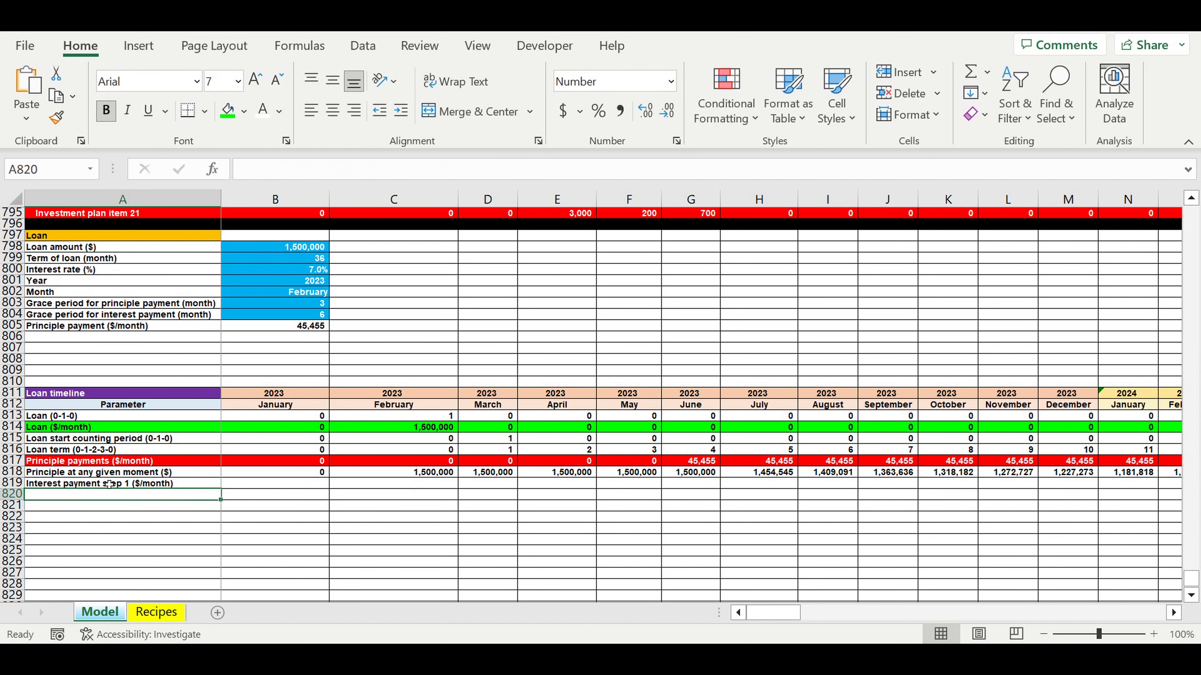
Begin an IF formula with an AND test in B819, using B816>0 as the first condition
{"action": "left_click", "coordinate": [307, 486]}
{"action": "type", "text": "="}
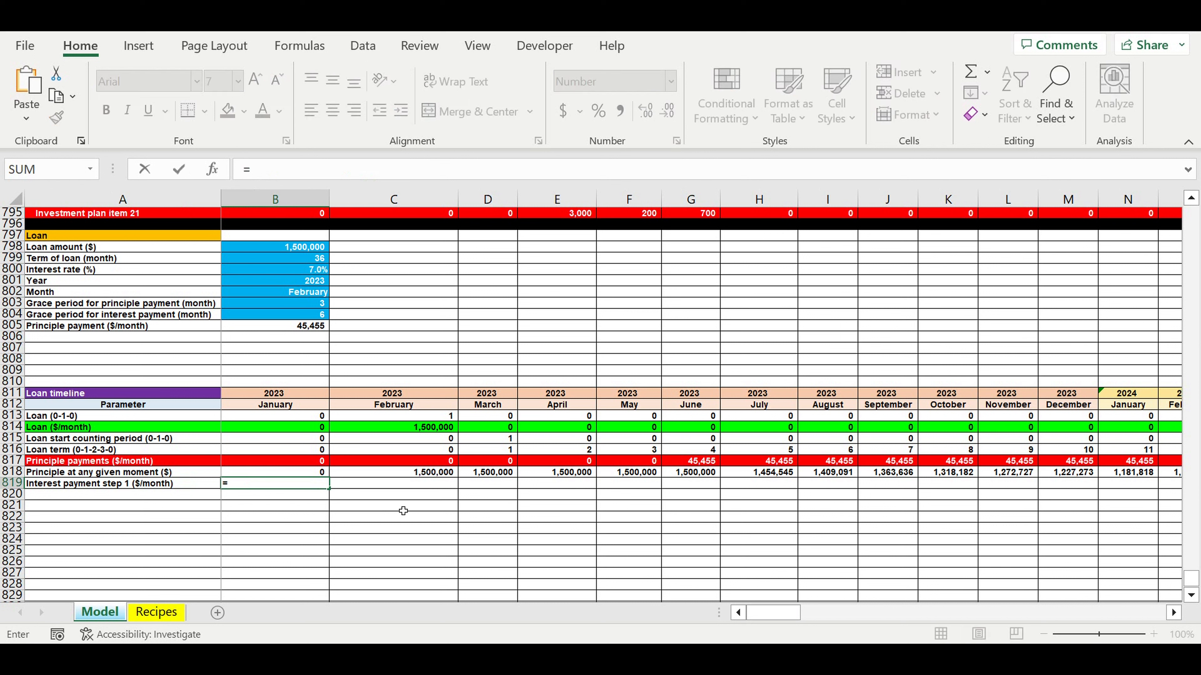
{"action": "type", "text": "if"}
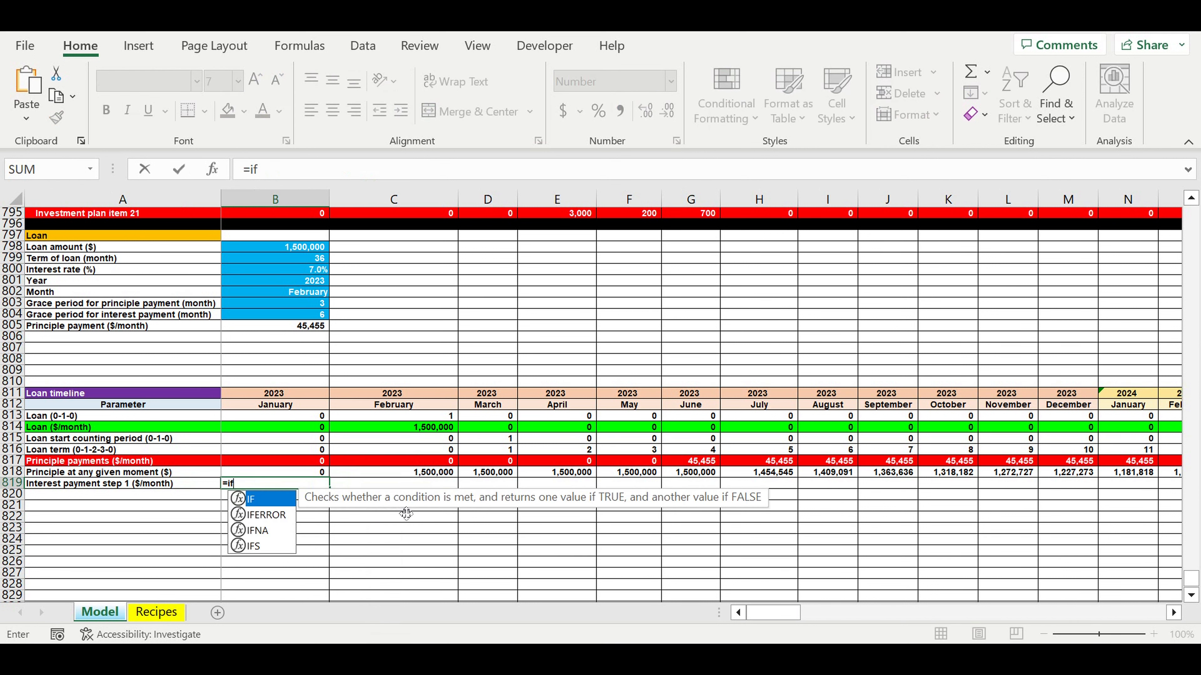
{"action": "type", "text": "(and("}
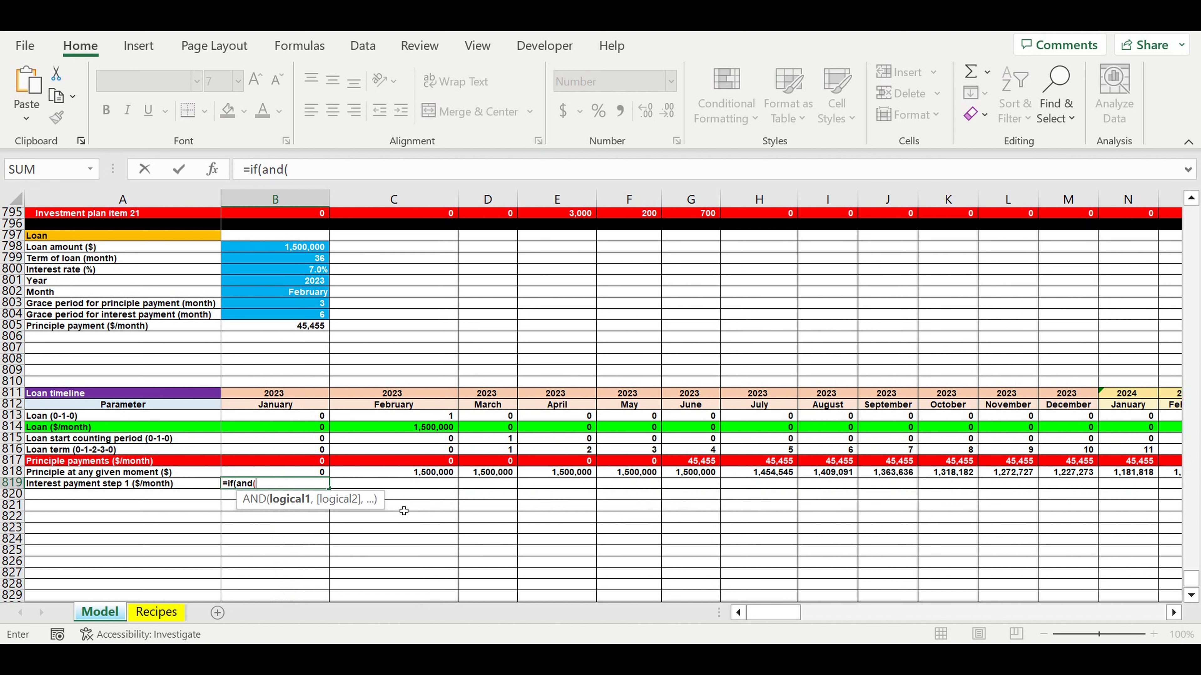
{"action": "left_click", "coordinate": [264, 453]}
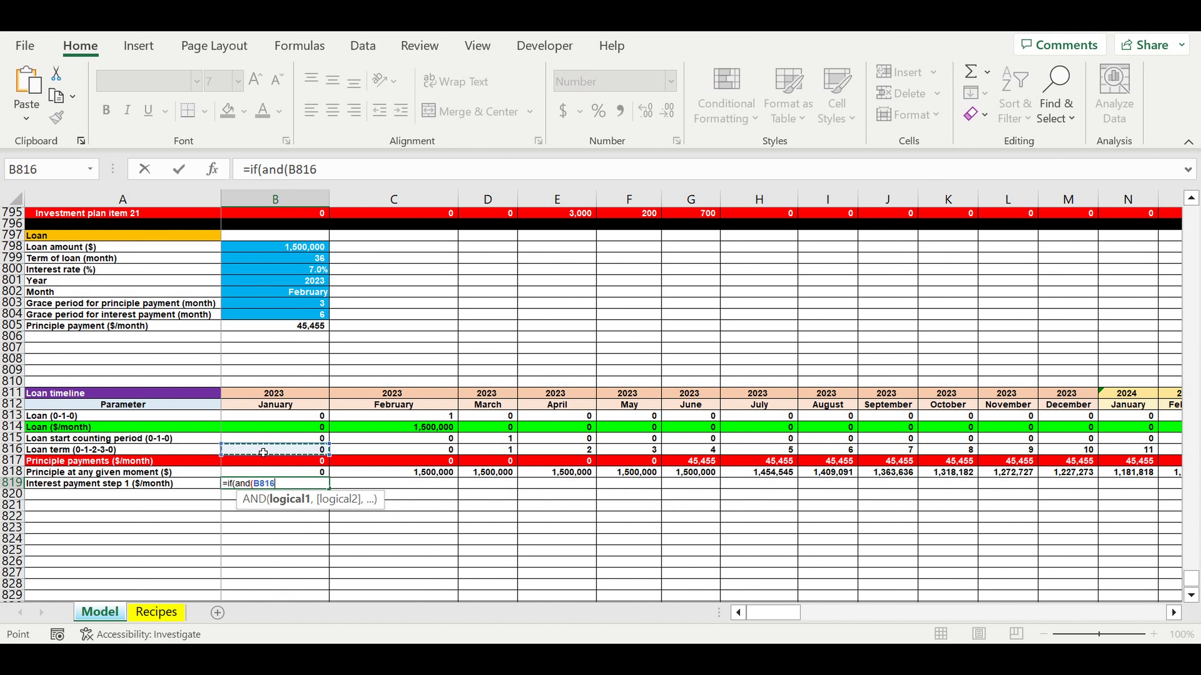
{"action": "type", "text": ">"}
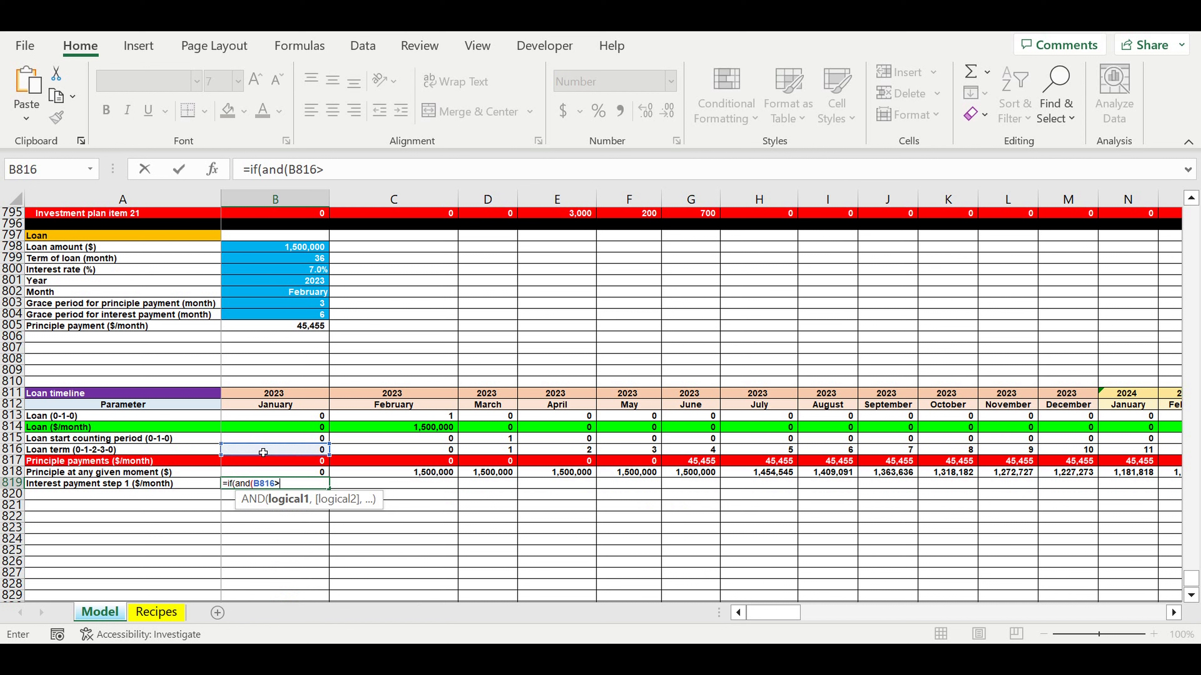
{"action": "type", "text": "0,"}
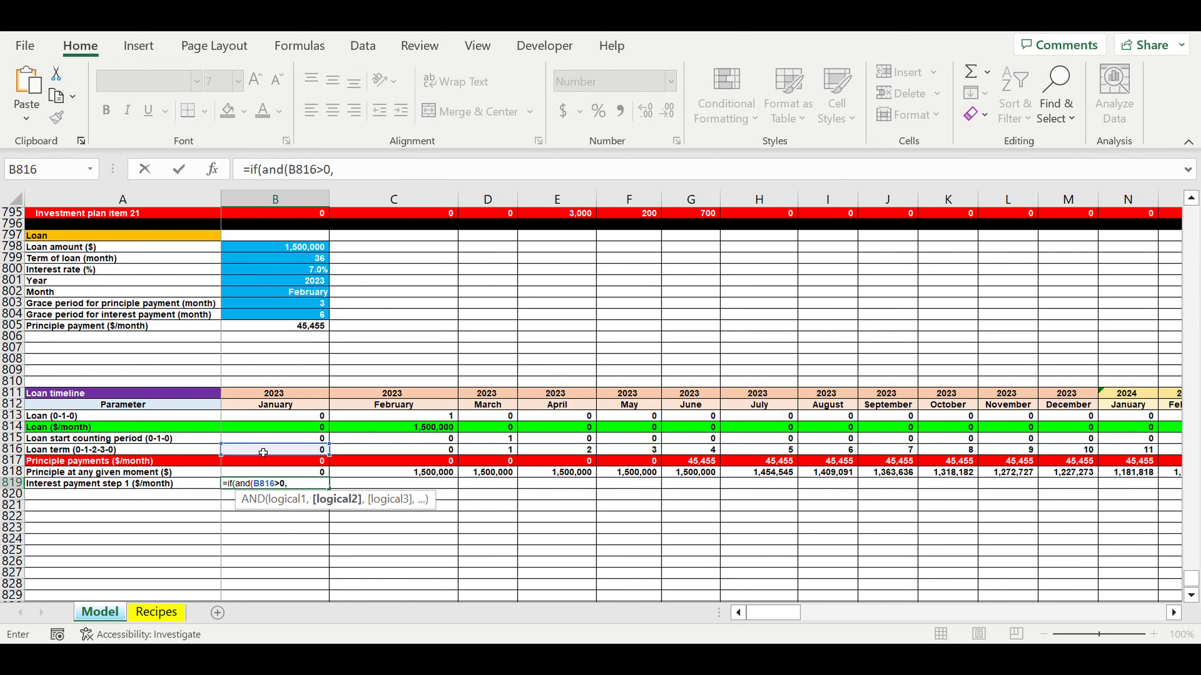
Add B816>$B$804 as the second AND condition in the B819 formula, with the interest grace period reference made absolute
{"action": "left_click", "coordinate": [264, 453]}
{"action": "type", "text": ">"}
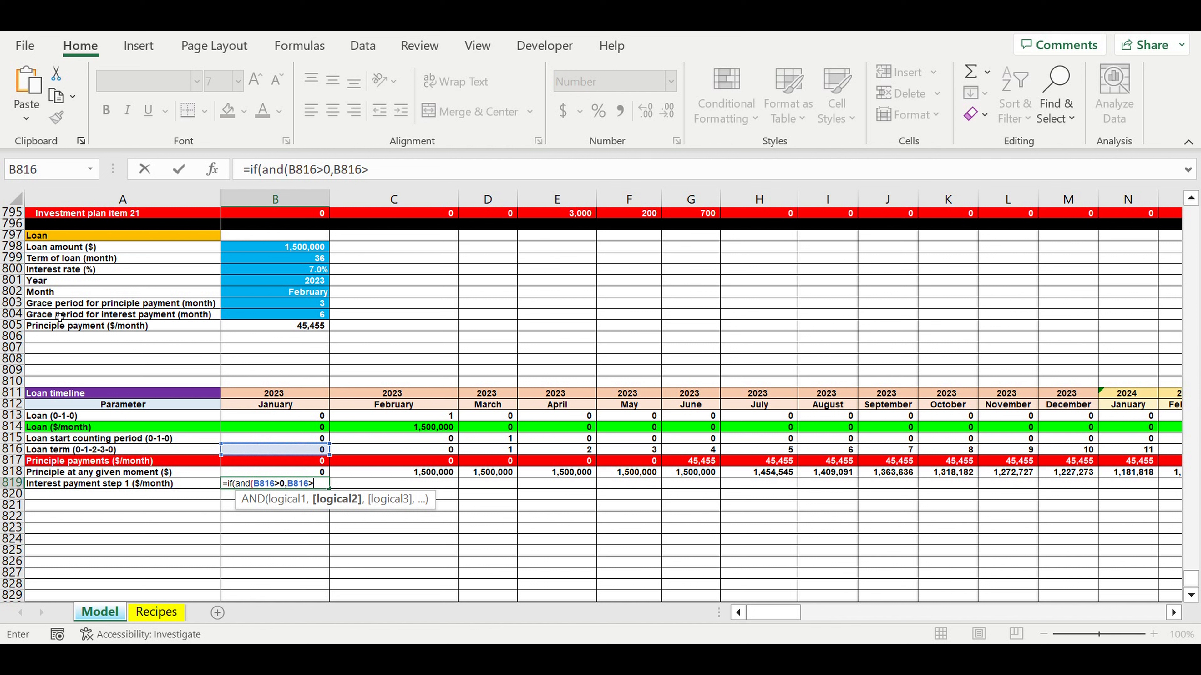
{"action": "left_click", "coordinate": [301, 317]}
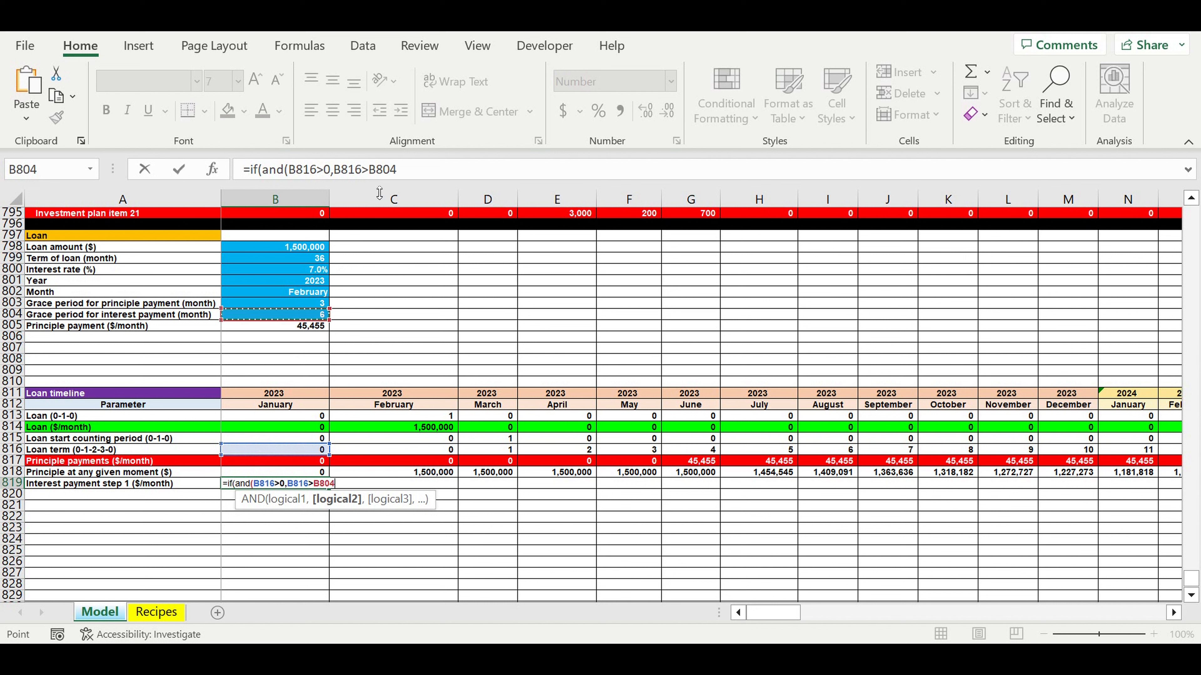
{"action": "left_click", "coordinate": [373, 171]}
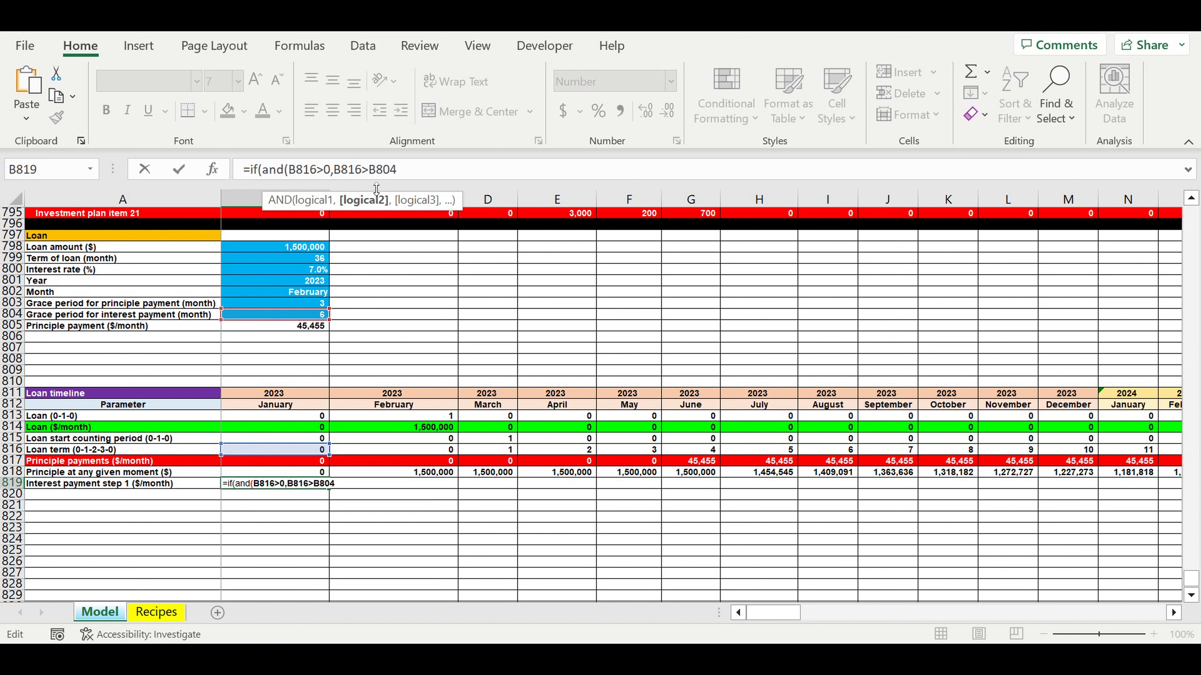
{"action": "type", "text": "$"}
{"action": "key", "text": "Right"}
{"action": "type", "text": "$804)"}
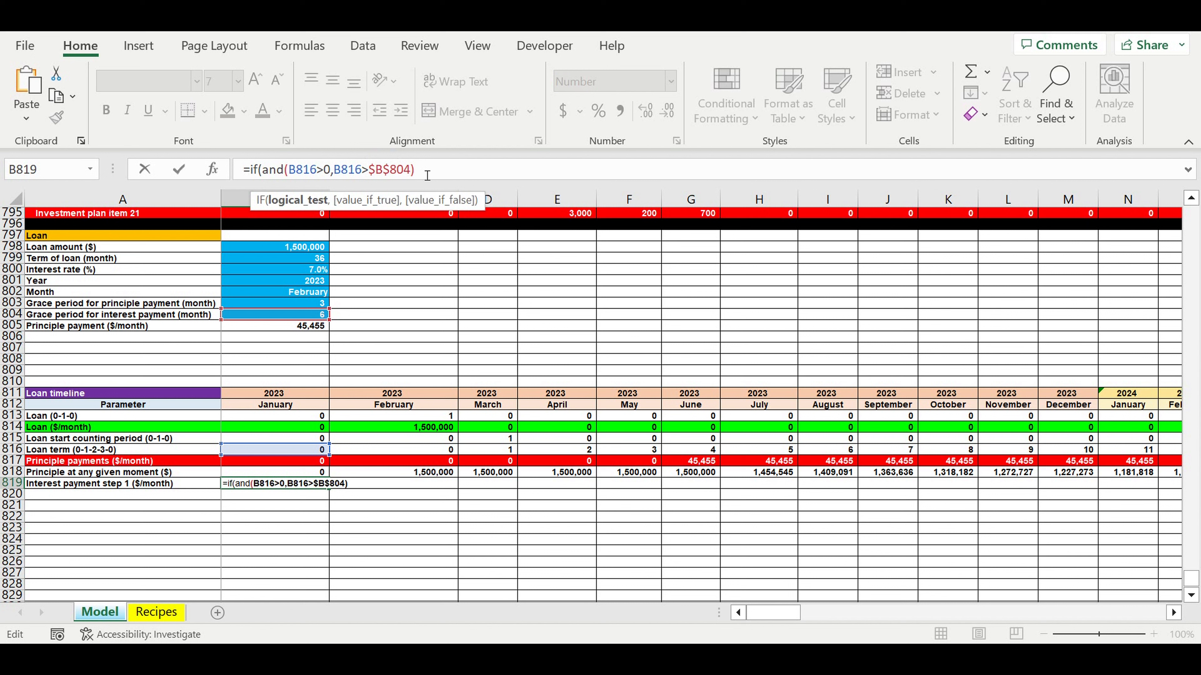
Complete the B819 IF formula with B818*$B$800/12 as the true value and 0 as the false value
{"action": "type", "text": ","}
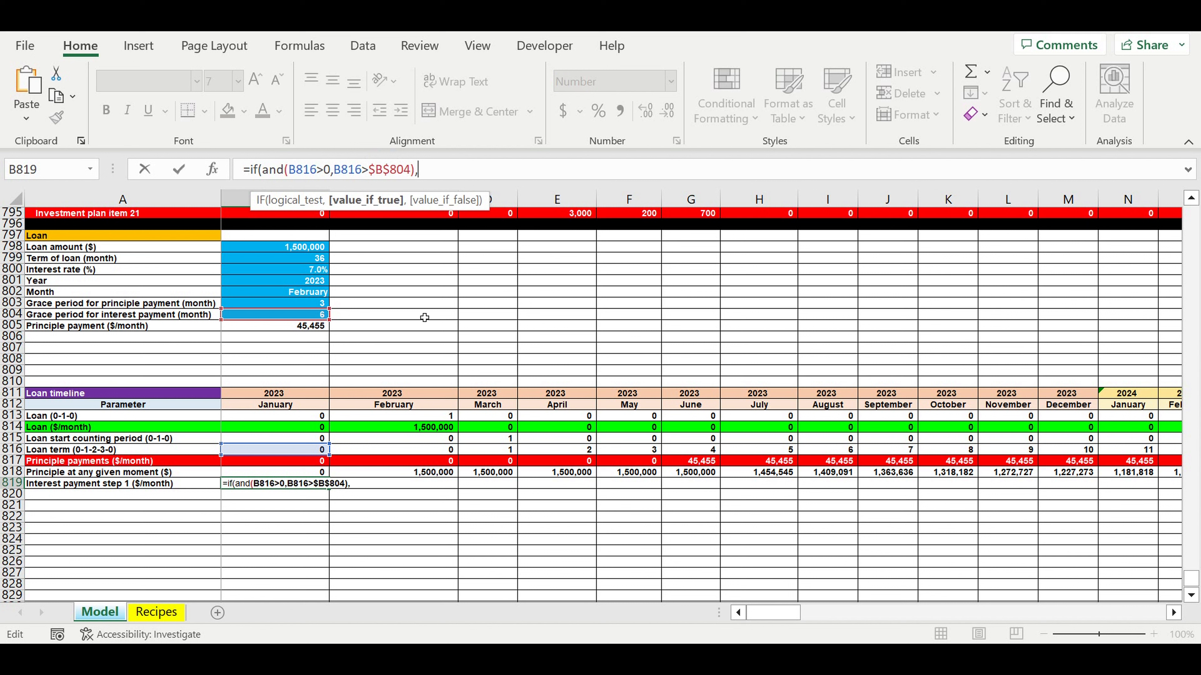
{"action": "left_click", "coordinate": [274, 475]}
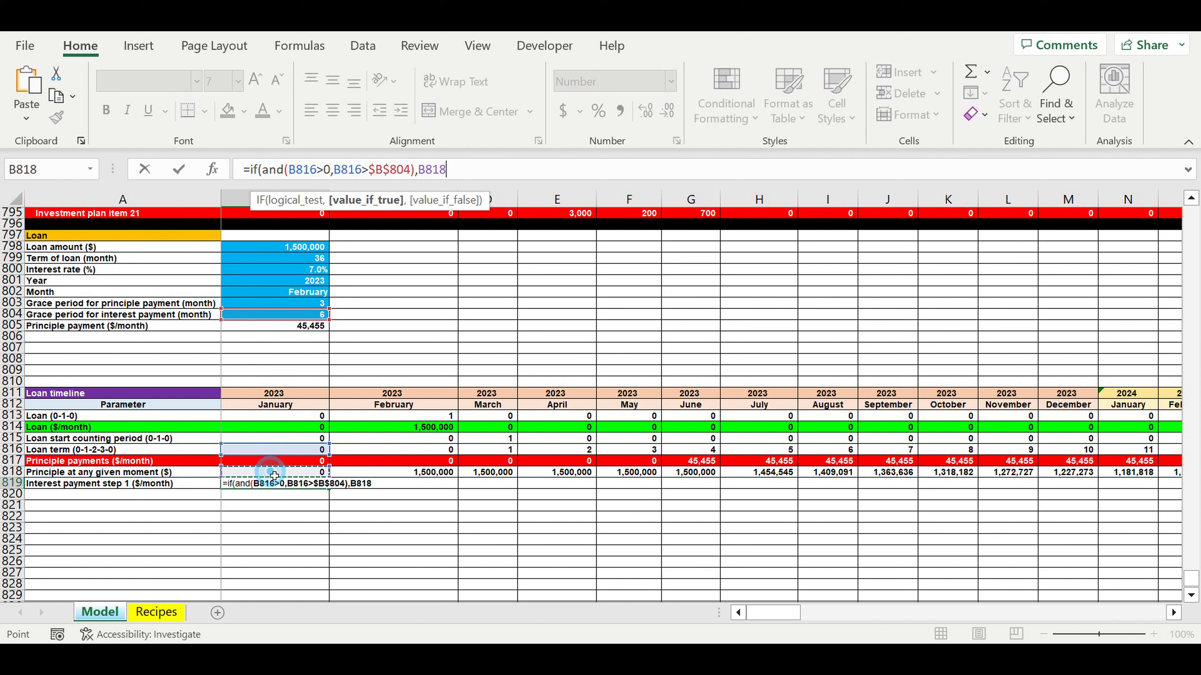
{"action": "type", "text": "*"}
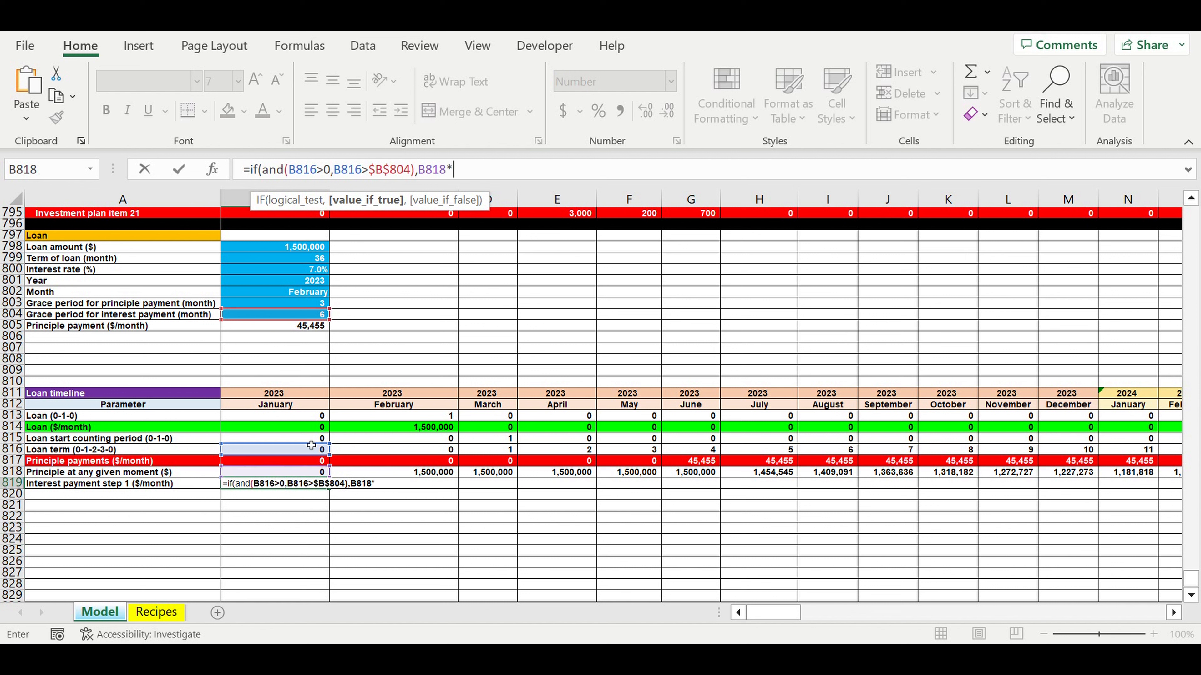
{"action": "left_click", "coordinate": [290, 274]}
{"action": "left_click", "coordinate": [454, 171]}
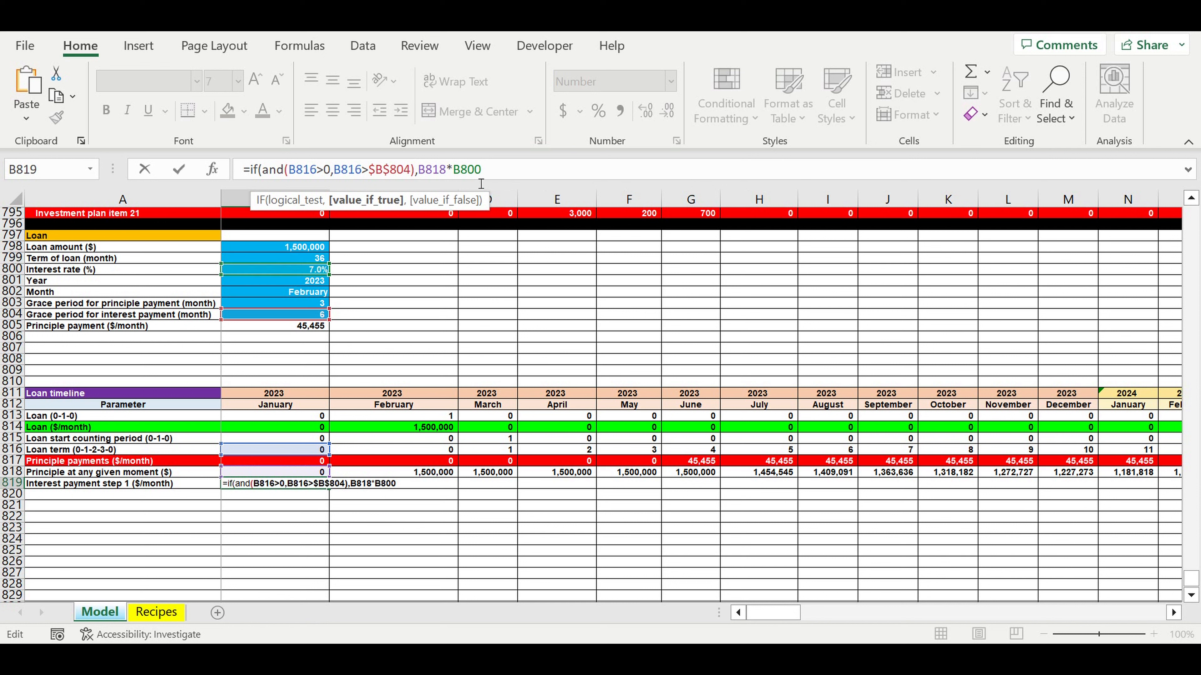
{"action": "type", "text": "$"}
{"action": "left_click", "coordinate": [467, 169]}
{"action": "type", "text": "$"}
{"action": "left_click", "coordinate": [522, 173]}
{"action": "type", "text": "/12,0)"}
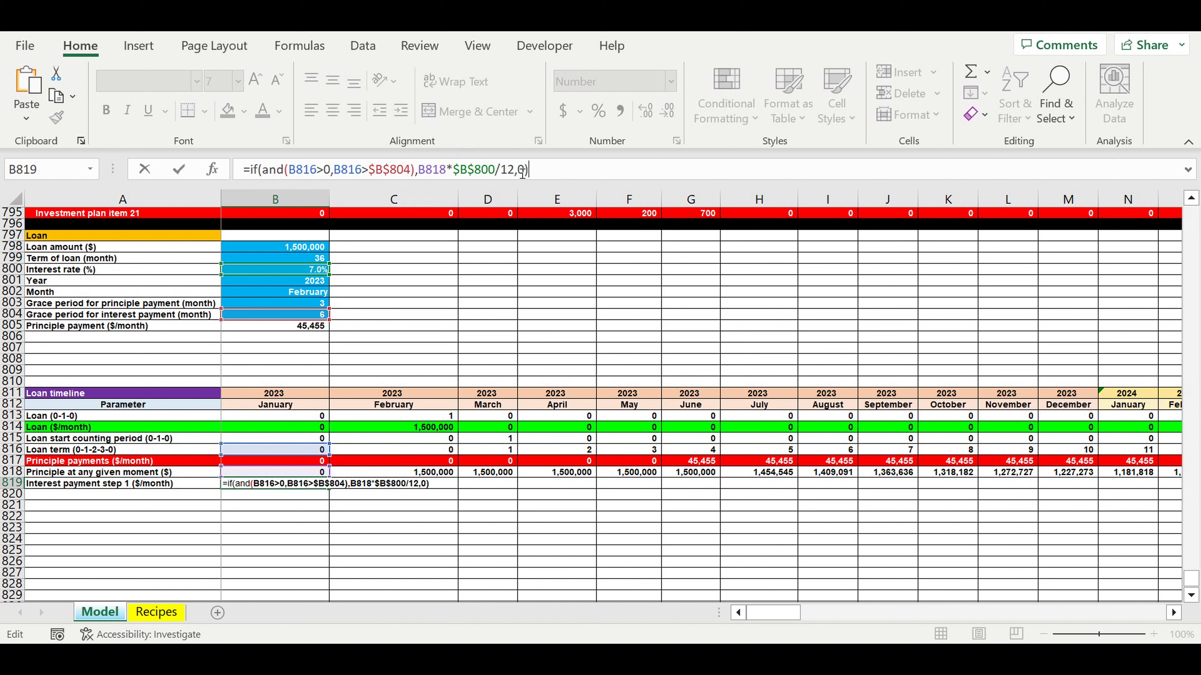
{"action": "key", "text": "Return"}
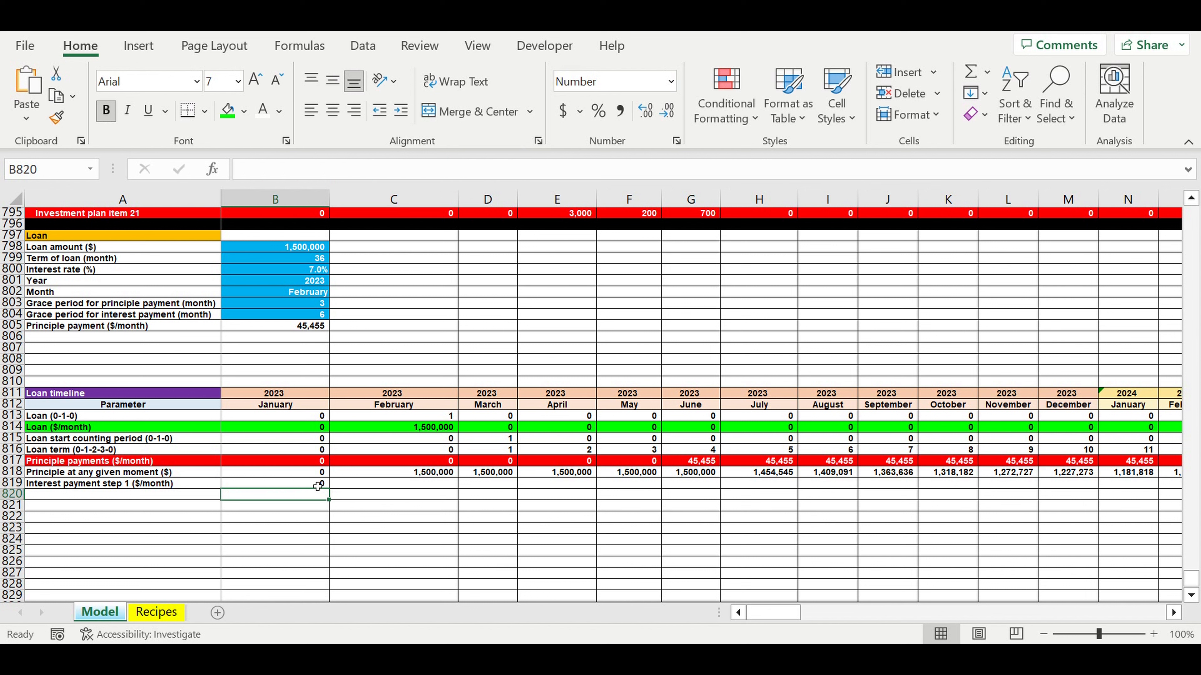
Fill the B819 interest formula across row 819 through November 2023 and check the grace-period months
{"action": "left_click", "coordinate": [318, 484]}
{"action": "left_click_drag", "start_coordinate": [329, 489], "coordinate": [1017, 498]}
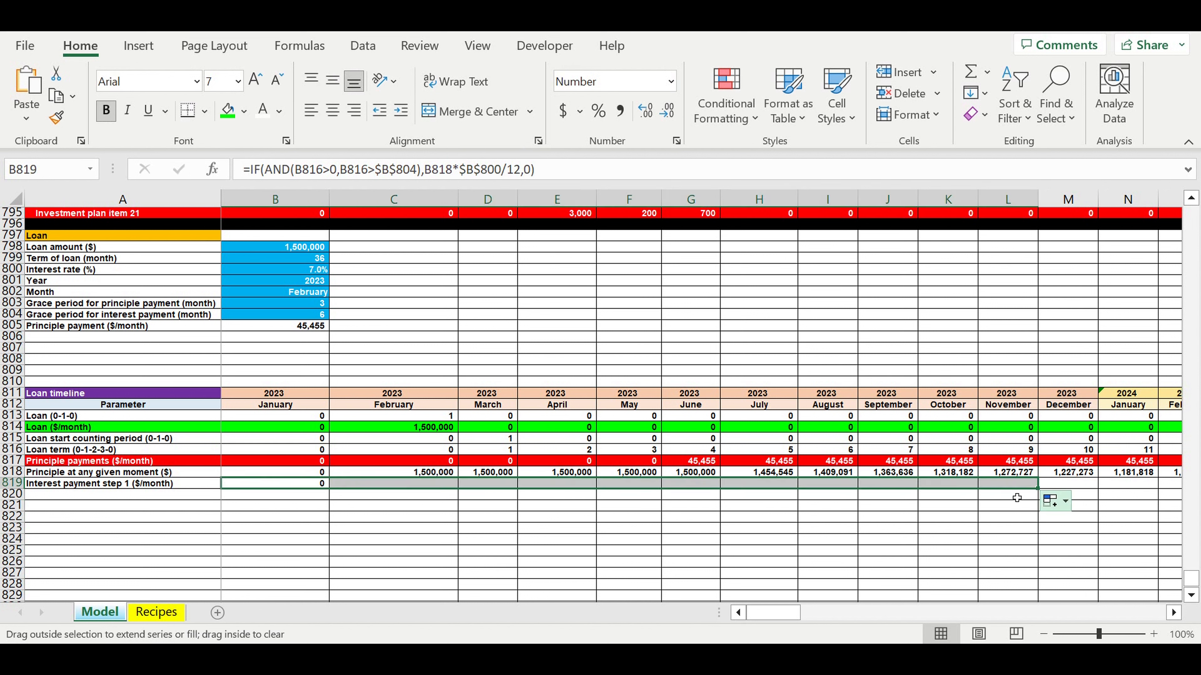
{"action": "left_click", "coordinate": [938, 539]}
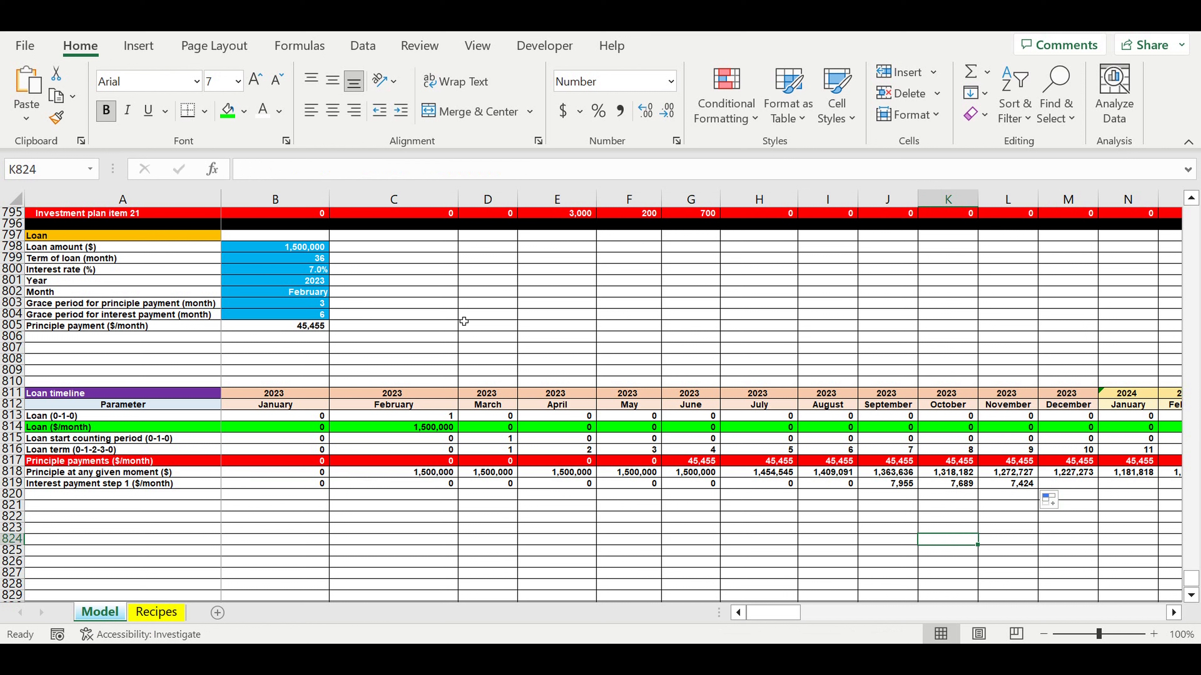
{"action": "left_click", "coordinate": [309, 306]}
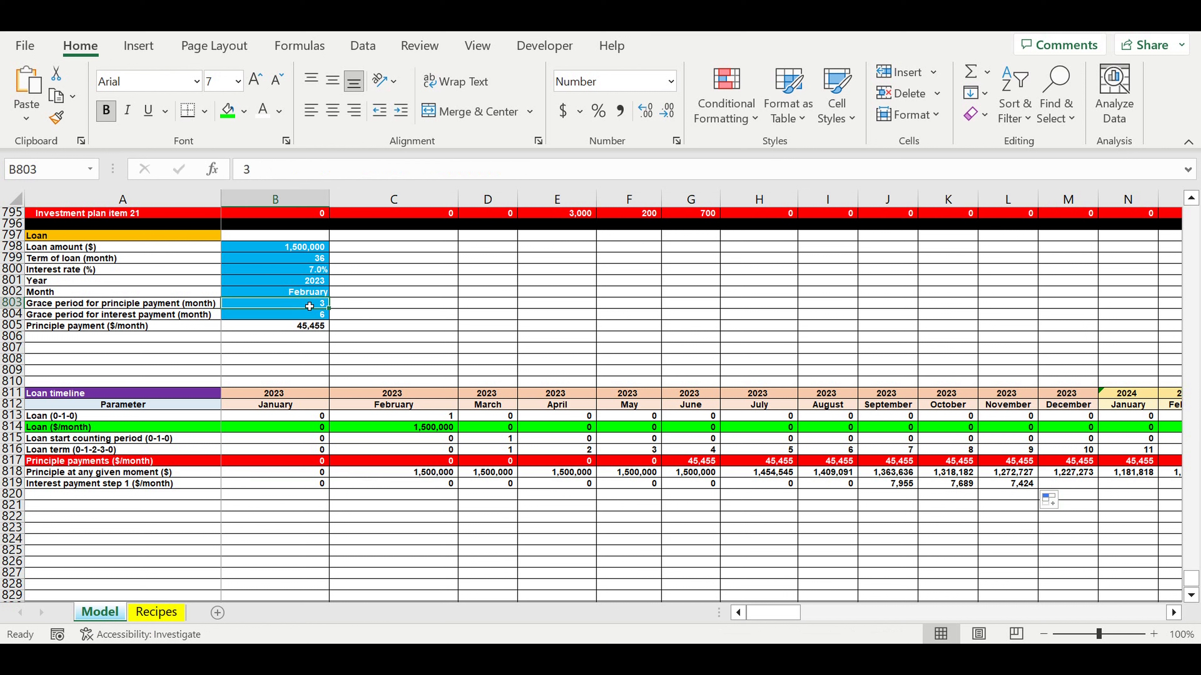
{"action": "left_click", "coordinate": [303, 317]}
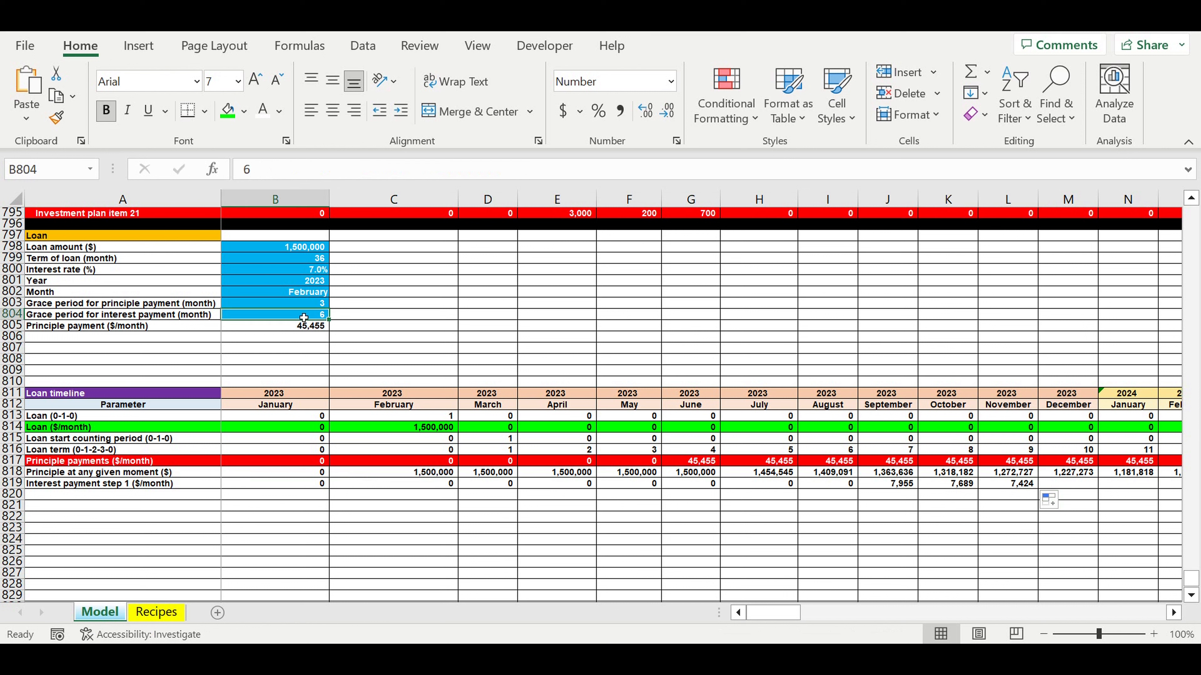
{"action": "left_click", "coordinate": [482, 486]}
{"action": "left_click_drag", "start_coordinate": [482, 487], "coordinate": [846, 487]}
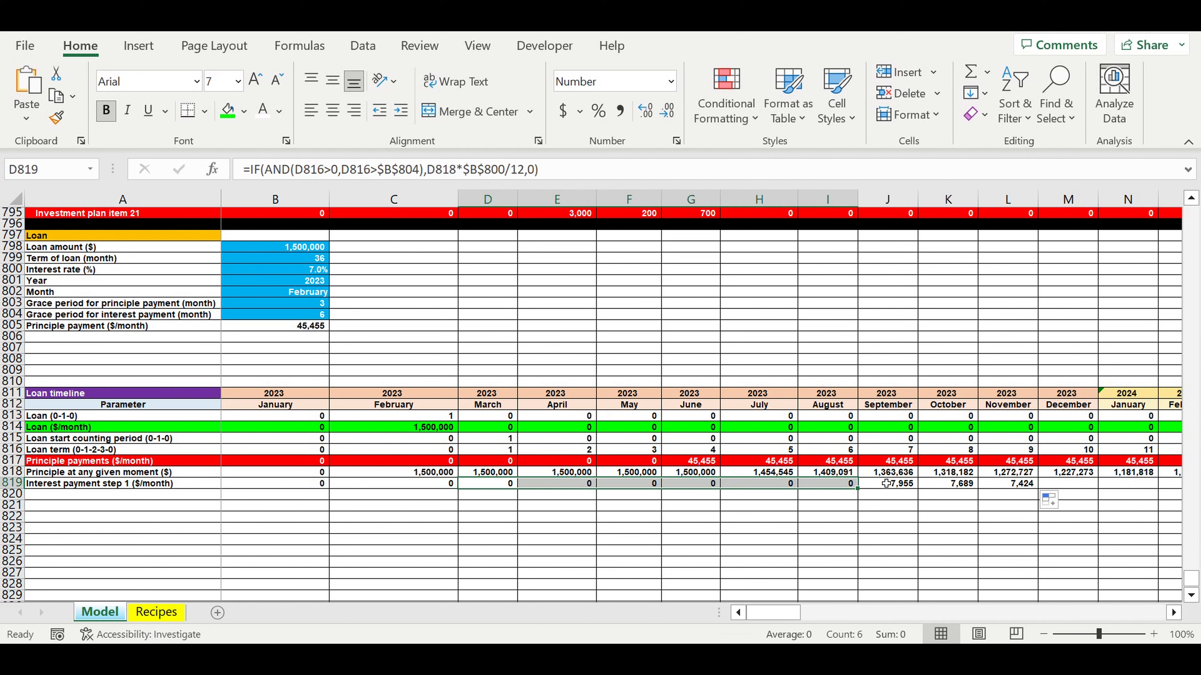
Extend the interest formula from J819 across row 819 through December 2032
{"action": "left_click", "coordinate": [895, 487]}
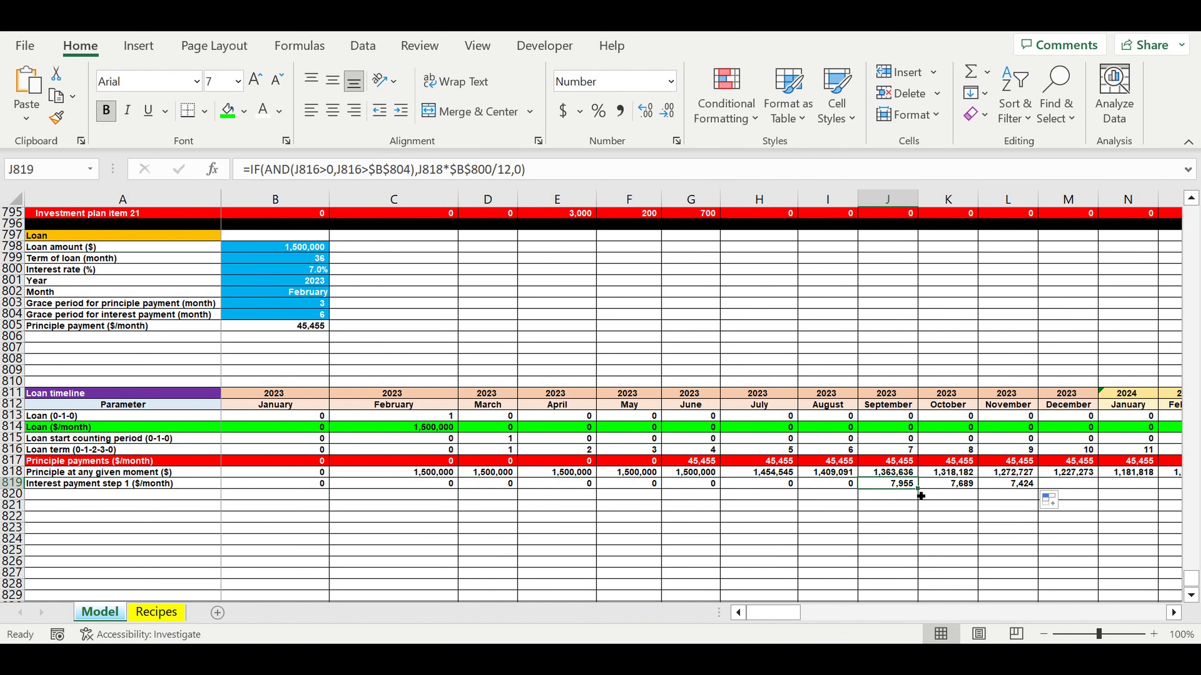
{"action": "left_click_drag", "start_coordinate": [925, 493], "coordinate": [1096, 434]}
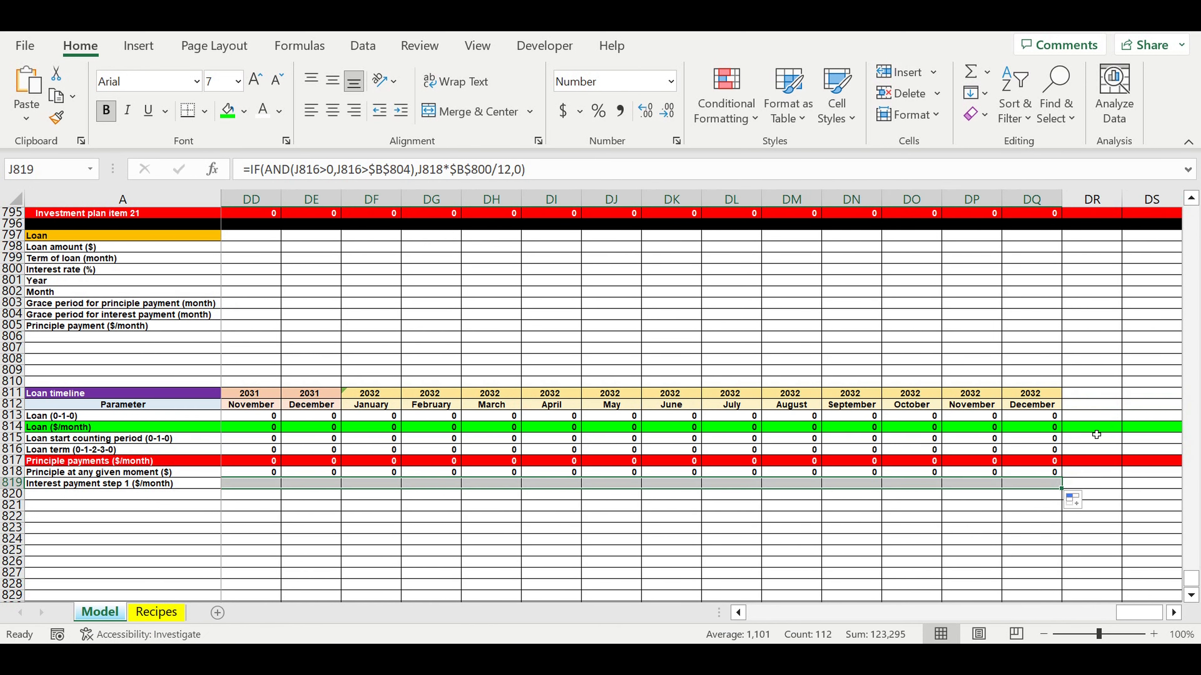
{"action": "left_click", "coordinate": [1016, 574]}
Fill DR819 with yellow, sum B819:DQ819 in it, and review the monthly interest payments from September 2023
{"action": "left_click", "coordinate": [1103, 483]}
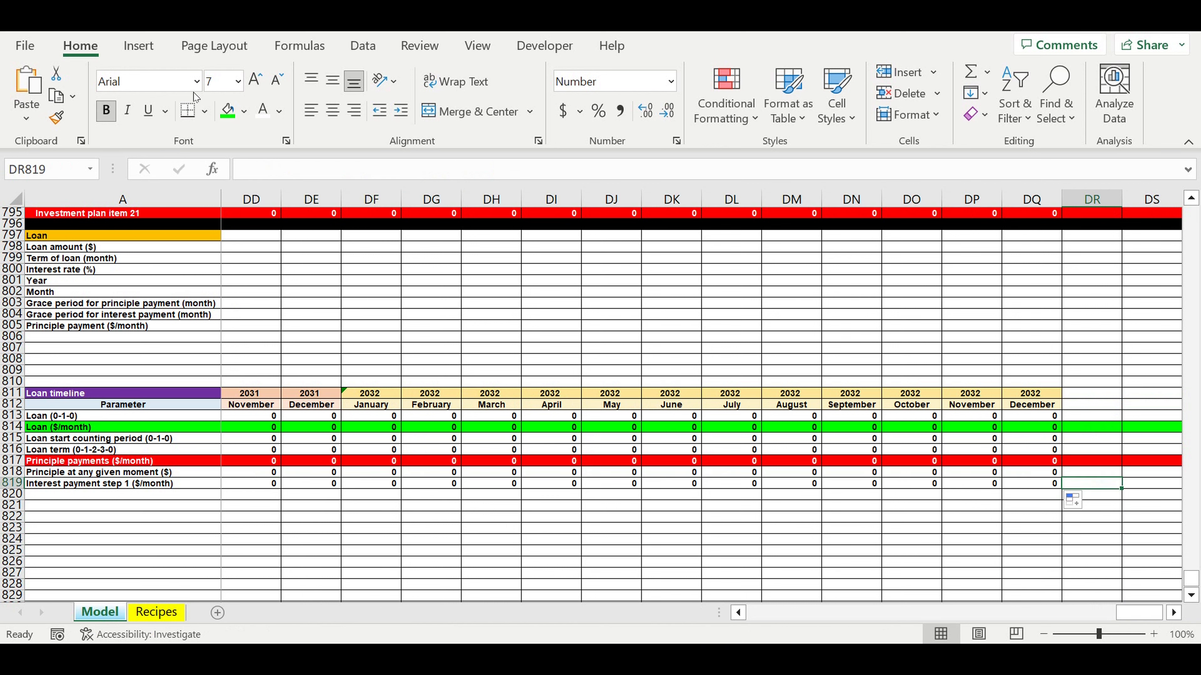
{"action": "left_click", "coordinate": [245, 111]}
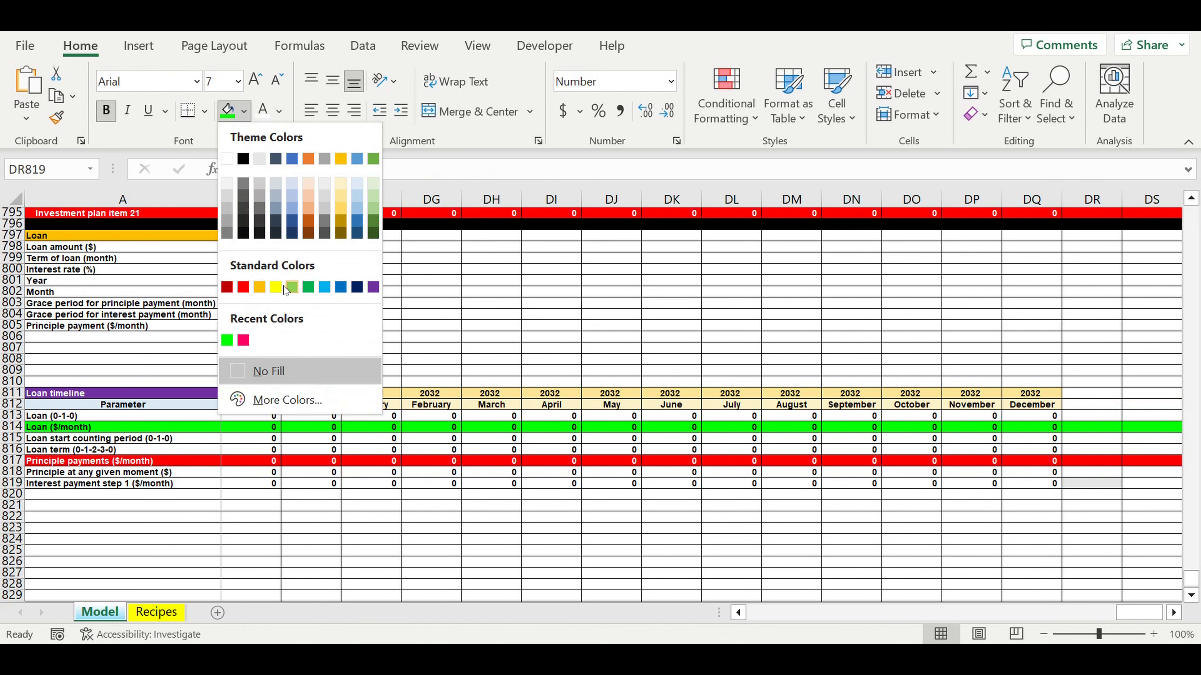
{"action": "left_click", "coordinate": [290, 285]}
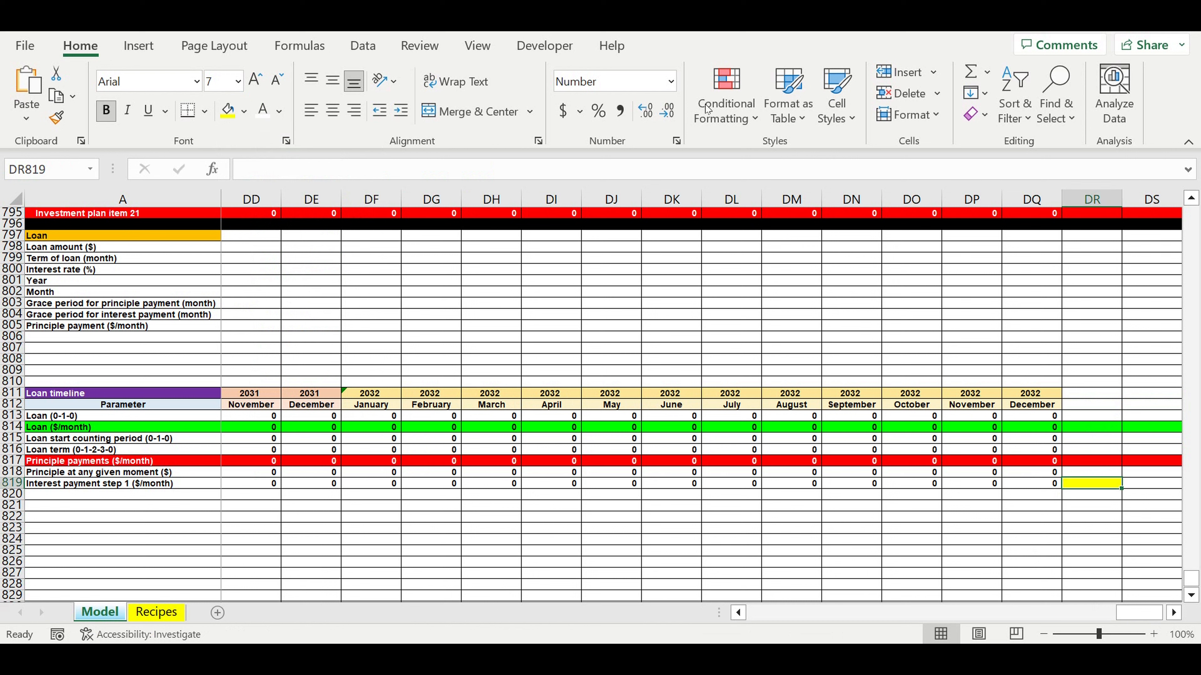
{"action": "left_click", "coordinate": [969, 74]}
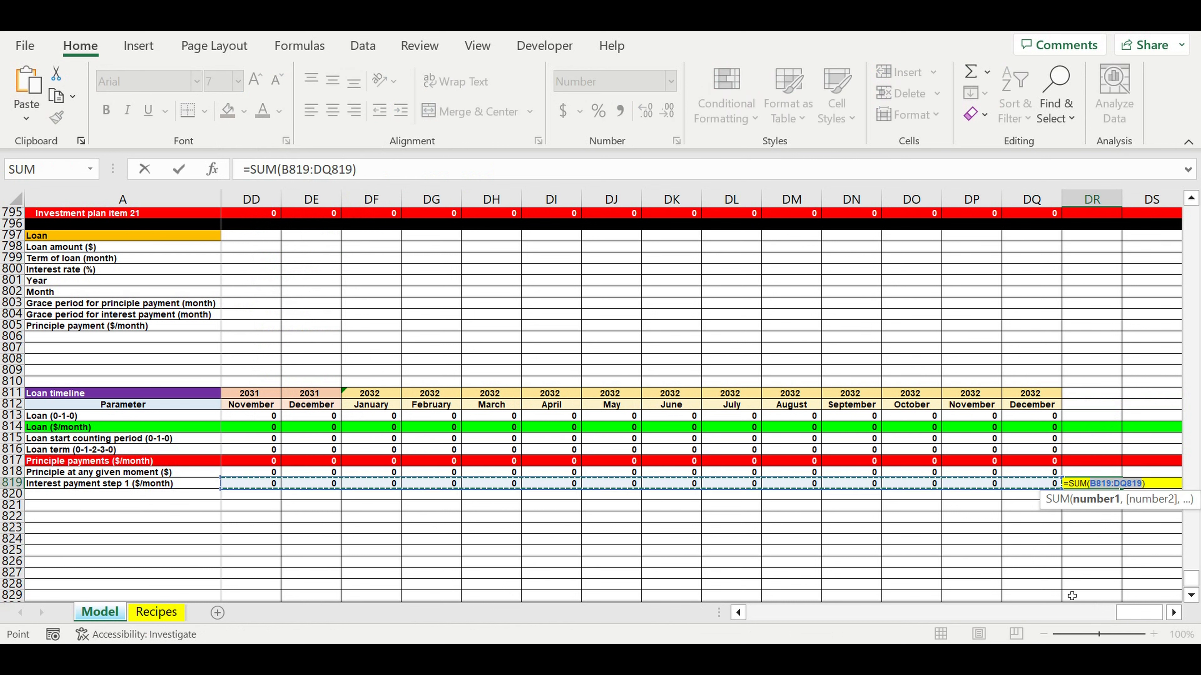
{"action": "left_click_drag", "start_coordinate": [1139, 613], "coordinate": [773, 613]}
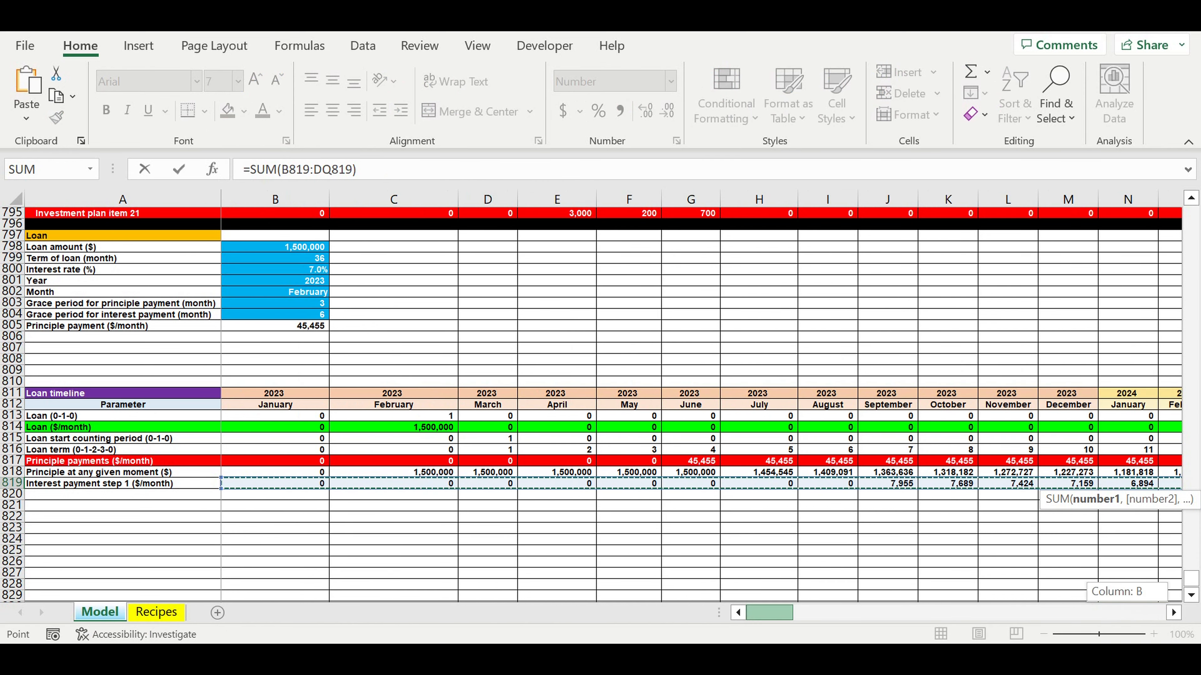
{"action": "key", "text": "Return"}
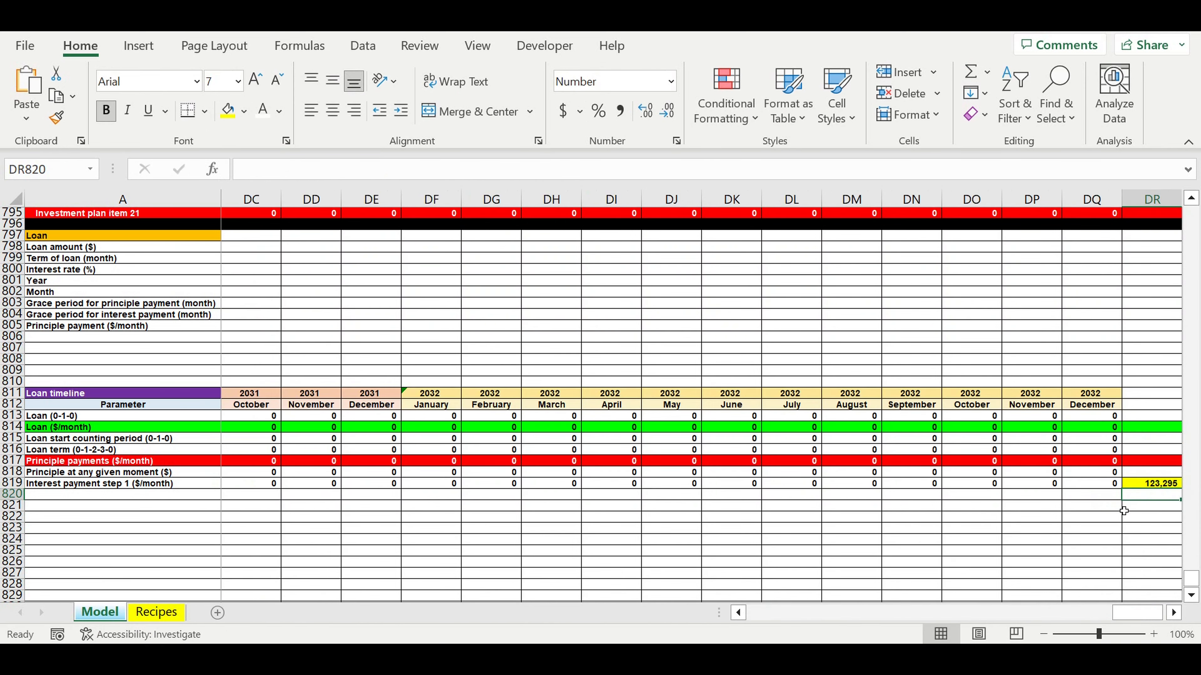
{"action": "left_click", "coordinate": [1161, 486]}
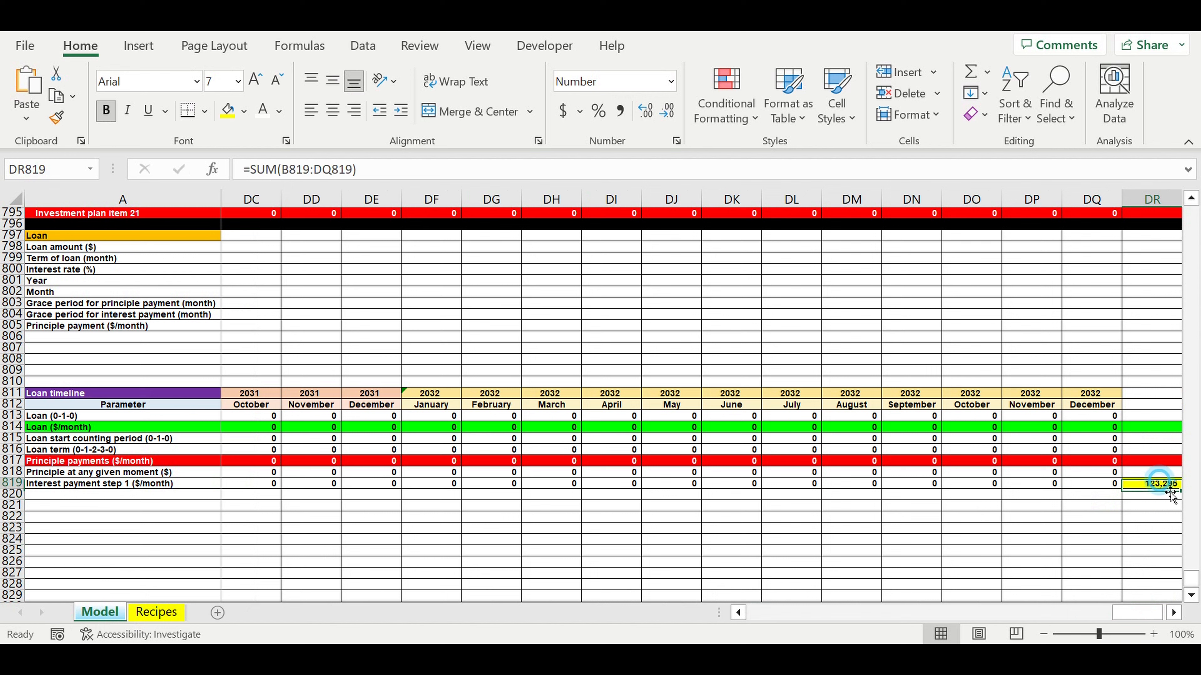
{"action": "left_click_drag", "start_coordinate": [1128, 612], "coordinate": [763, 612]}
{"action": "left_click", "coordinate": [889, 484]}
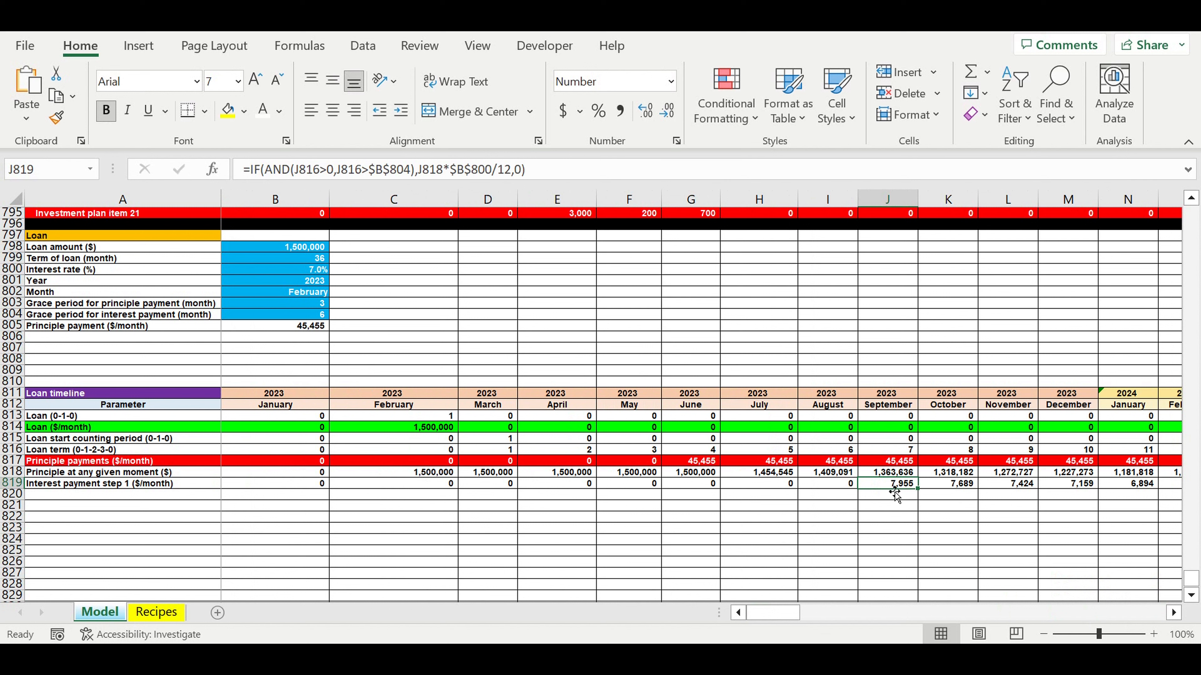
{"action": "left_click_drag", "start_coordinate": [895, 486], "coordinate": [1134, 496]}
{"action": "left_click", "coordinate": [881, 500]}
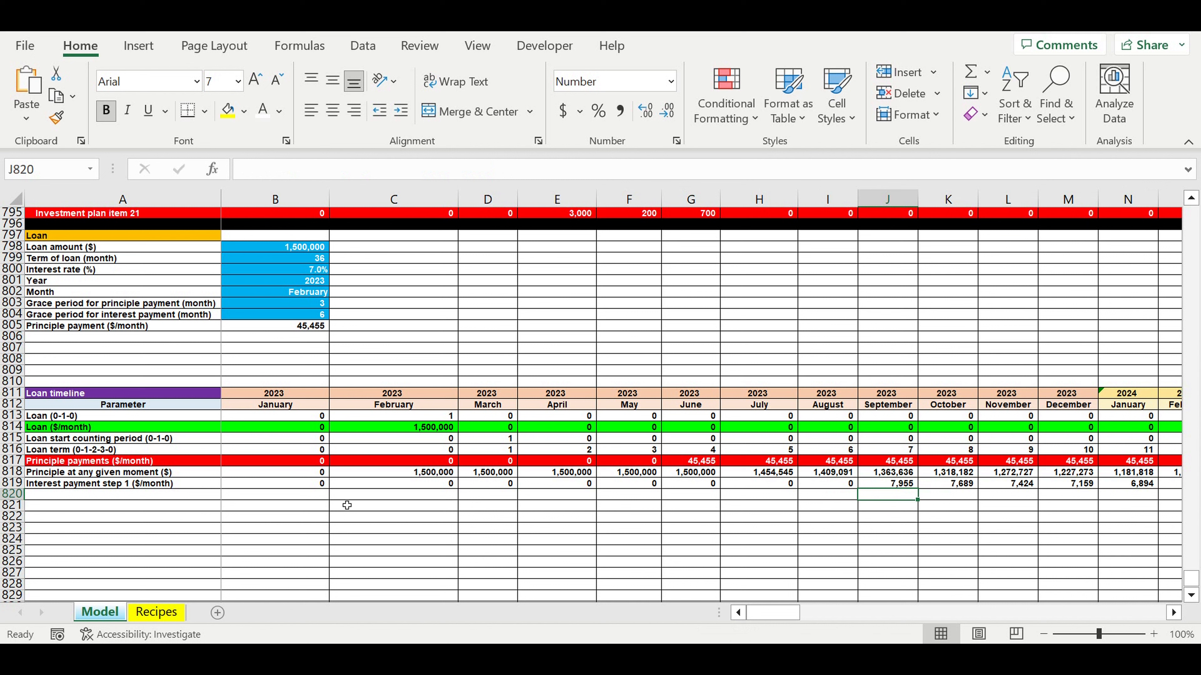
Label cell A806 in the loan inputs as "Interest paid during loan term ($)"
{"action": "left_click", "coordinate": [291, 340]}
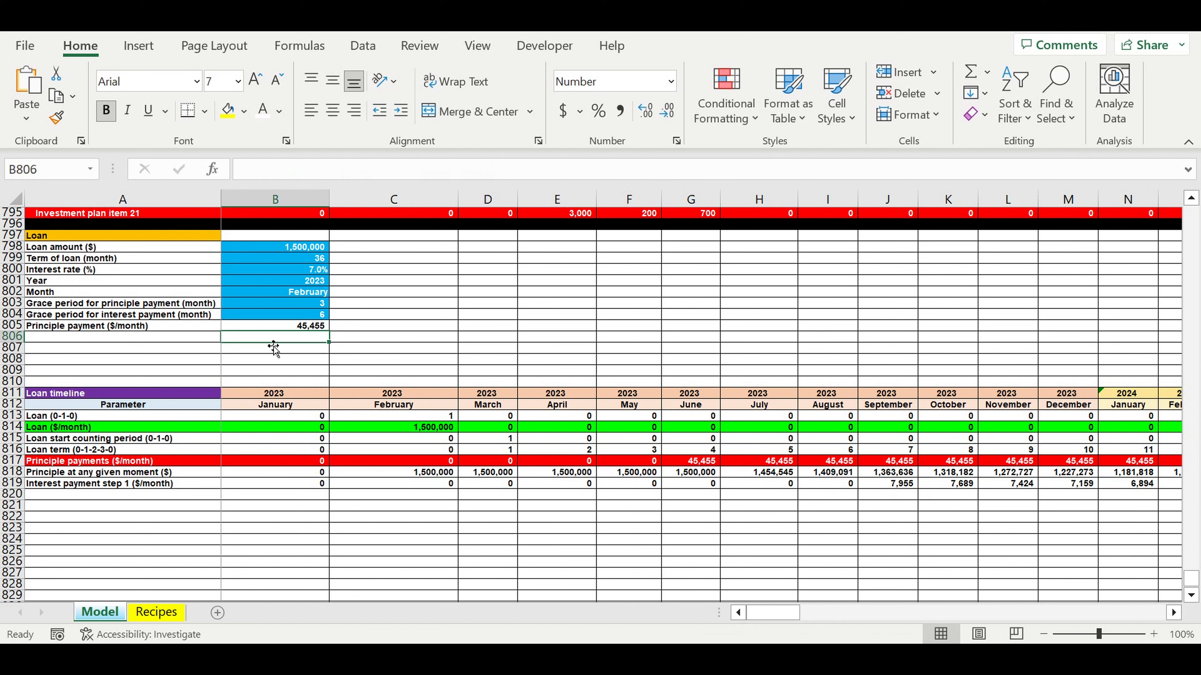
{"action": "left_click", "coordinate": [189, 341]}
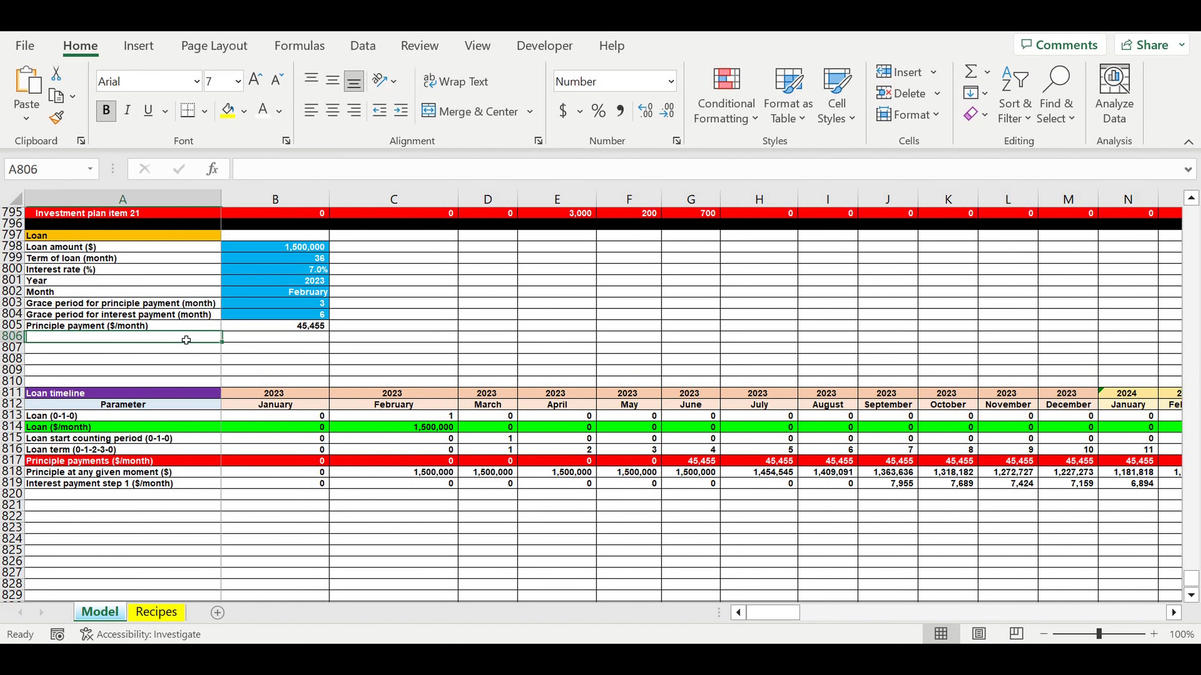
{"action": "type", "text": "Interest rate (%)"}
{"action": "type", "text": "terest "}
{"action": "type", "text": "paid"}
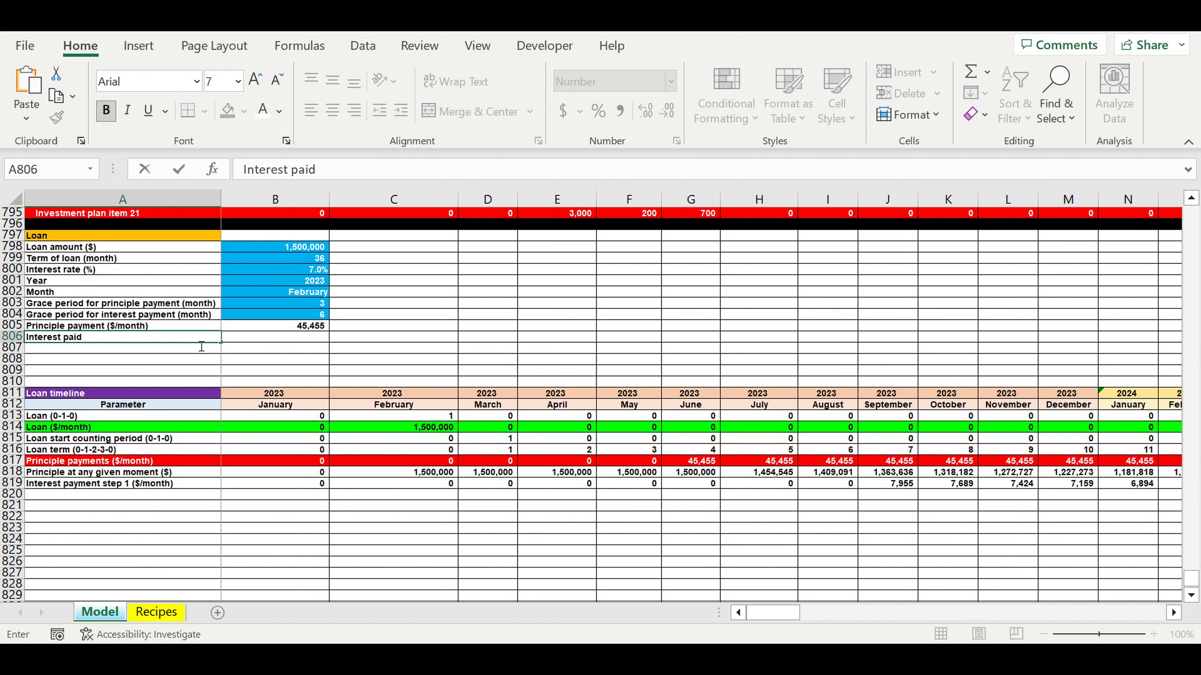
{"action": "type", "text": " du"}
{"action": "type", "text": "ing loan term"}
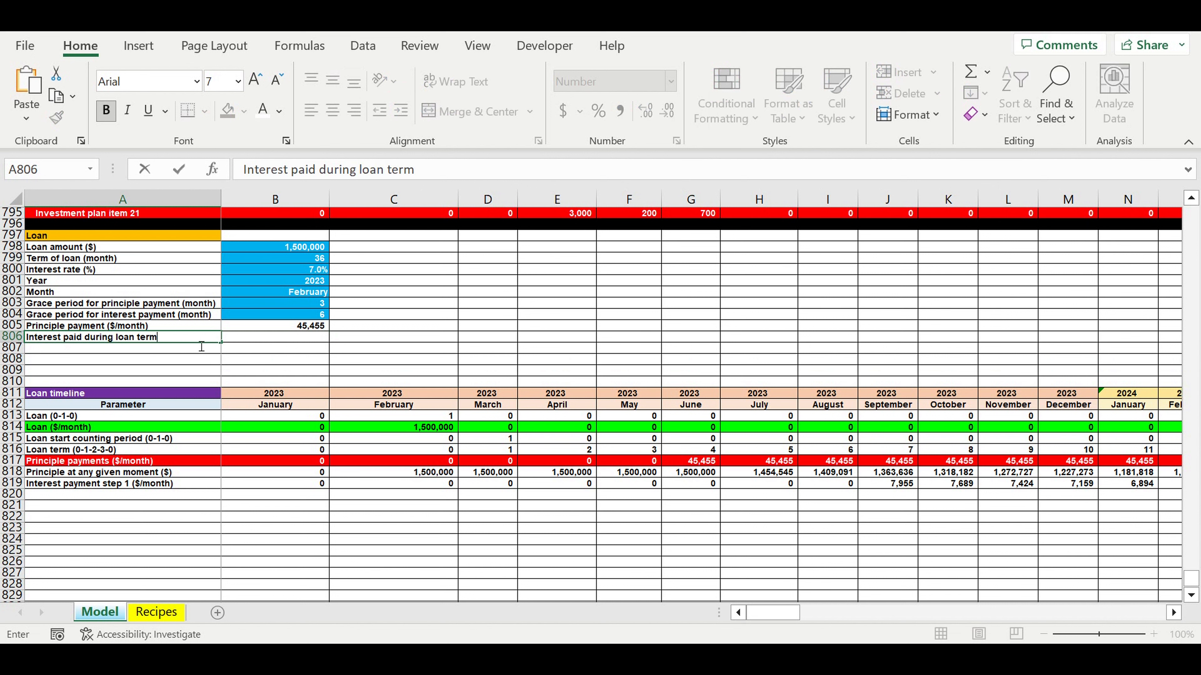
{"action": "type", "text": " ($"}
{"action": "key", "text": "Return"}
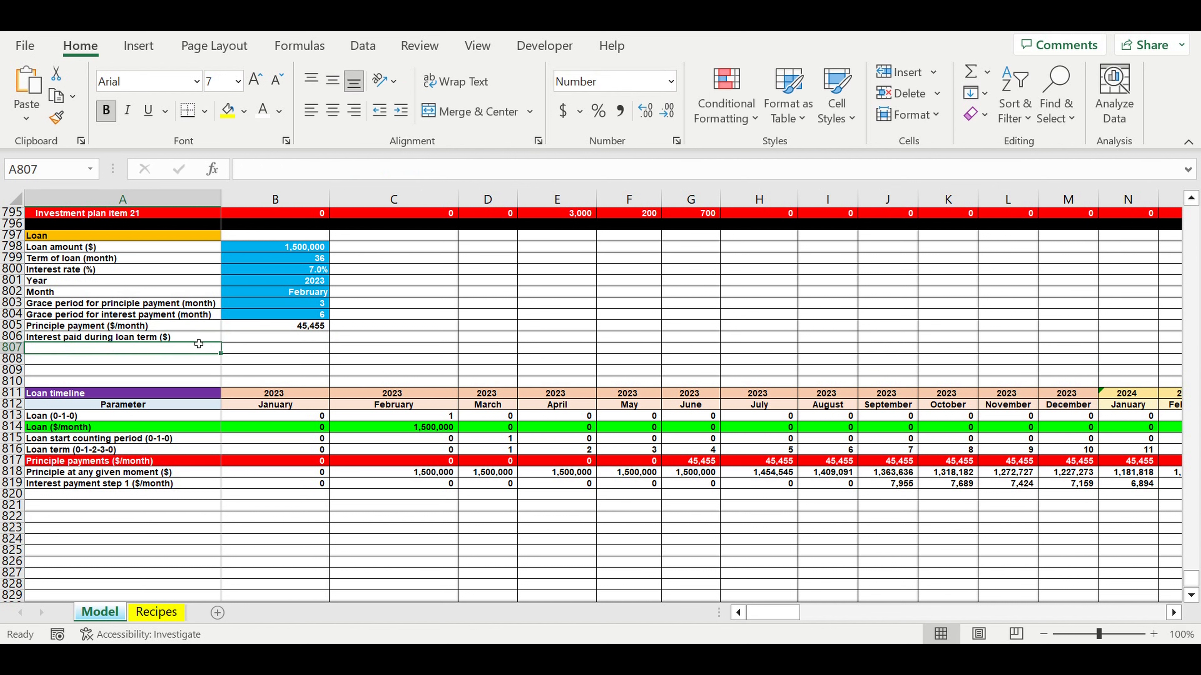
Link B806 to the interest payment total in DR819 with the formula =DR819
{"action": "left_click", "coordinate": [308, 340]}
{"action": "type", "text": "="}
{"action": "left_click_drag", "start_coordinate": [773, 613], "coordinate": [1139, 613]}
{"action": "left_click", "coordinate": [1174, 613]}
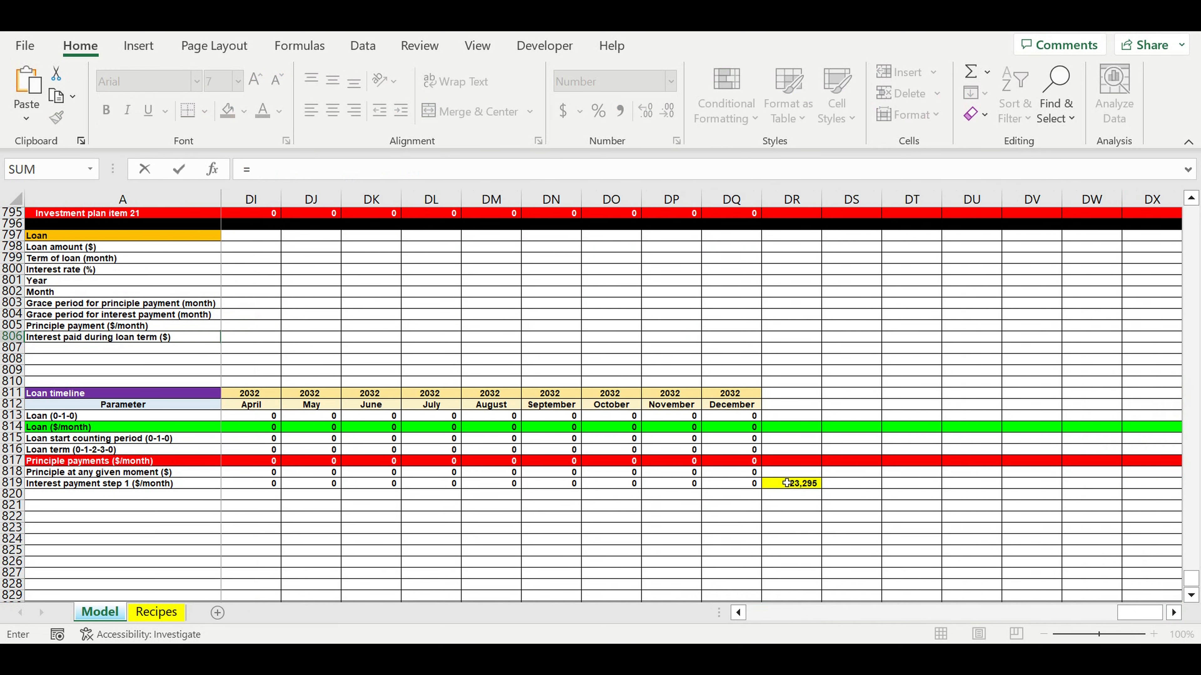
{"action": "left_click", "coordinate": [791, 485]}
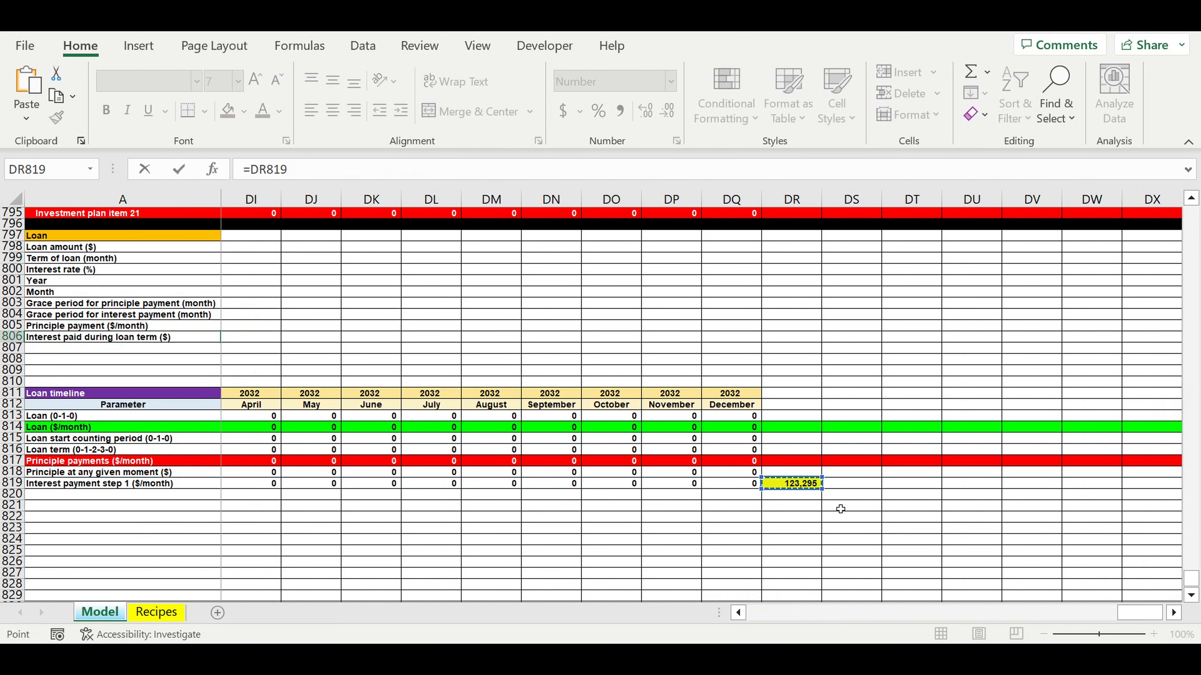
{"action": "key", "text": "Return"}
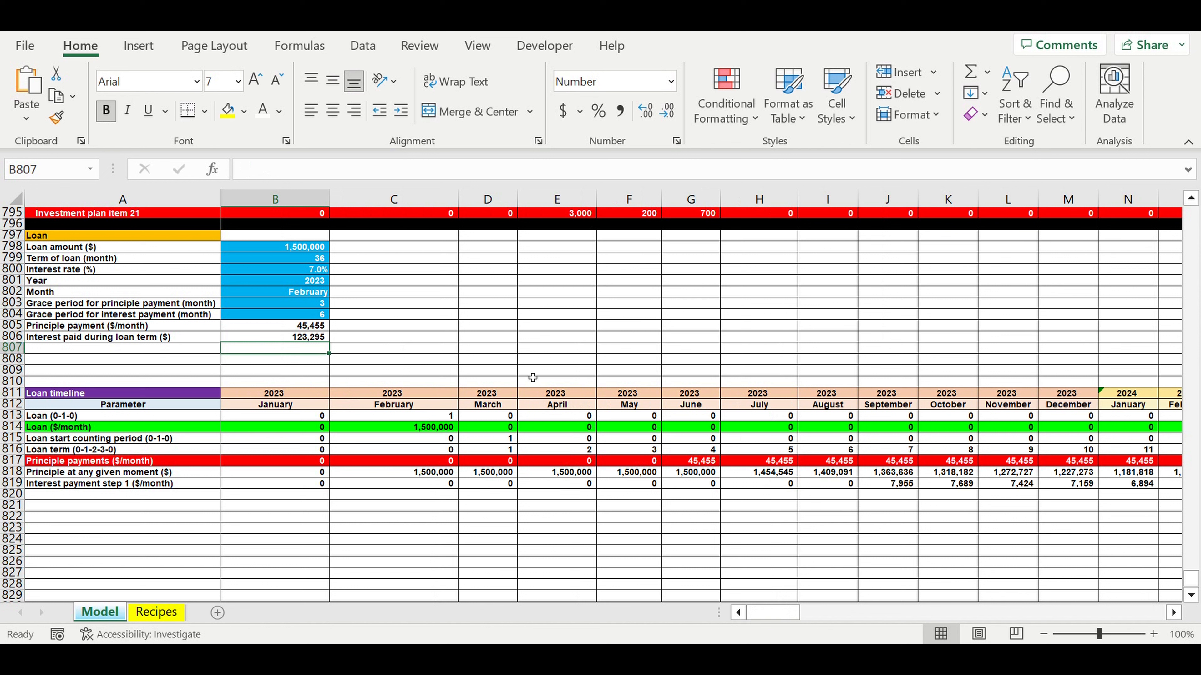
{"action": "left_click", "coordinate": [294, 340]}
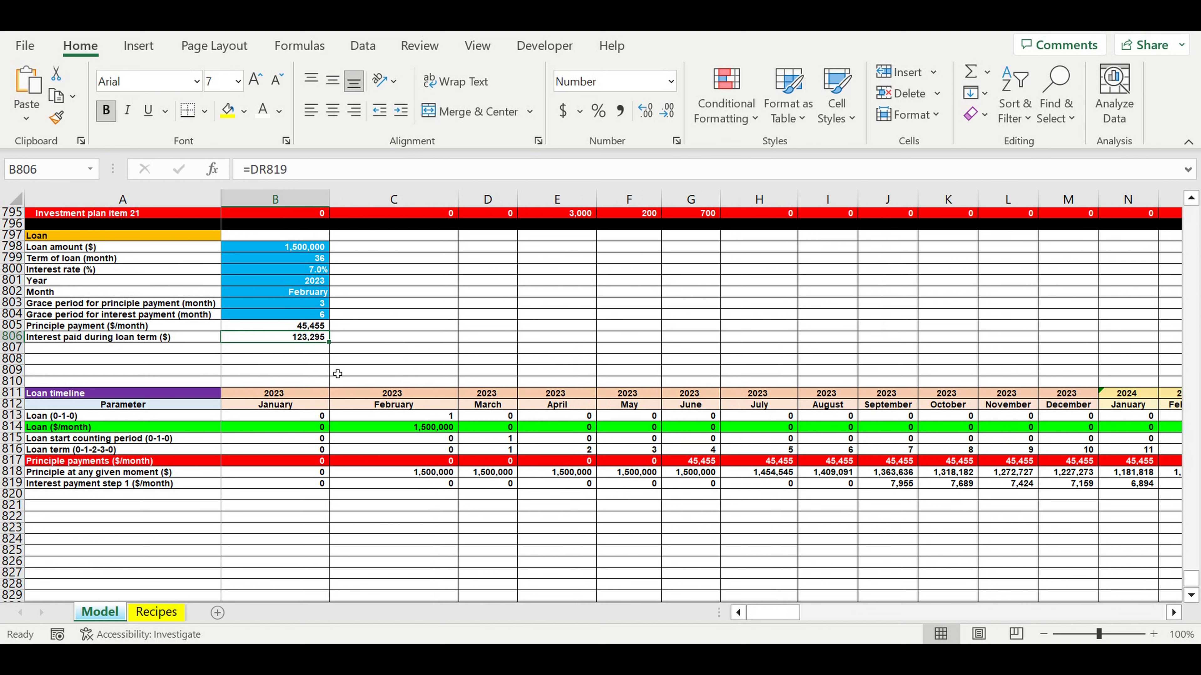
{"action": "left_click", "coordinate": [203, 353]}
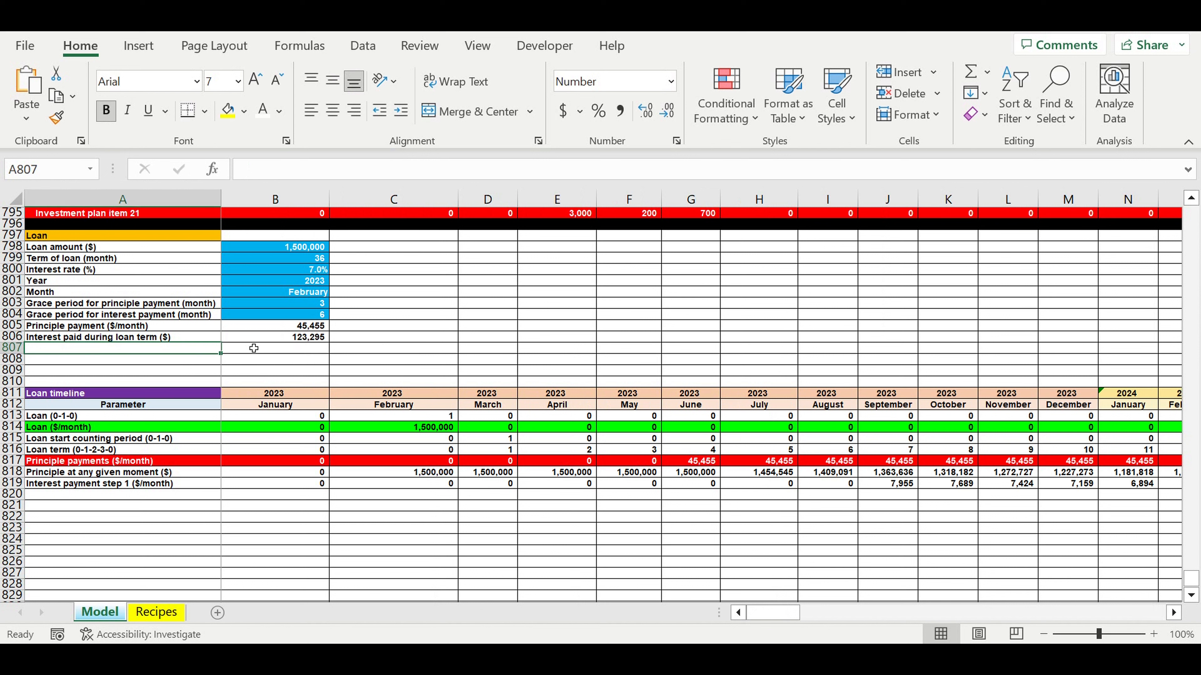
{"action": "left_click", "coordinate": [288, 341]}
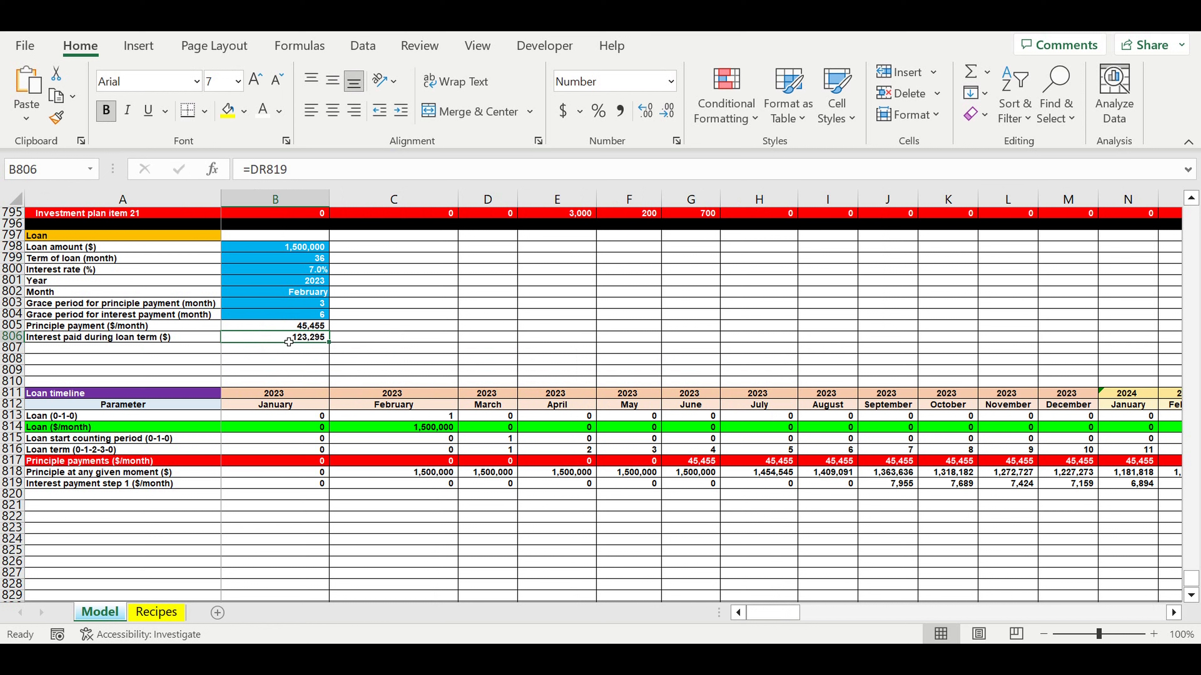
Label cell A807 in the loan inputs as "interest paid monthly final ($/month)"
{"action": "left_click", "coordinate": [207, 352]}
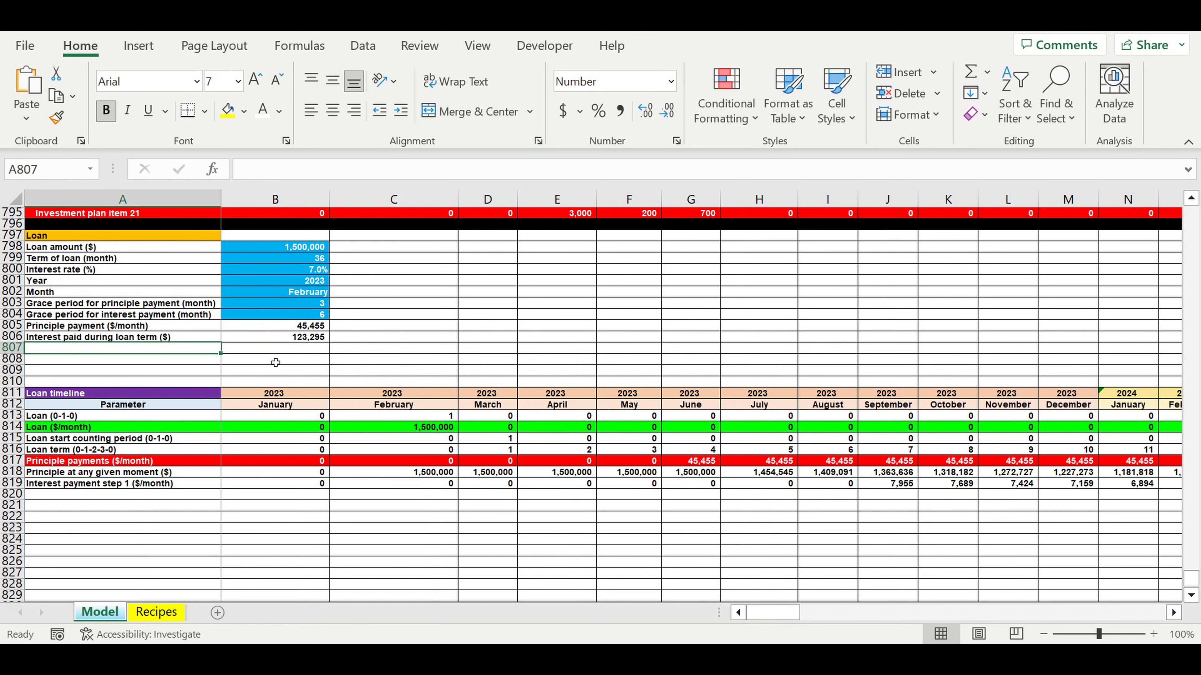
{"action": "type", "text": "interest p"}
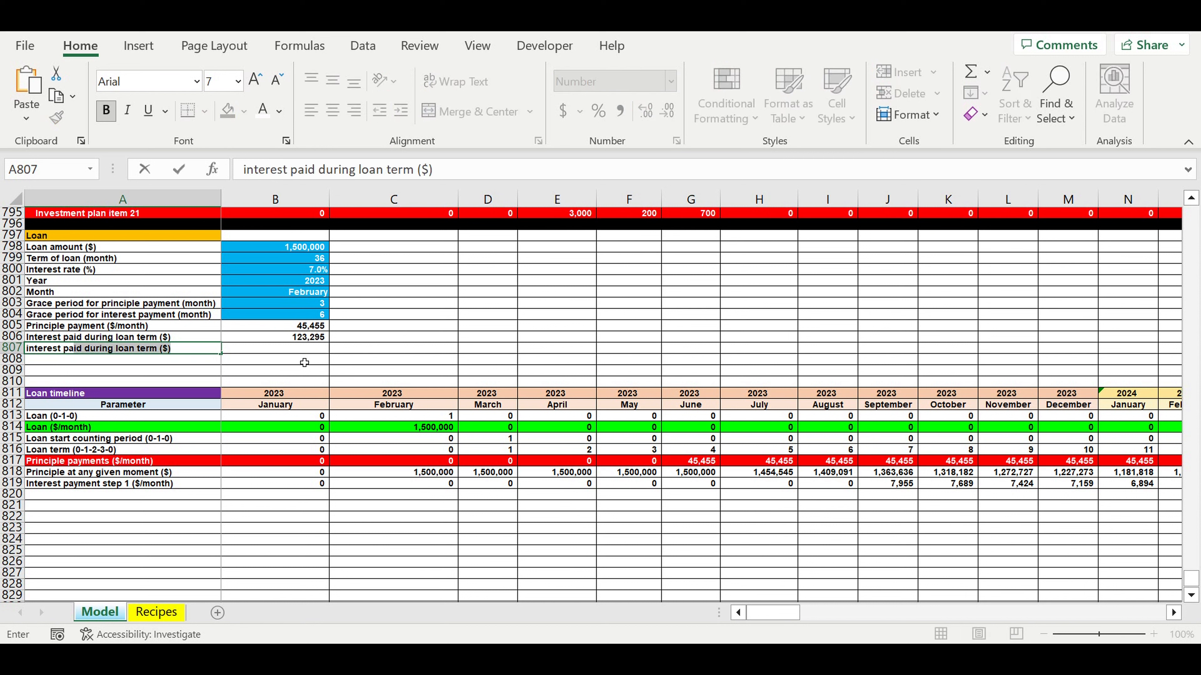
{"action": "type", "text": "aid  monthl"}
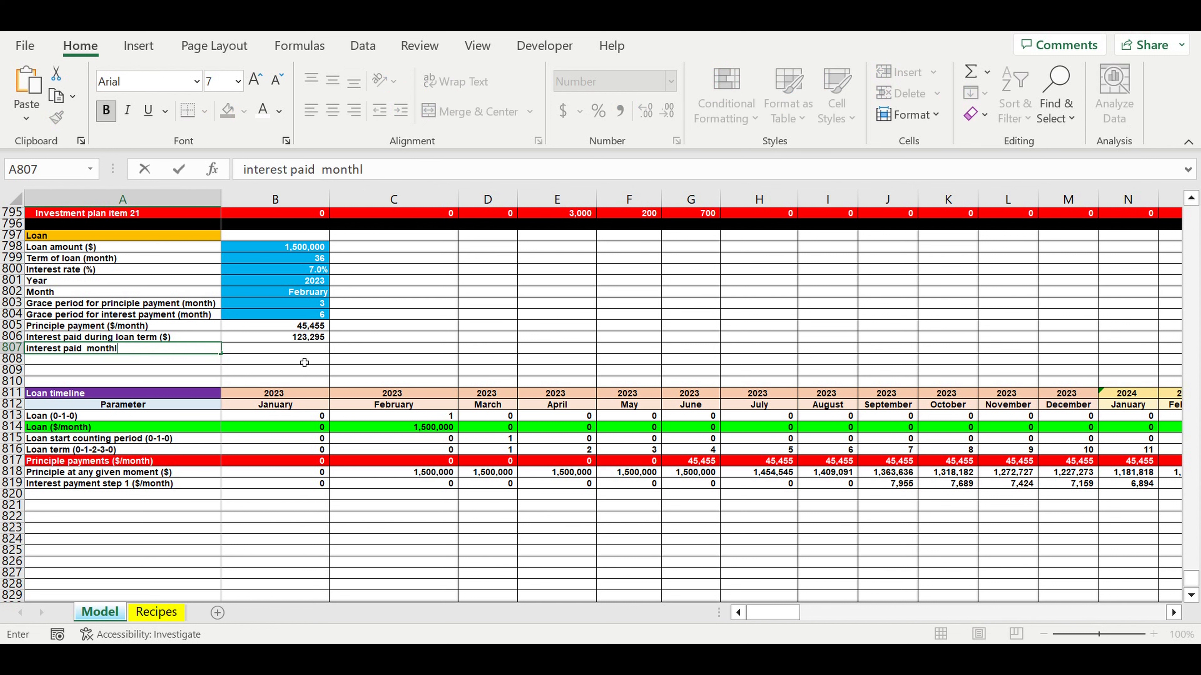
{"action": "type", "text": "y final ($/month"}
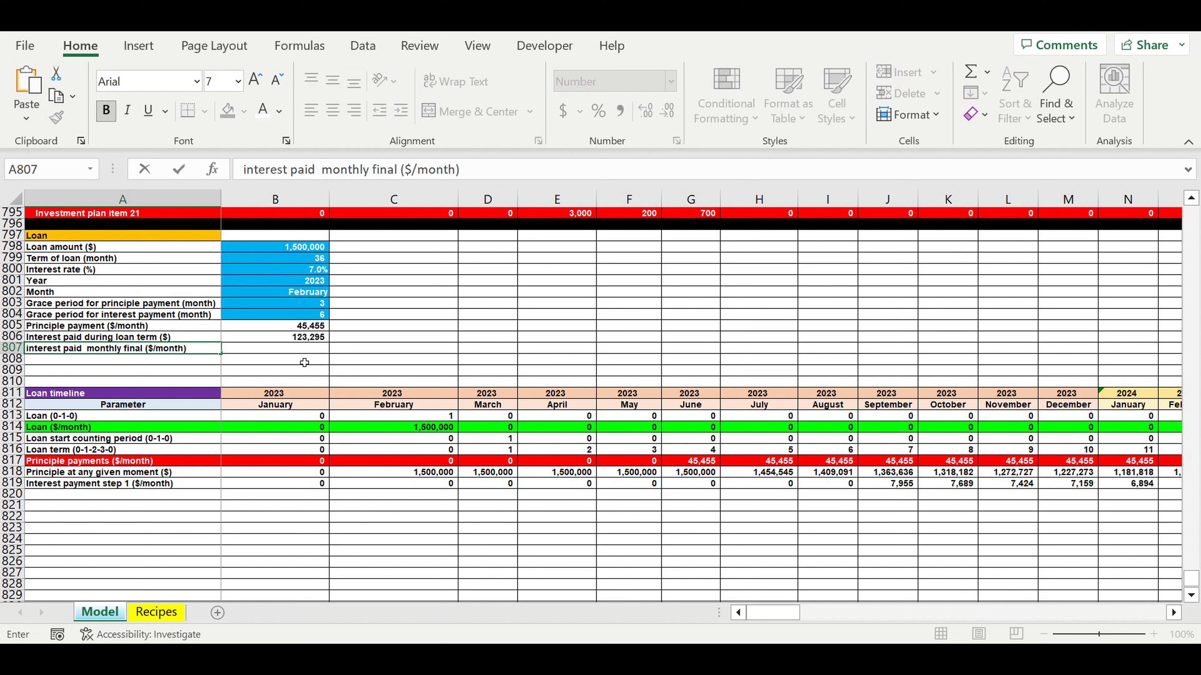
{"action": "key", "text": "Return"}
Calculate the final monthly interest in B807 with the formula =B806/(B799-B804), and check it against the September 2023 interest in J819
{"action": "left_click", "coordinate": [281, 352]}
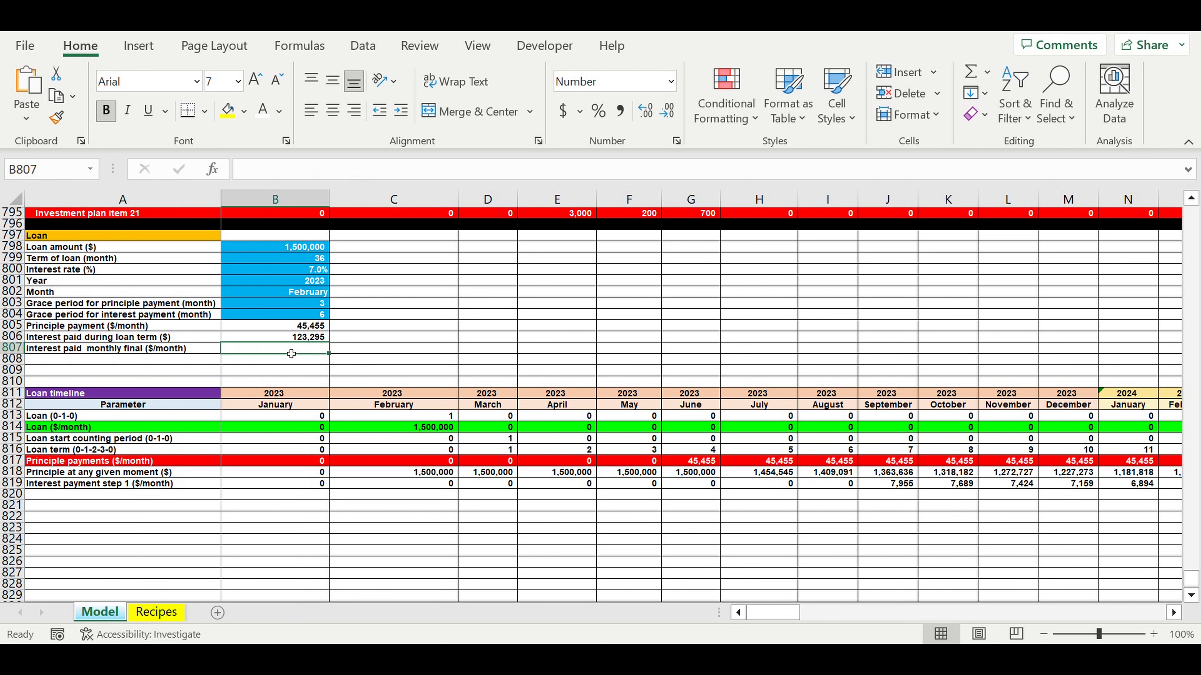
{"action": "type", "text": "="}
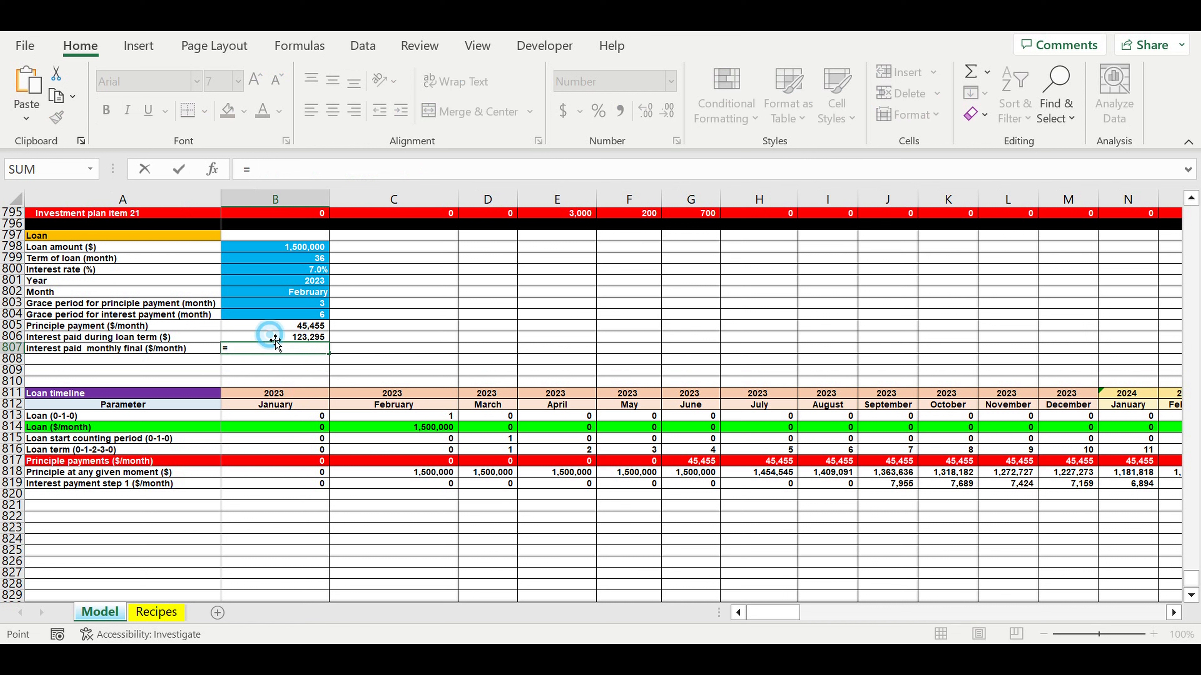
{"action": "left_click", "coordinate": [276, 338]}
{"action": "type", "text": "/("}
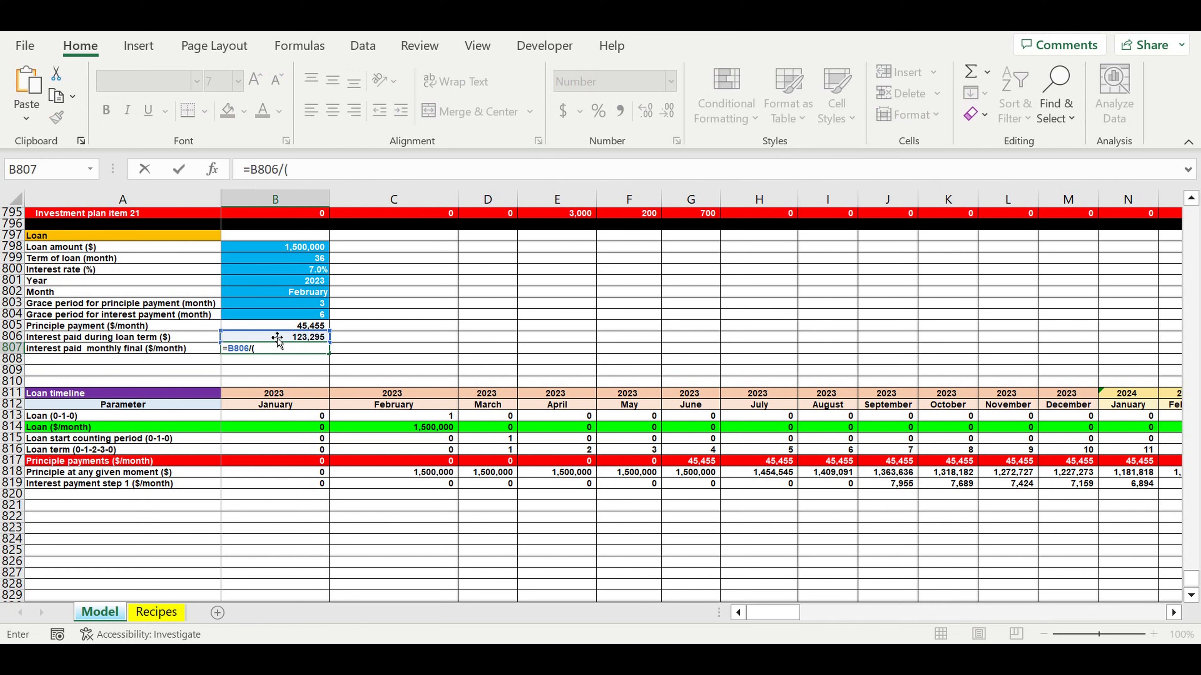
{"action": "left_click", "coordinate": [293, 263]}
{"action": "type", "text": "-"}
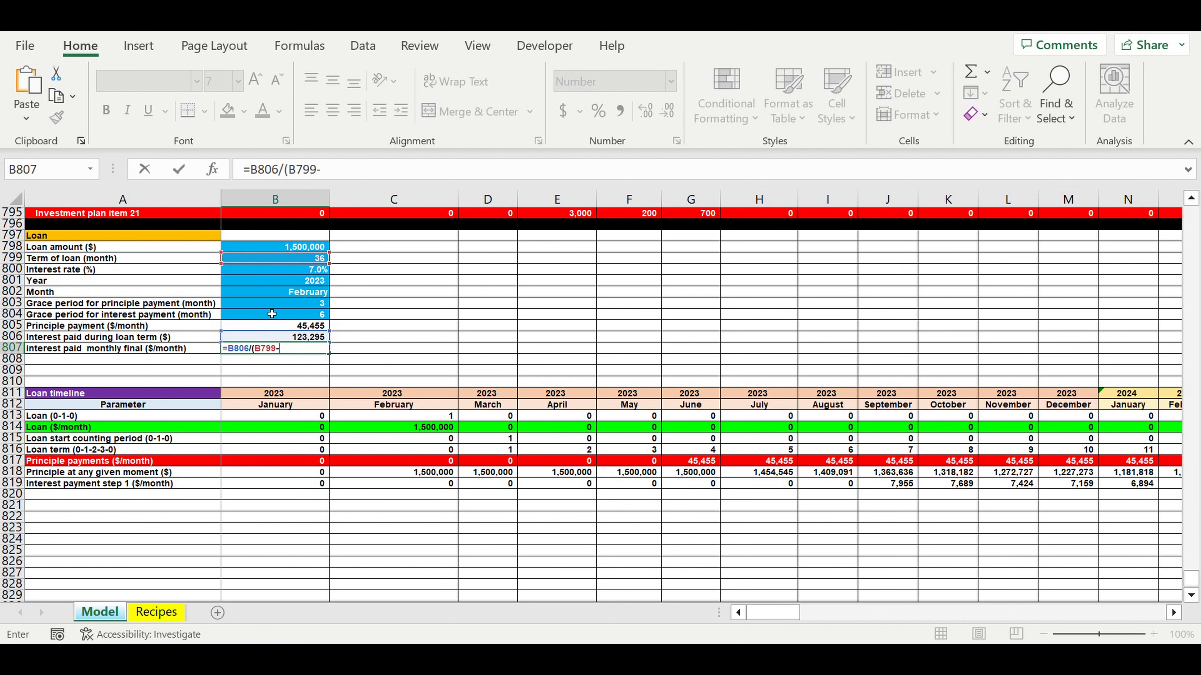
{"action": "left_click", "coordinate": [316, 318]}
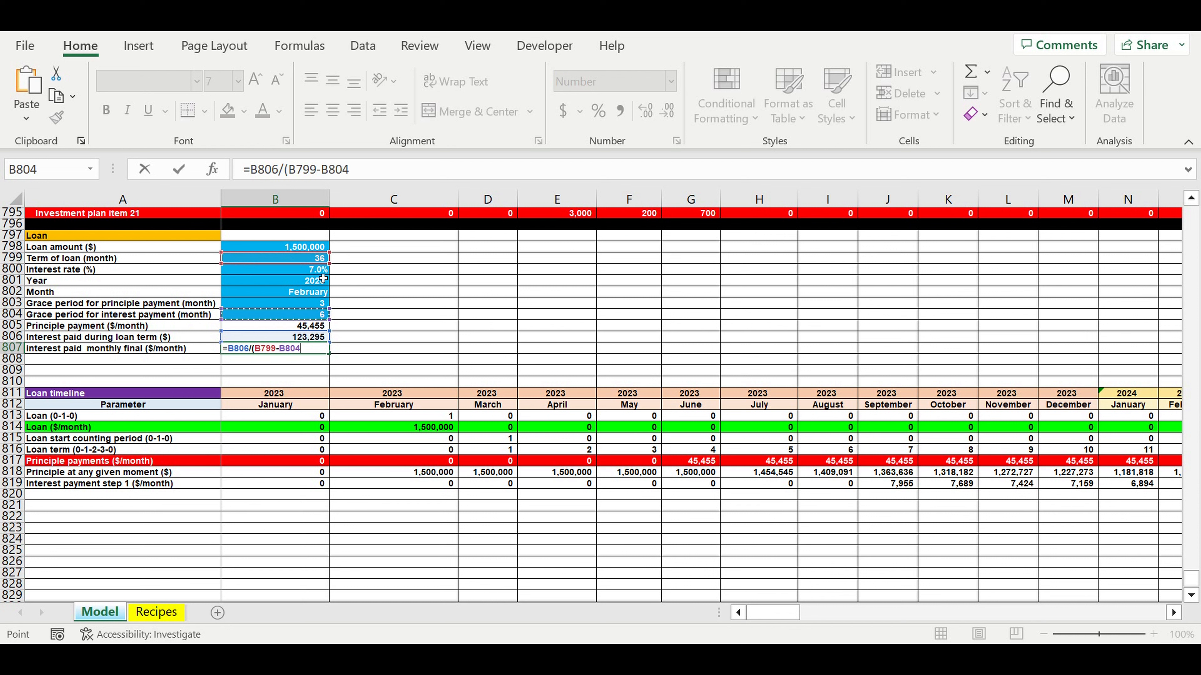
{"action": "type", "text": ")"}
{"action": "key", "text": "Return"}
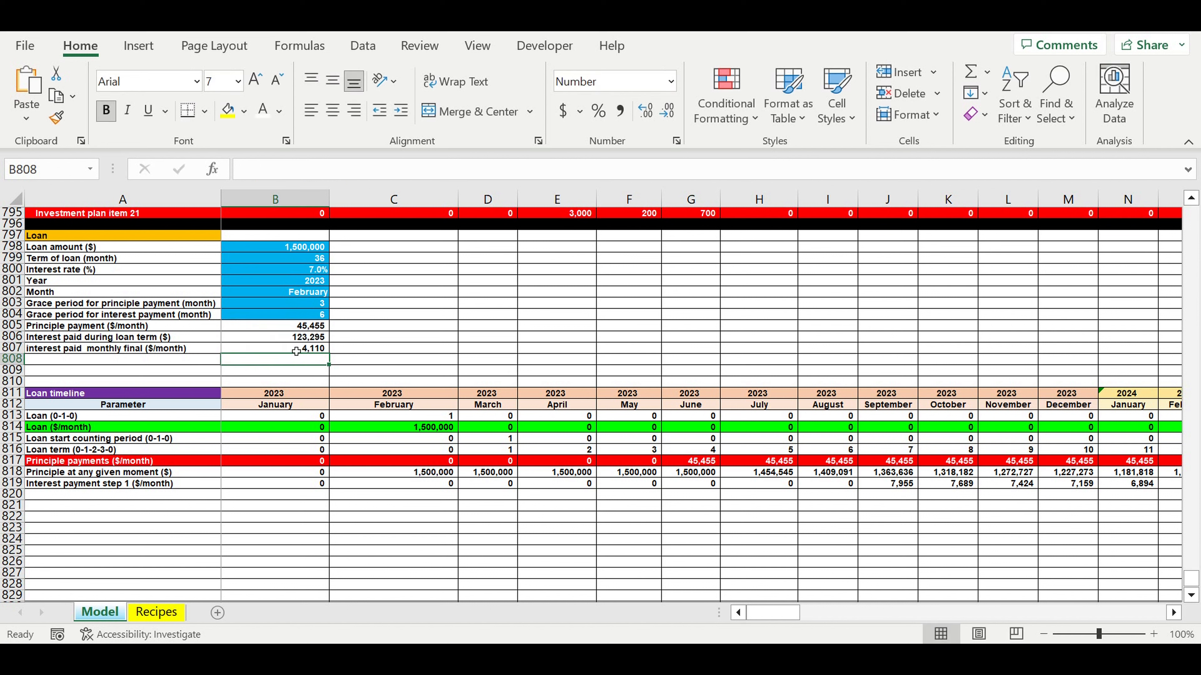
{"action": "left_click", "coordinate": [291, 351]}
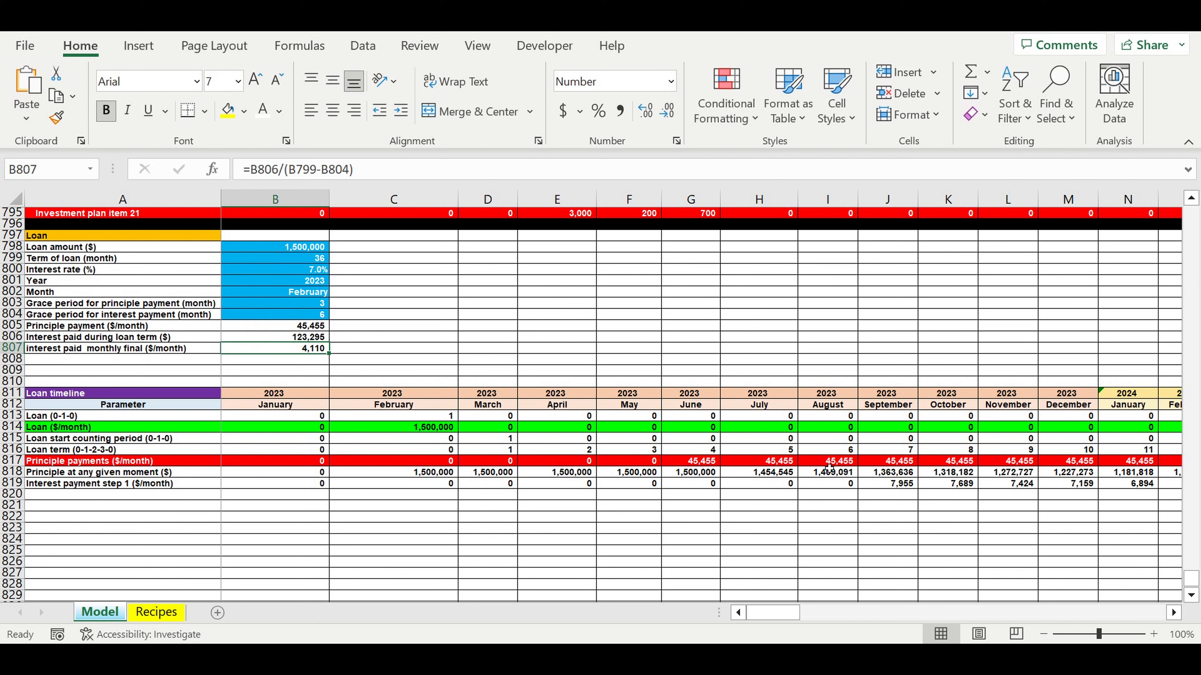
{"action": "left_click", "coordinate": [902, 485]}
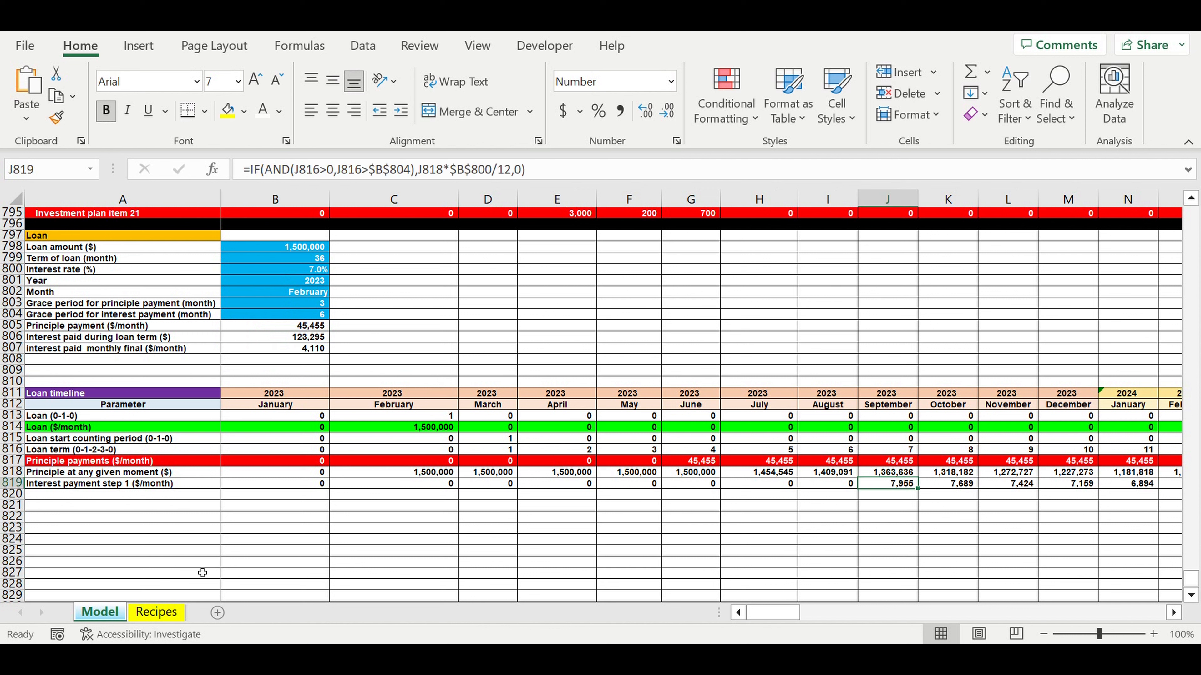
Copy the row label from A819 into A820 and remove the number so it reads "Interest payment step ($/month)"
{"action": "left_click", "coordinate": [70, 486]}
{"action": "left_click_drag", "start_coordinate": [227, 493], "coordinate": [227, 500]}
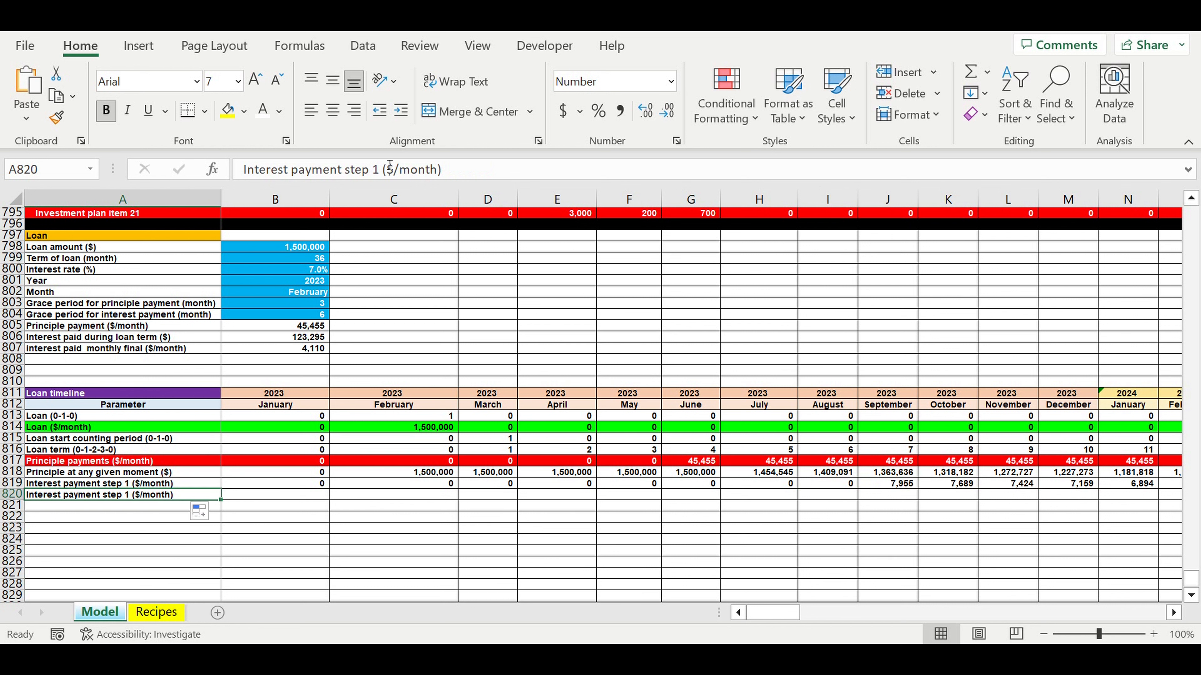
{"action": "left_click", "coordinate": [384, 171]}
{"action": "key", "text": "BackSpace"}
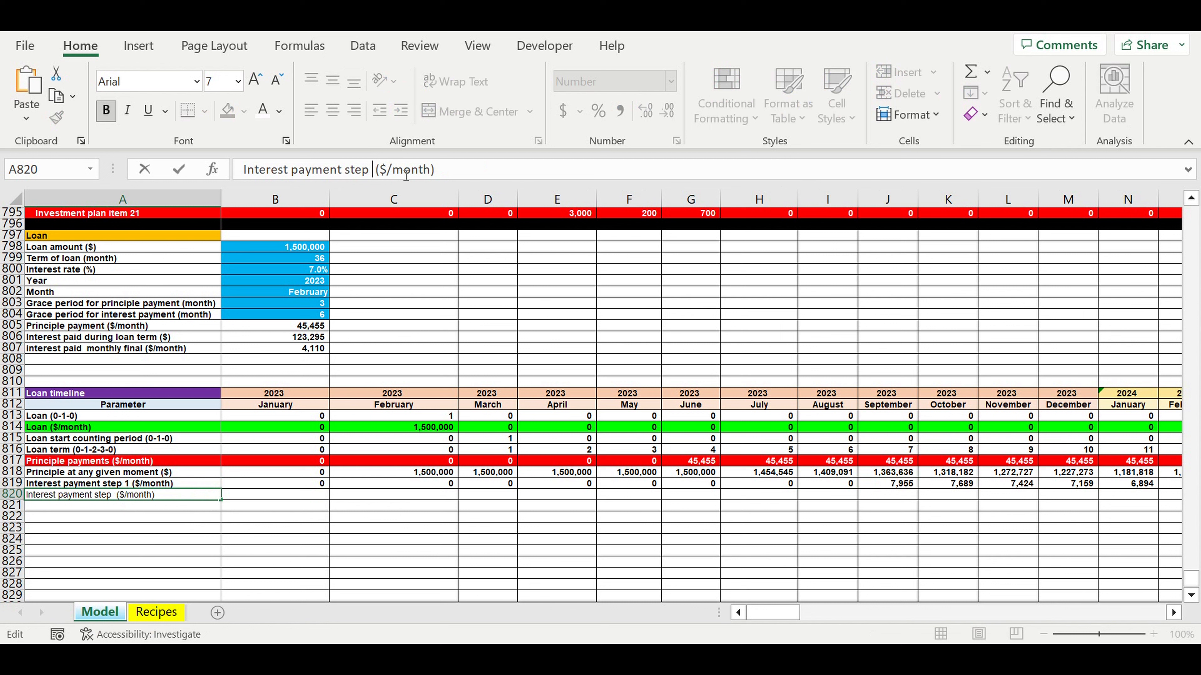
{"action": "left_click", "coordinate": [276, 562]}
Enter the formula =IF(B819>0,$B$807,0) in B820 for the January 2023 interest payment
{"action": "left_click", "coordinate": [298, 496]}
{"action": "type", "text": "="}
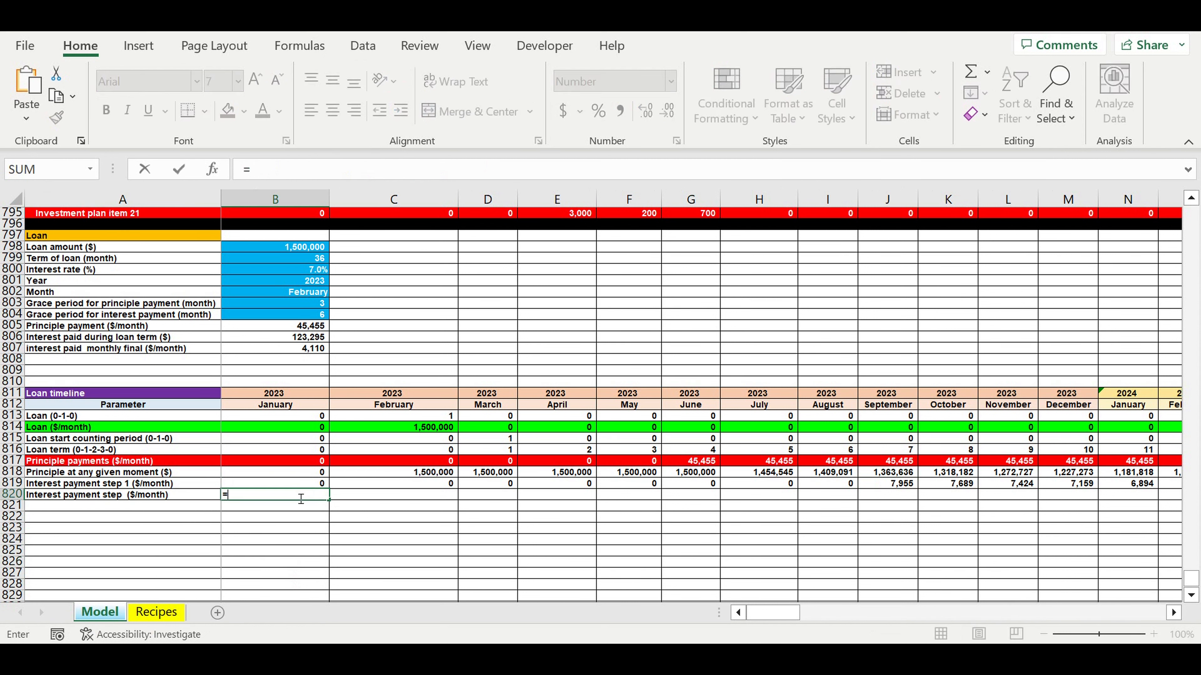
{"action": "type", "text": "if("}
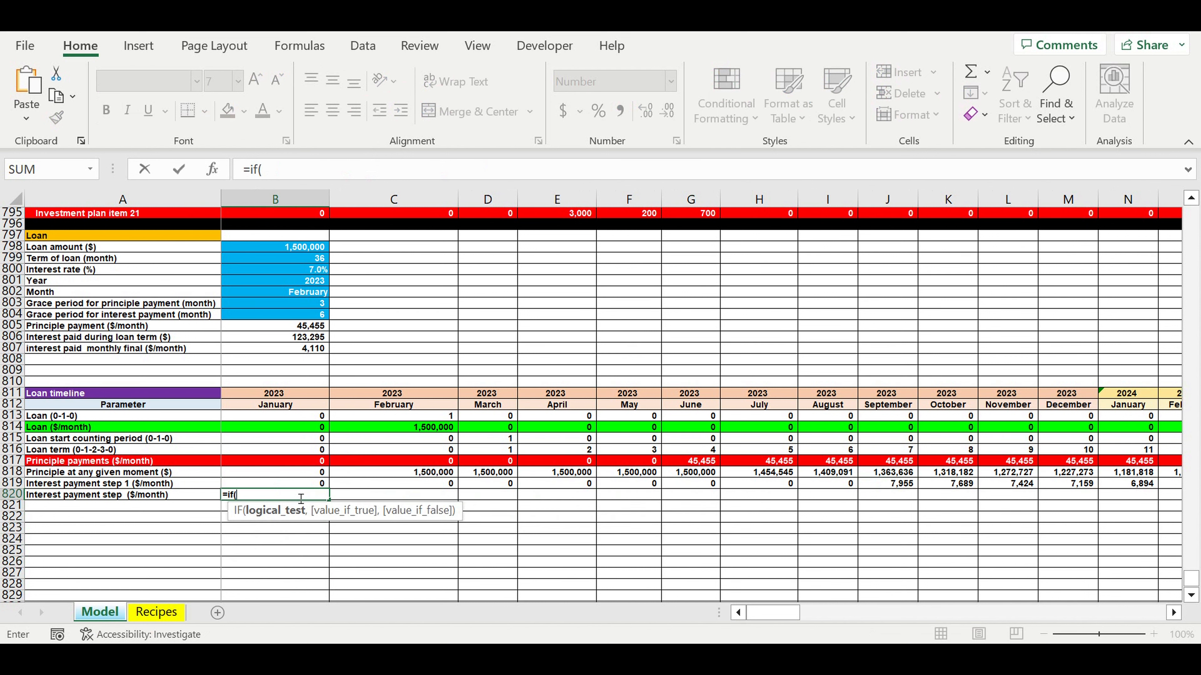
{"action": "left_click", "coordinate": [290, 486]}
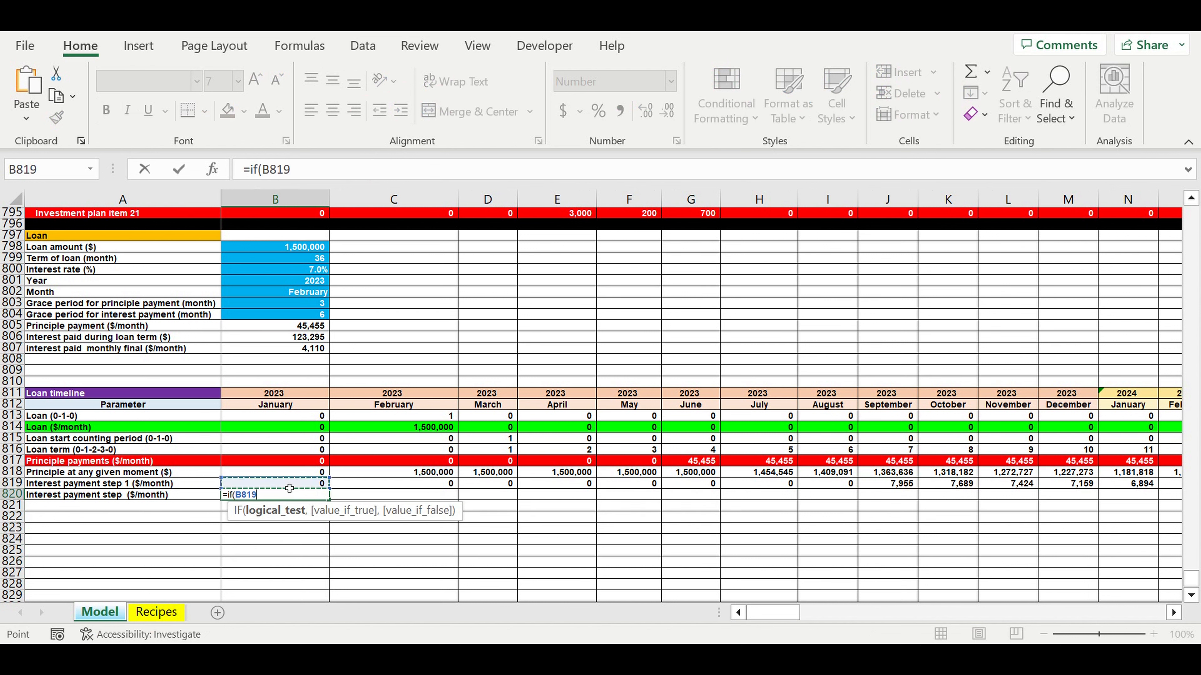
{"action": "type", "text": ">0,"}
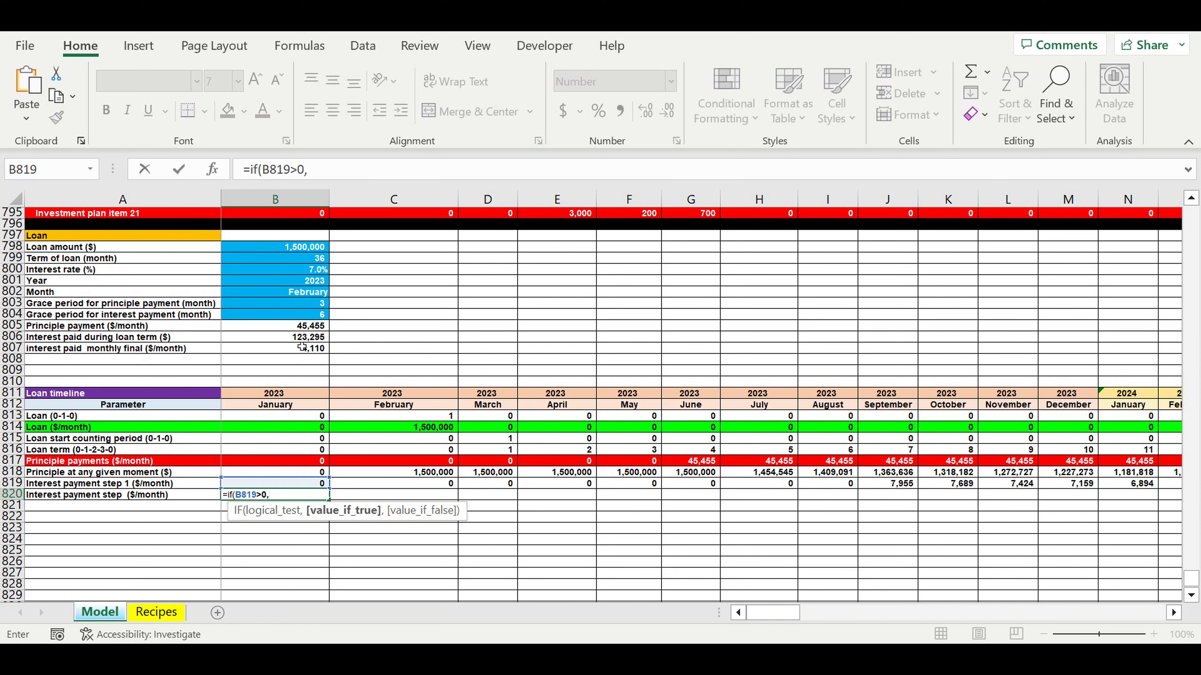
{"action": "left_click", "coordinate": [281, 355]}
{"action": "left_click", "coordinate": [310, 169]}
{"action": "type", "text": "$B807"}
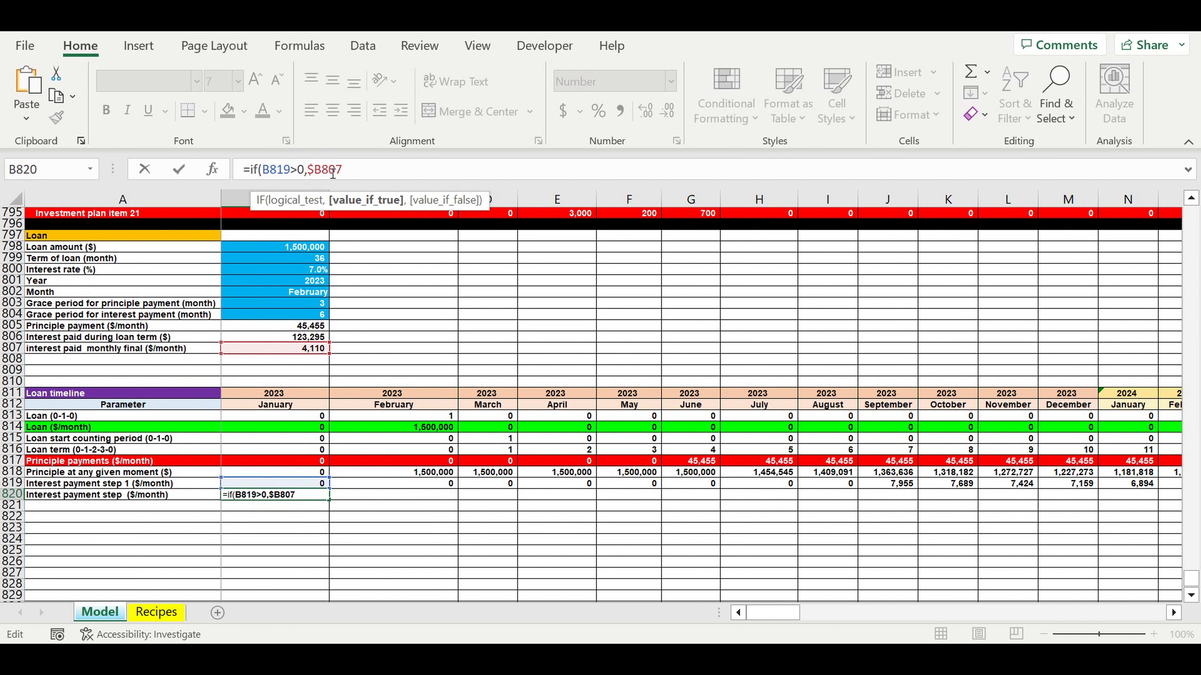
{"action": "left_click", "coordinate": [321, 171]}
{"action": "type", "text": "$"}
{"action": "left_click", "coordinate": [401, 173]}
{"action": "type", "text": ","}
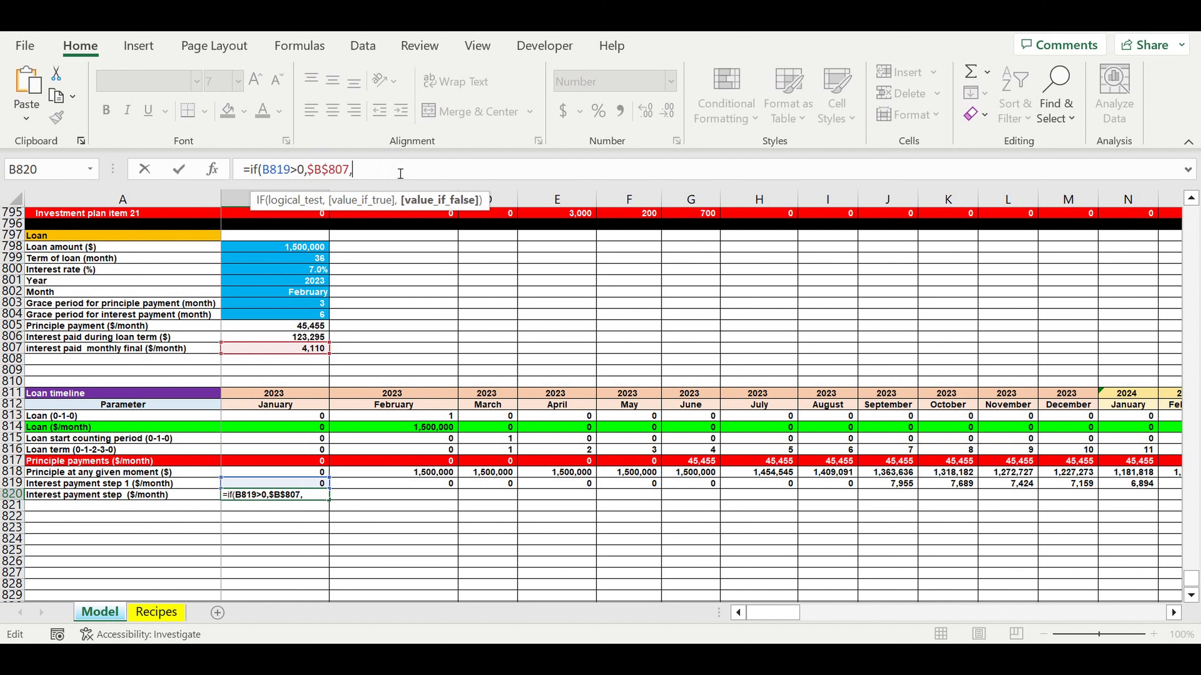
{"action": "type", "text": "0)"}
{"action": "key", "text": "Return"}
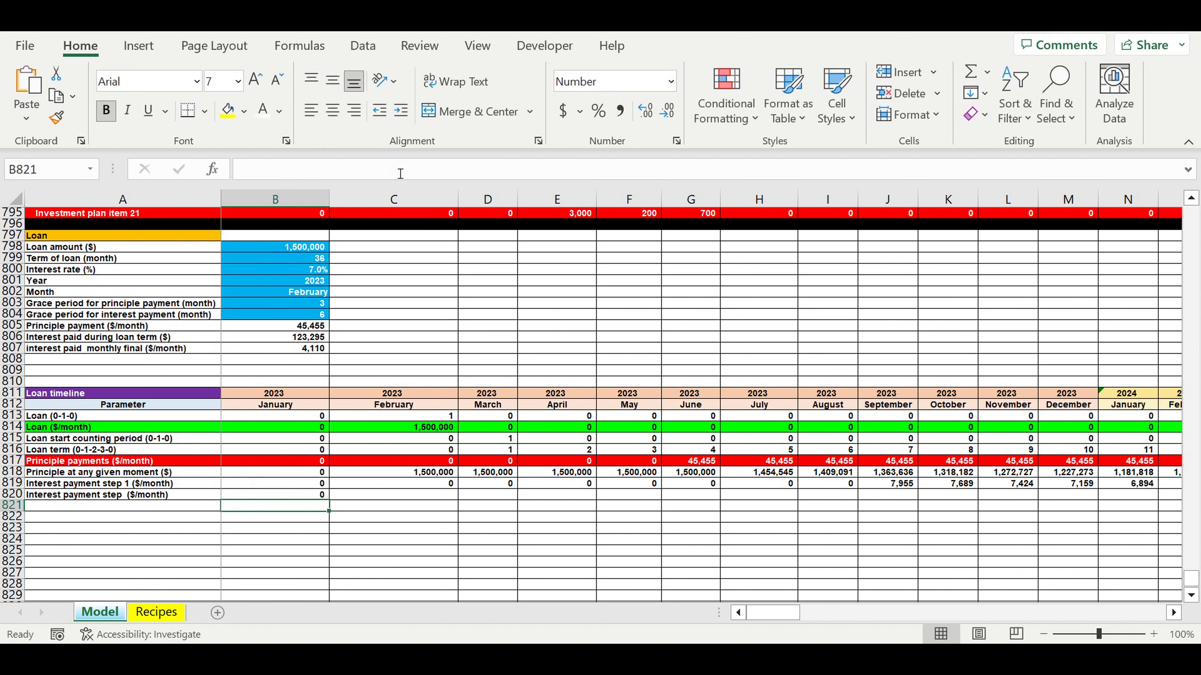
Extend the interest payment formula from B820 across row 820 through December 2032 in column DQ
{"action": "left_click", "coordinate": [304, 494]}
{"action": "left_click_drag", "start_coordinate": [329, 500], "coordinate": [876, 564]}
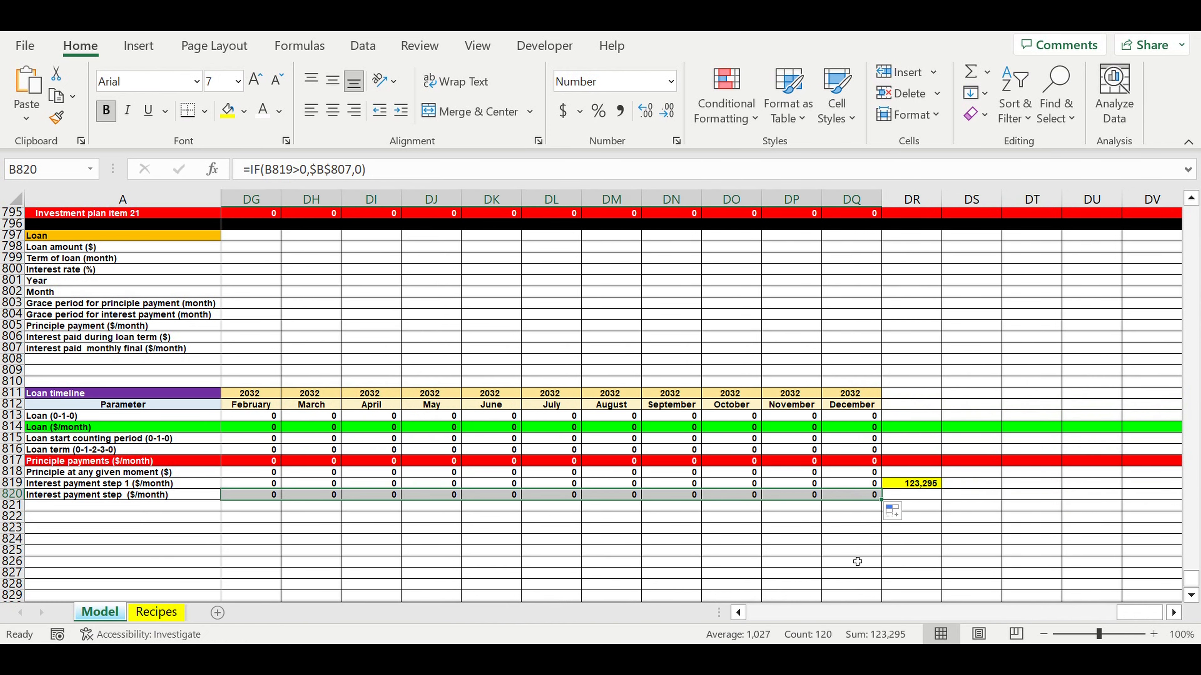
{"action": "left_click", "coordinate": [875, 564]}
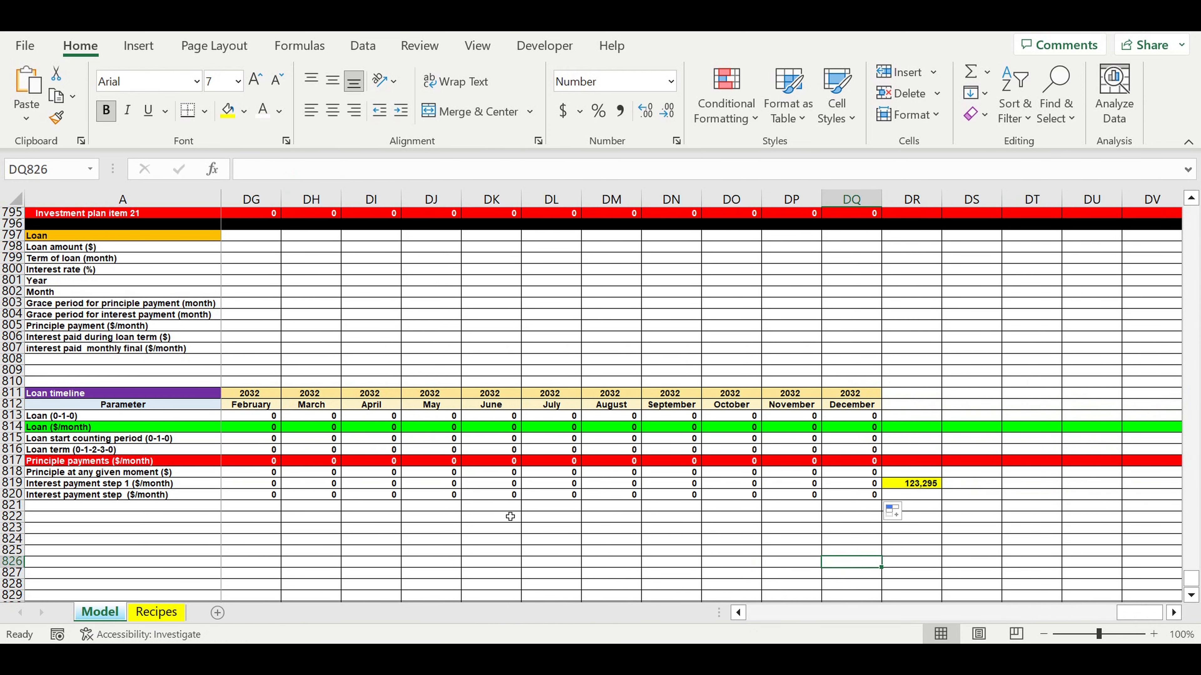
Fill the entire interest payment row 820 with the standard red color
{"action": "left_click", "coordinate": [10, 496]}
{"action": "left_click", "coordinate": [263, 110]}
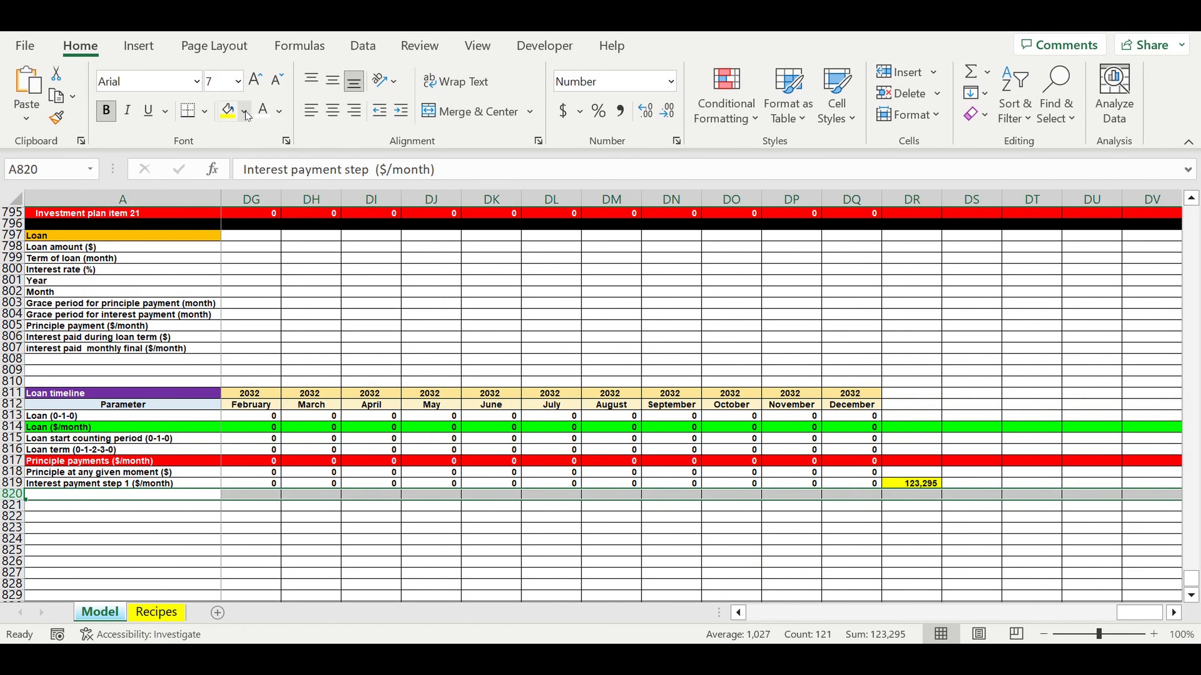
{"action": "left_click", "coordinate": [246, 112]}
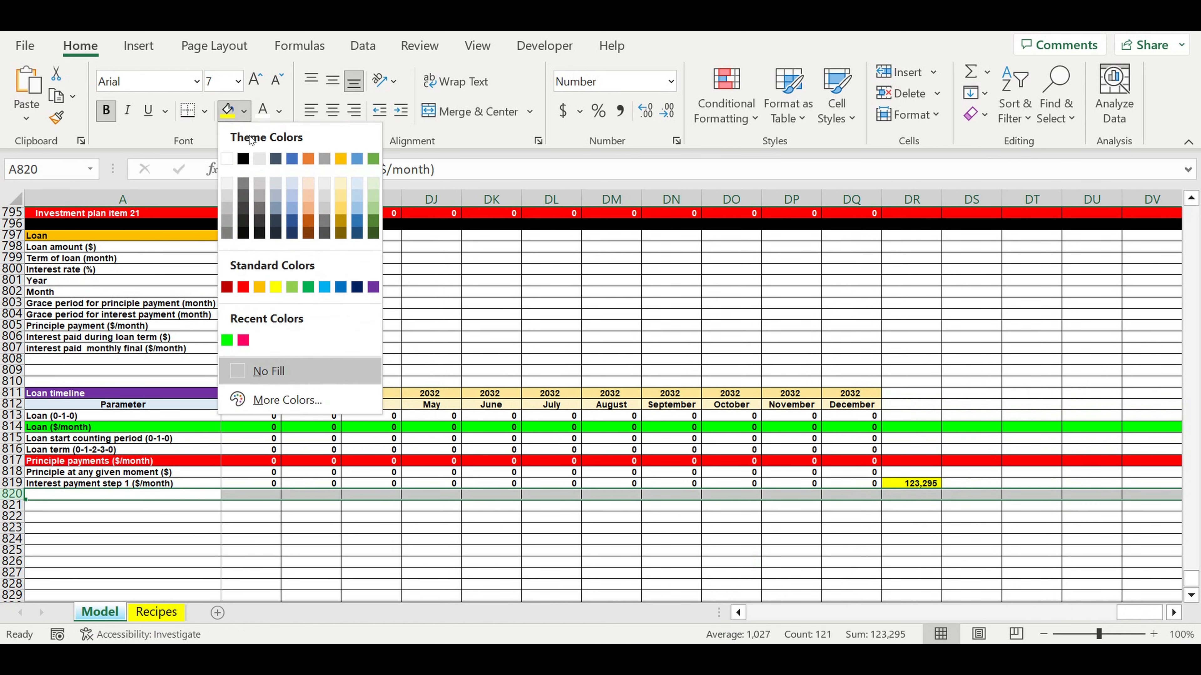
{"action": "left_click", "coordinate": [243, 289]}
{"action": "left_click", "coordinate": [950, 518]}
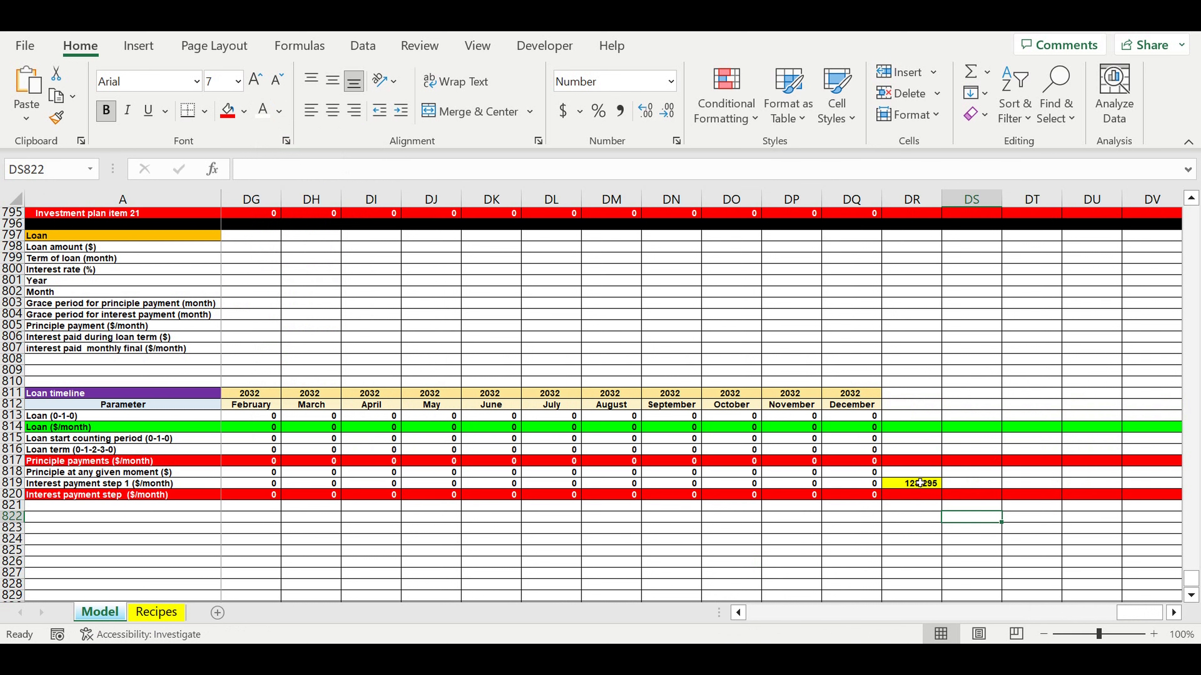
Copy the yellow total cell DR819 into DR820 so it sums B820:DQ820
{"action": "left_click", "coordinate": [919, 483]}
{"action": "key", "text": "ctrl+c"}
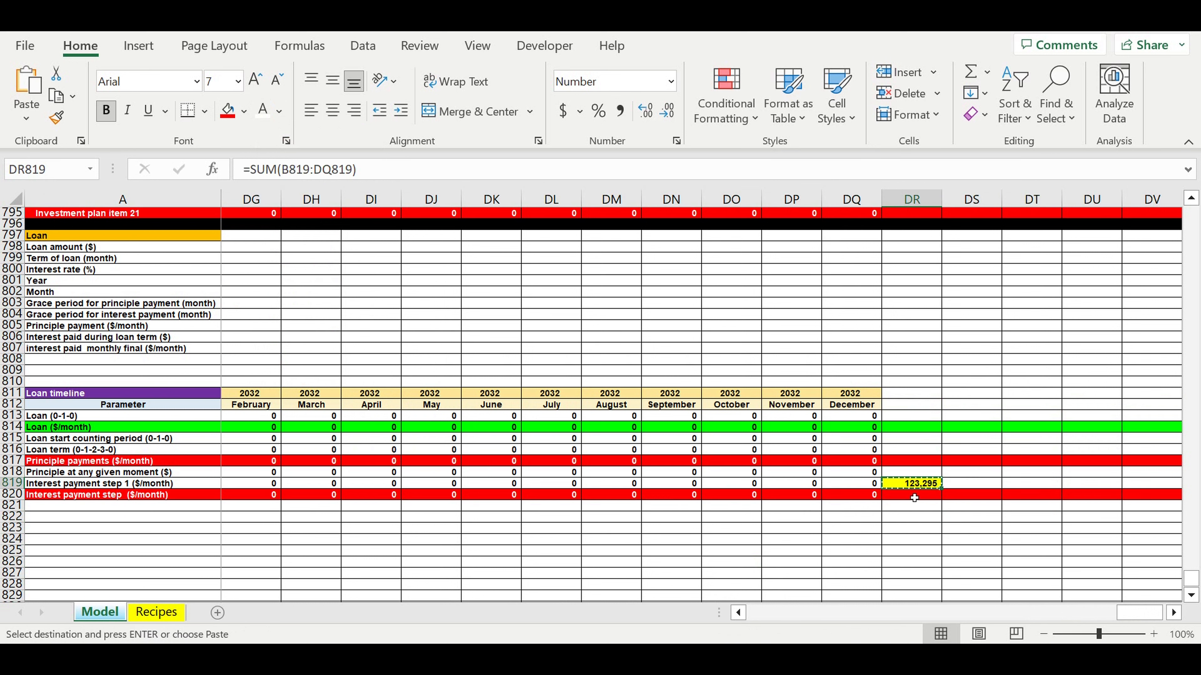
{"action": "left_click", "coordinate": [912, 494]}
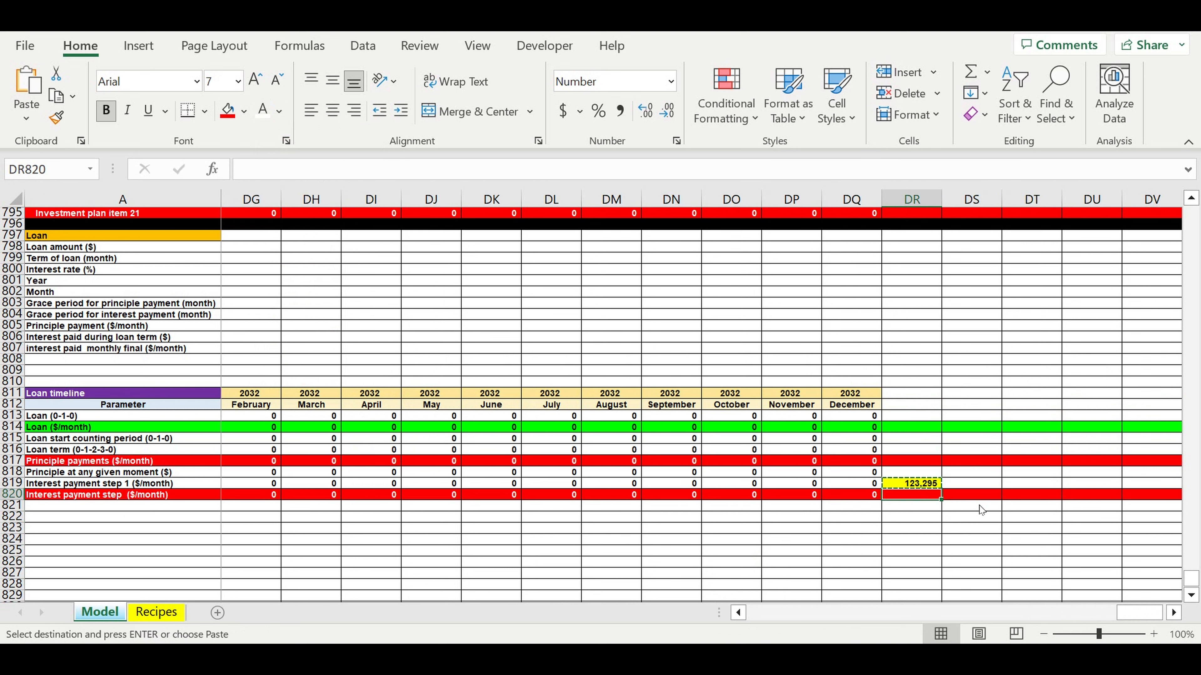
{"action": "key", "text": "ctrl+v"}
{"action": "left_click", "coordinate": [914, 538]}
{"action": "left_click", "coordinate": [917, 495]}
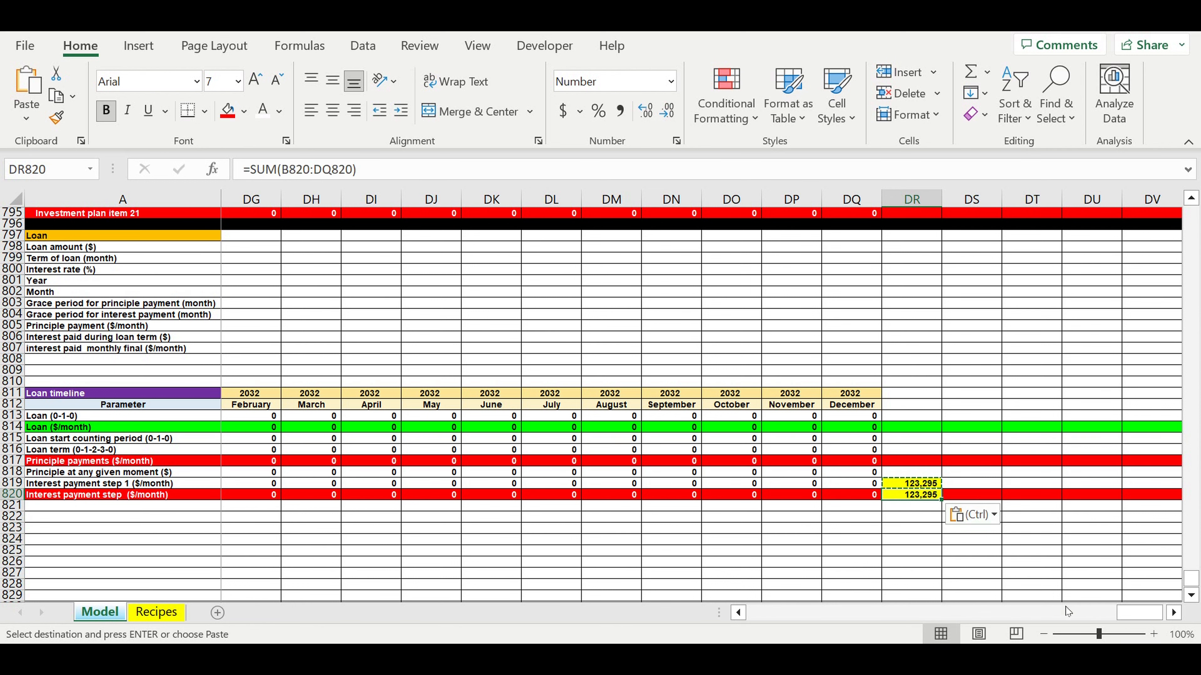
Compare the level monthly interest payments in row 820 with the step 1 payments in row 819 from September 2023 onward
{"action": "left_click_drag", "start_coordinate": [1129, 613], "coordinate": [771, 613]}
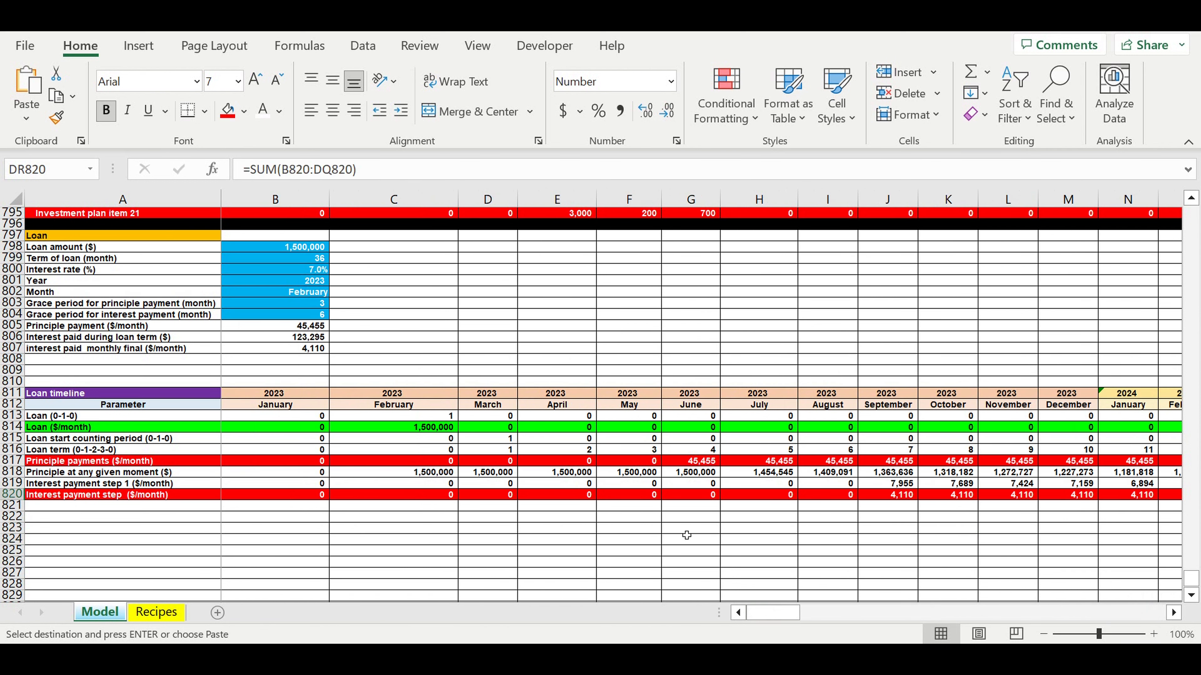
{"action": "left_click", "coordinate": [908, 496]}
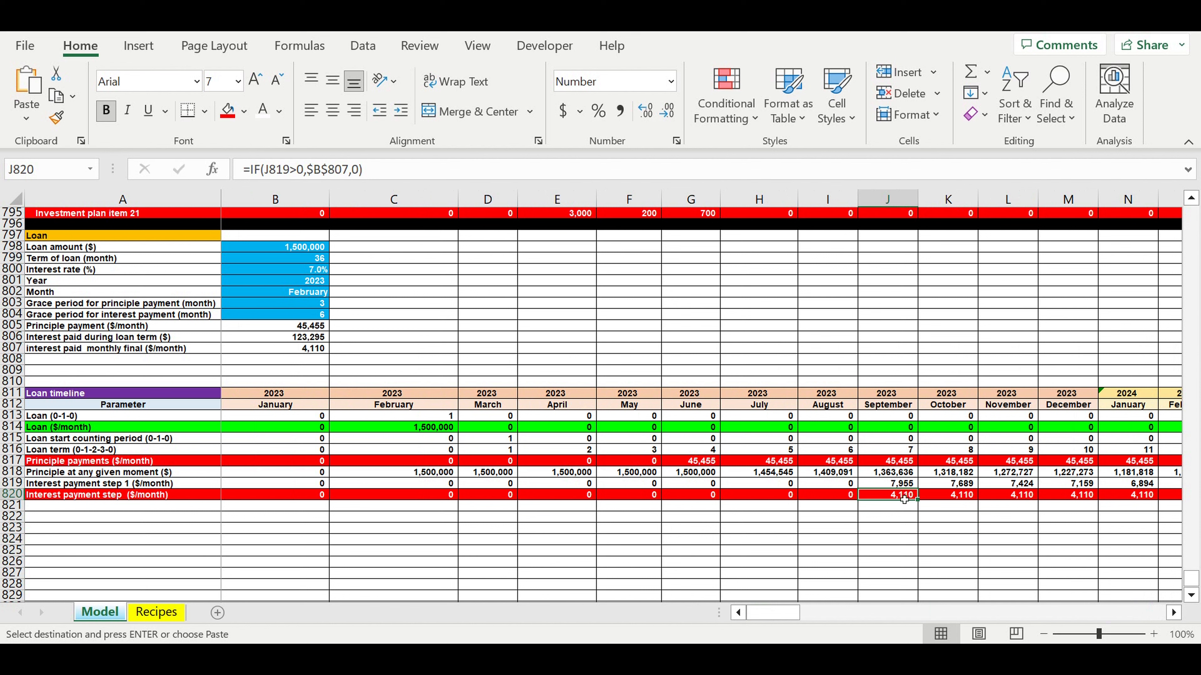
{"action": "left_click_drag", "start_coordinate": [904, 499], "coordinate": [1115, 500]}
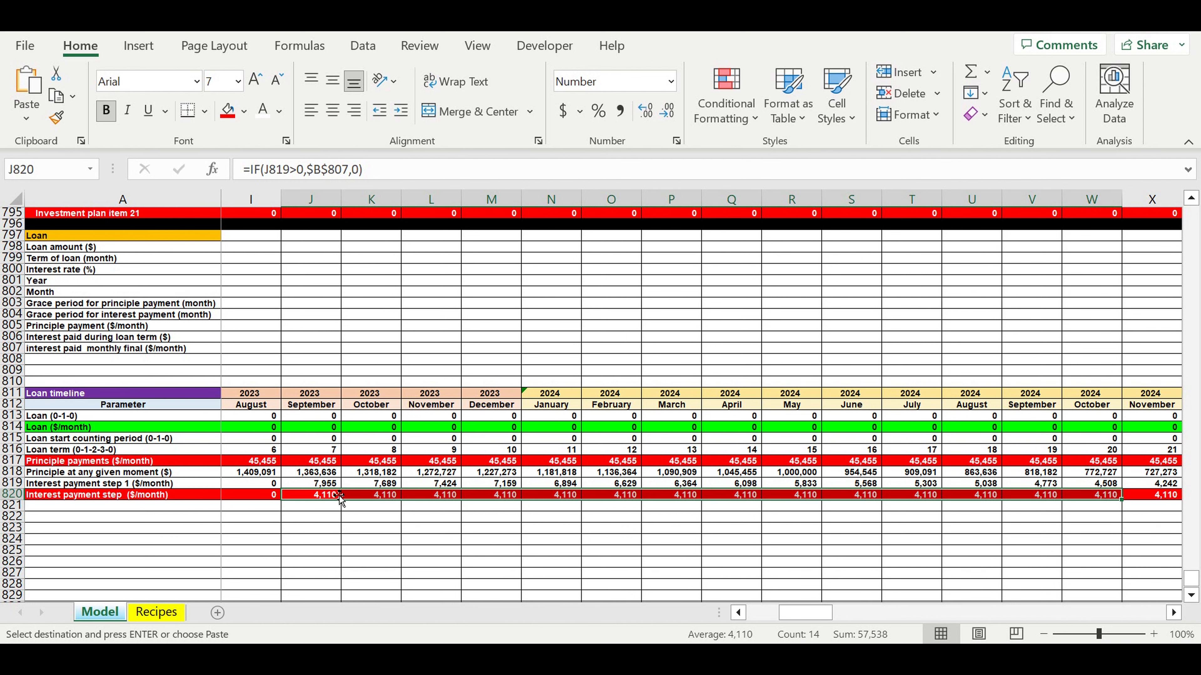
{"action": "left_click_drag", "start_coordinate": [323, 484], "coordinate": [1198, 492]}
{"action": "left_click", "coordinate": [1069, 542]}
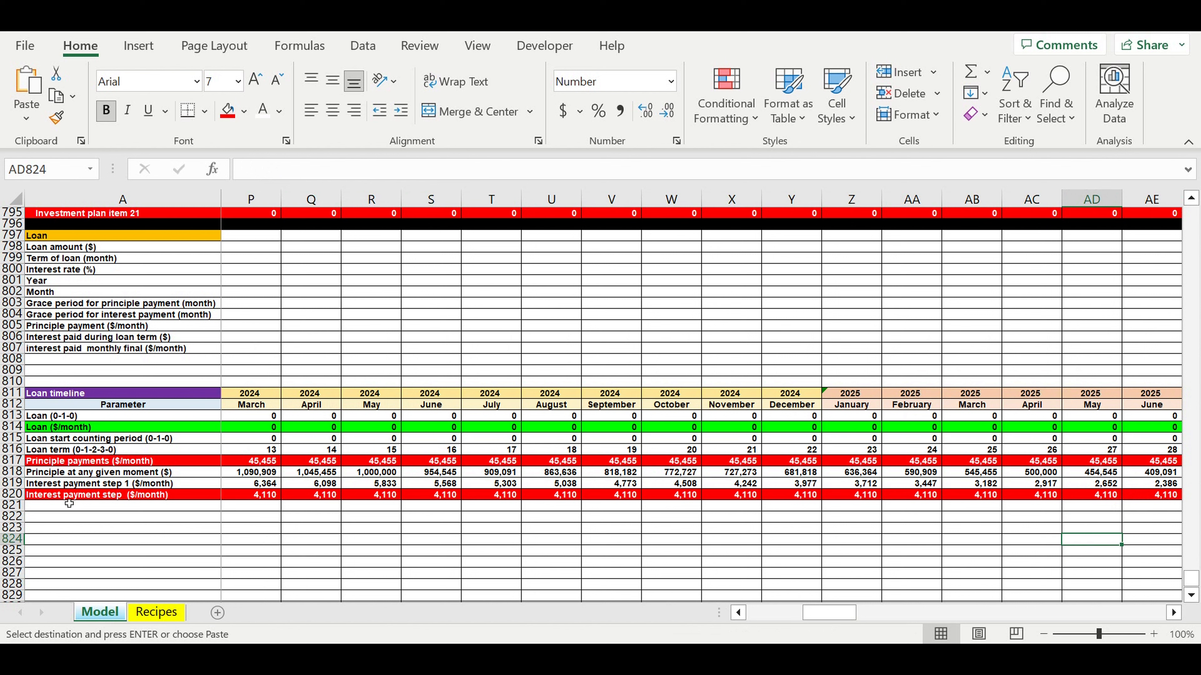
Fill the entire row 821 below the loan timeline with black
{"action": "left_click", "coordinate": [12, 505]}
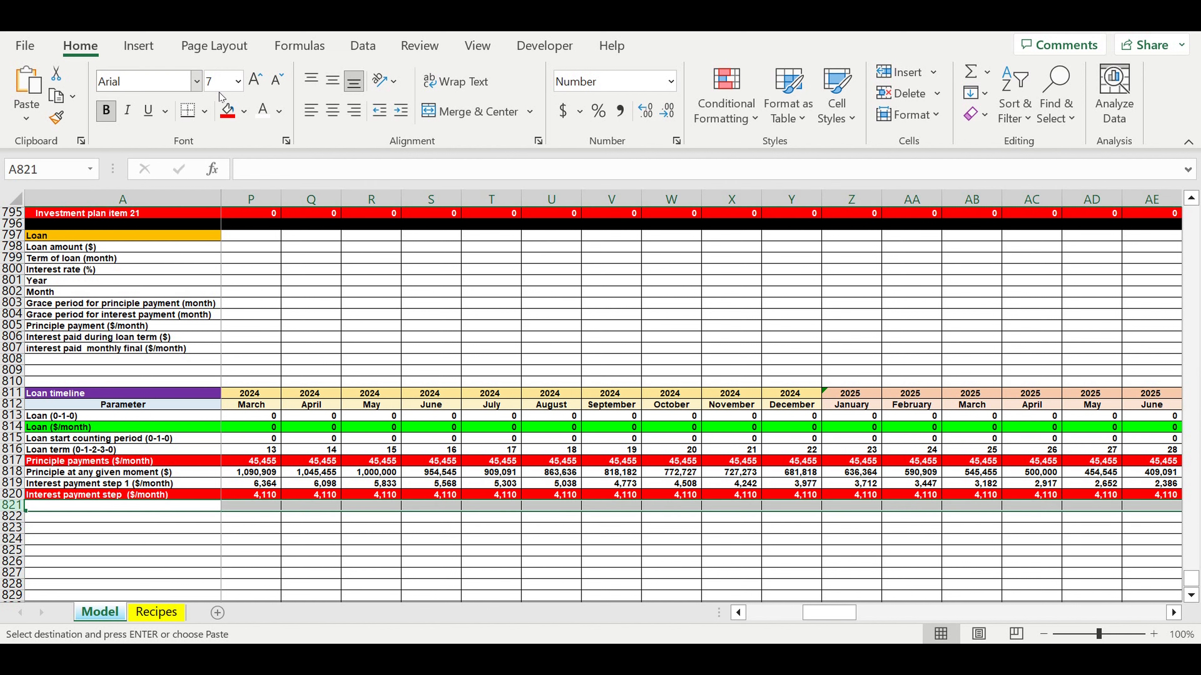
{"action": "left_click", "coordinate": [244, 110]}
{"action": "left_click", "coordinate": [244, 158]}
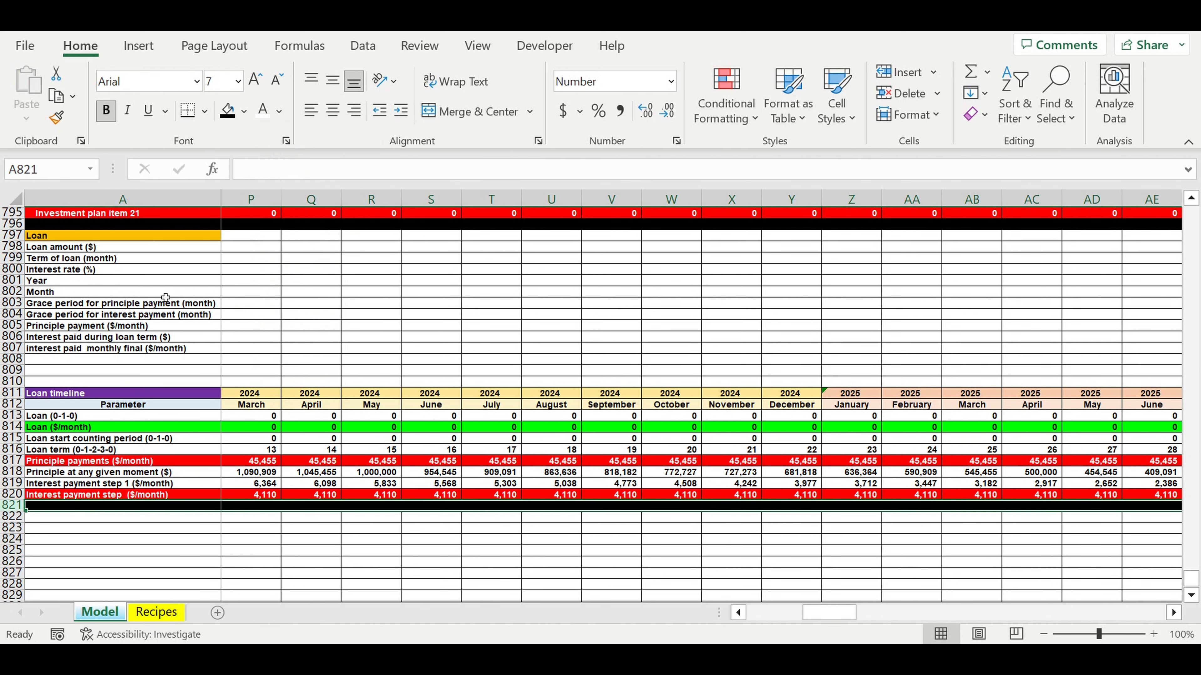
Indent the loan timeline parameter labels in A813:A820 by one level
{"action": "left_click_drag", "start_coordinate": [99, 416], "coordinate": [97, 496]}
{"action": "left_click", "coordinate": [399, 111]}
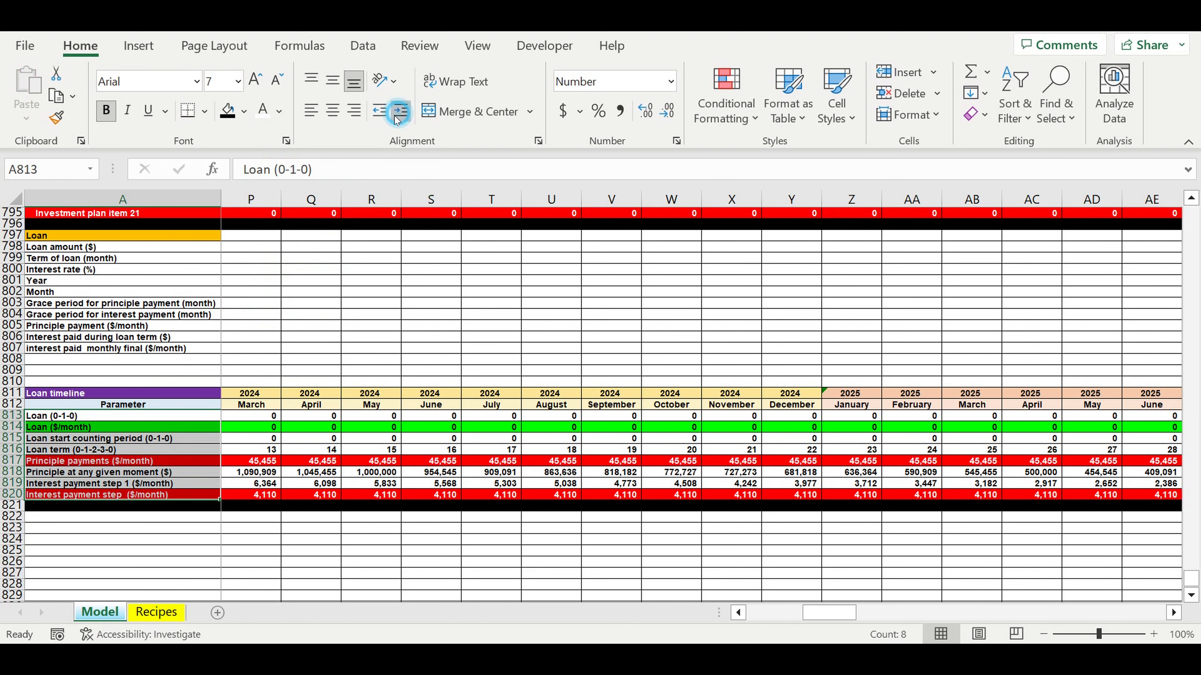
{"action": "left_click", "coordinate": [469, 406]}
Fill the entire empty row 810 above the loan timeline header with black
{"action": "left_click_drag", "start_coordinate": [801, 615], "coordinate": [620, 619]}
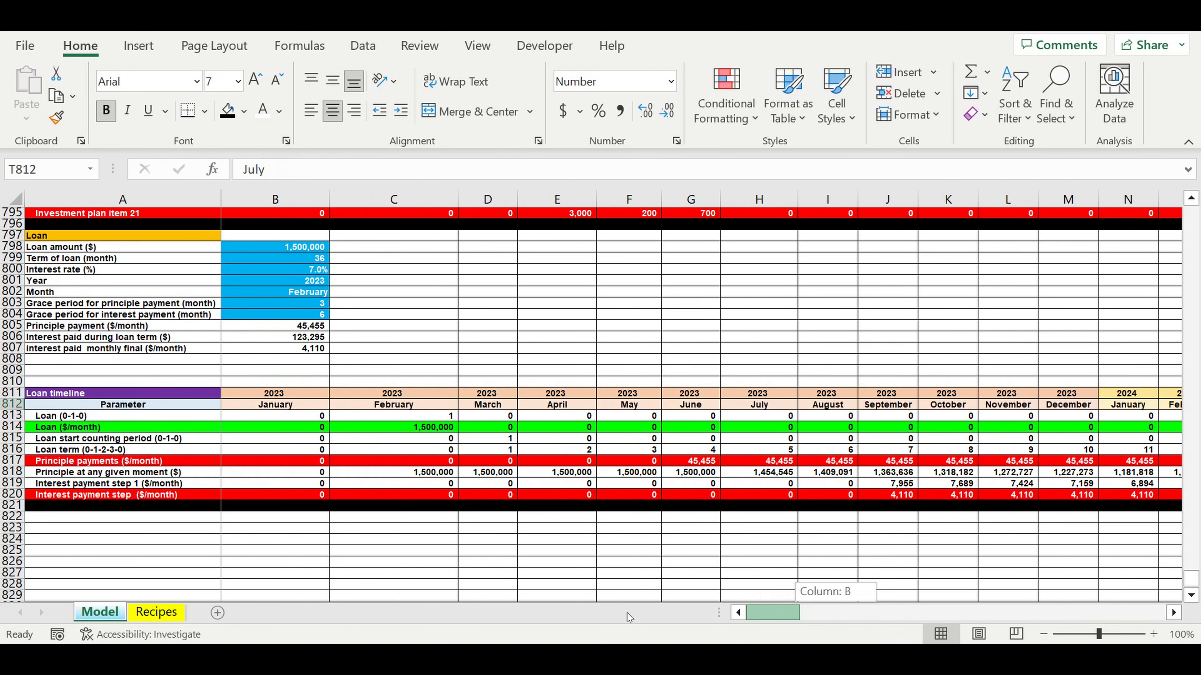
{"action": "left_click", "coordinate": [12, 380]}
{"action": "left_click", "coordinate": [227, 110]}
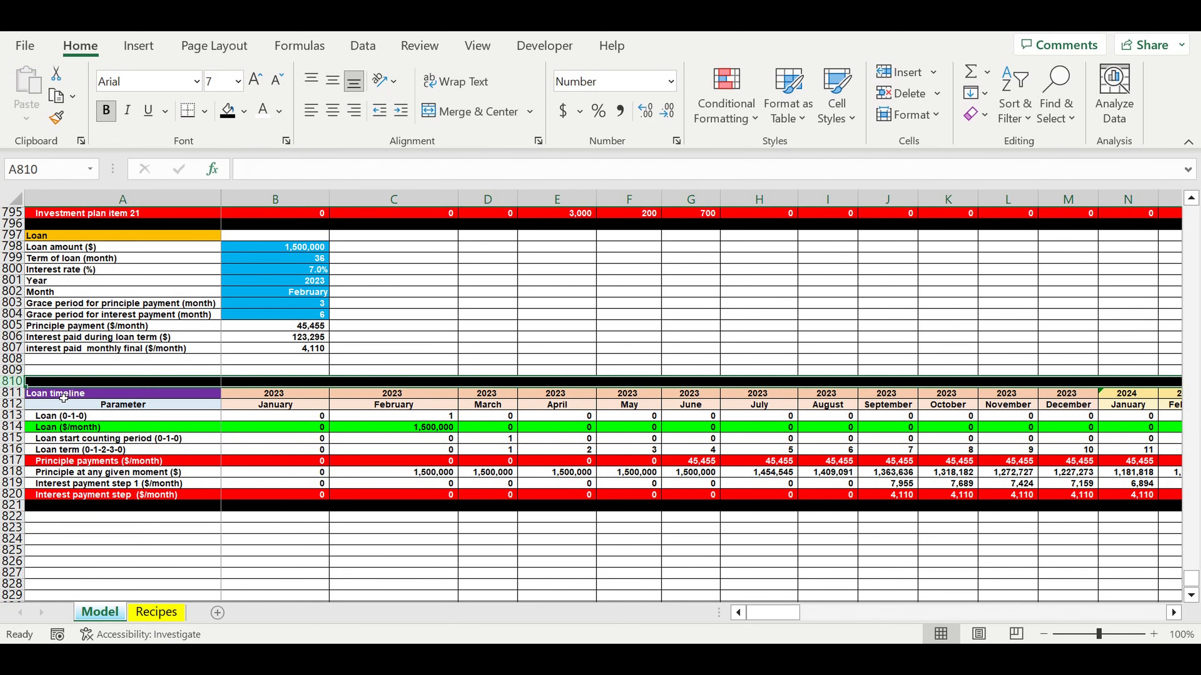
Delete the empty rows 808 and 809 between the loan inputs and the black separator row
{"action": "left_click_drag", "start_coordinate": [17, 361], "coordinate": [16, 364]}
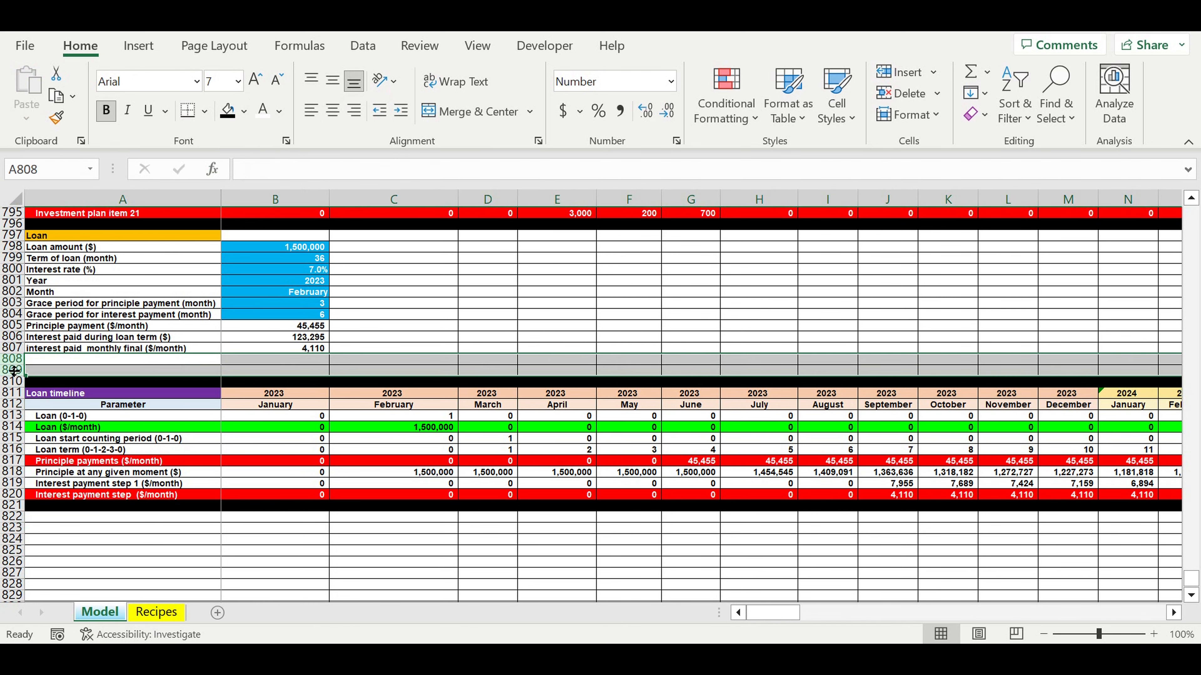
{"action": "right_click", "coordinate": [15, 362]}
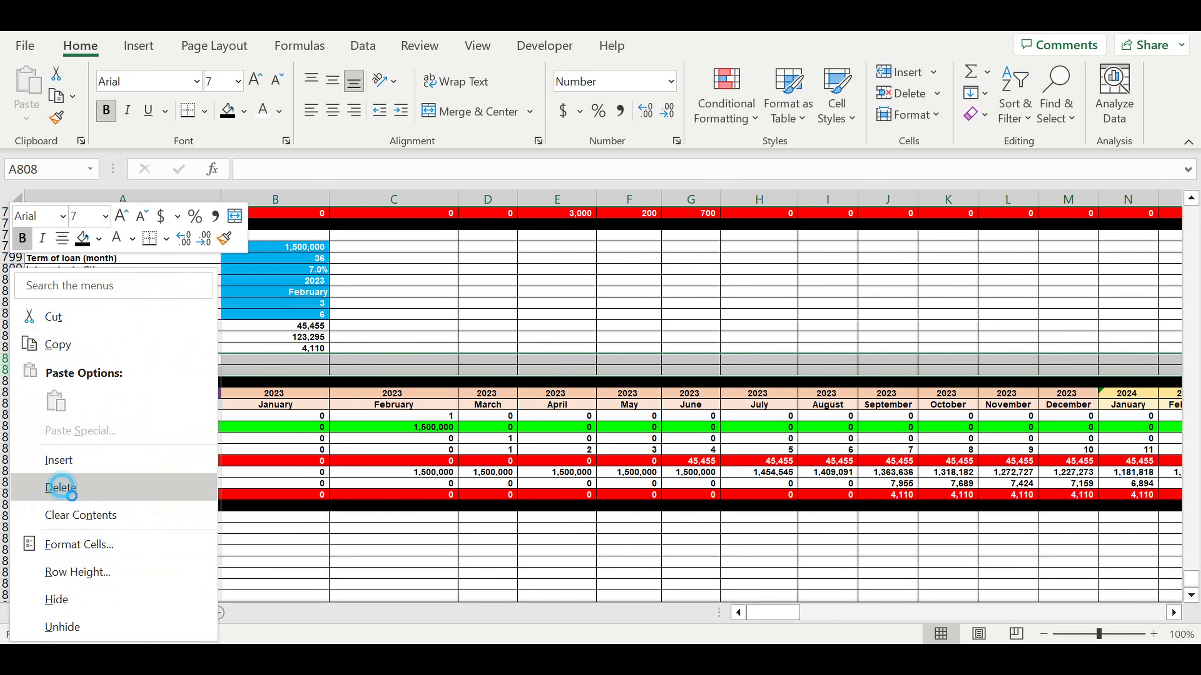
{"action": "left_click", "coordinate": [60, 488]}
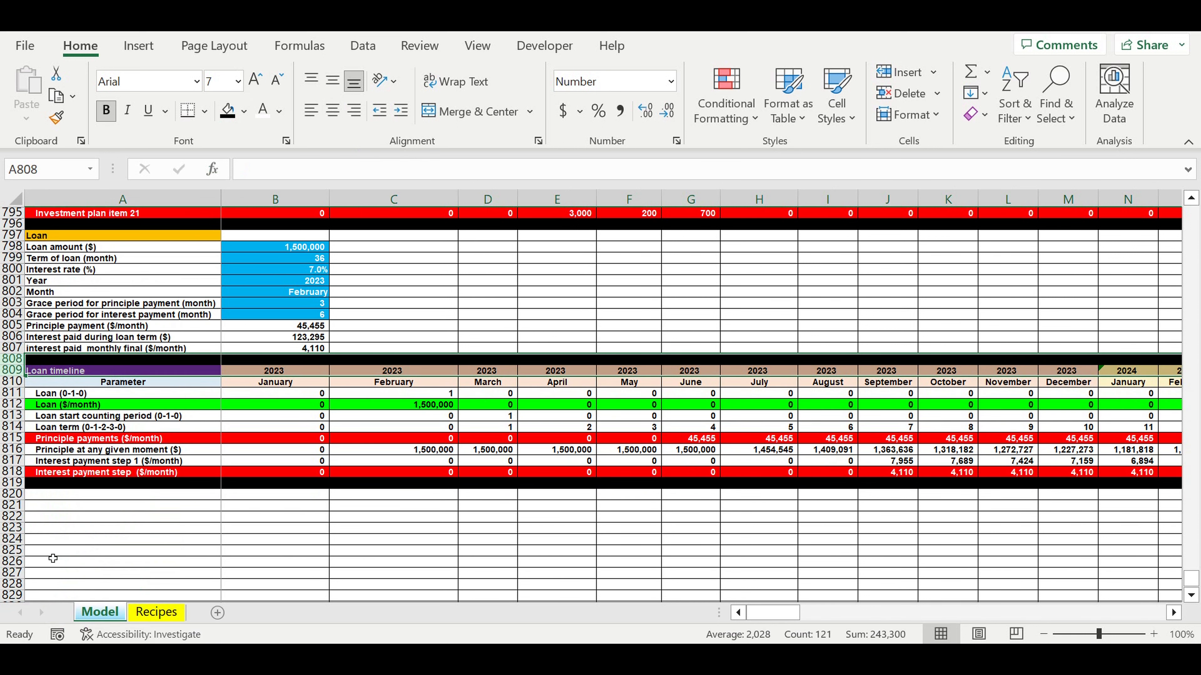
{"action": "left_click", "coordinate": [52, 550]}
{"action": "left_click", "coordinate": [450, 261]}
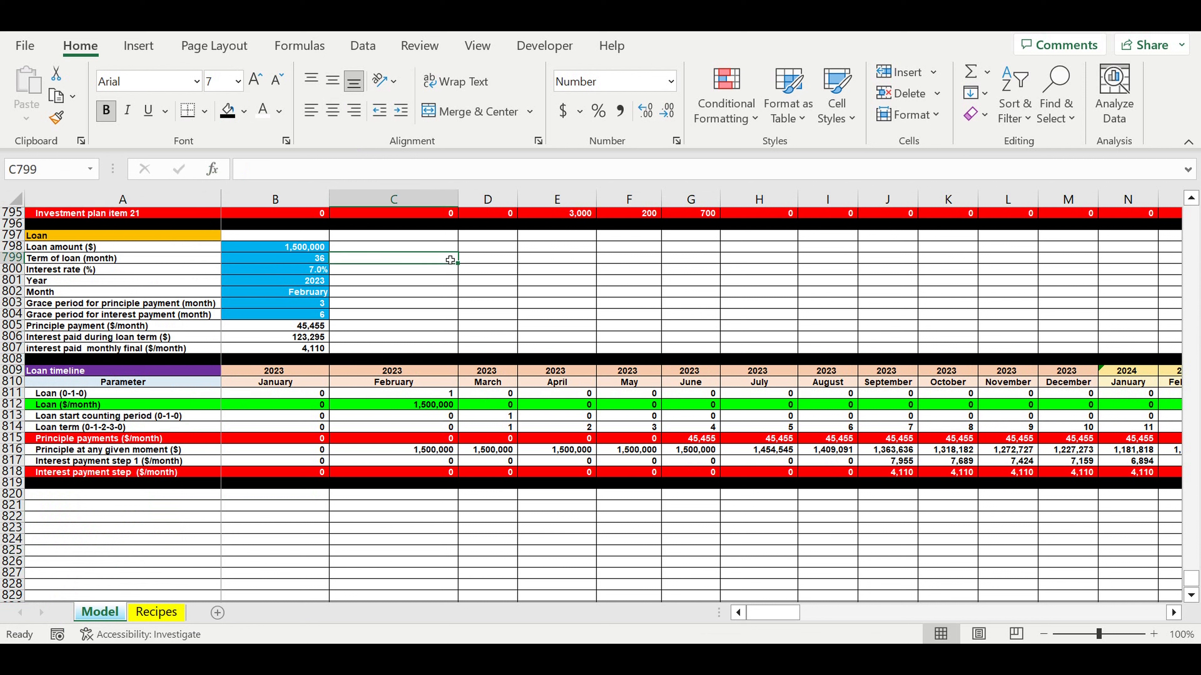
Set the loan's start month in B802 to June and check the loan amount formula in the June 2023 column
{"action": "left_click", "coordinate": [285, 293]}
{"action": "left_click", "coordinate": [335, 293]}
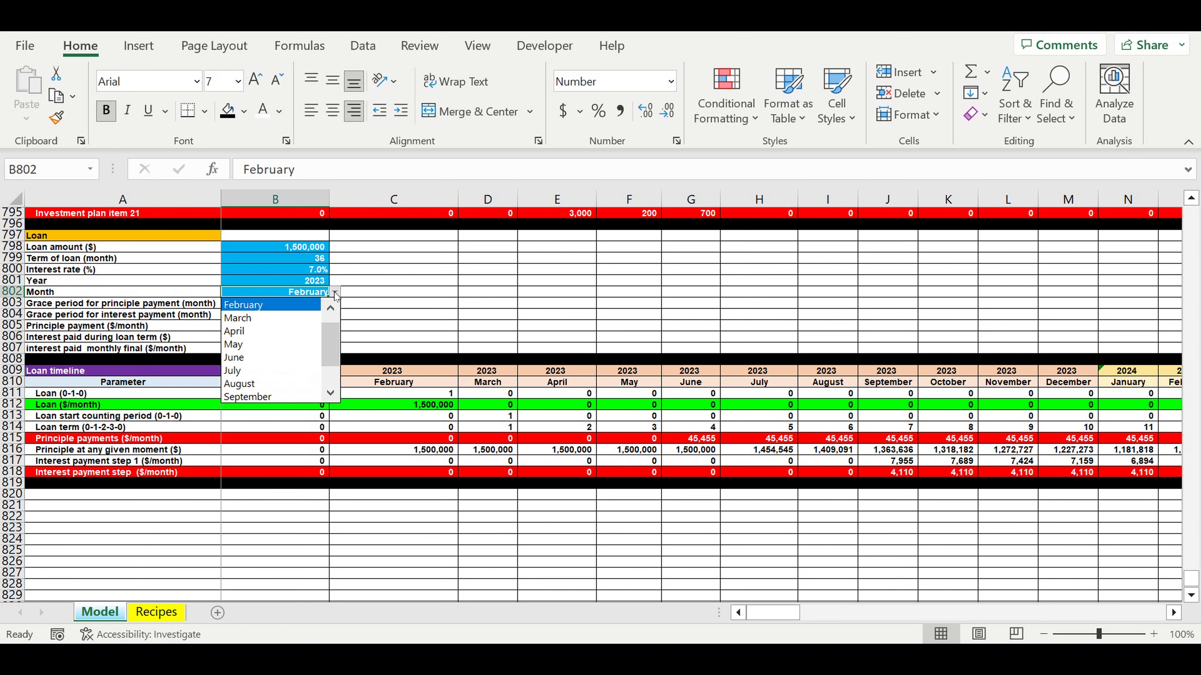
{"action": "left_click", "coordinate": [259, 357]}
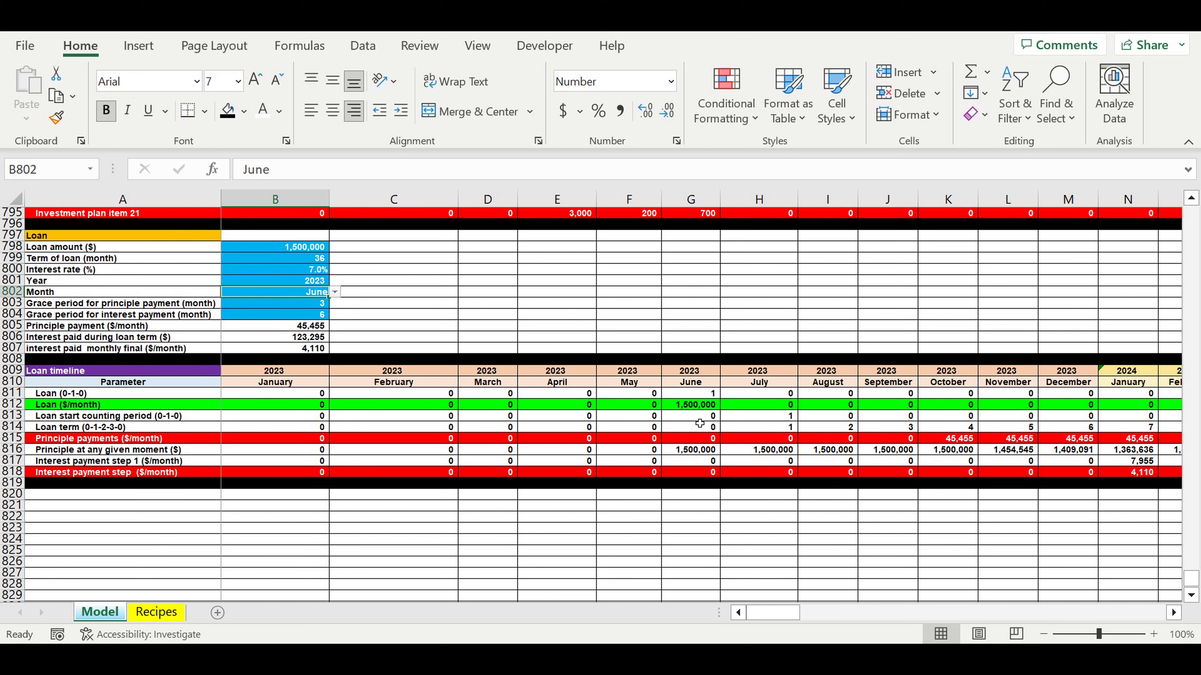
{"action": "left_click", "coordinate": [696, 406]}
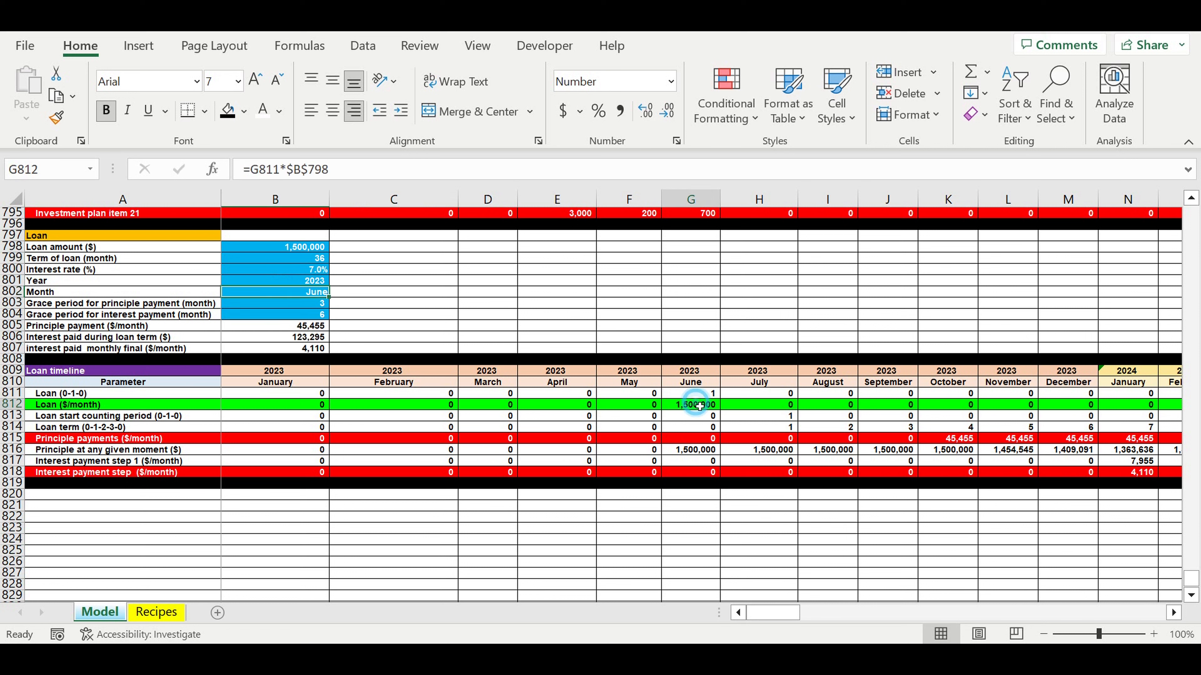
Set the principal and interest grace periods in B803 and B804 to 0 months and check the payment rows from July 2023
{"action": "left_click", "coordinate": [286, 308]}
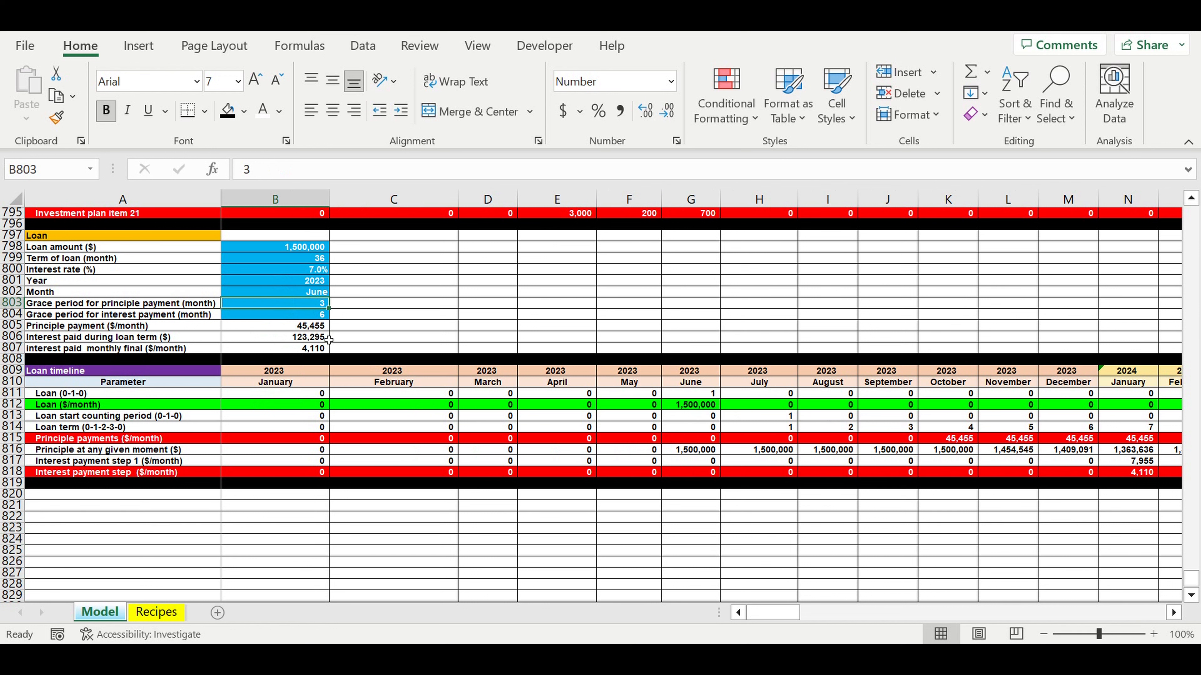
{"action": "type", "text": "0"}
{"action": "key", "text": "Return"}
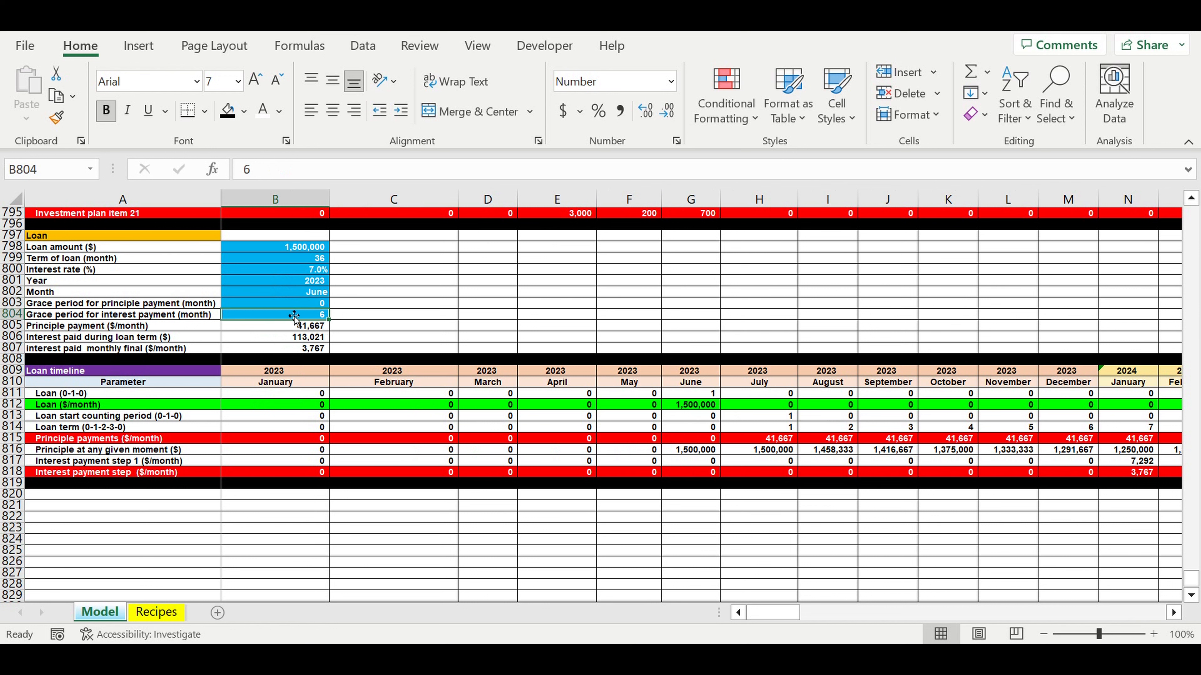
{"action": "type", "text": "0"}
{"action": "key", "text": "Return"}
{"action": "left_click", "coordinate": [861, 506]}
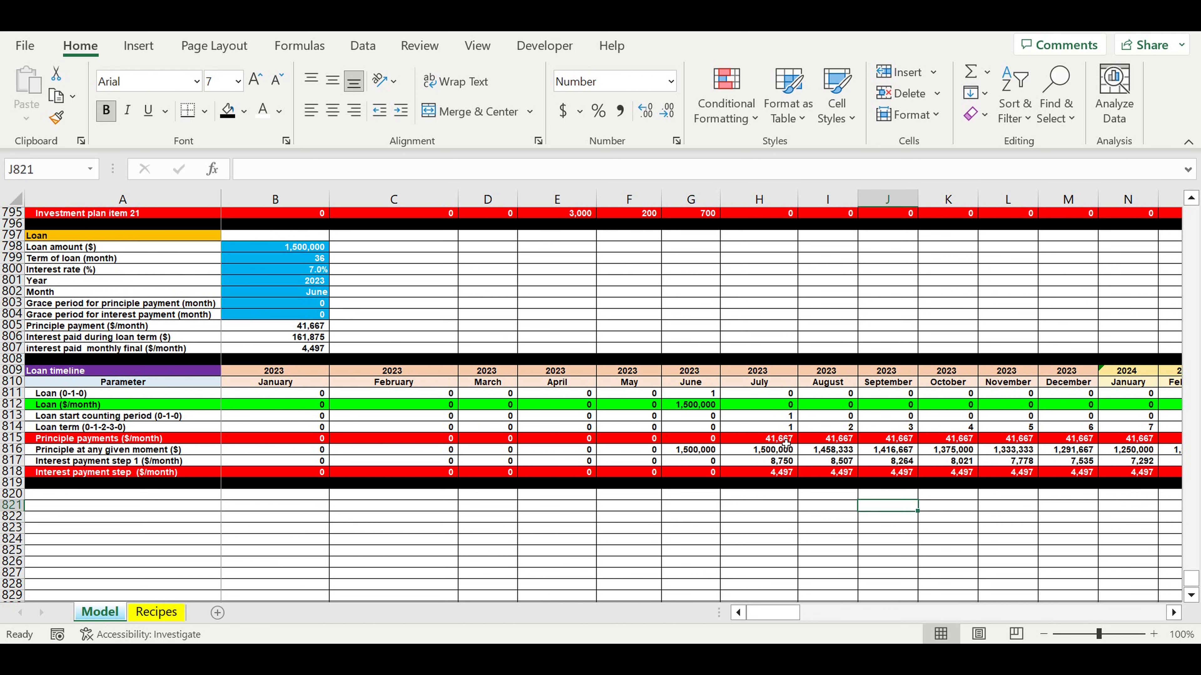
{"action": "left_click", "coordinate": [785, 440]}
{"action": "left_click", "coordinate": [793, 475]}
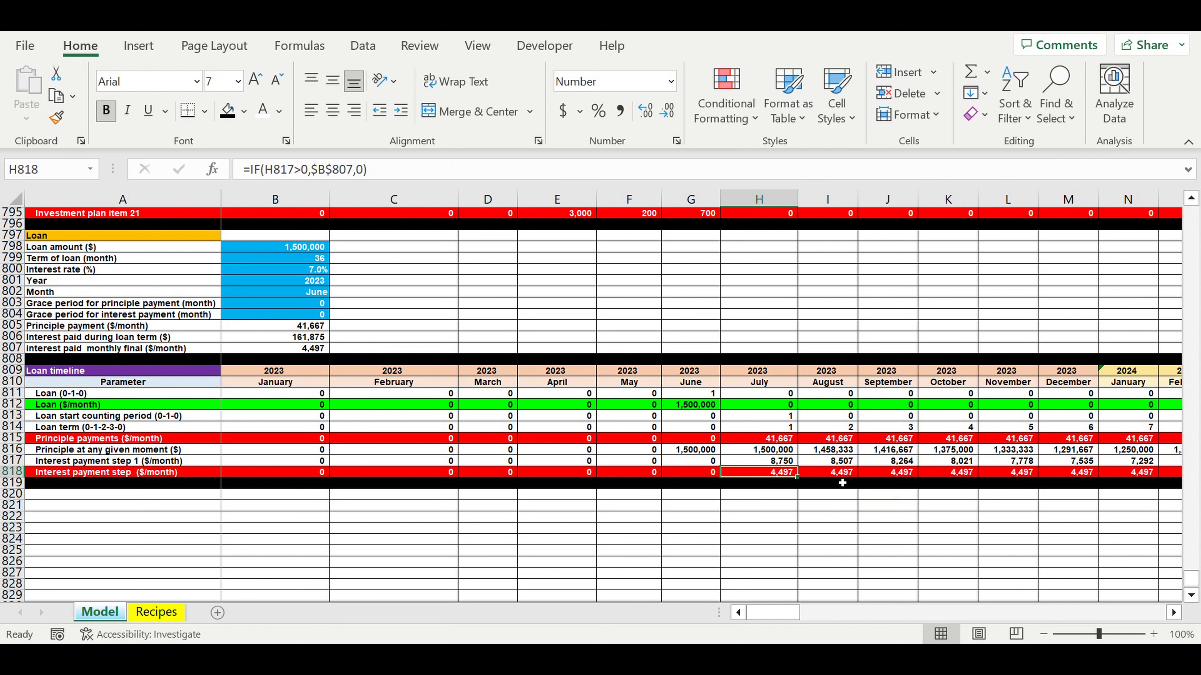
{"action": "left_click", "coordinate": [842, 475]}
{"action": "left_click", "coordinate": [974, 474]}
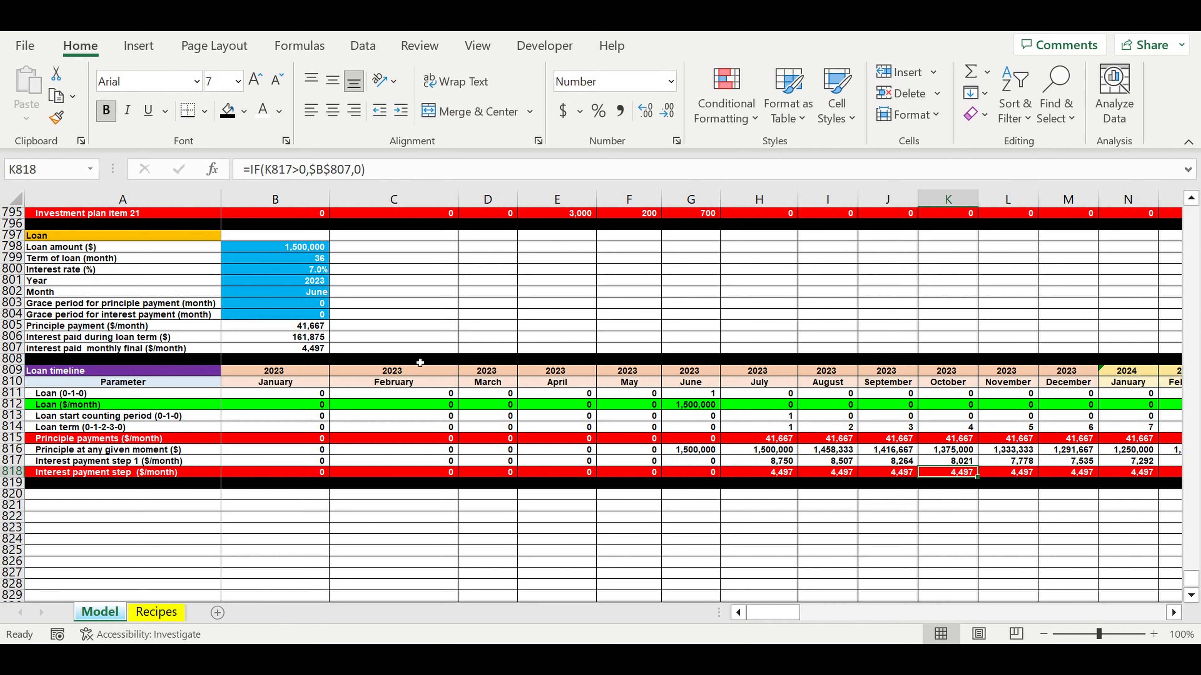
Set the grace period for principal payment to 6 months and for interest payment to 3 months
{"action": "left_click", "coordinate": [291, 304]}
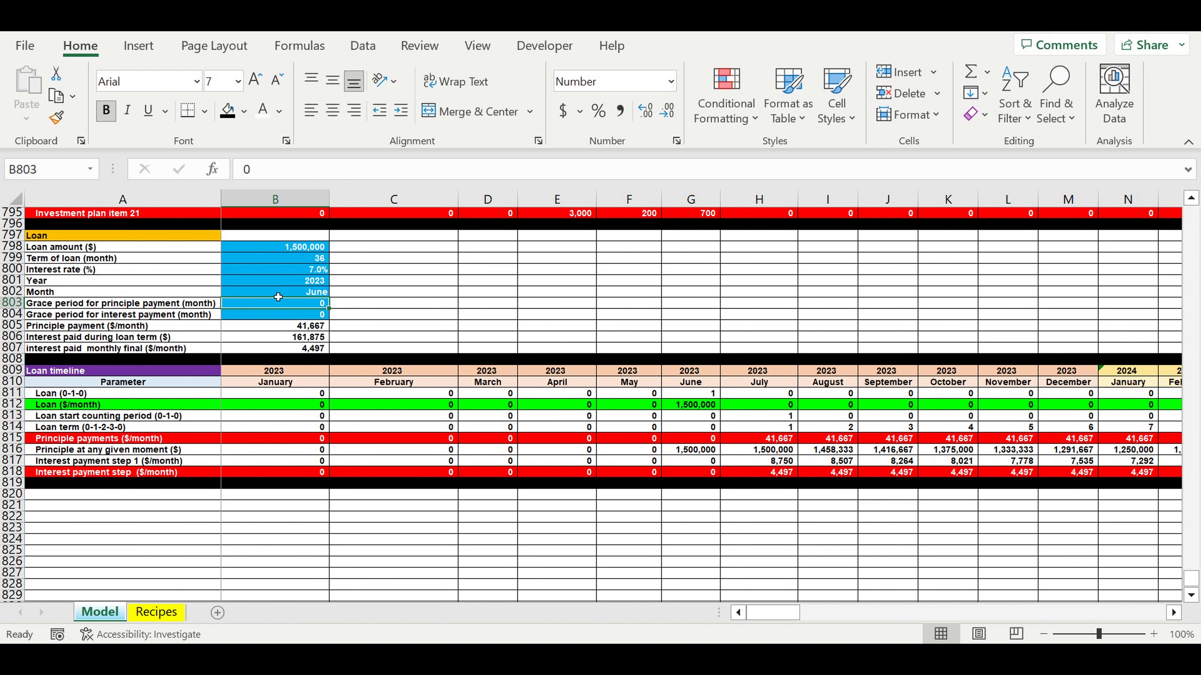
{"action": "type", "text": "6"}
{"action": "key", "text": "Return"}
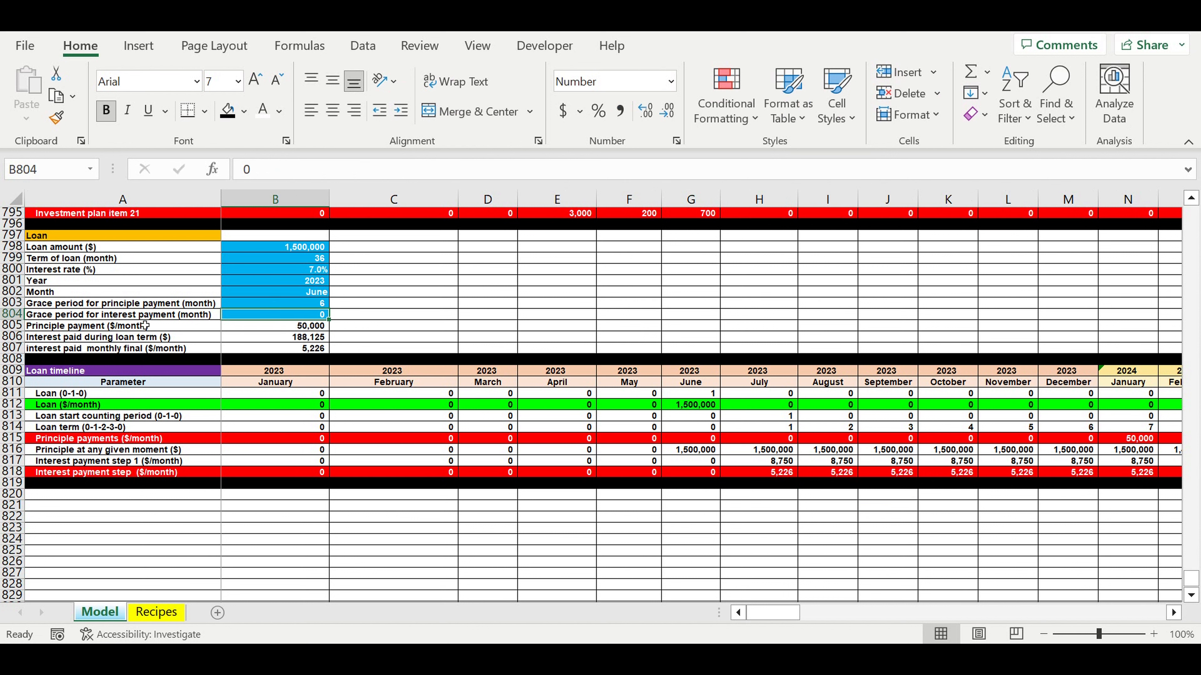
{"action": "type", "text": "3"}
{"action": "key", "text": "Return"}
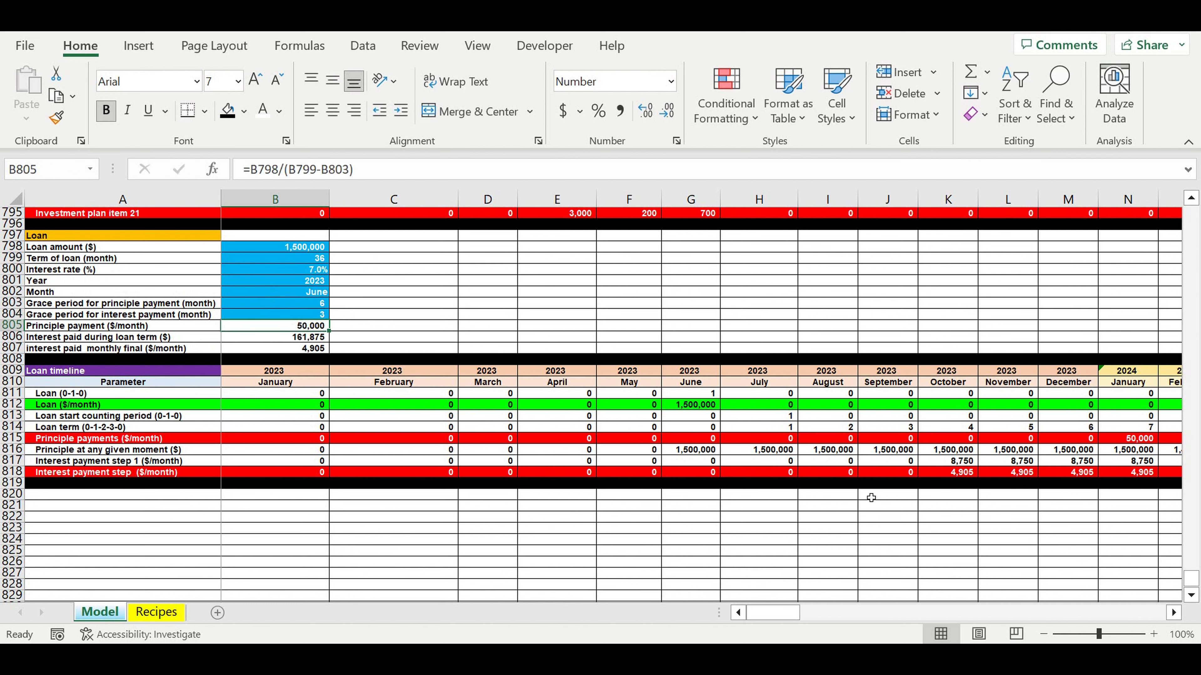
Examine the interest payments from October 2023 in row 818 and the loan, principal and interest cells for June 2023
{"action": "left_click", "coordinate": [868, 493]}
{"action": "left_click_drag", "start_coordinate": [949, 471], "coordinate": [1144, 472]}
{"action": "left_click", "coordinate": [775, 526]}
{"action": "left_click", "coordinate": [694, 407]}
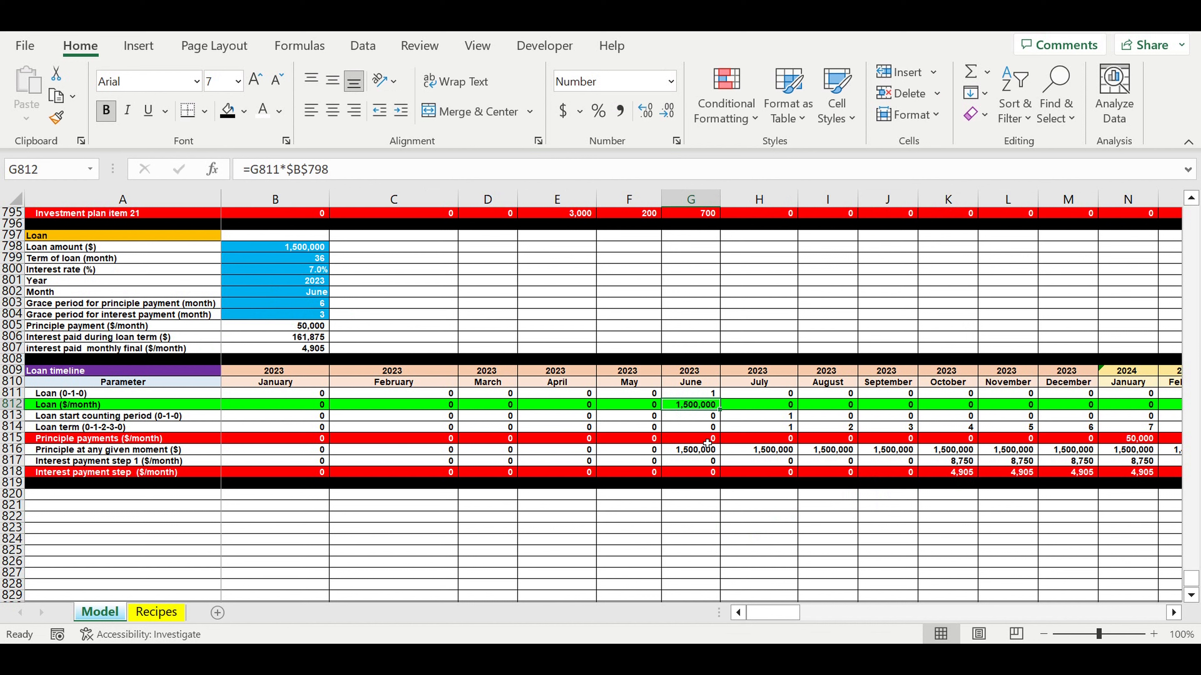
{"action": "left_click", "coordinate": [695, 438]}
{"action": "left_click", "coordinate": [696, 472]}
{"action": "left_click", "coordinate": [728, 518]}
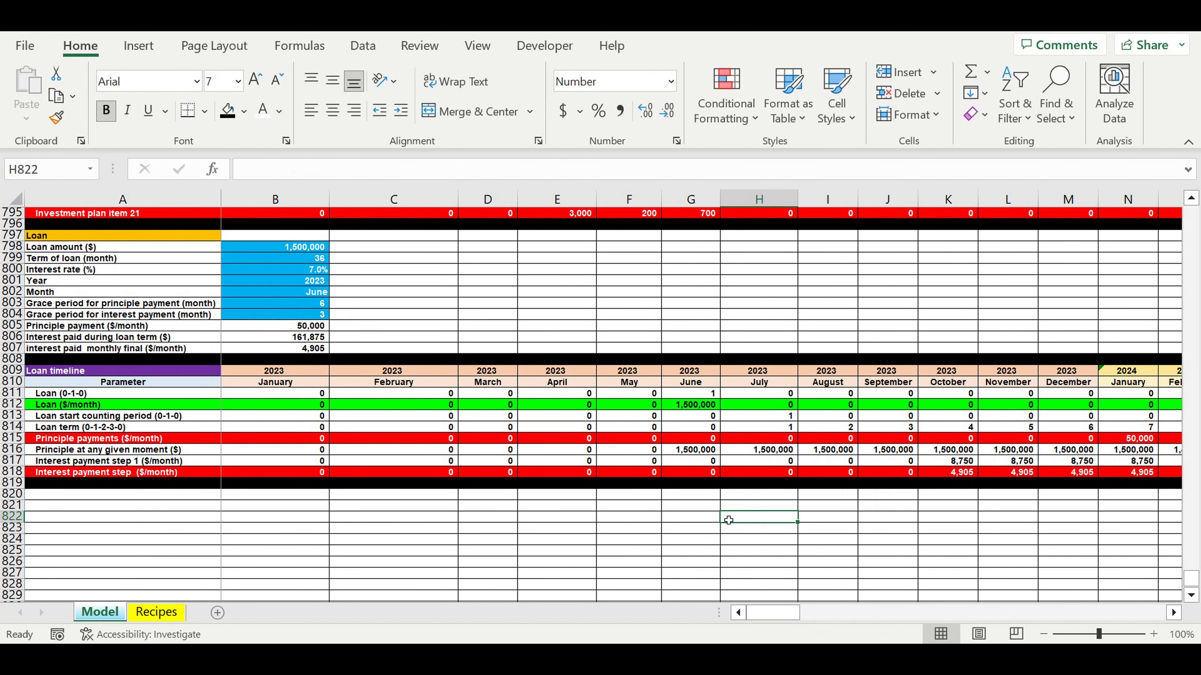
Indent the loan input labels in A798:A807 by one level and widen column A so the grace period labels fit
{"action": "scroll", "coordinate": [259, 392], "scroll_direction": "up", "scroll_amount": 1}
{"action": "left_click_drag", "start_coordinate": [93, 282], "coordinate": [90, 383]}
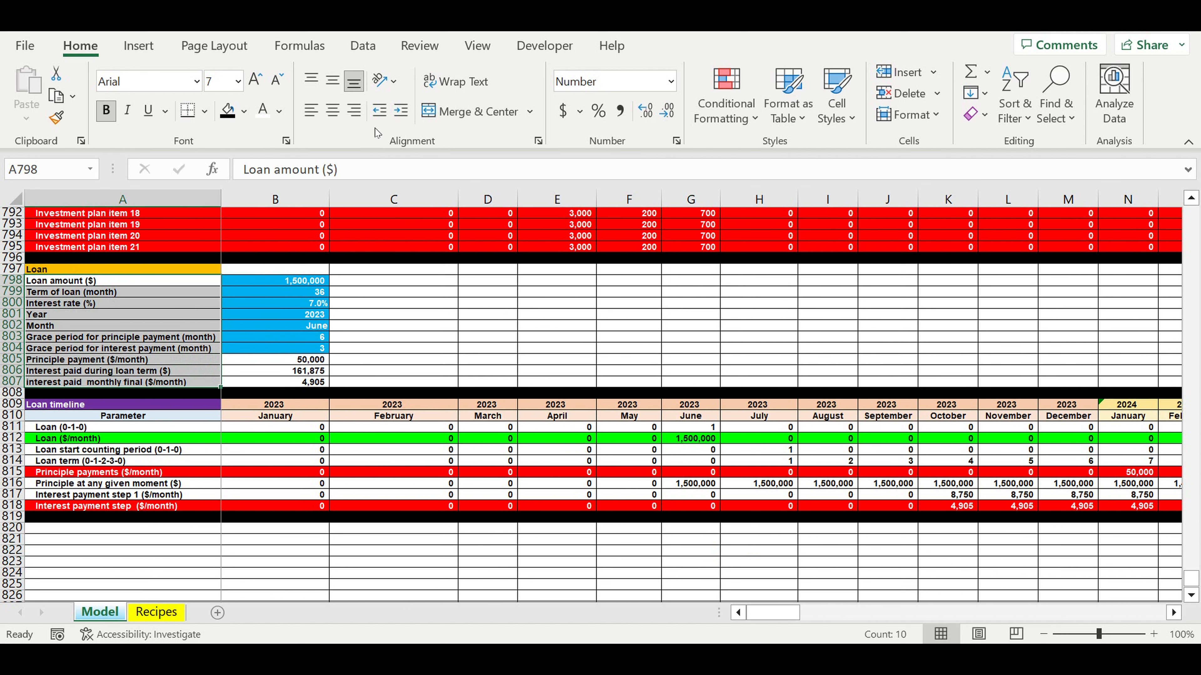
{"action": "left_click", "coordinate": [400, 110]}
{"action": "left_click", "coordinate": [456, 296]}
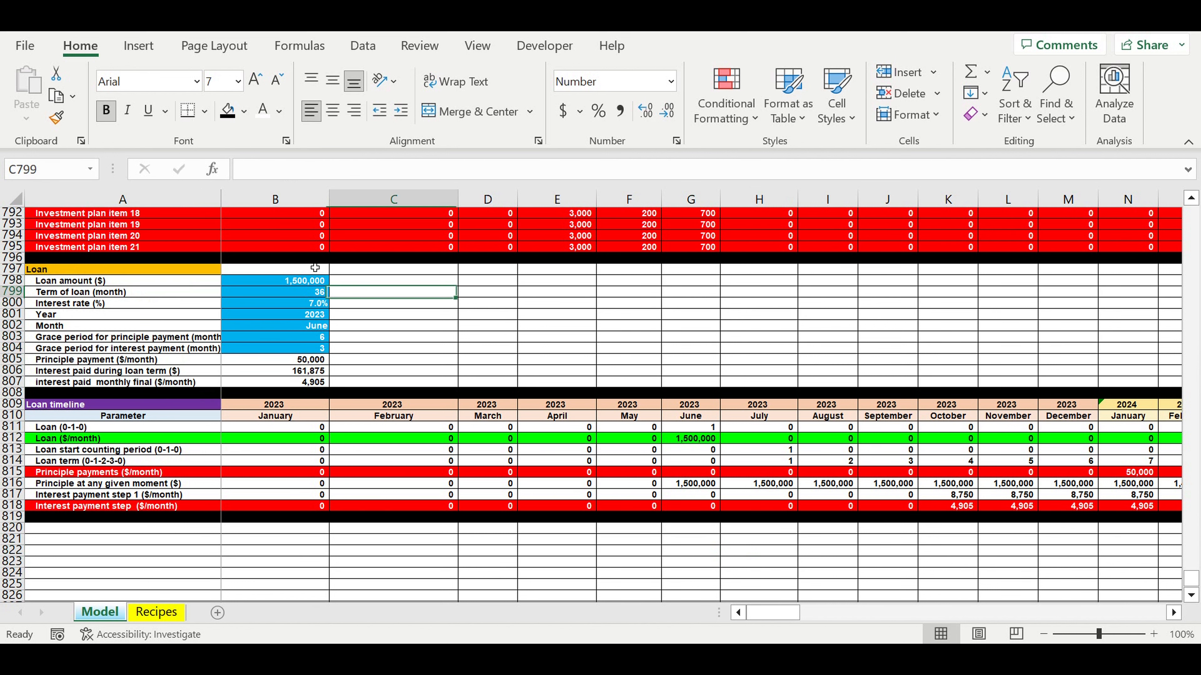
{"action": "left_click_drag", "start_coordinate": [221, 208], "coordinate": [249, 211]}
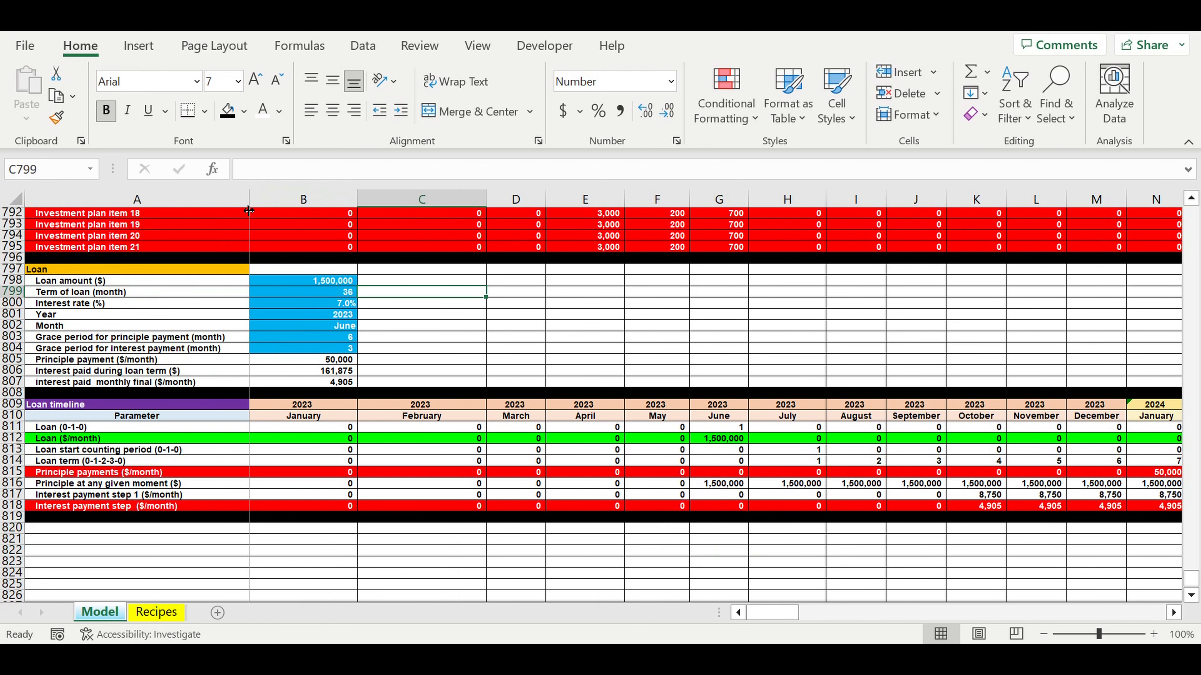